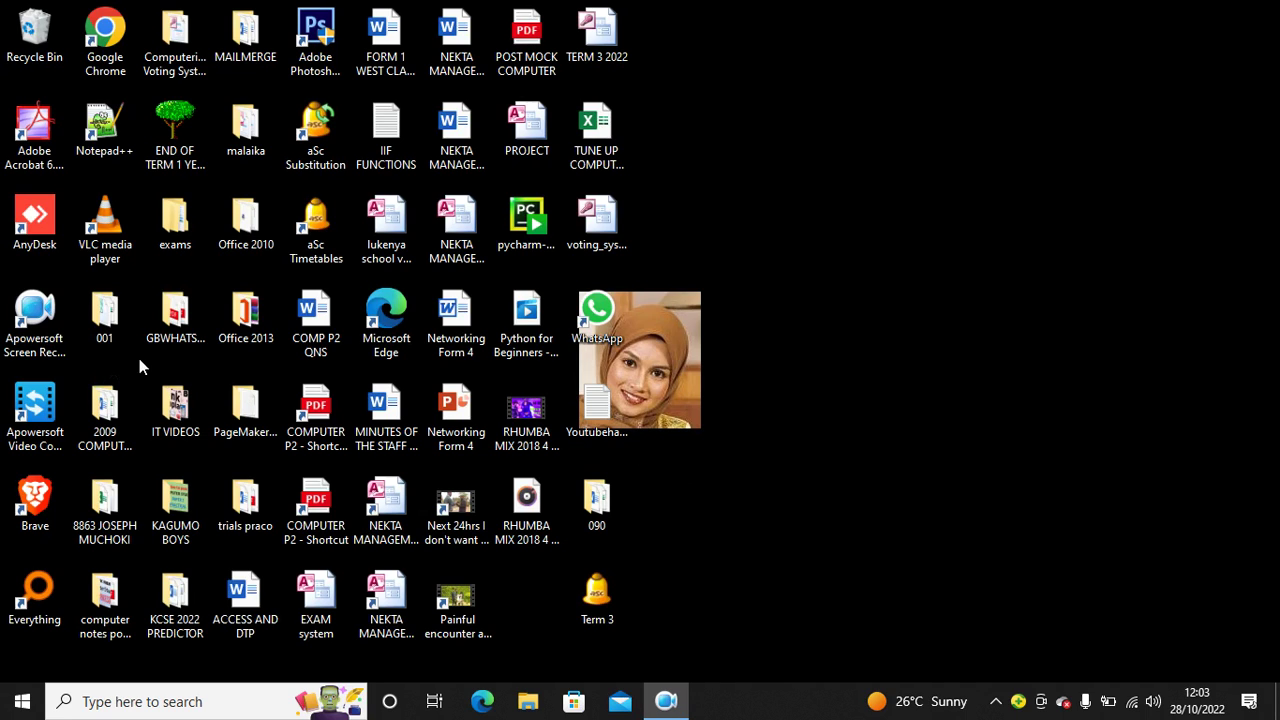
Open the ACCESS AND DTP document from the KCSE 2022 PREDICTOR folder and view the customer and supplier tables in question 1.
double_click(172, 592)
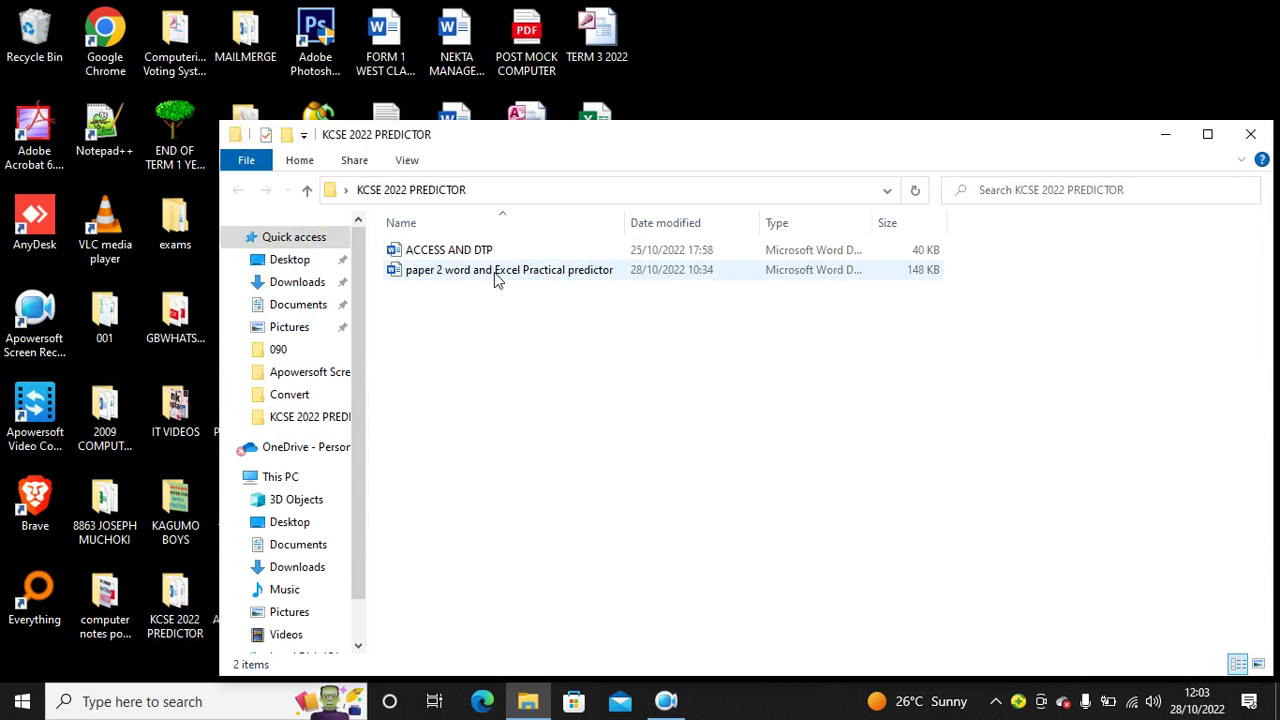
double_click(483, 258)
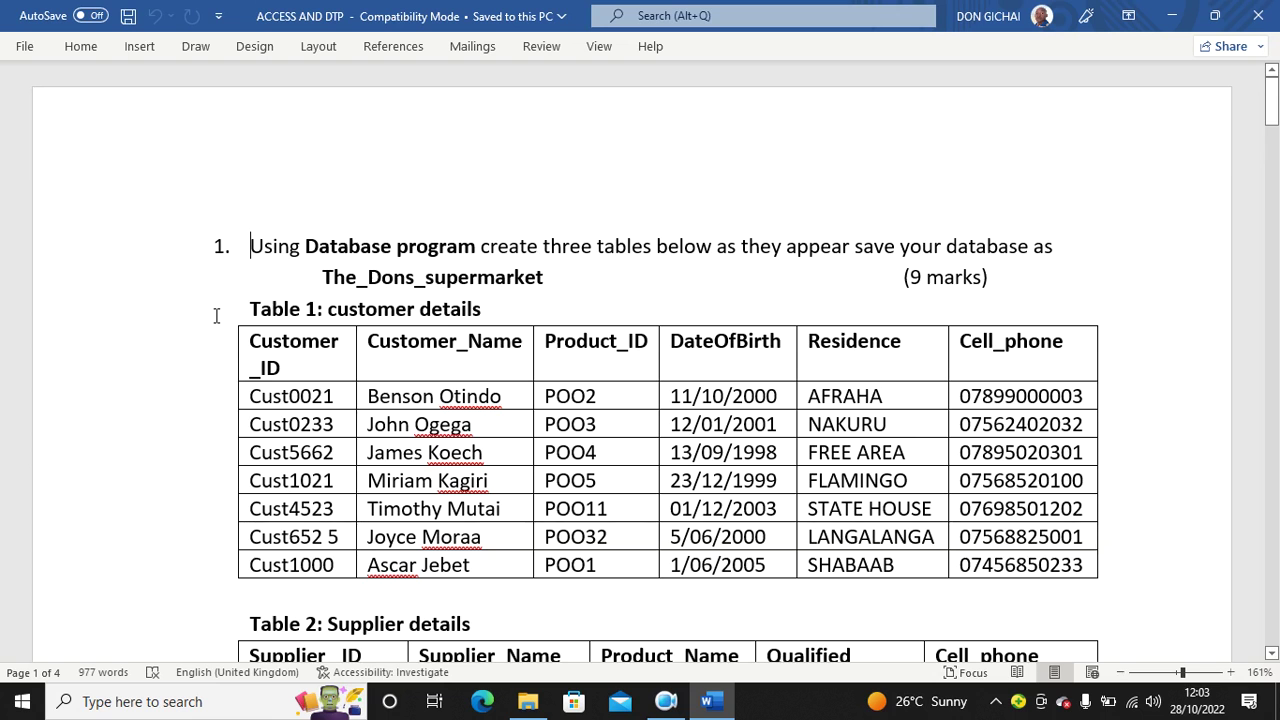
scroll(215, 316, down, 3)
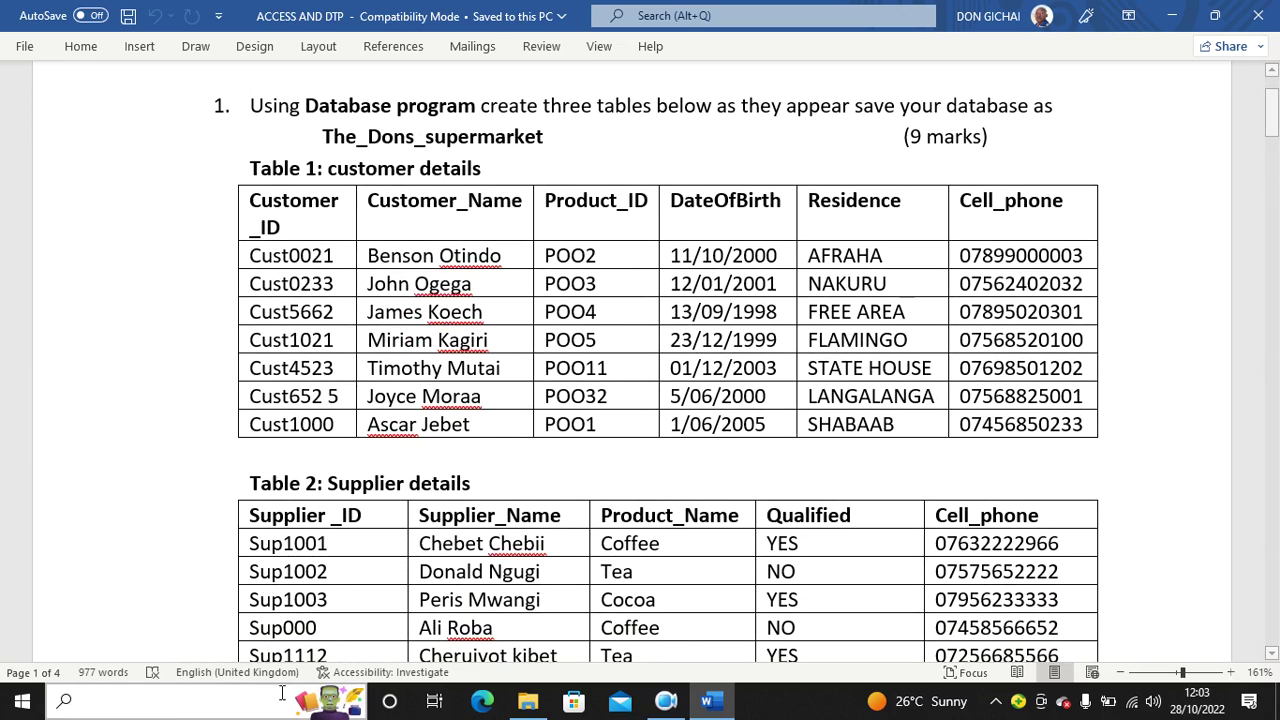
Create a new Microsoft Access database in the KCSE 2022 PREDICTOR folder and name it The_Dons_Supermarket.
click(527, 706)
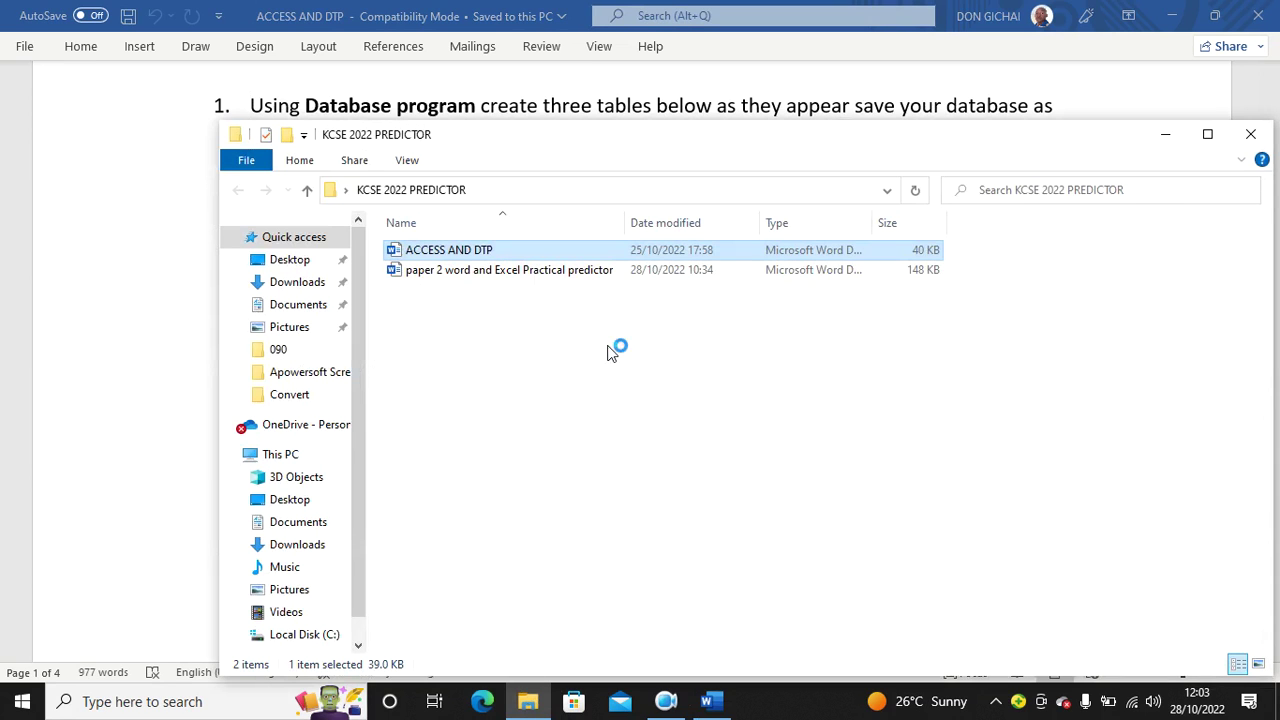
right_click(504, 334)
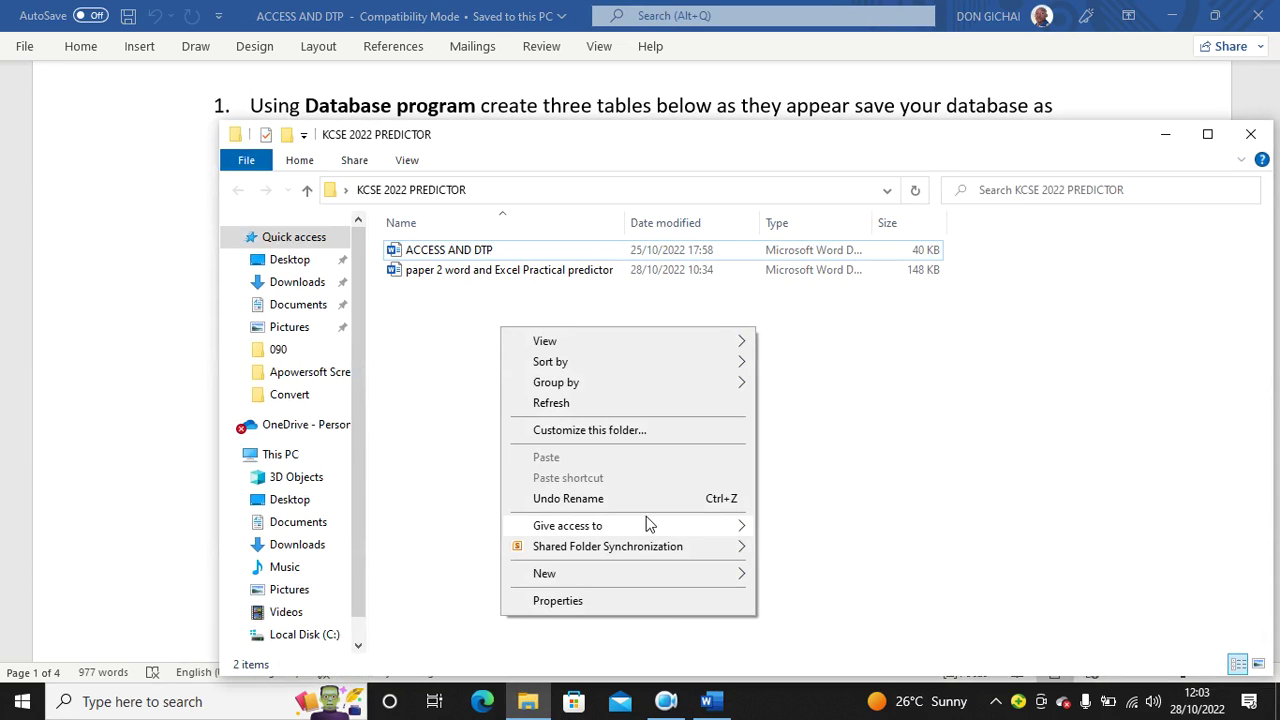
mouse_move(643, 576)
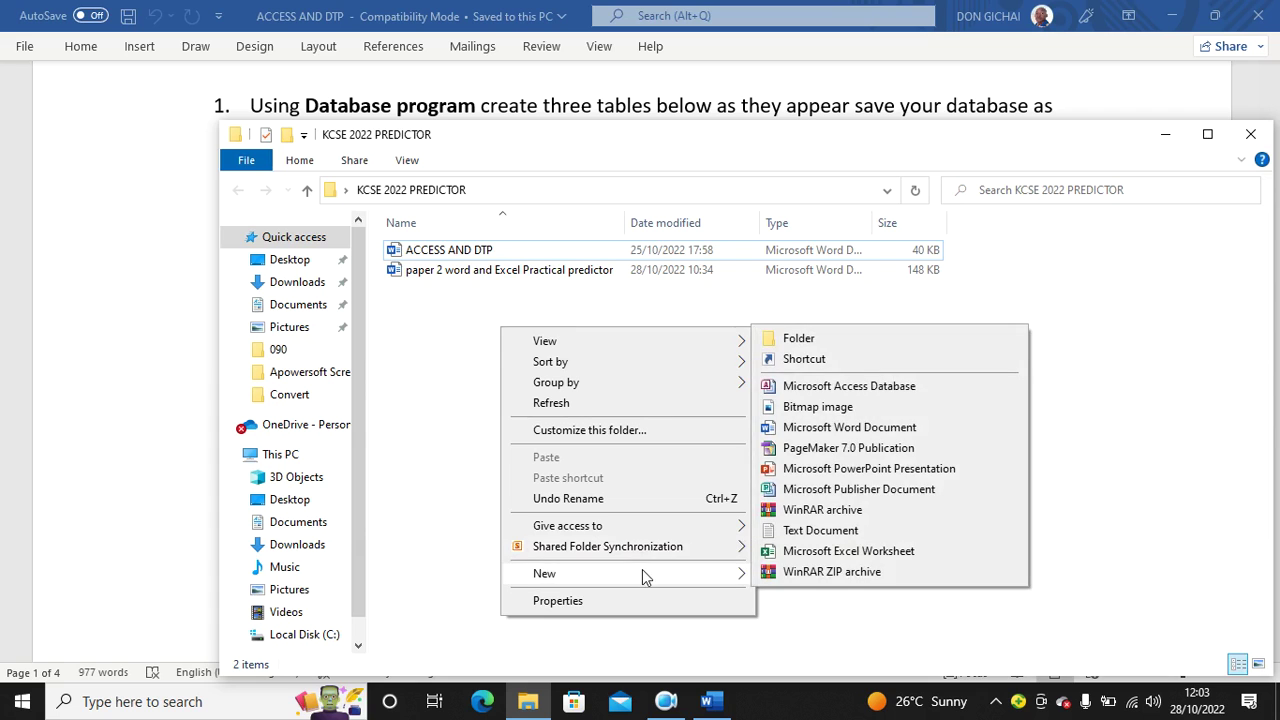
click(838, 391)
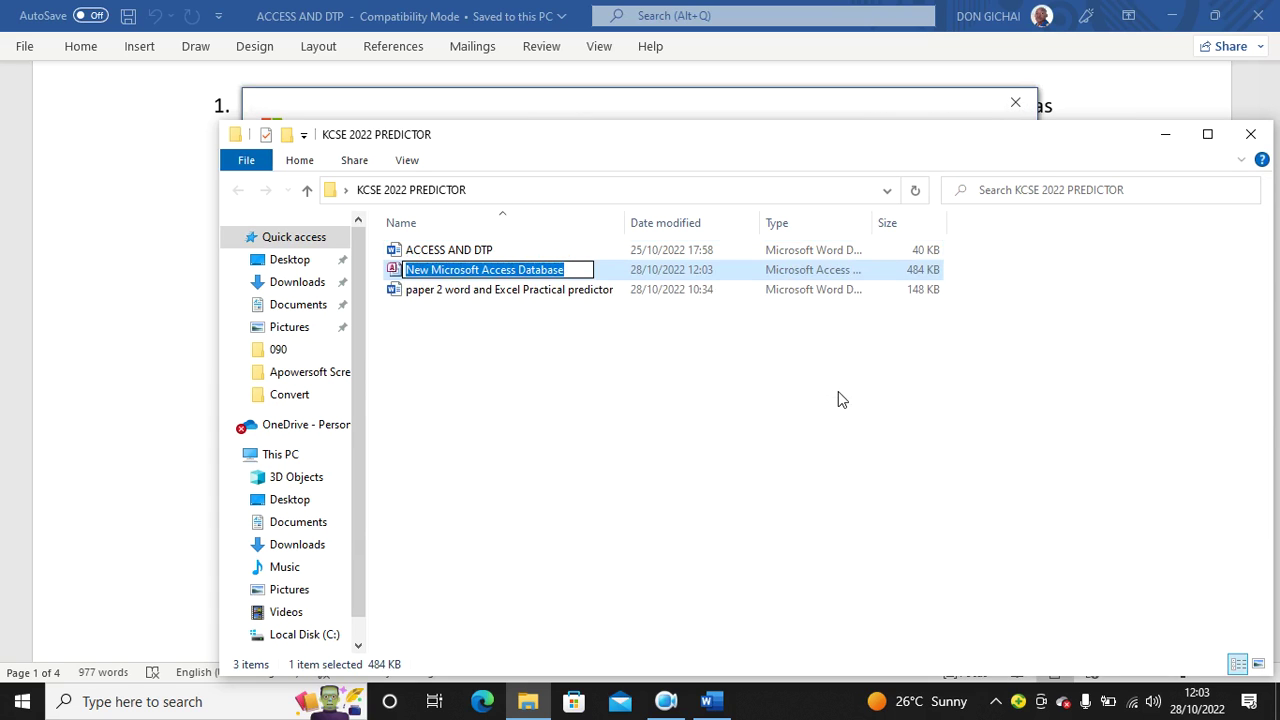
text(The_d)
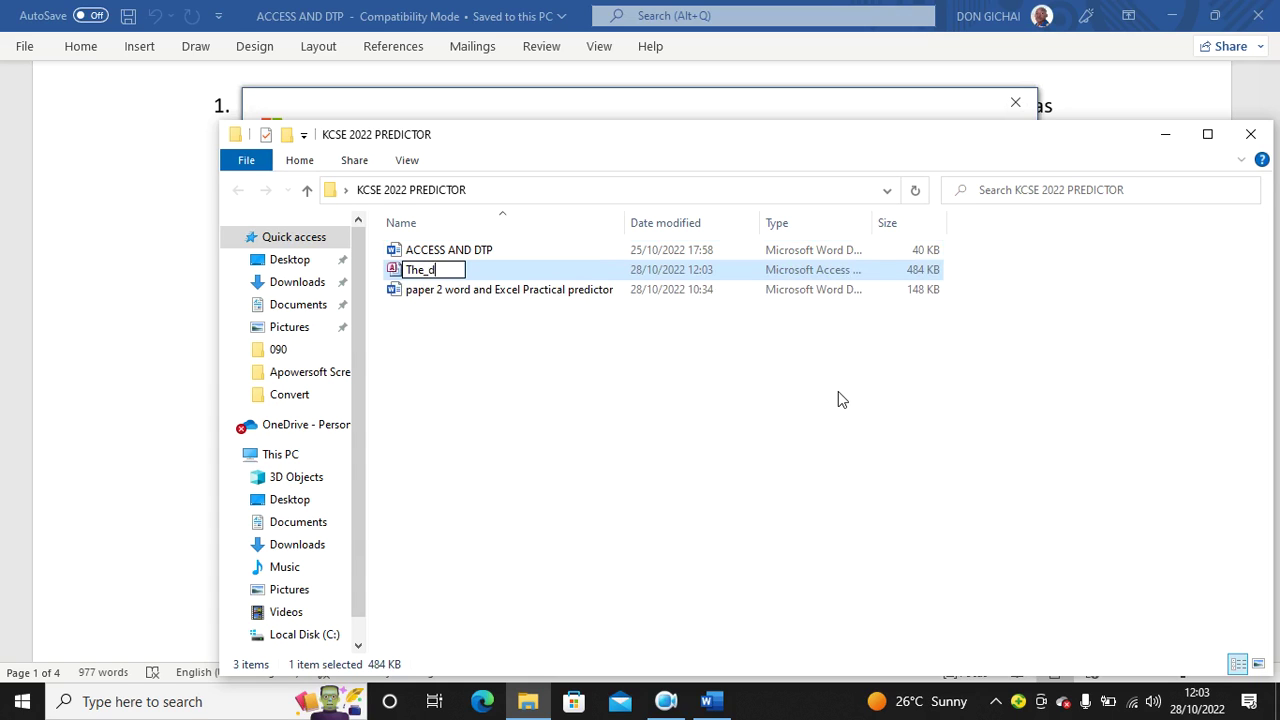
key(BackSpace)
text(Dons_Supermarket)
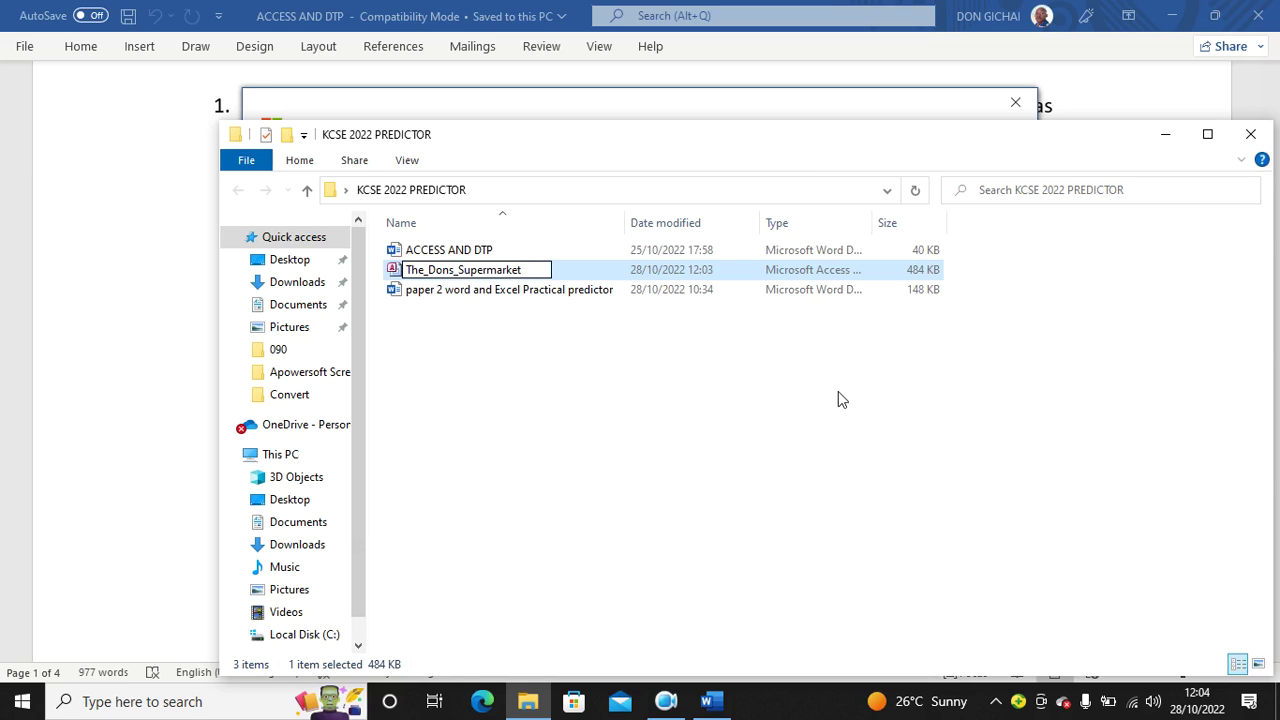
key(Return)
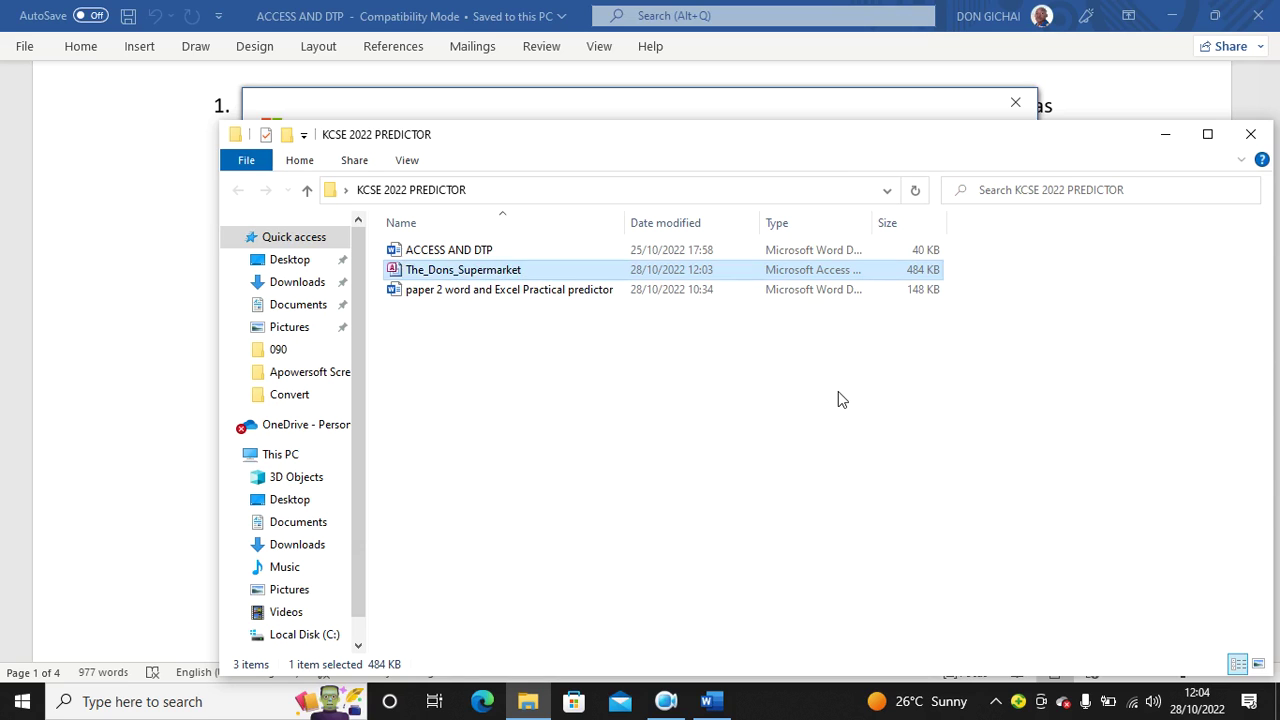
Open the The_Dons_Supermarket database in Access and create a new table in Design view.
double_click(488, 269)
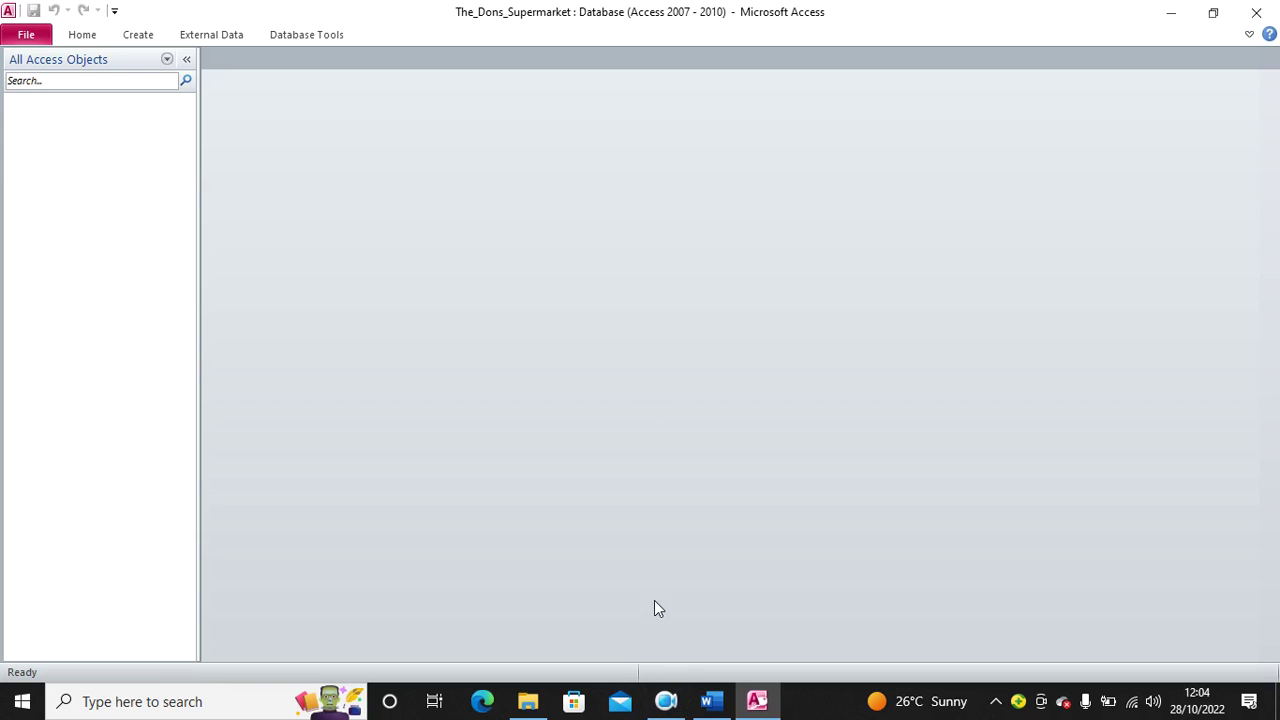
click(140, 37)
click(130, 85)
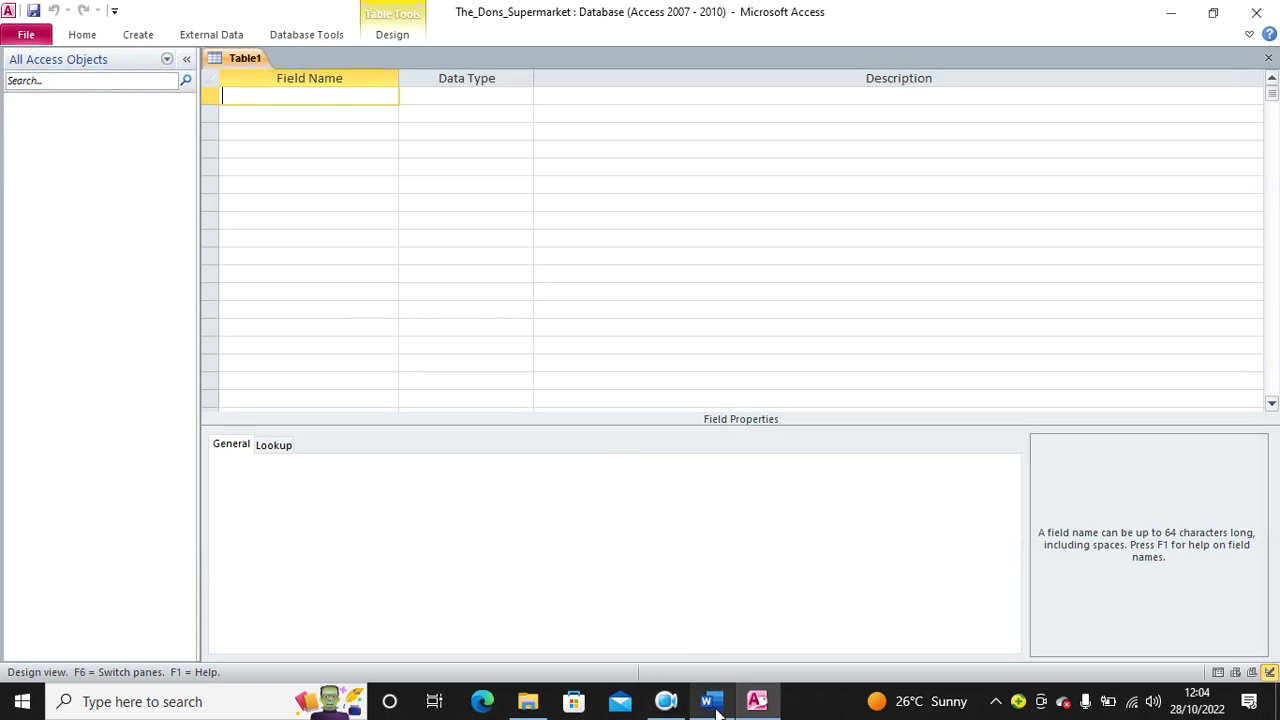
Switch to the question document in Word and dismiss the Office licence notices.
click(712, 703)
click(1015, 100)
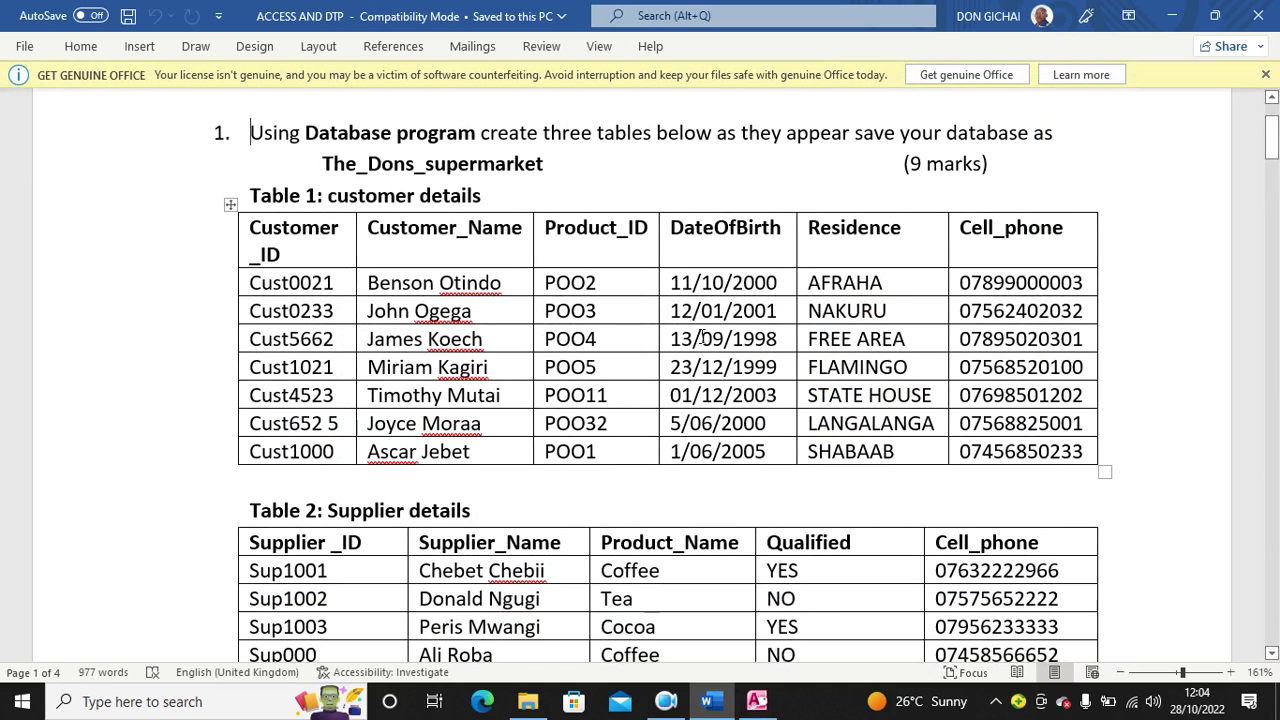
click(1265, 74)
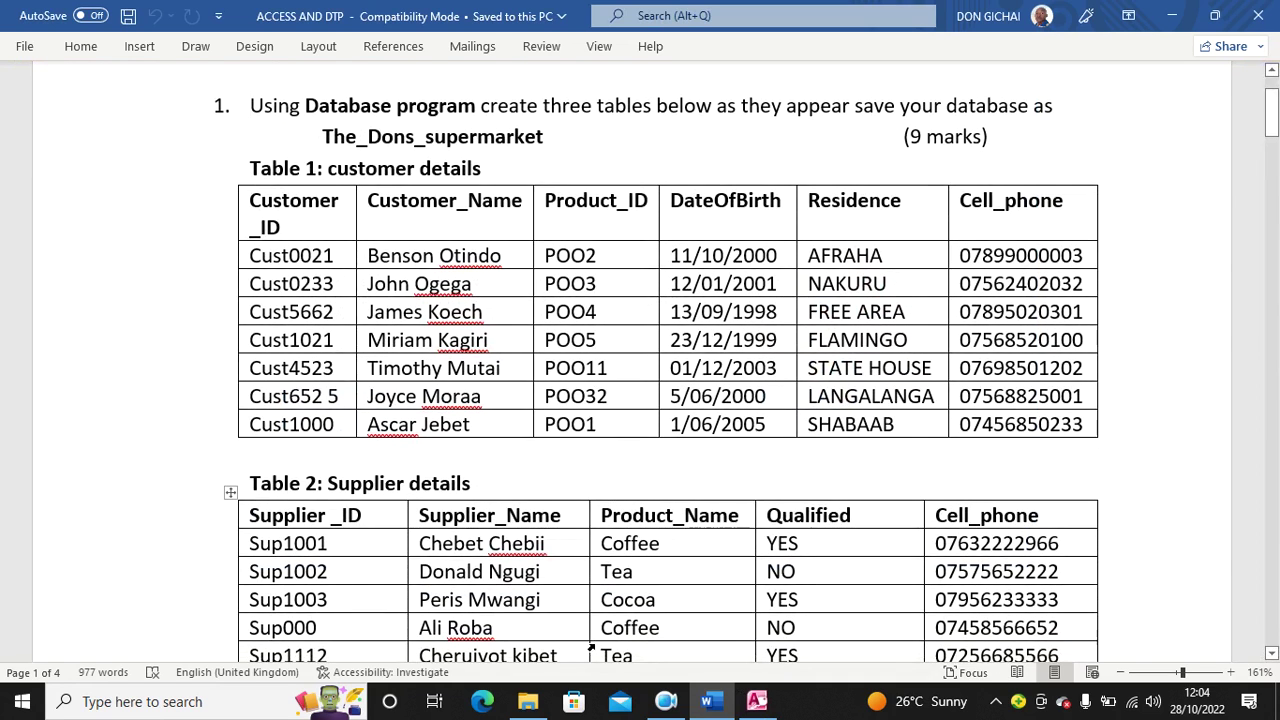
Switch to Access and add the fields CustomerID and CustomerName to the new table.
click(756, 701)
key(Caps_Lock)
text(C)
key(Caps_Lock)
text(ustomerID)
click(248, 114)
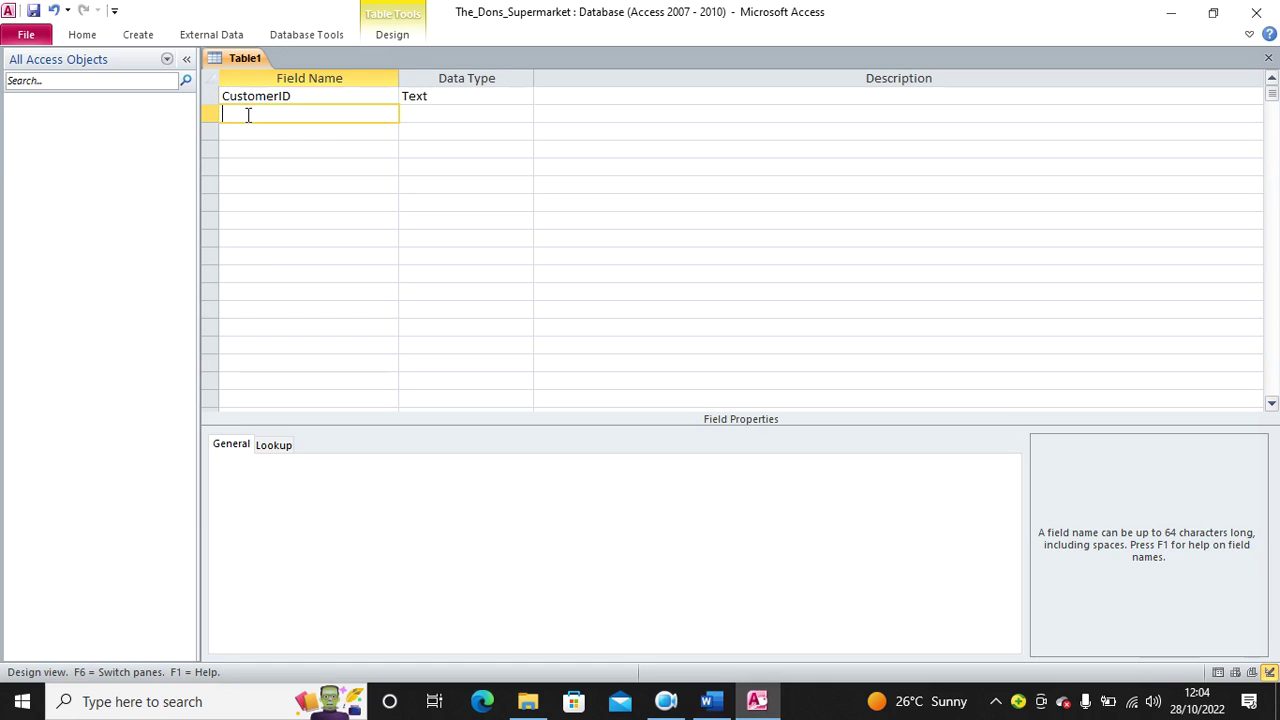
text(CustomerName)
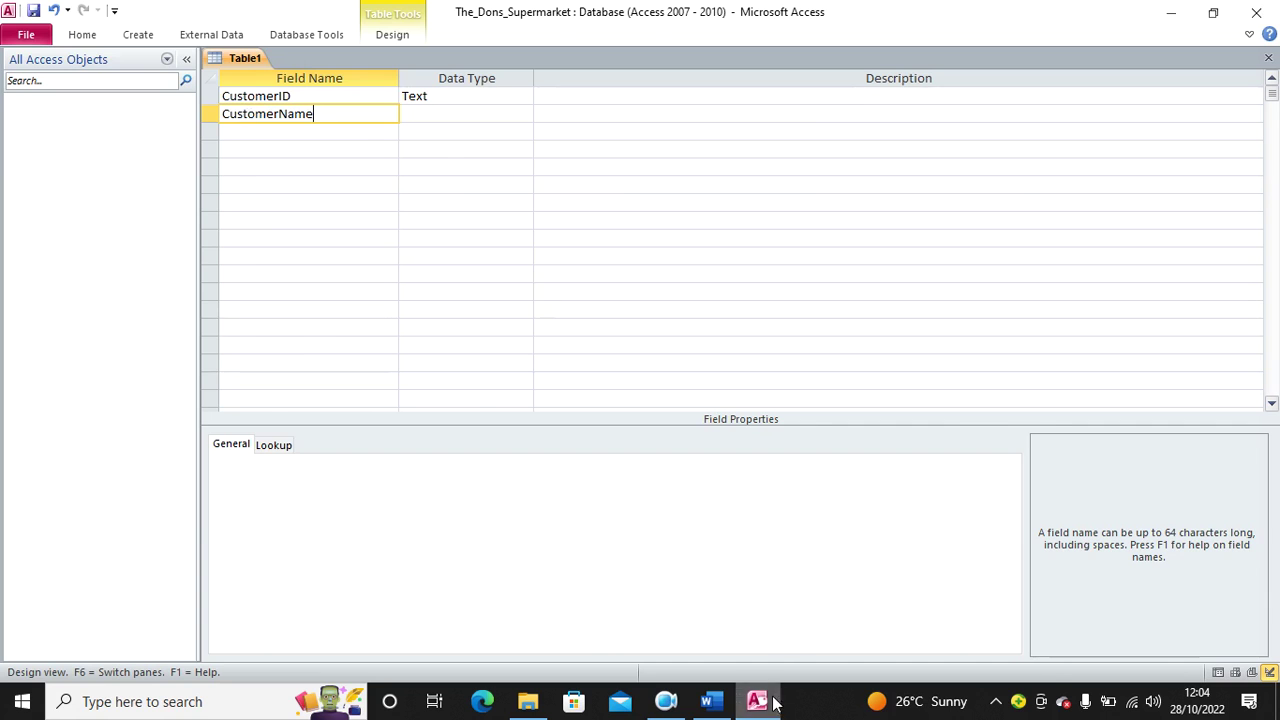
Check the customer table's columns in the Word document, and add a ProductId field below CustomerName in Access.
click(710, 701)
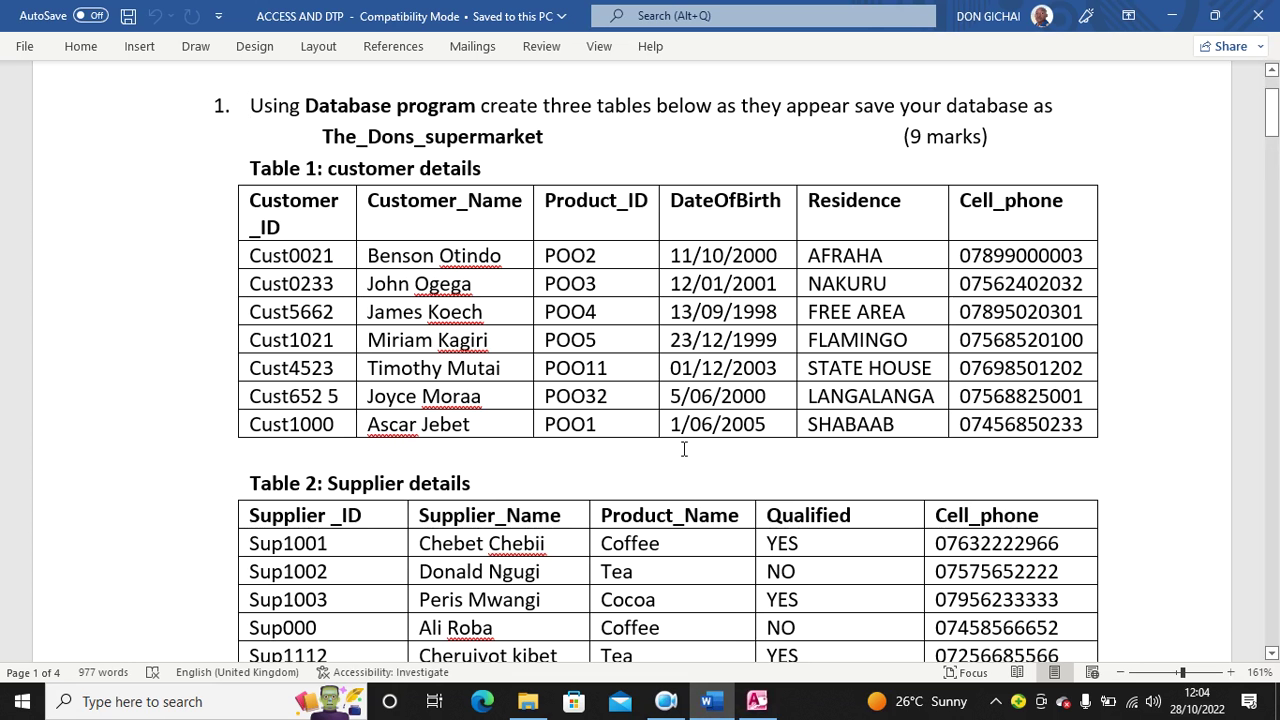
click(754, 702)
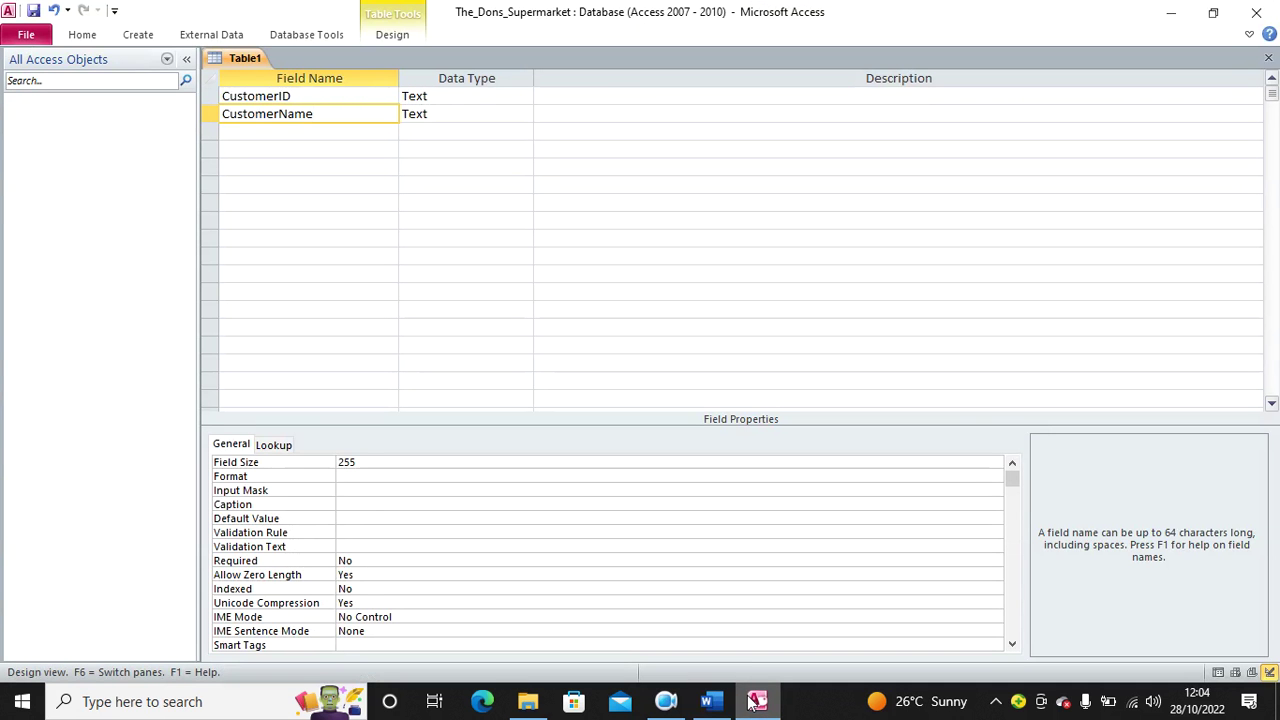
key(Down)
text(Prdo)
key(BackSpace)
key(BackSpace)
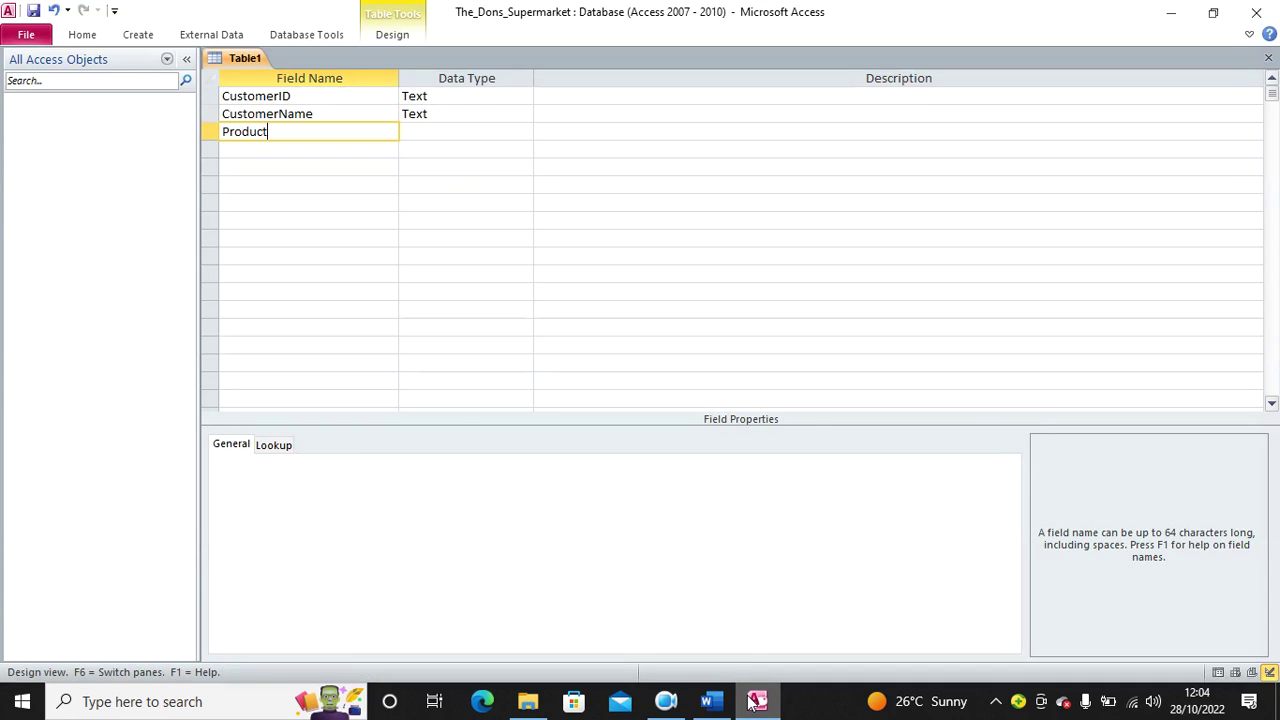
key(Down)
Add a DateOfBirth field with the Date/Time data type below ProductId.
key(Caps_Lock)
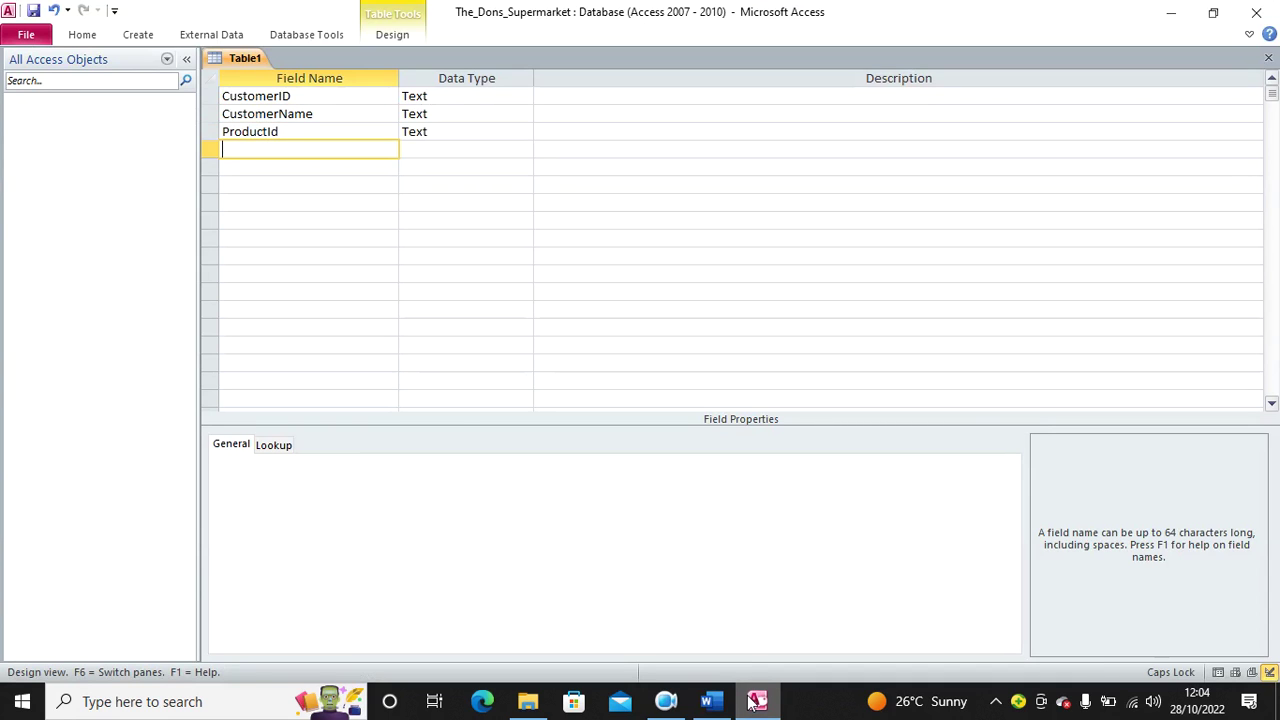
text(DaTE)
key(BackSpace)
key(BackSpace)
key(Caps_Lock)
text(ateOfBirth)
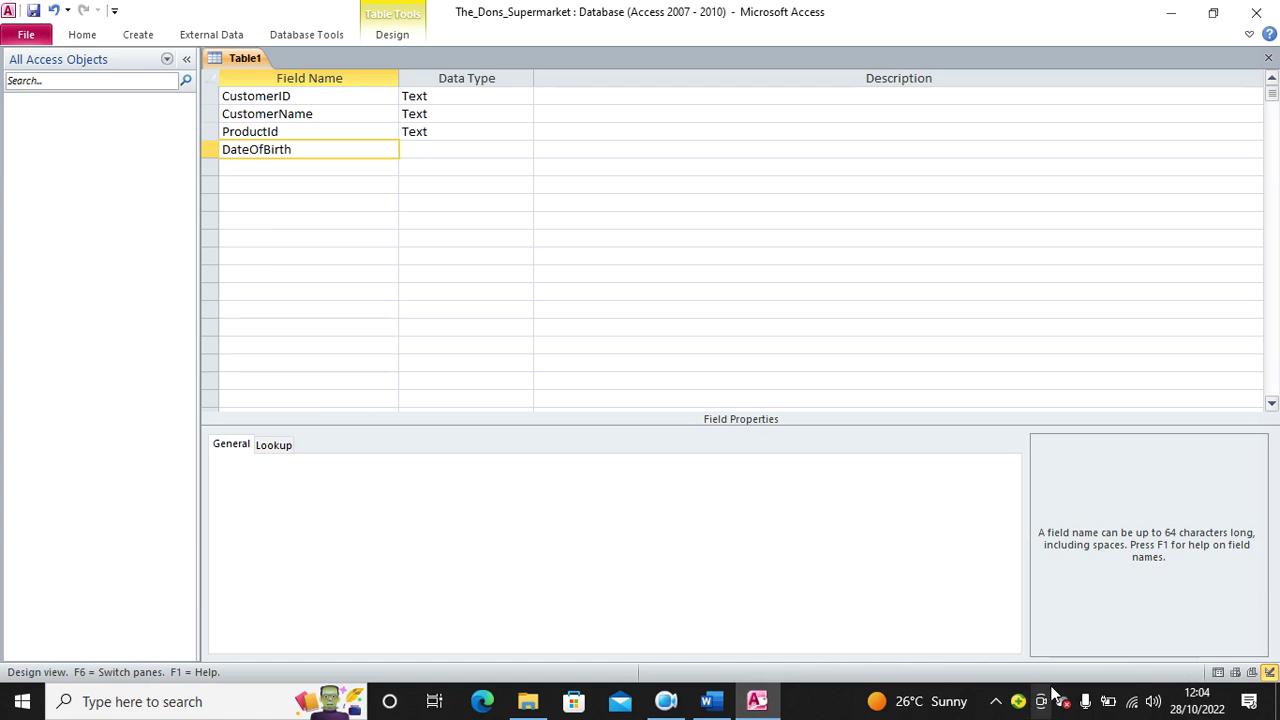
click(465, 135)
click(455, 152)
text(d)
click(337, 166)
Compare the field names with the Word document and rename the ProductId field as Product_Id in Access.
click(710, 703)
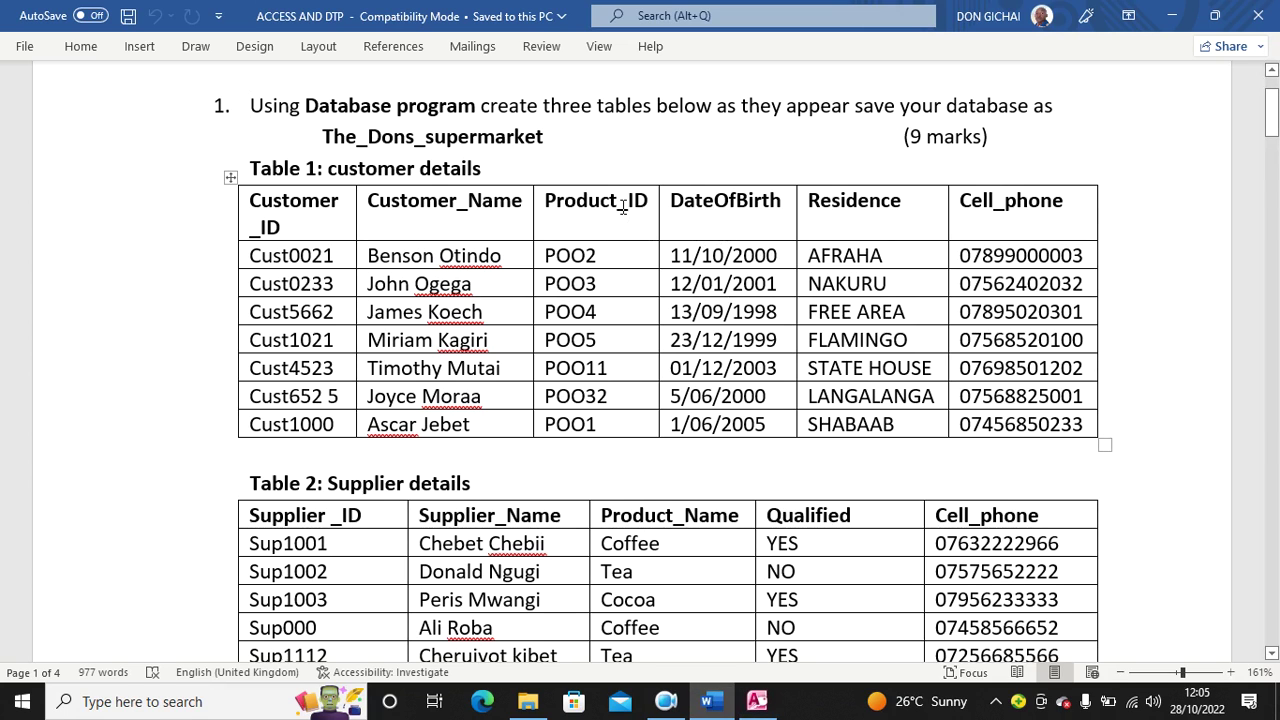
click(757, 703)
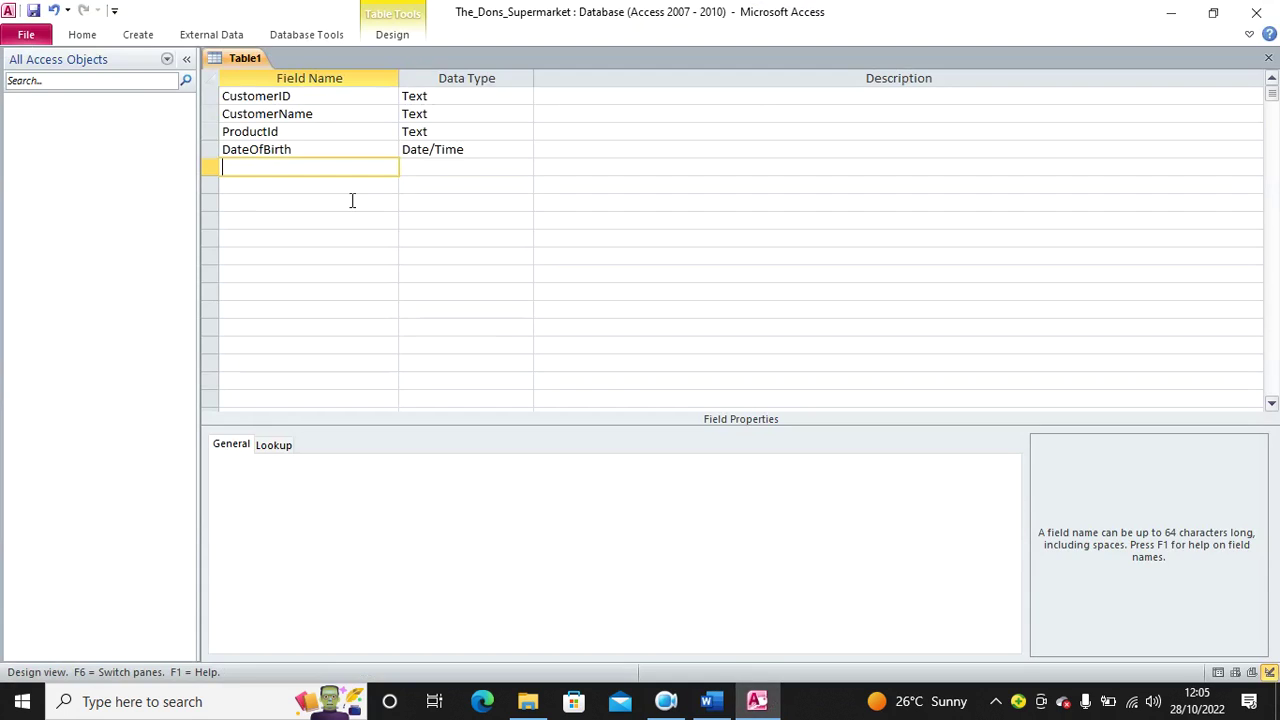
click(268, 131)
text(_)
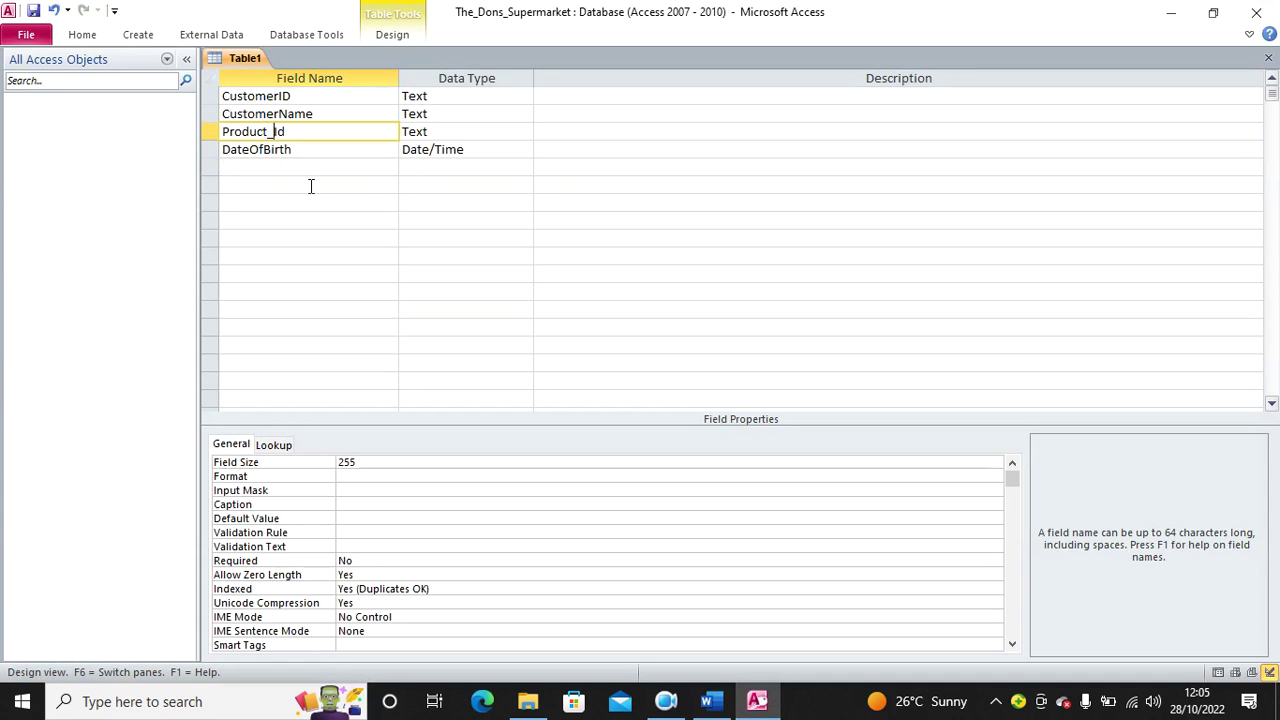
Add the fields Residence and Cell below DateOfBirth, both with the Text data type.
text(Re)
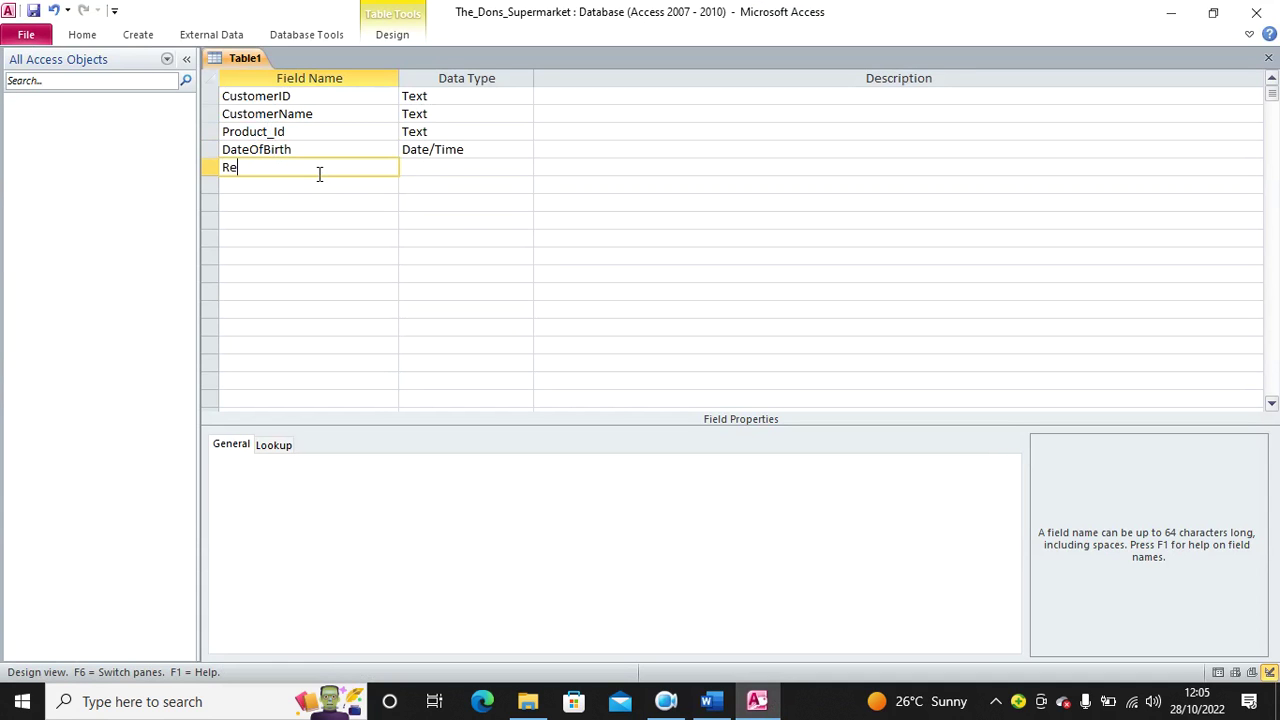
text(sidence)
key(Down)
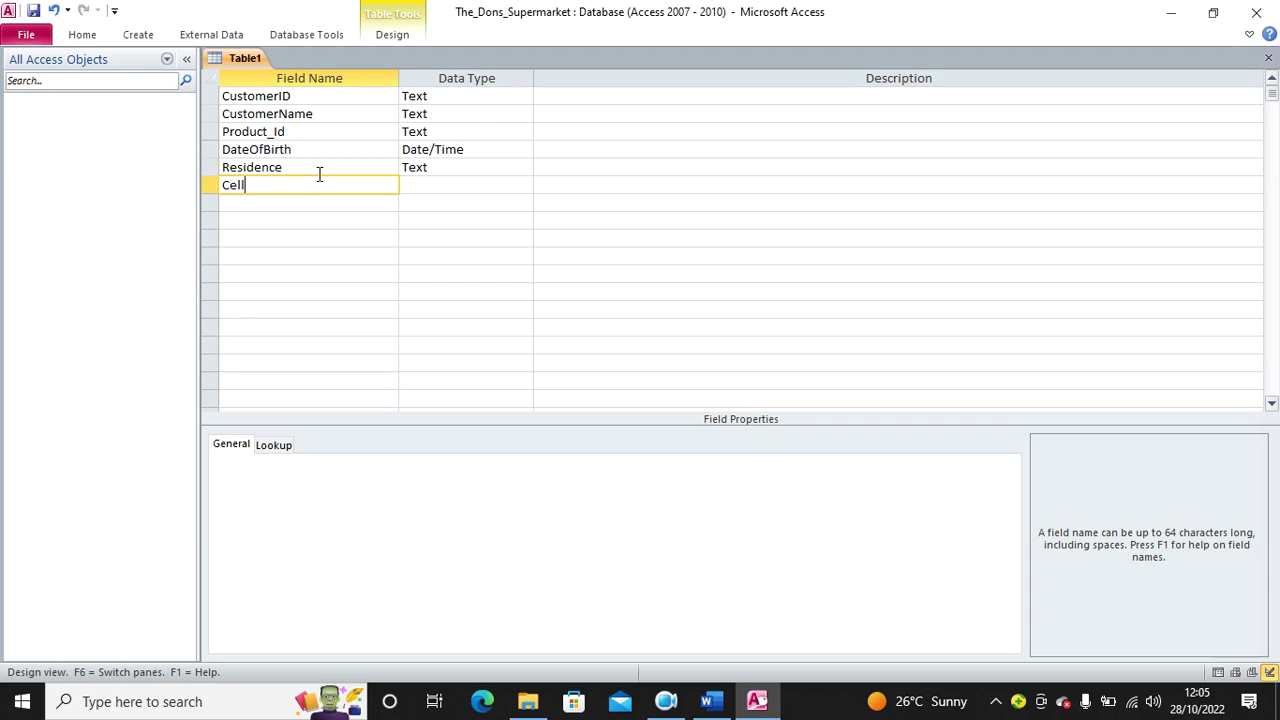
click(445, 187)
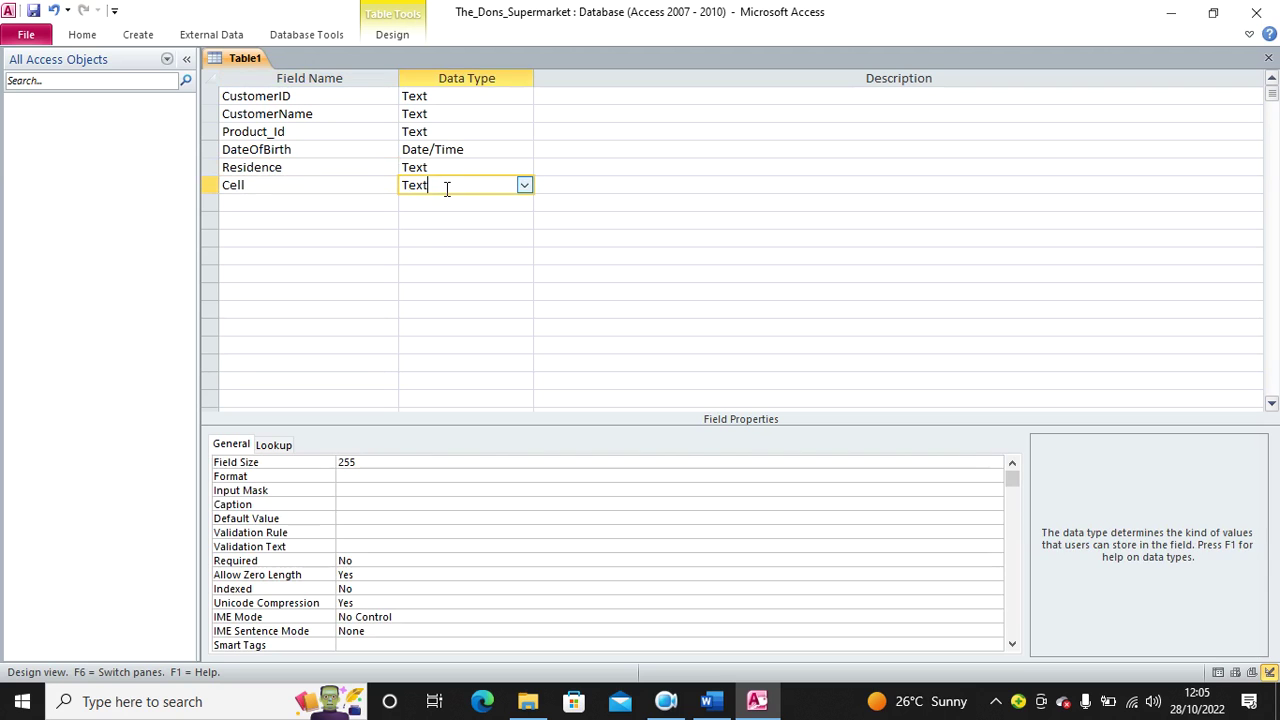
Check the primary key instruction in the Word document and set CustomerName as the table's primary key in Access.
click(710, 701)
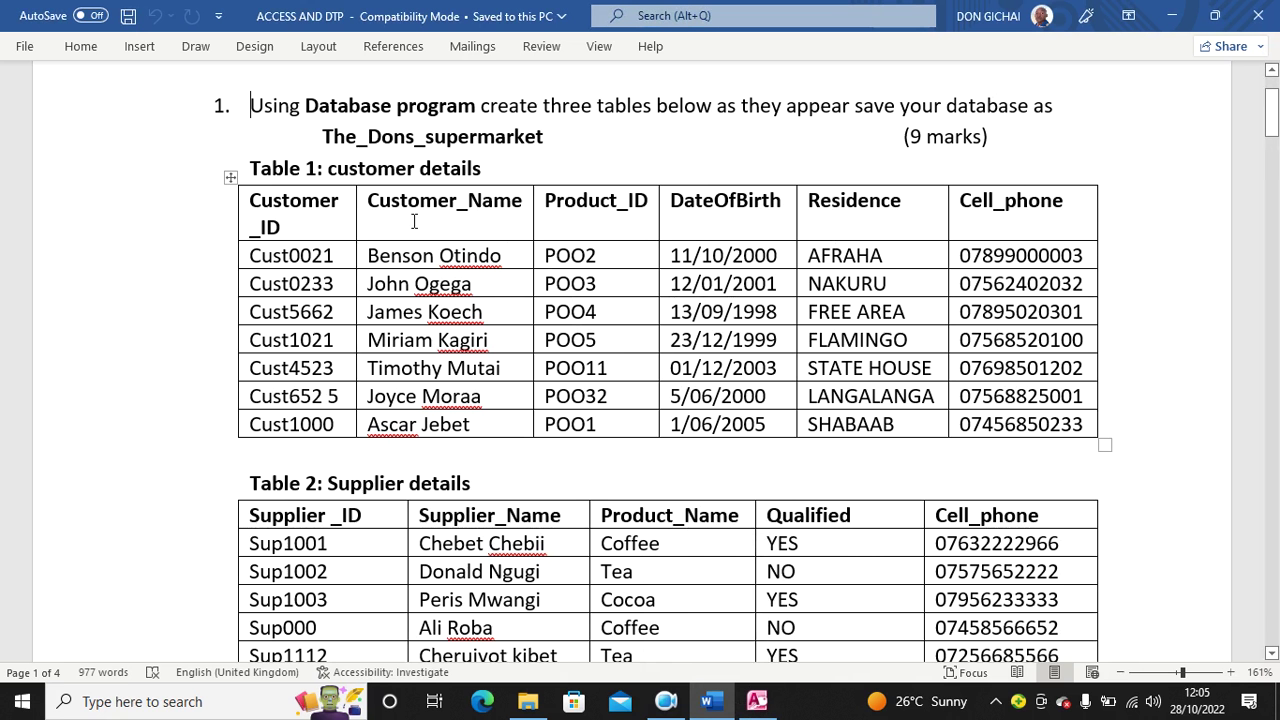
scroll(413, 221, down, 6)
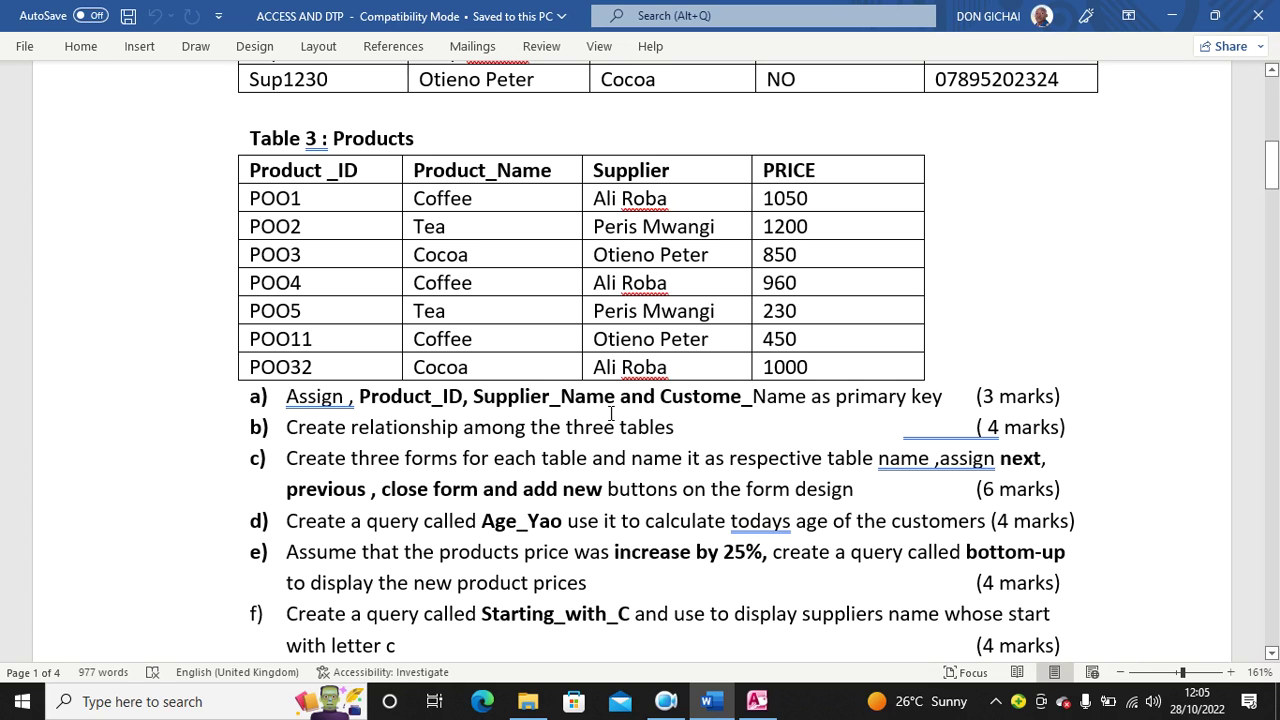
click(756, 701)
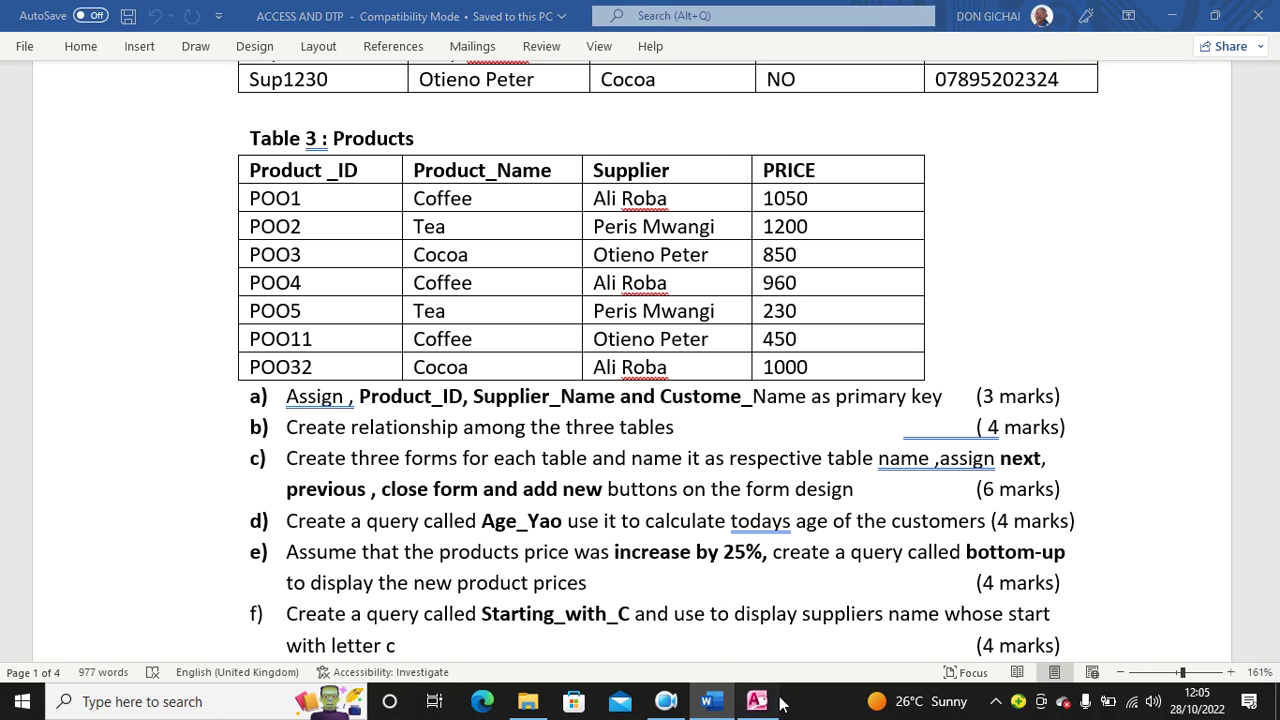
right_click(305, 115)
click(362, 128)
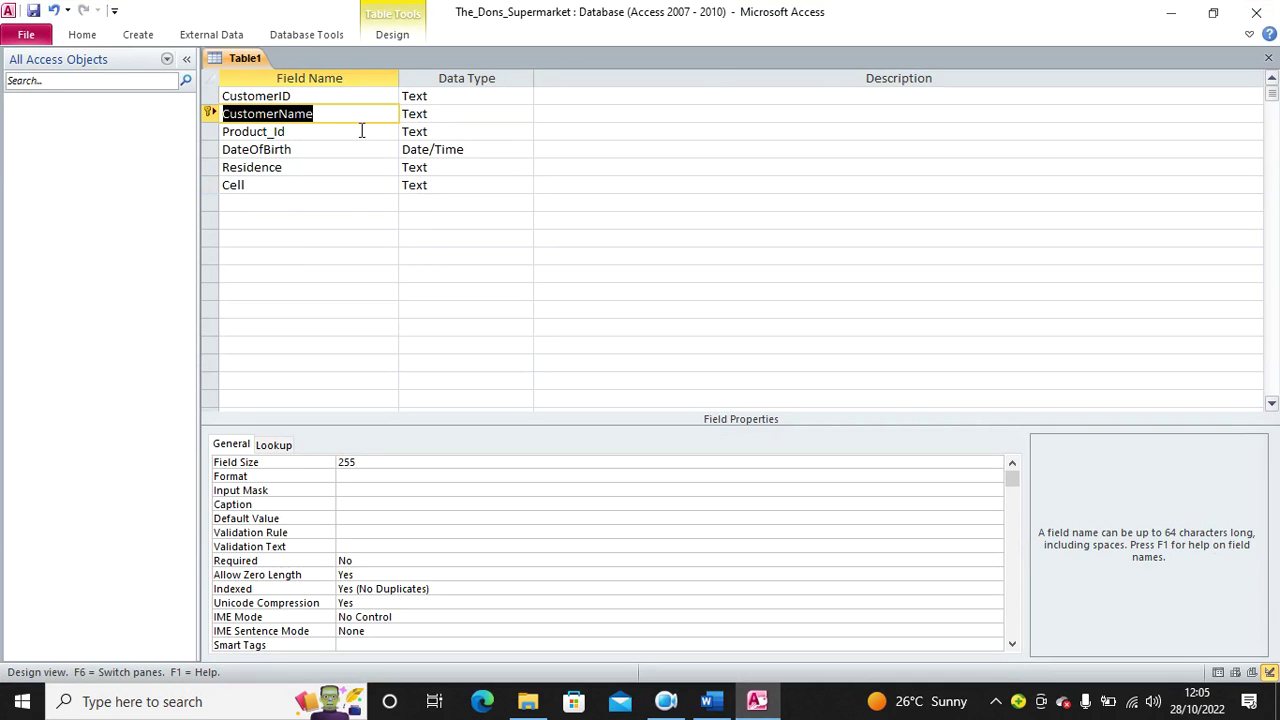
Save the table as customer details, copying the name from the Table 1 heading in the Word document.
key(ctrl+s)
text(customer)
click(708, 701)
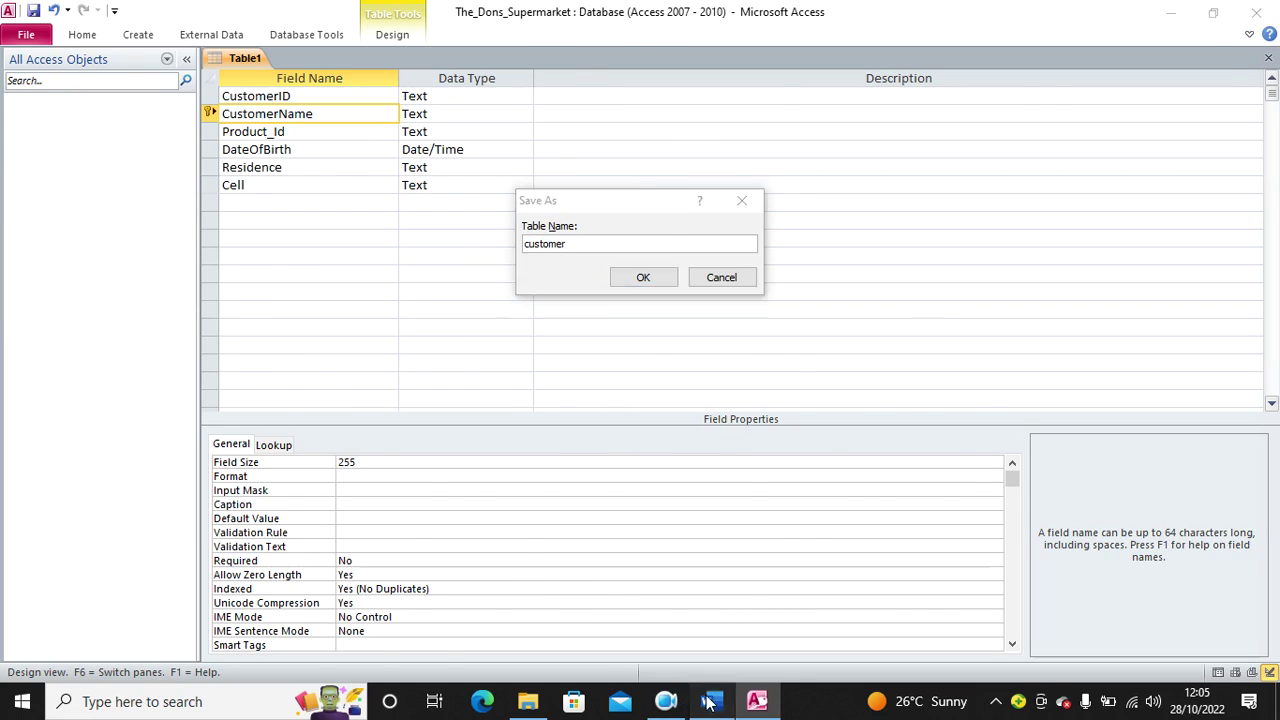
scroll(438, 210, up, 6)
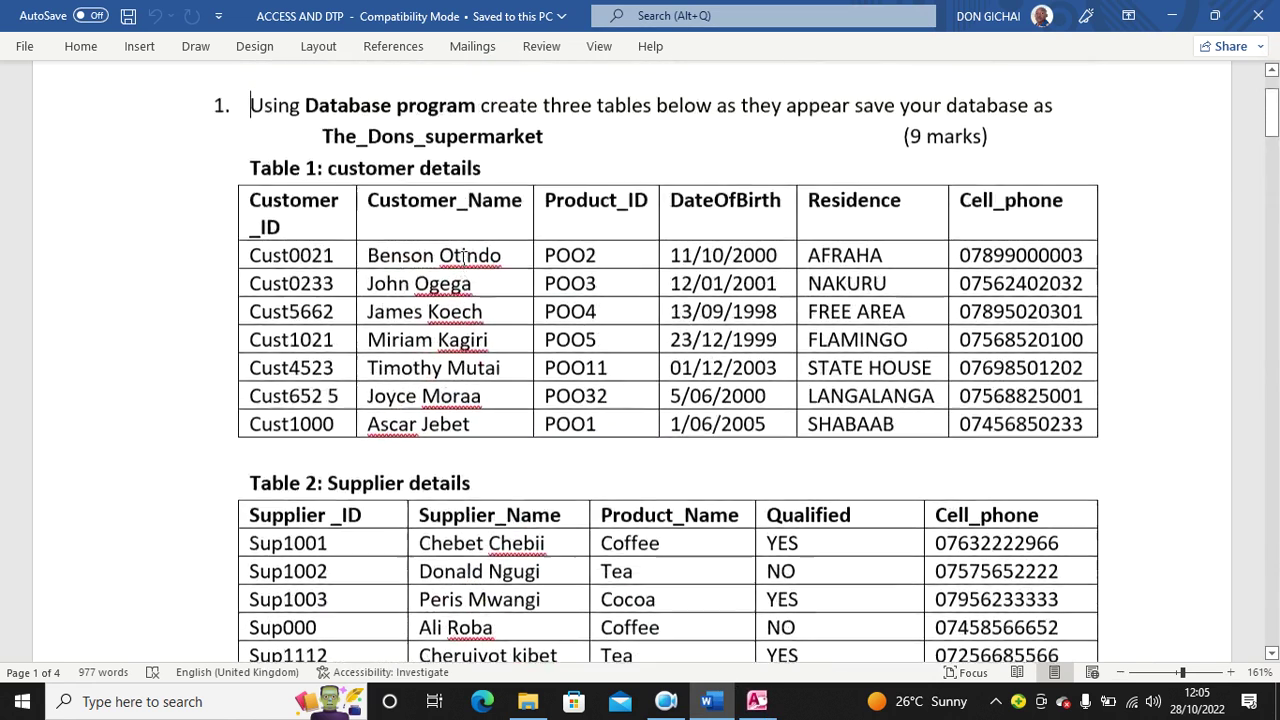
drag(458, 240, 330, 238)
key(ctrl+c)
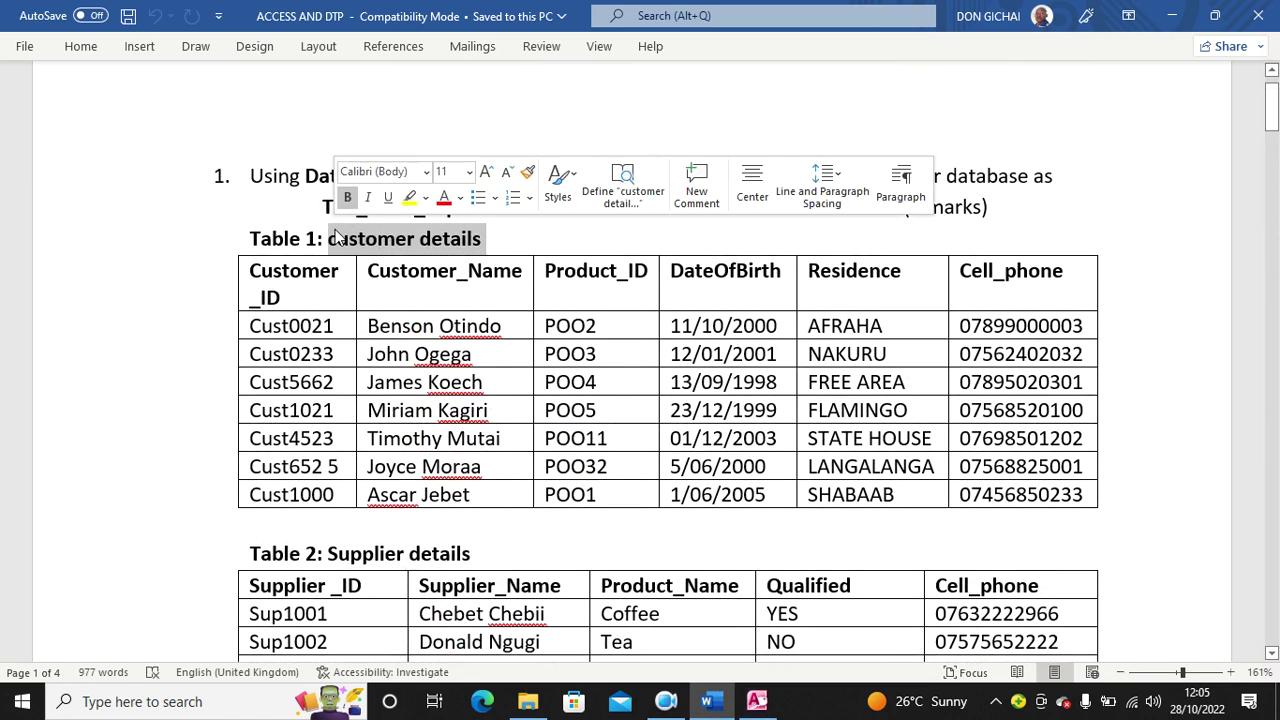
click(757, 701)
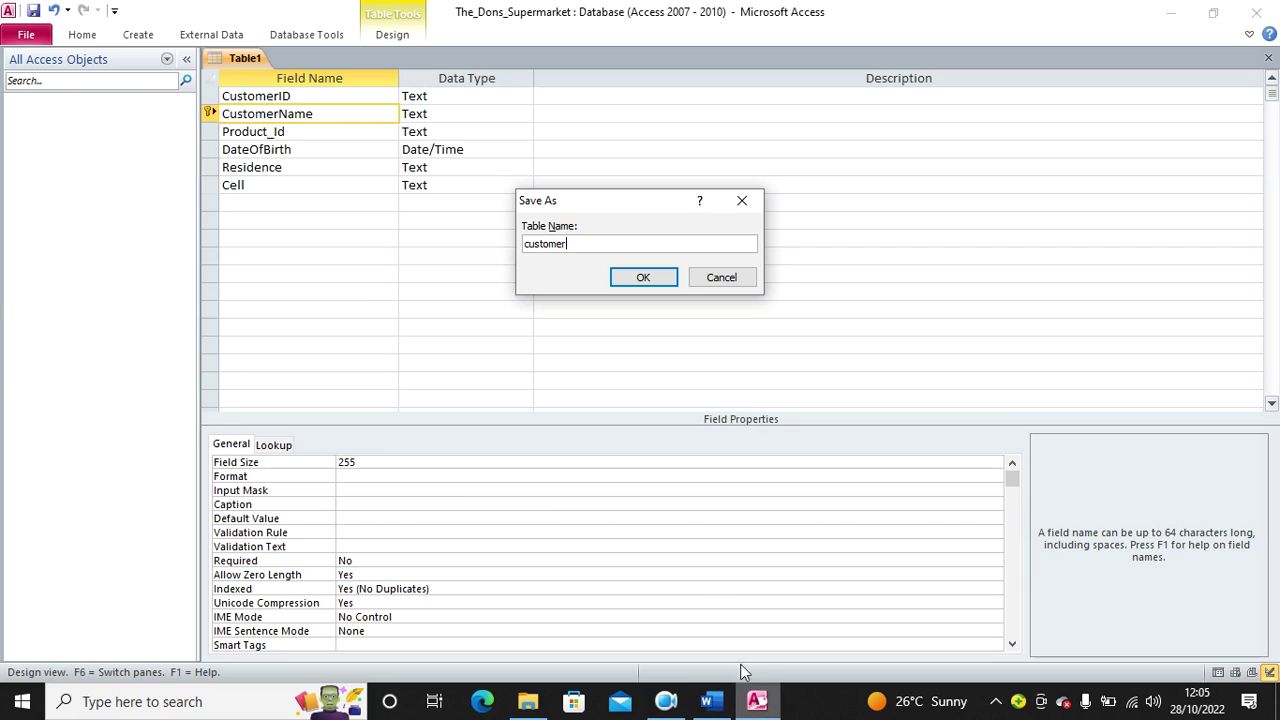
key(ctrl+a)
key(ctrl+v)
click(647, 279)
Select all customer records below the Table 1 headings in Word for copying, and show Access's customer details table in Datasheet view.
click(711, 701)
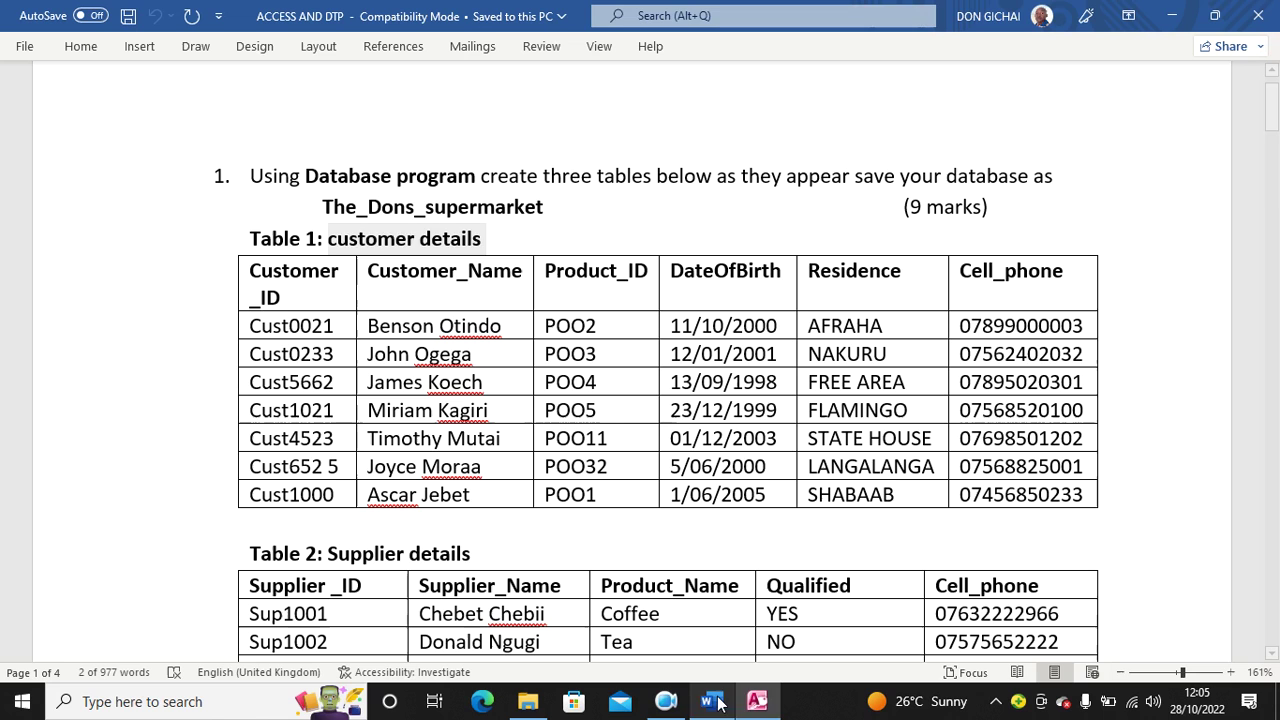
drag(287, 340, 1022, 492)
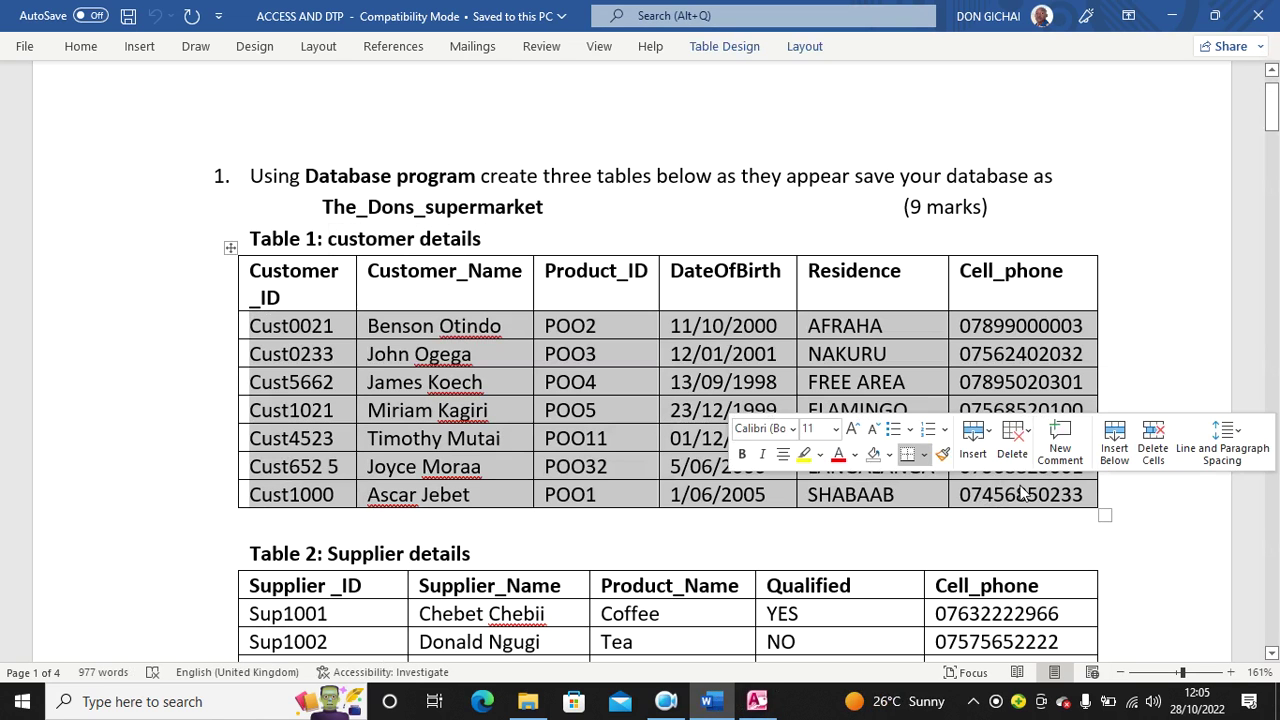
click(757, 701)
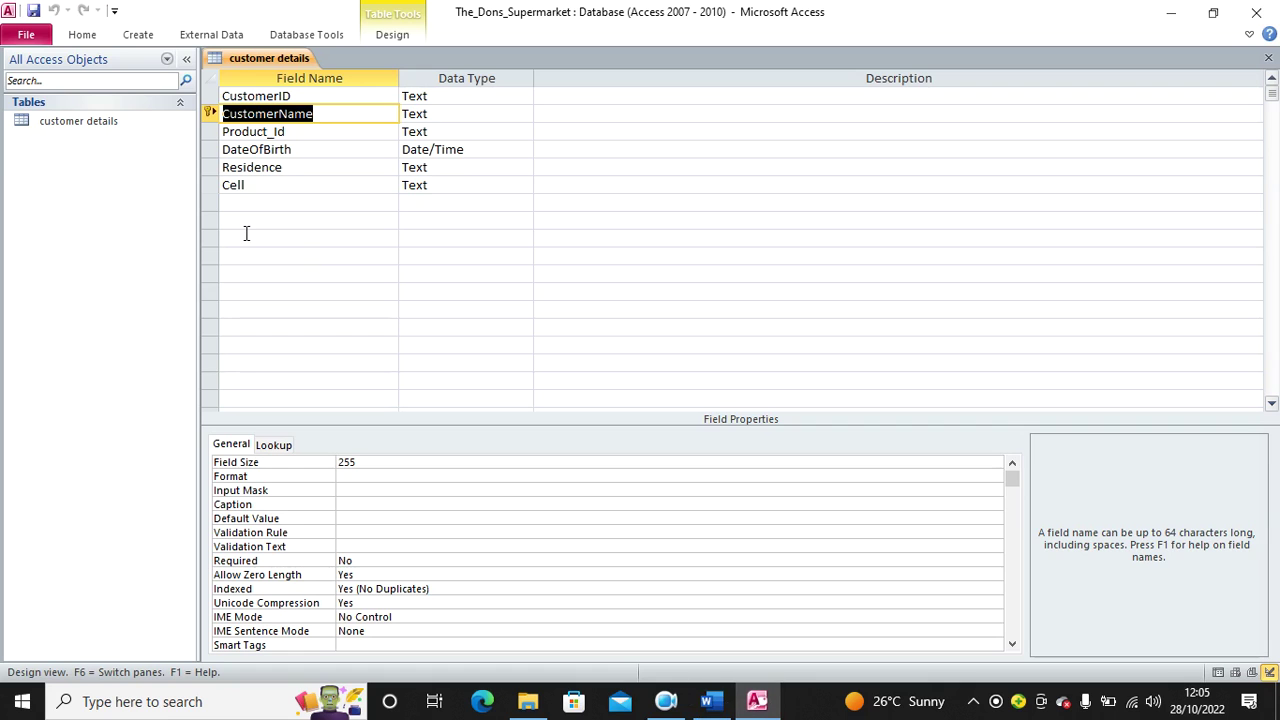
click(82, 34)
click(22, 72)
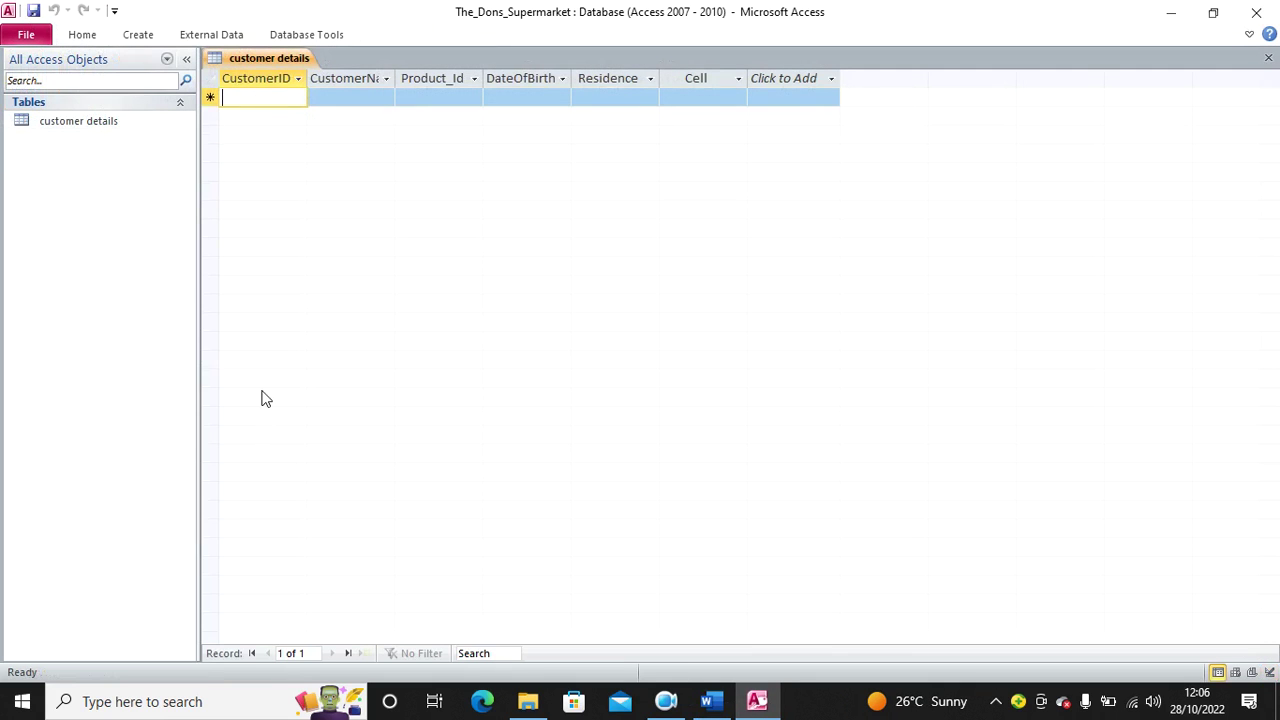
Try to paste the customer records across the CustomerID to Cell columns, suppressing further paste errors.
drag(268, 80, 731, 94)
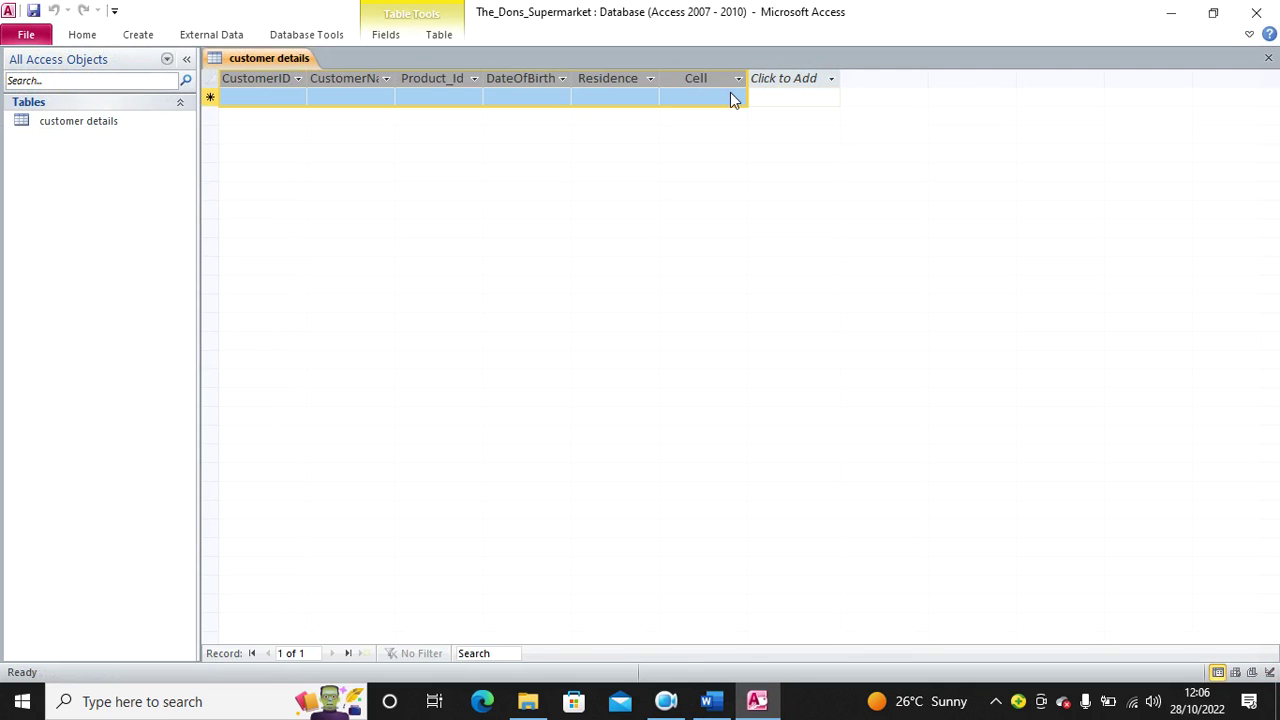
key(ctrl+v)
click(643, 400)
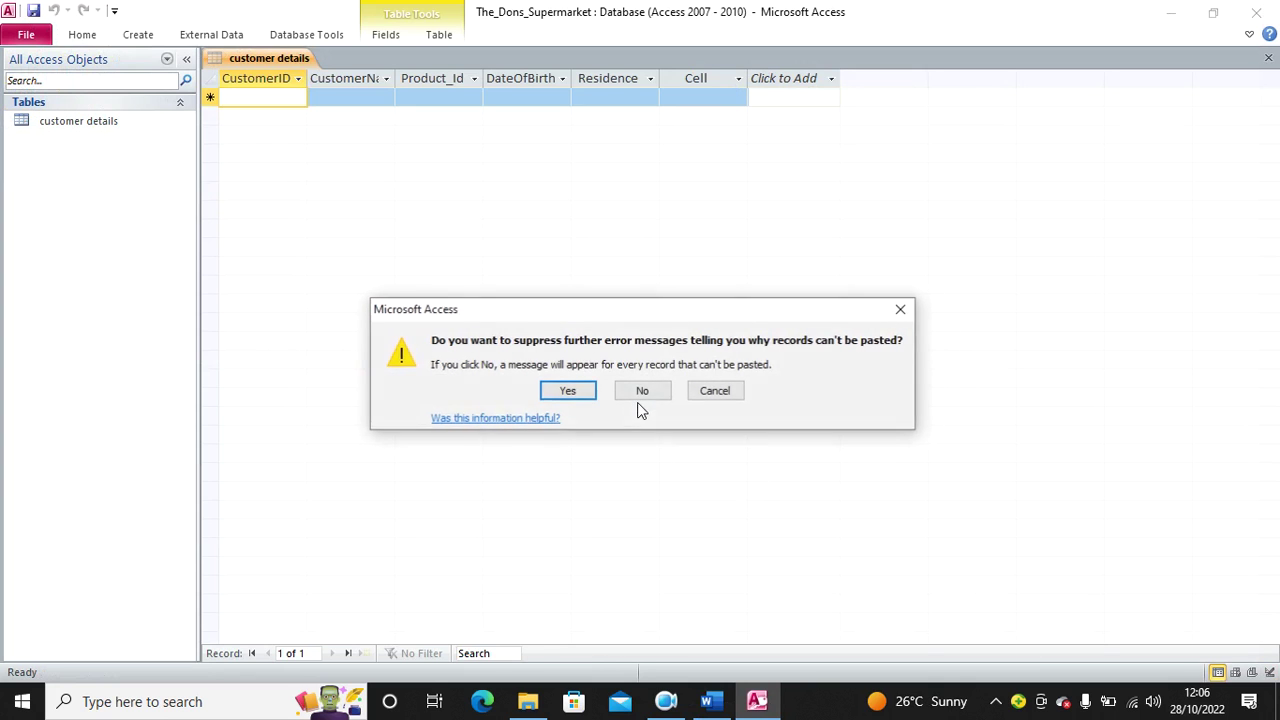
click(571, 391)
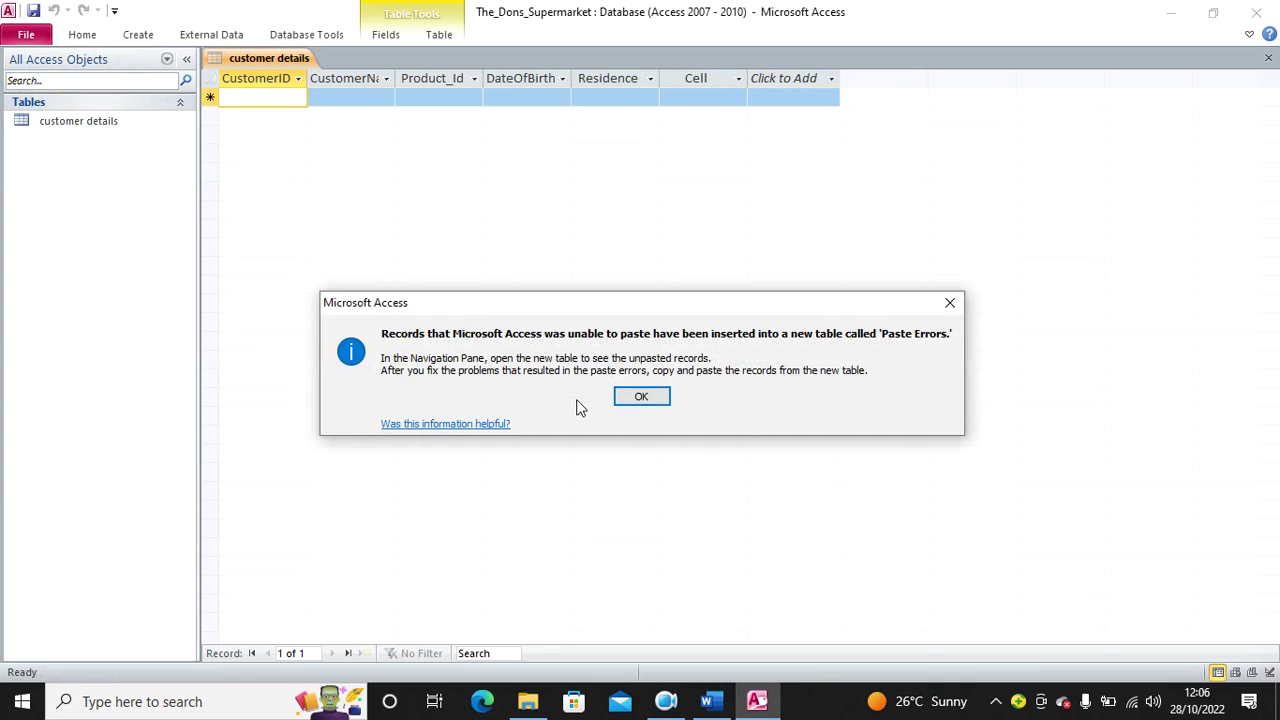
click(645, 398)
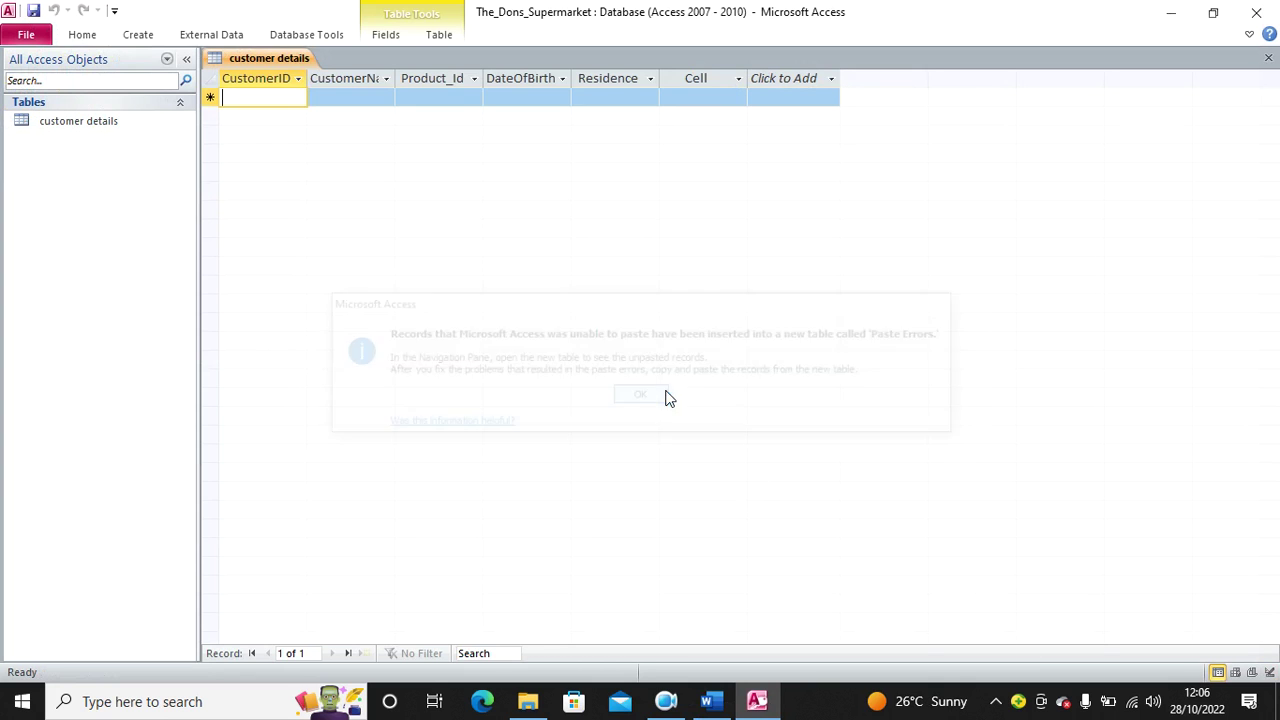
Return the customer details table to Design view and change the DateOfBirth data type to Text.
right_click(234, 70)
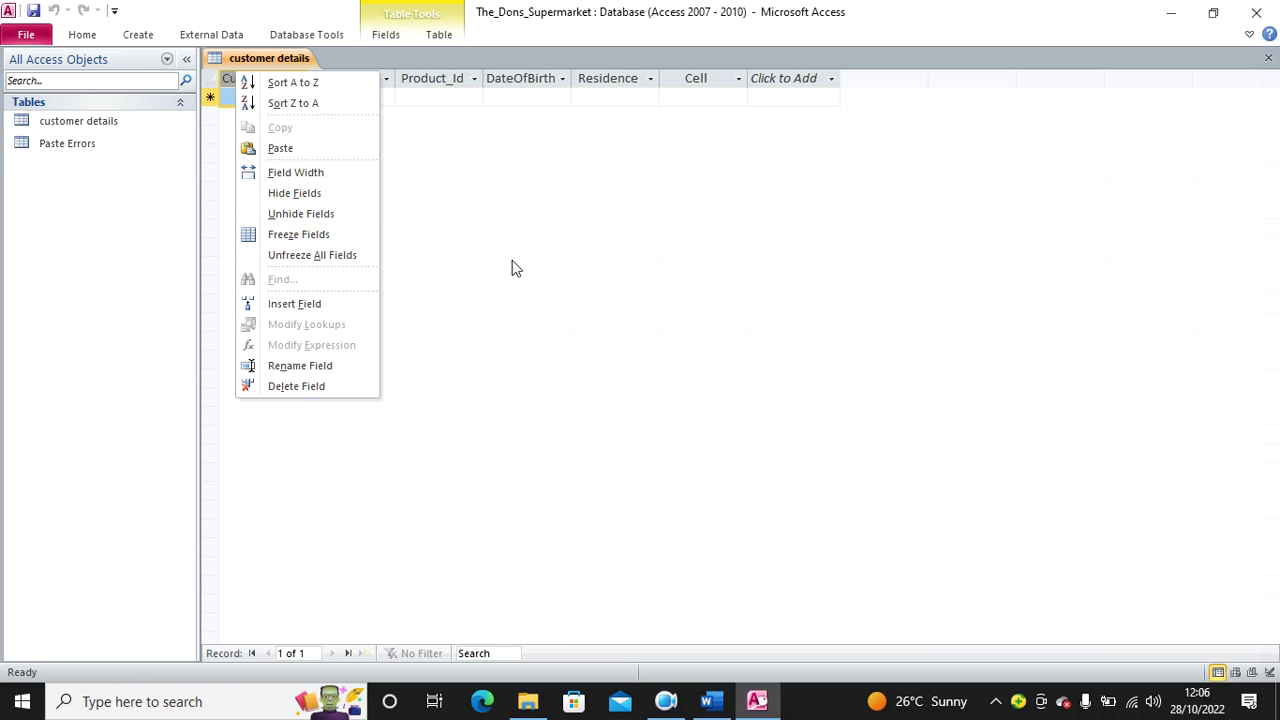
click(268, 74)
right_click(268, 72)
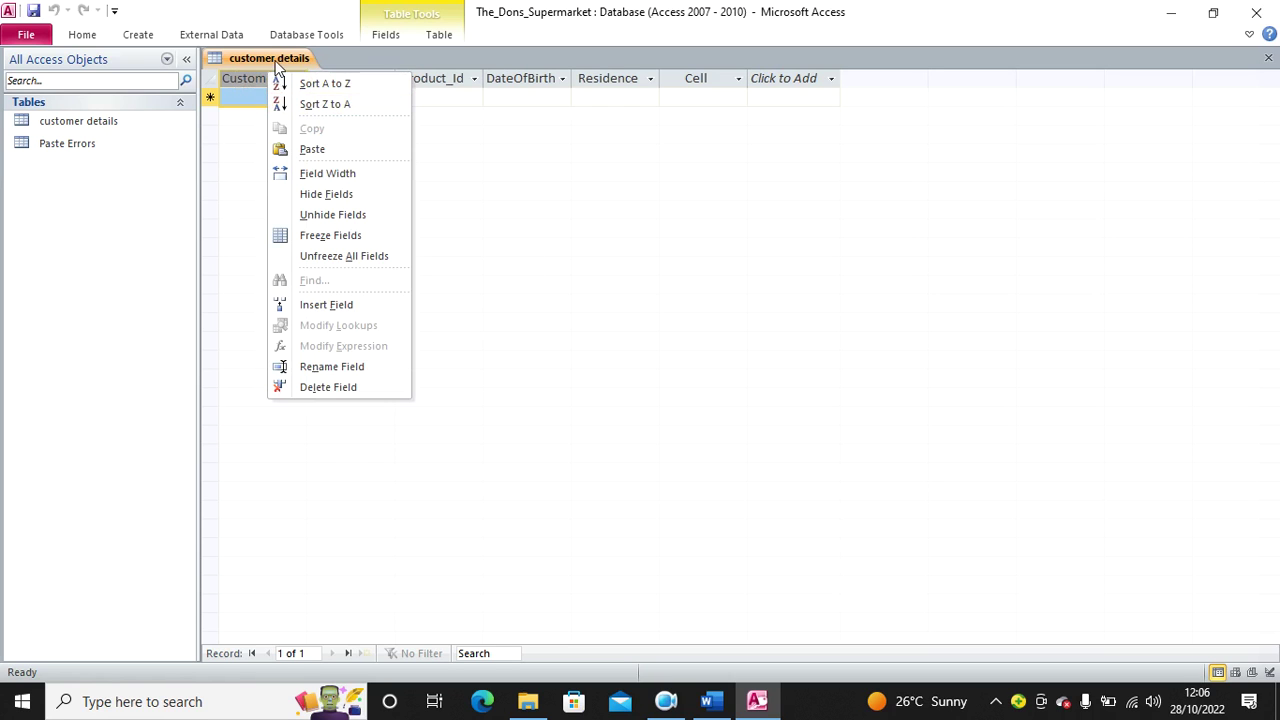
right_click(276, 62)
click(362, 141)
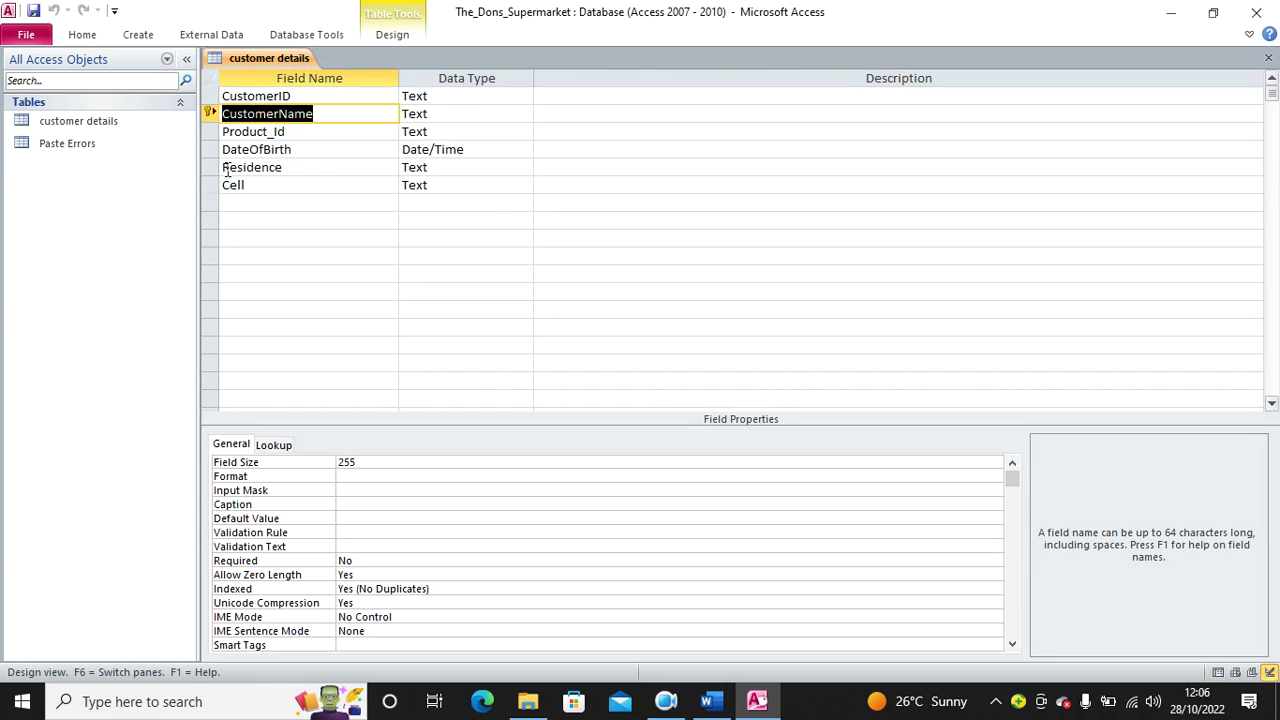
click(477, 149)
text(text)
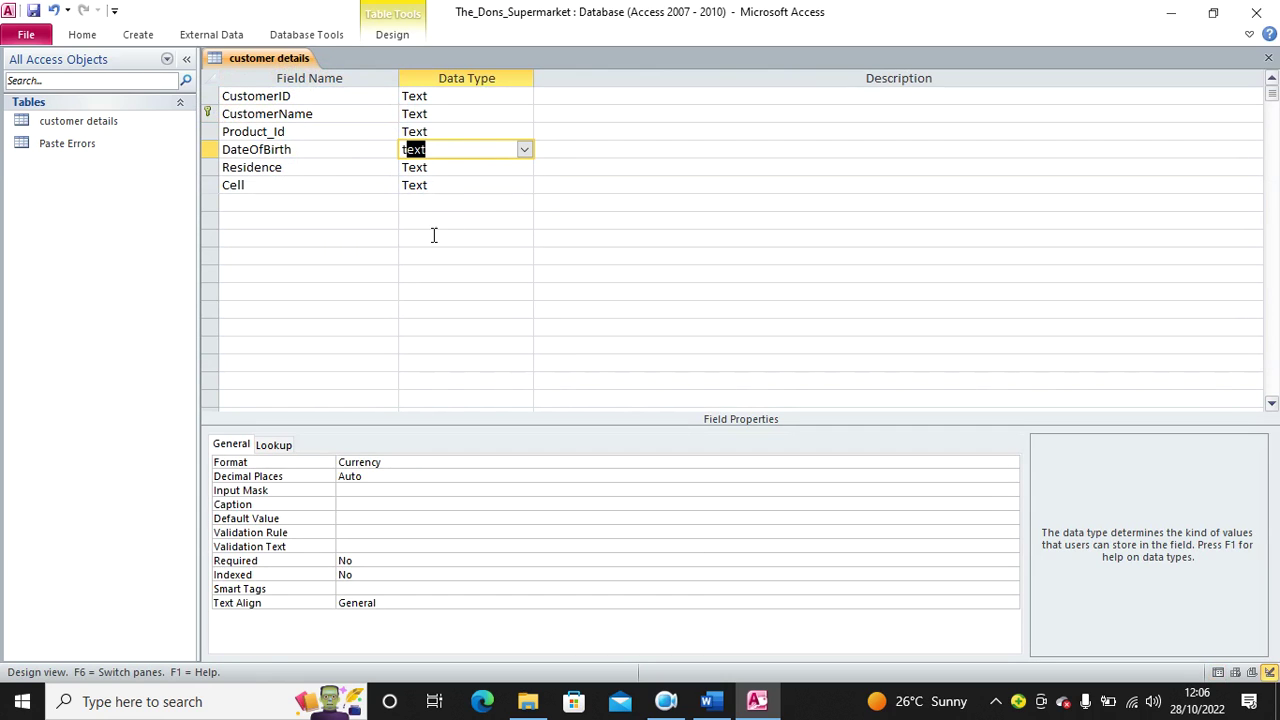
click(431, 238)
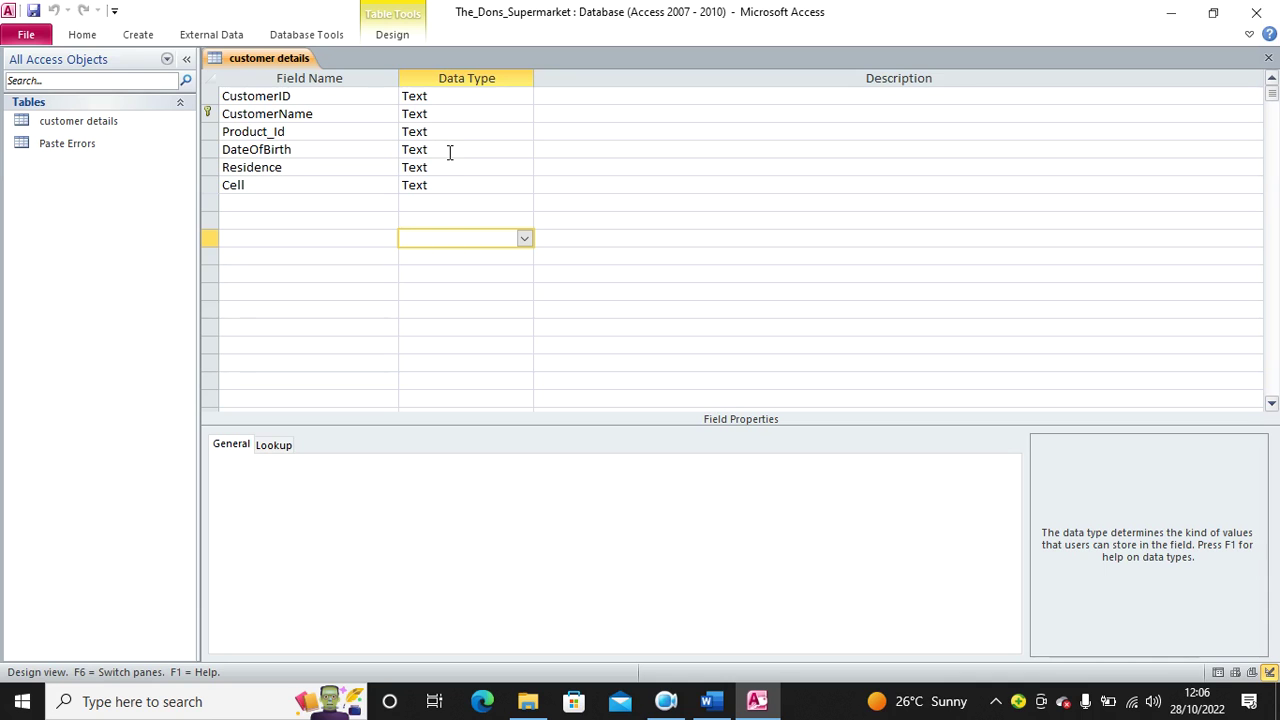
Set the DateOfBirth field's data type back to Date/Time.
click(449, 152)
double_click(449, 149)
text(date/Tim)
click(455, 273)
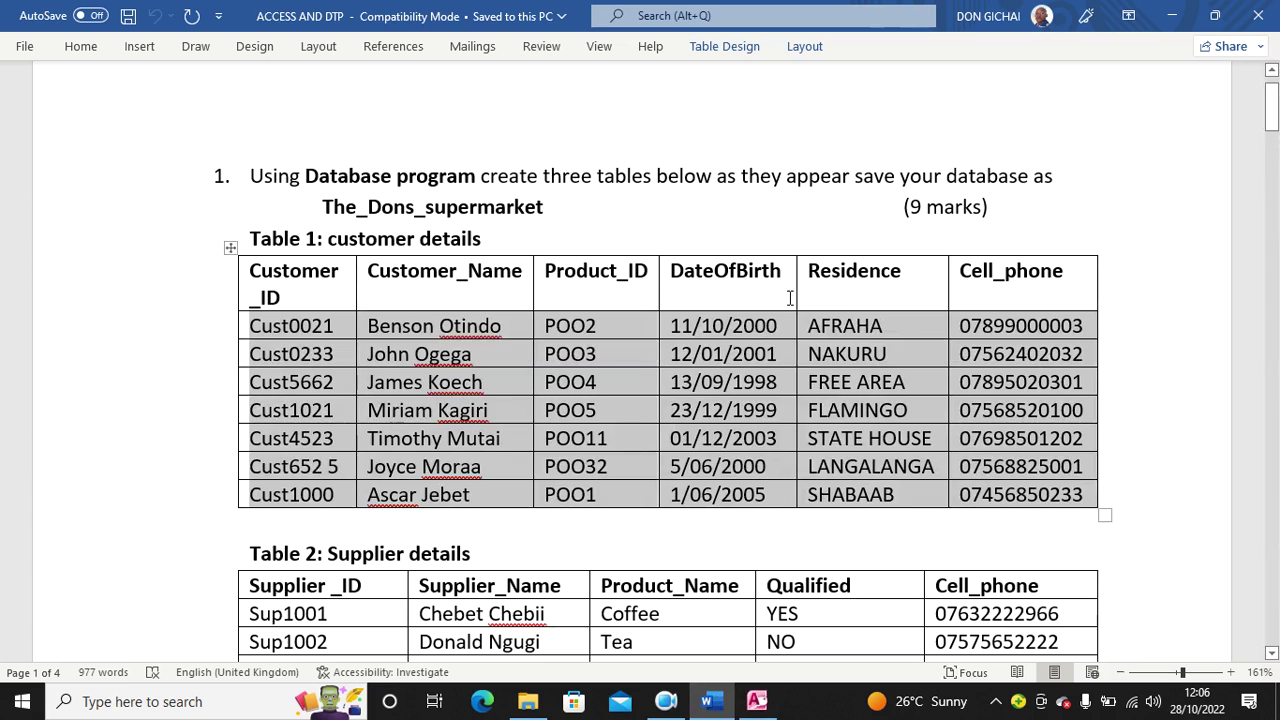
Compare Table 1's headings and records in Word with the field names and data types of the Access customer details table.
click(710, 701)
click(309, 290)
drag(297, 263, 378, 275)
click(349, 302)
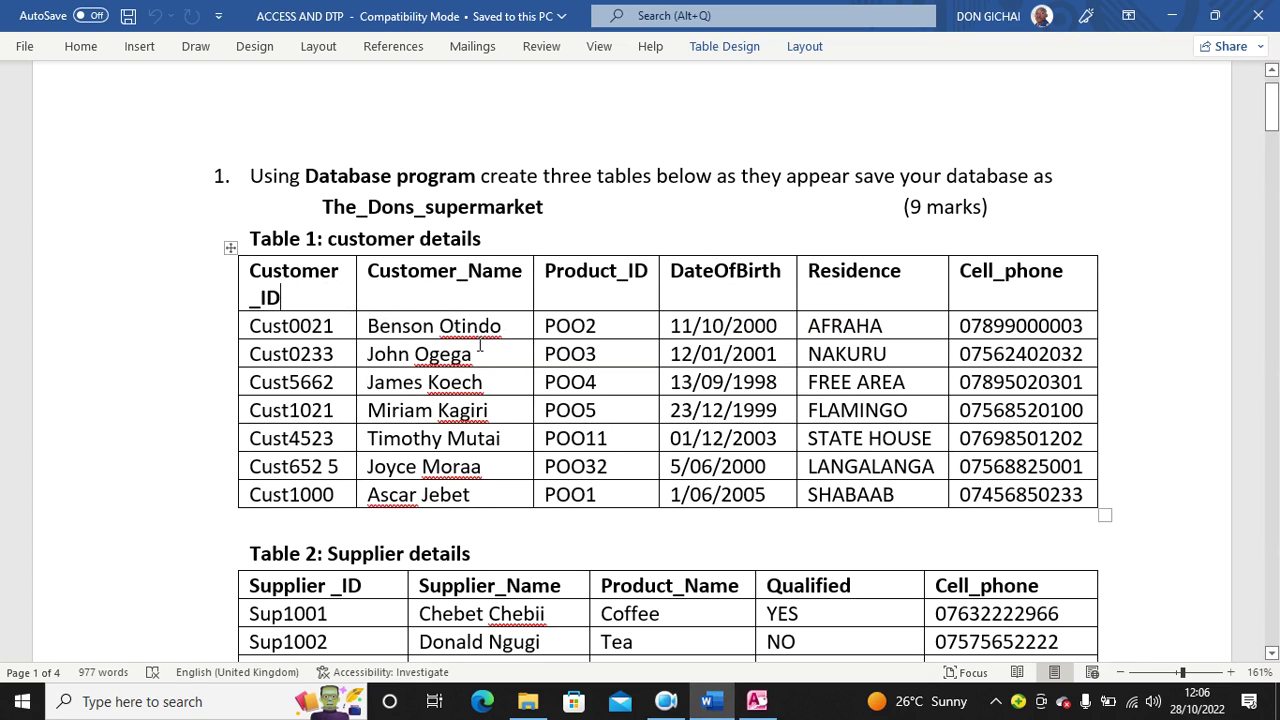
click(757, 701)
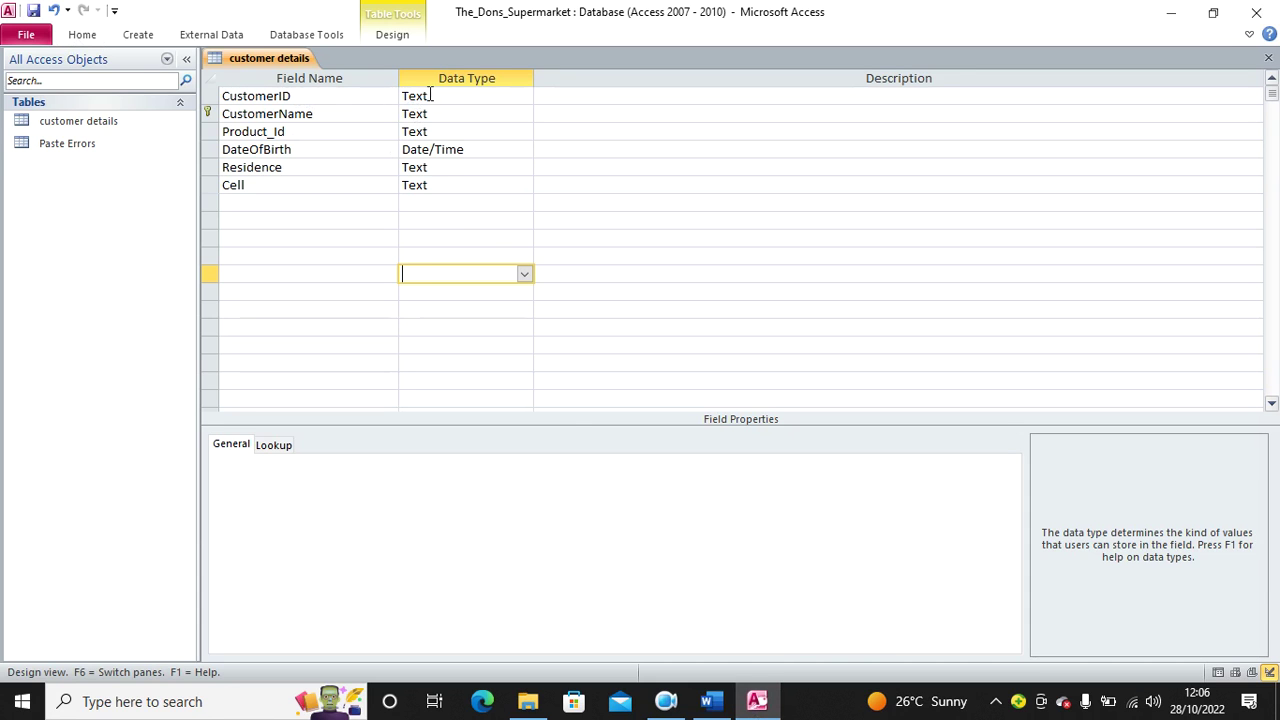
click(712, 700)
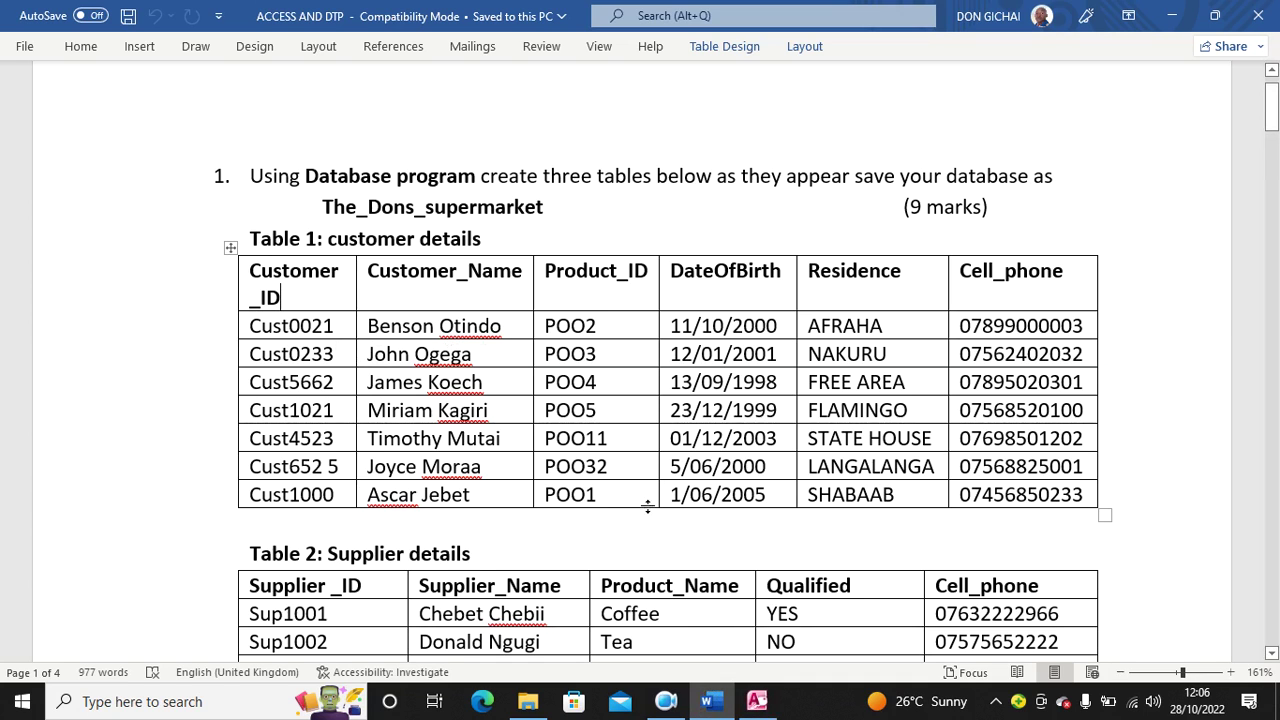
click(760, 703)
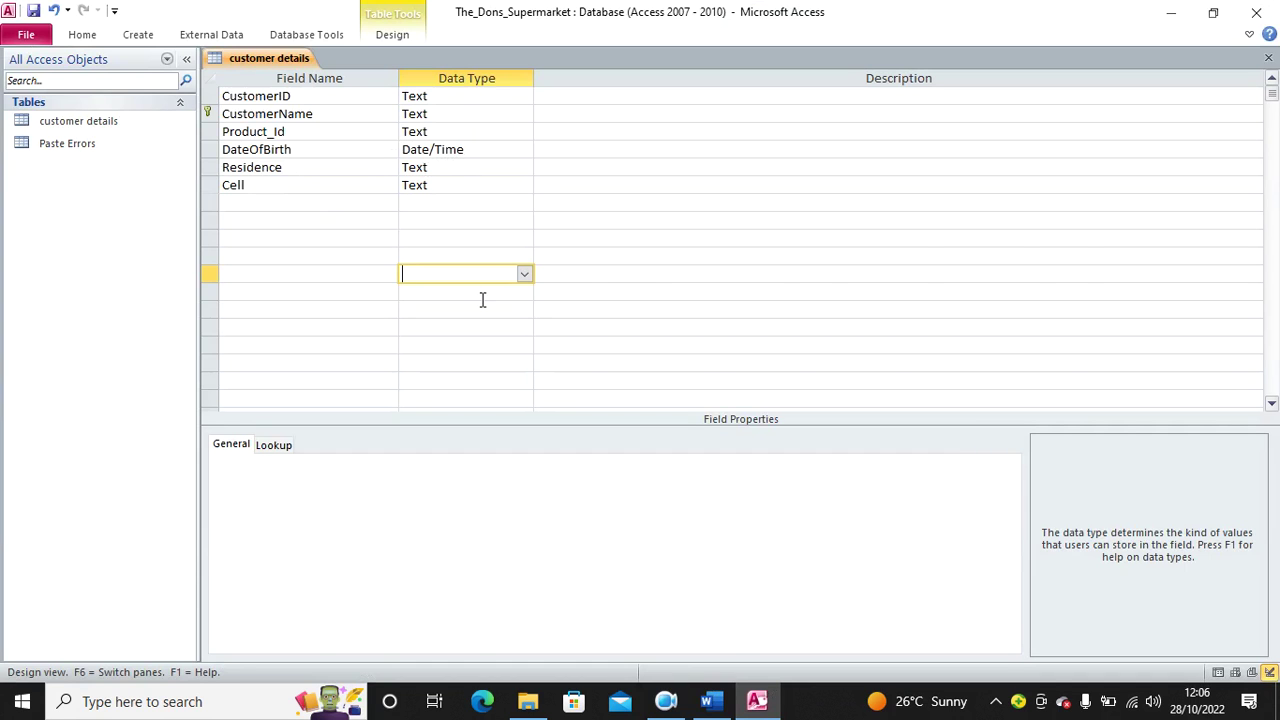
click(712, 700)
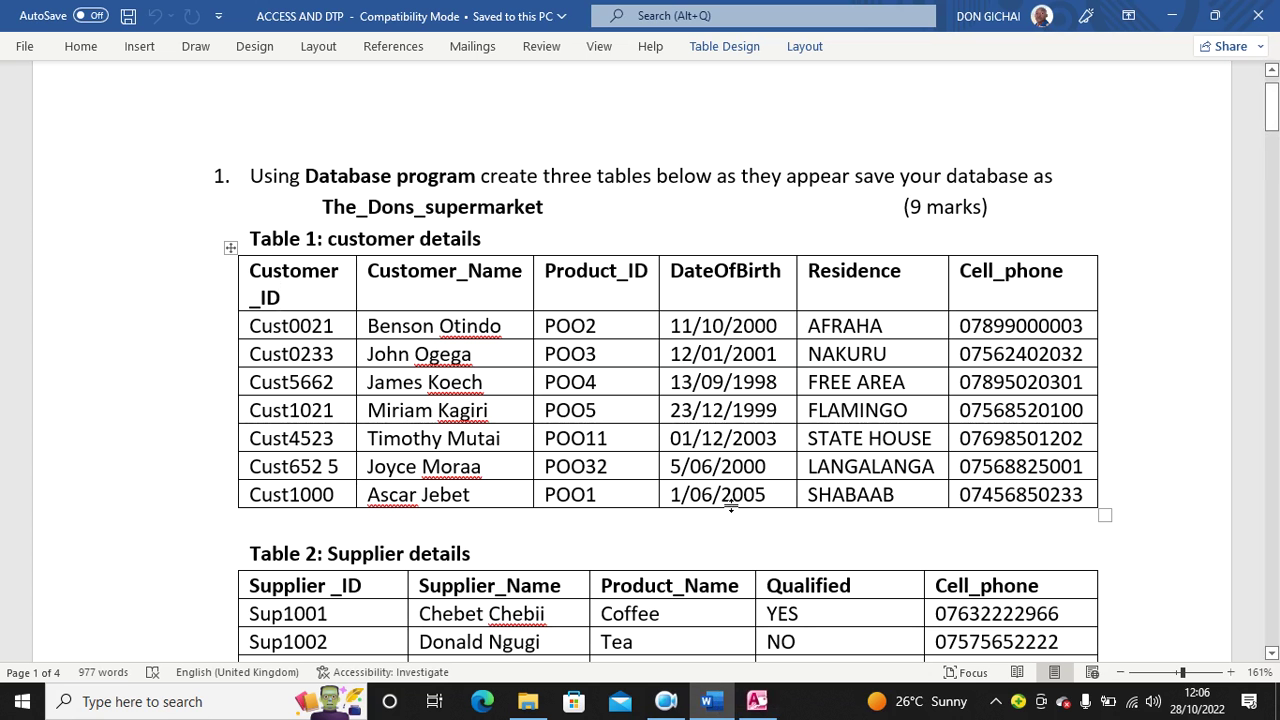
click(757, 701)
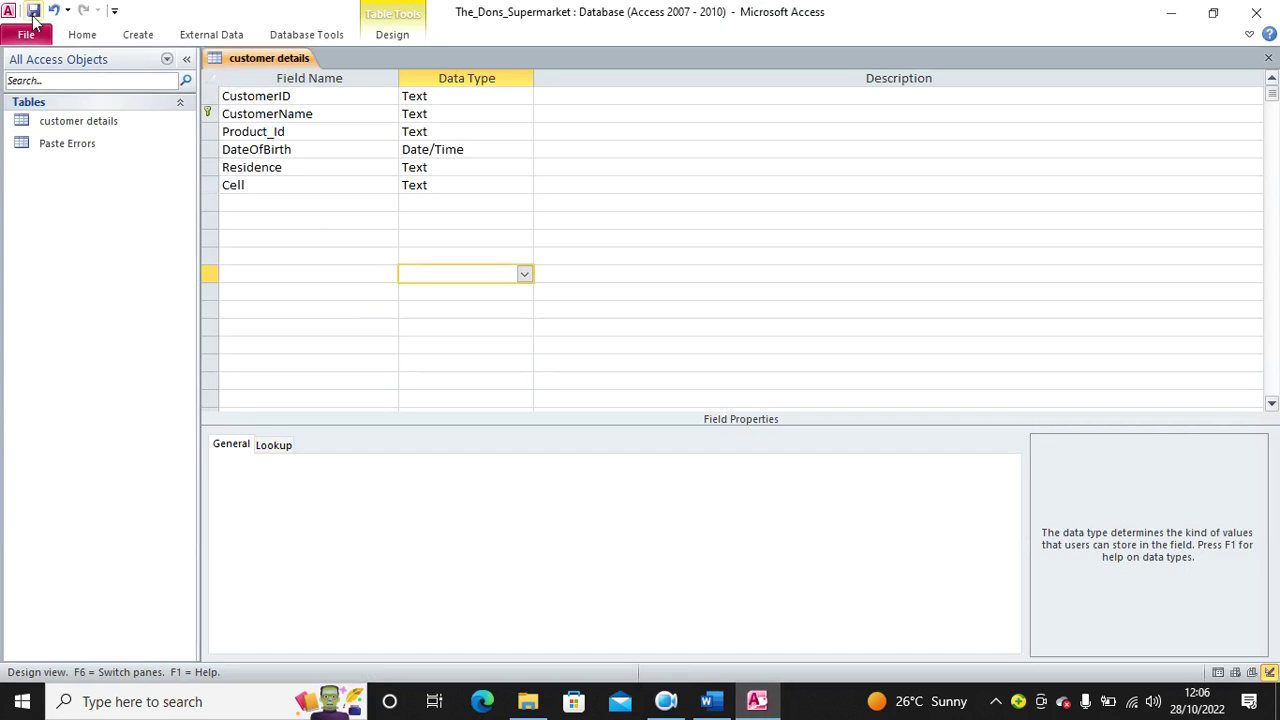
Save the table design and retry pasting the customer records across all columns in Datasheet view.
click(84, 38)
click(23, 72)
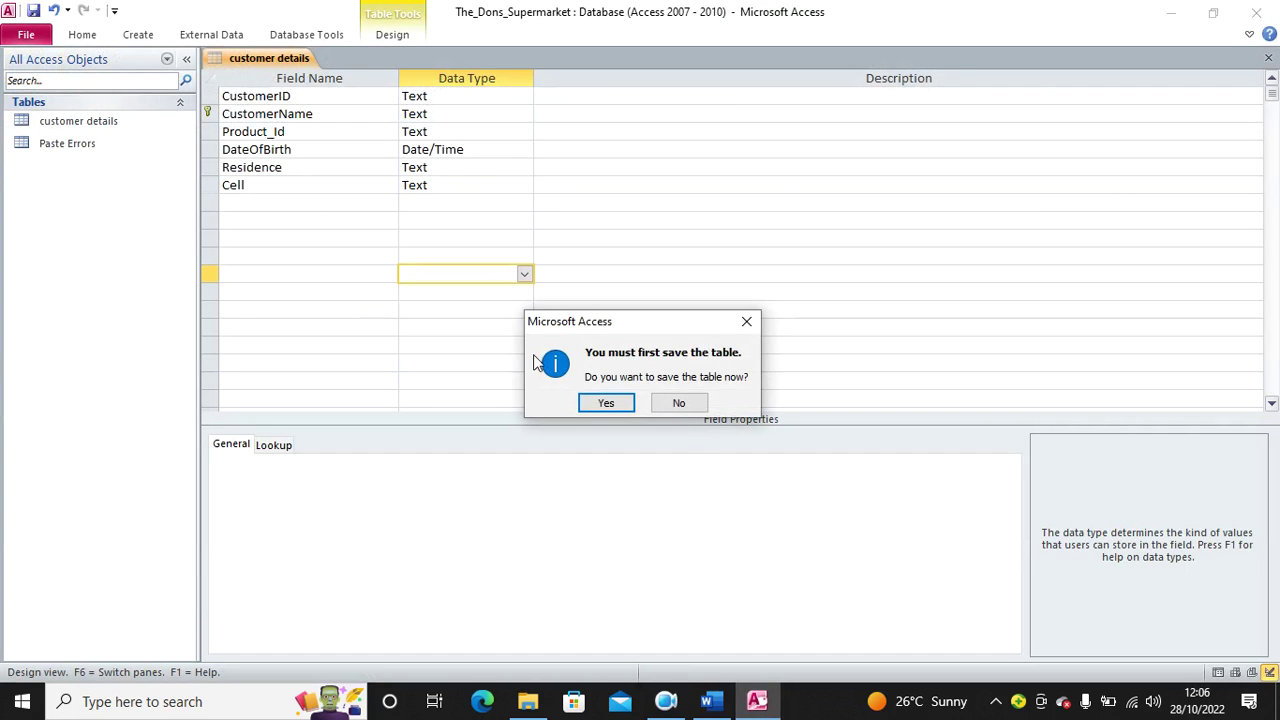
click(603, 401)
drag(274, 78, 783, 114)
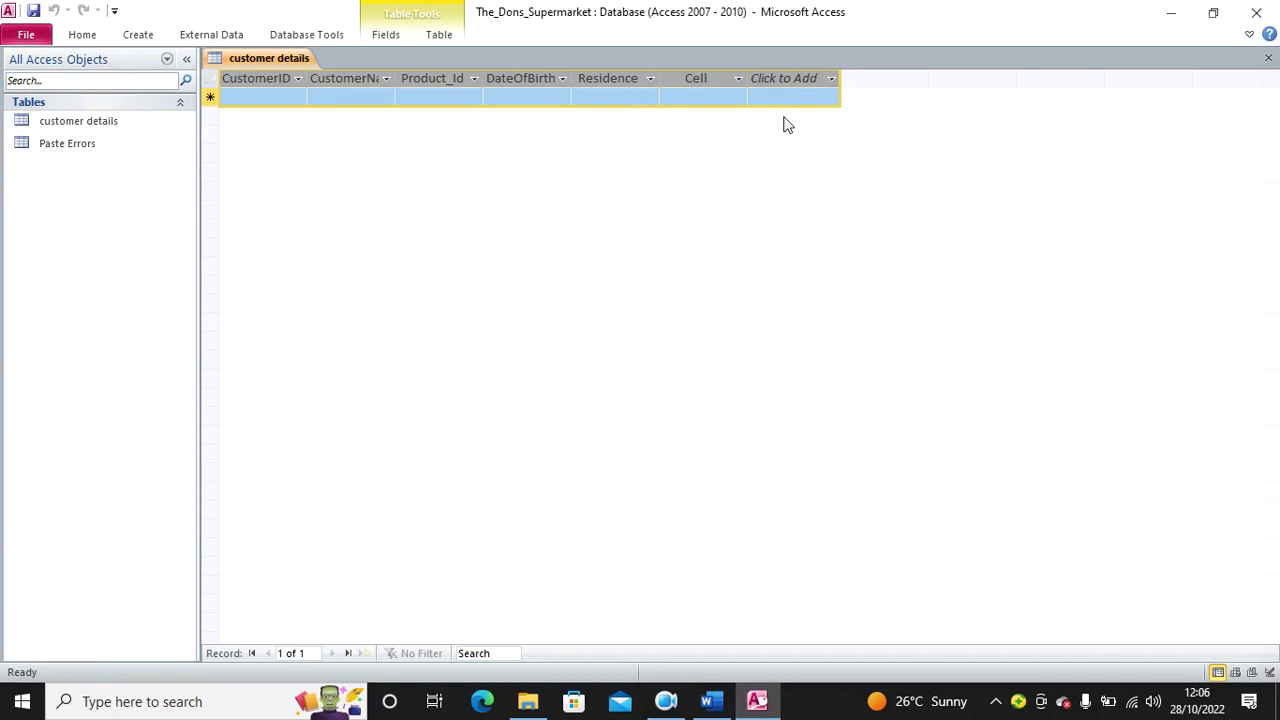
key(ctrl+v)
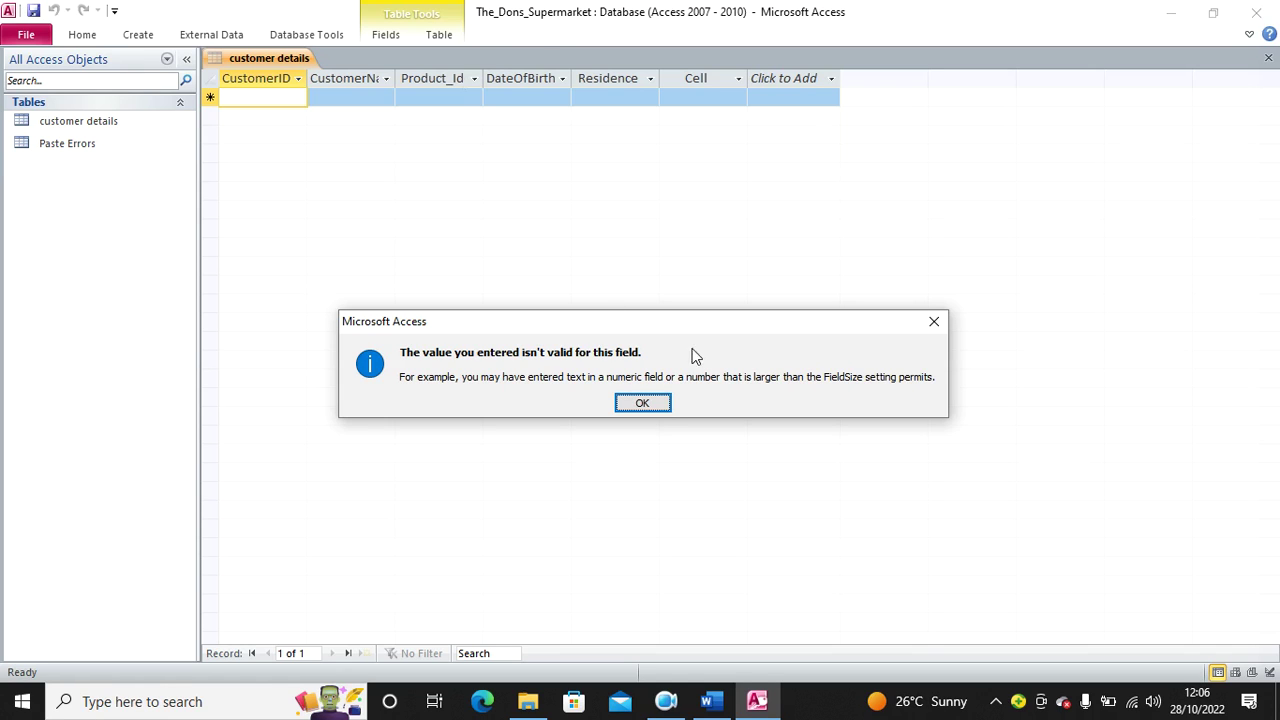
click(643, 404)
click(642, 395)
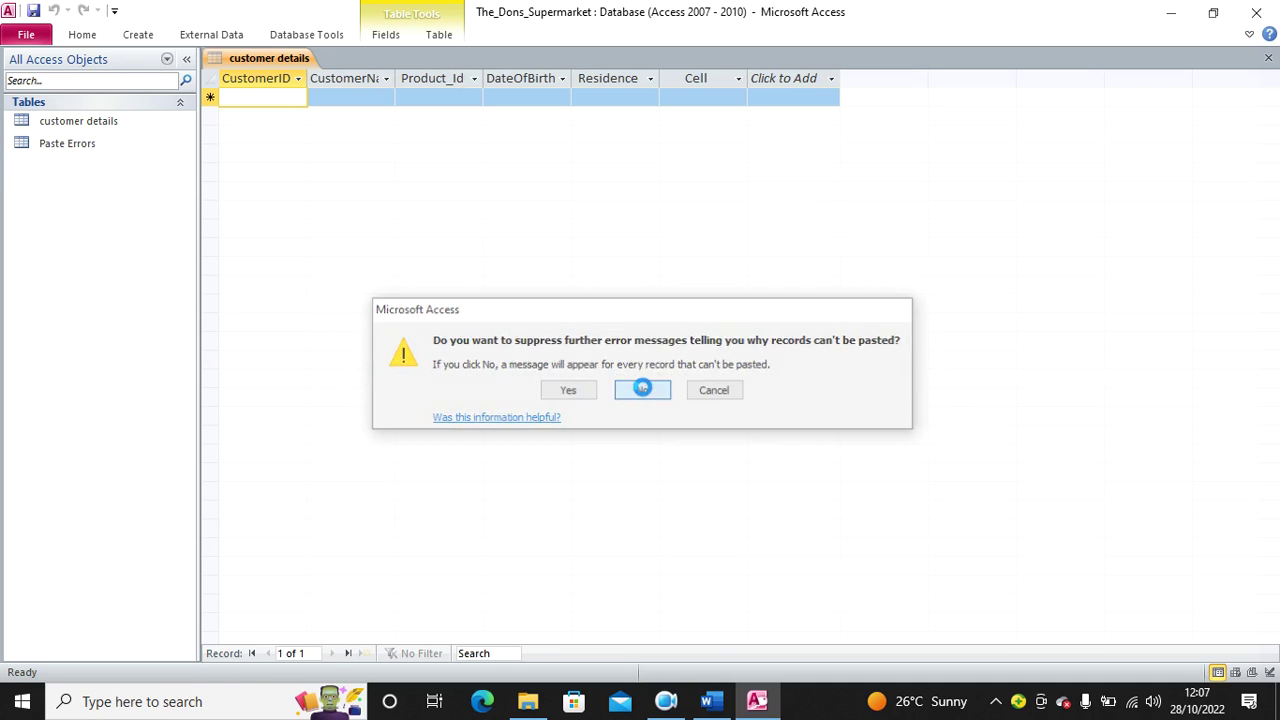
click(645, 410)
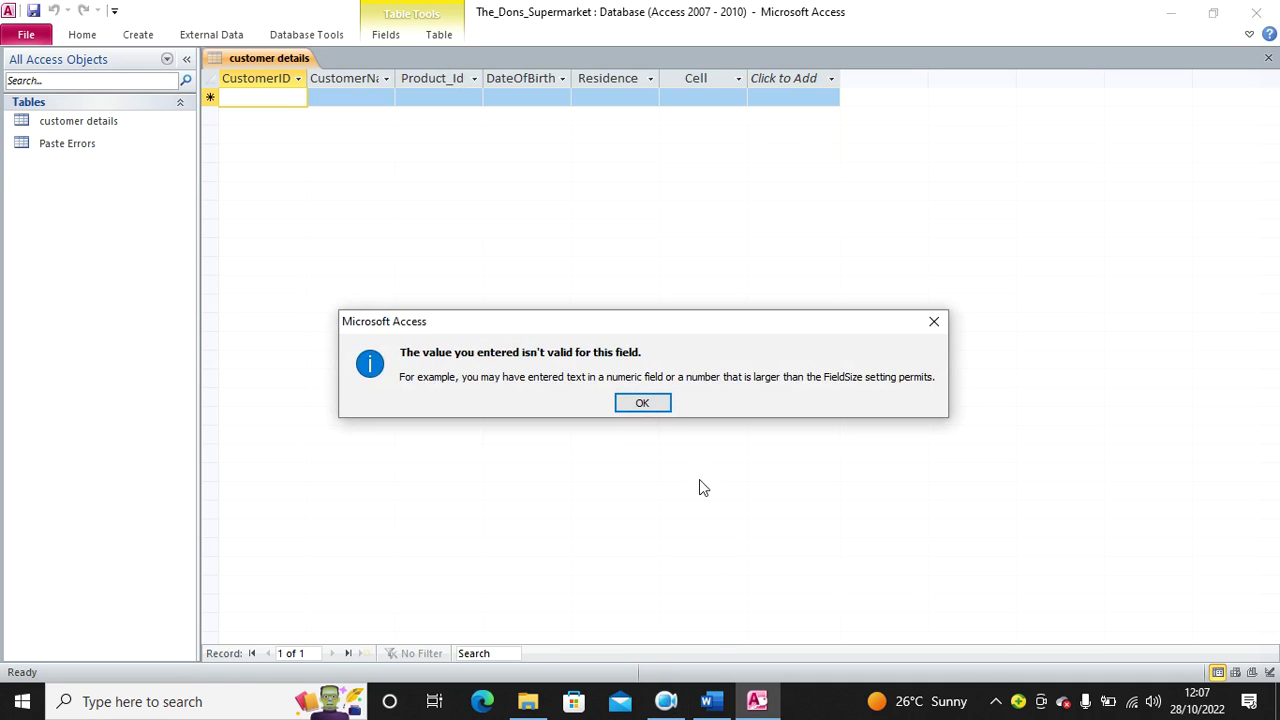
click(650, 405)
click(650, 404)
click(655, 402)
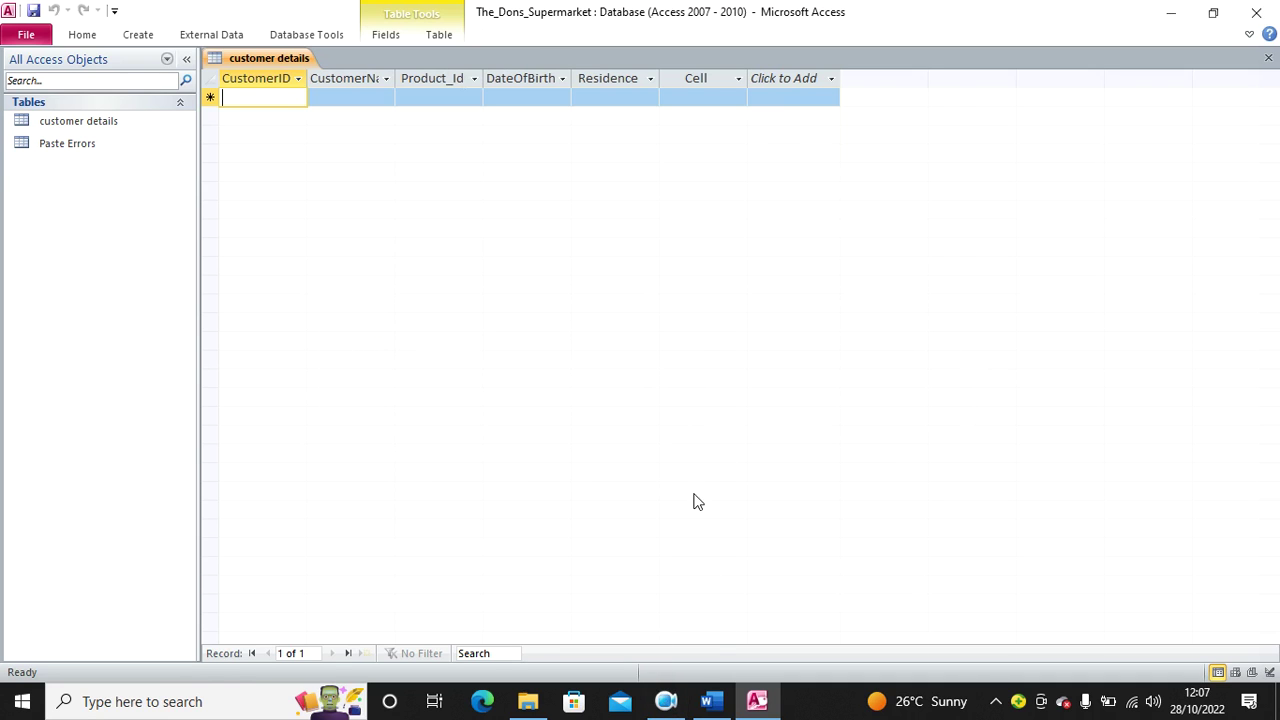
Open the Paste Errors table to inspect the records that were not pasted.
click(92, 147)
right_click(92, 147)
click(140, 160)
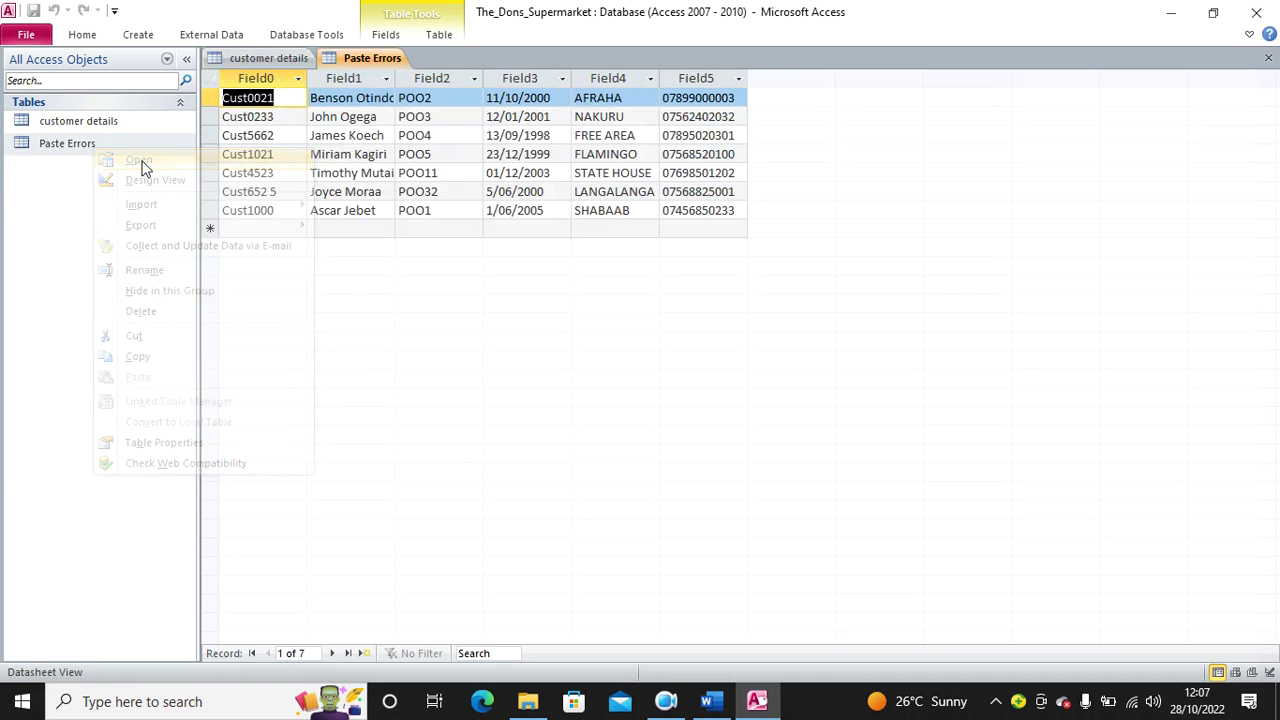
Close all open tables and delete the Paste Errors table from the database.
right_click(350, 63)
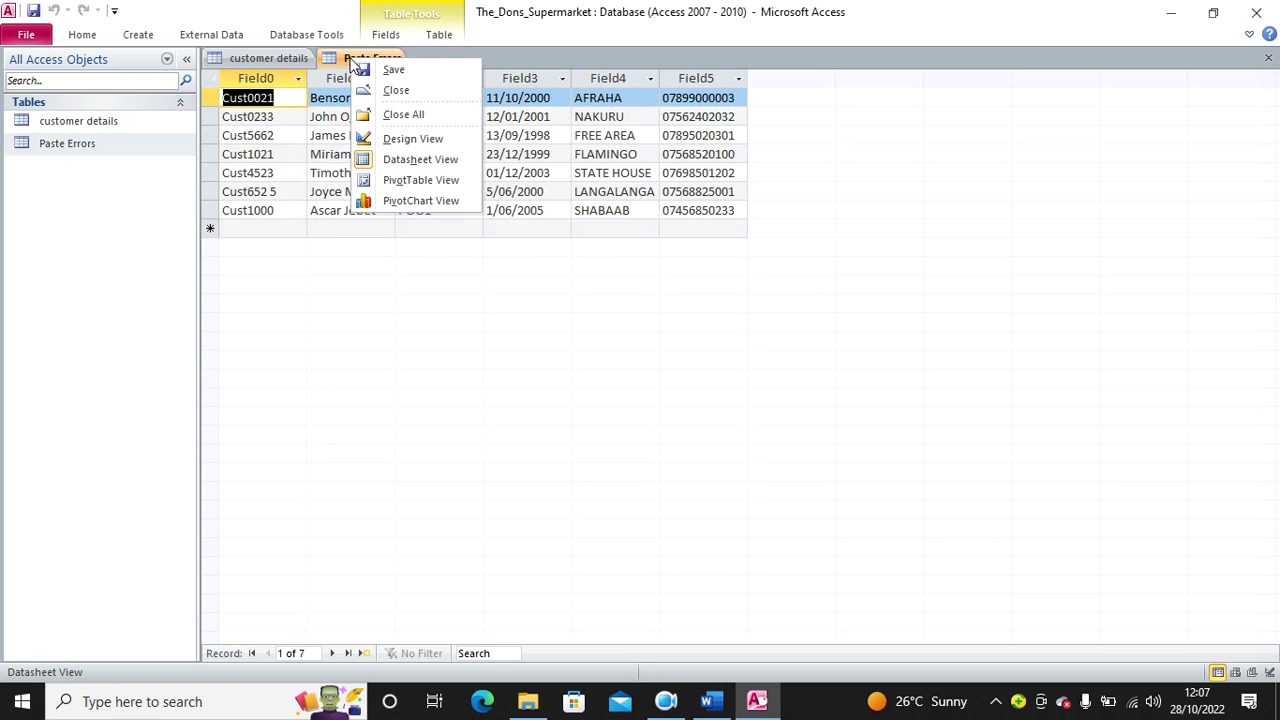
click(416, 117)
right_click(138, 158)
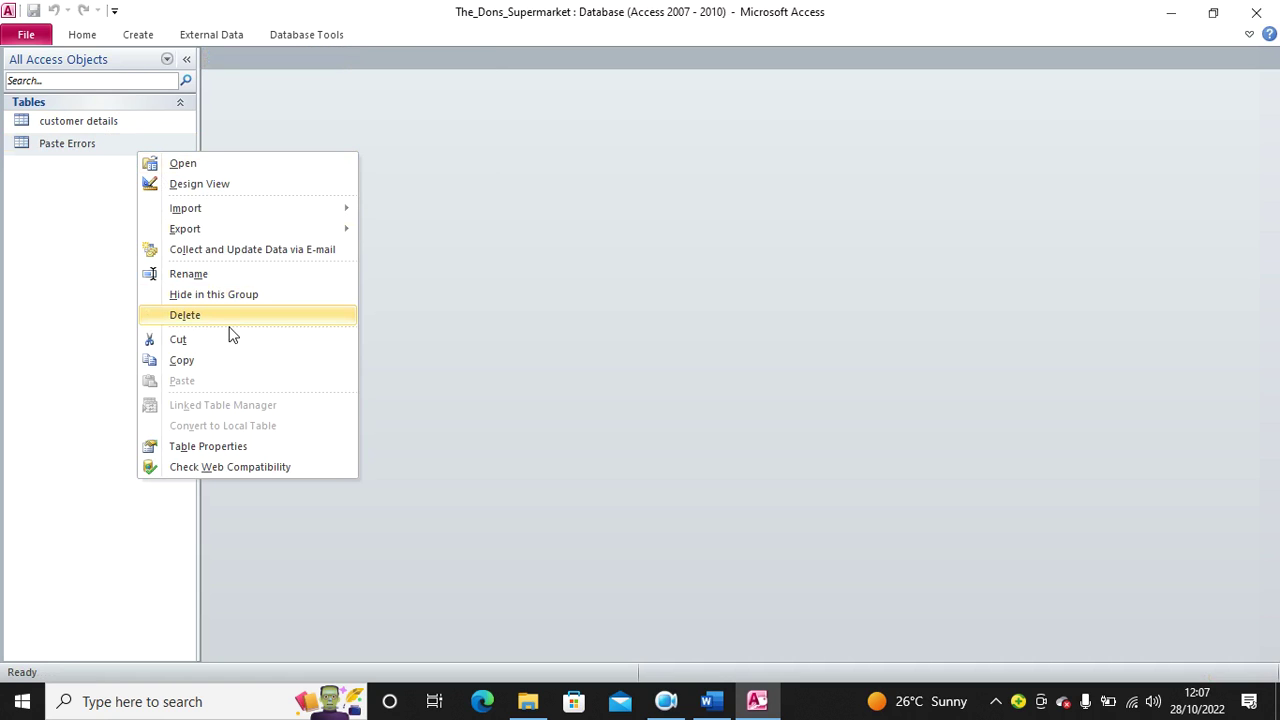
click(229, 318)
click(564, 402)
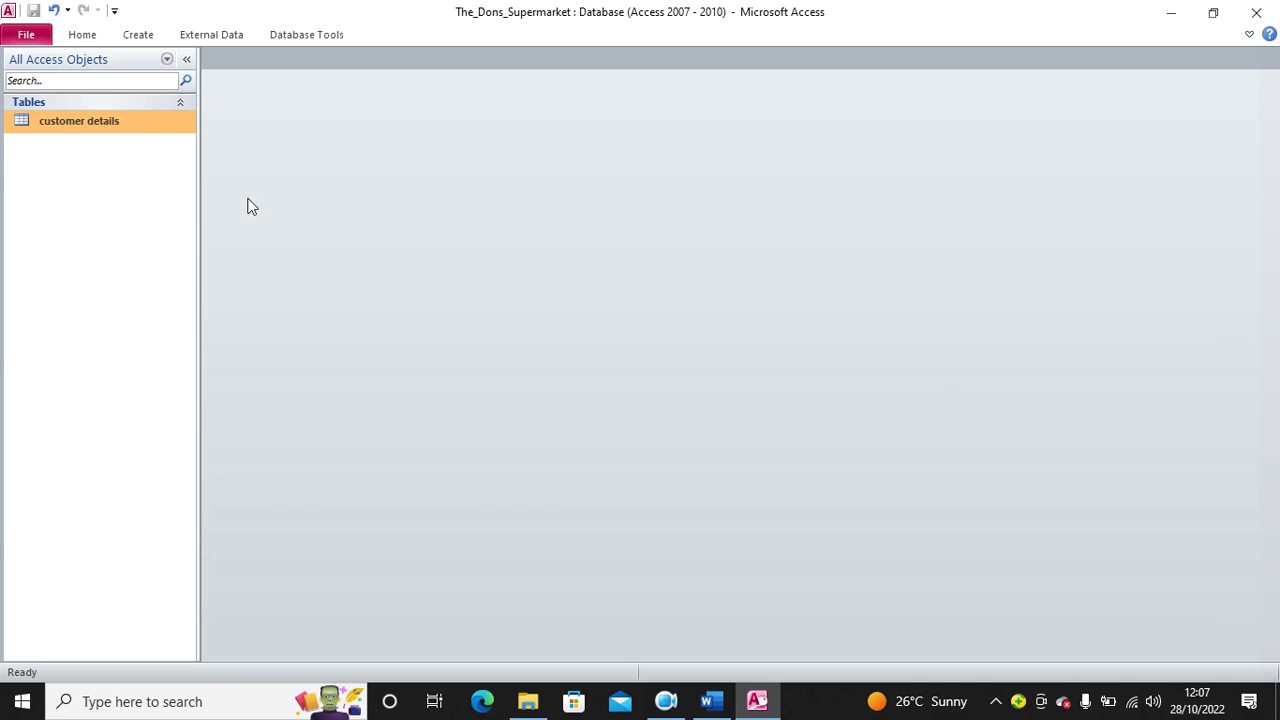
Start a new table in Design view for Word's Table 2, with the text fields Supplier_ID and Supplier_Name.
click(710, 701)
scroll(445, 456, down, 4)
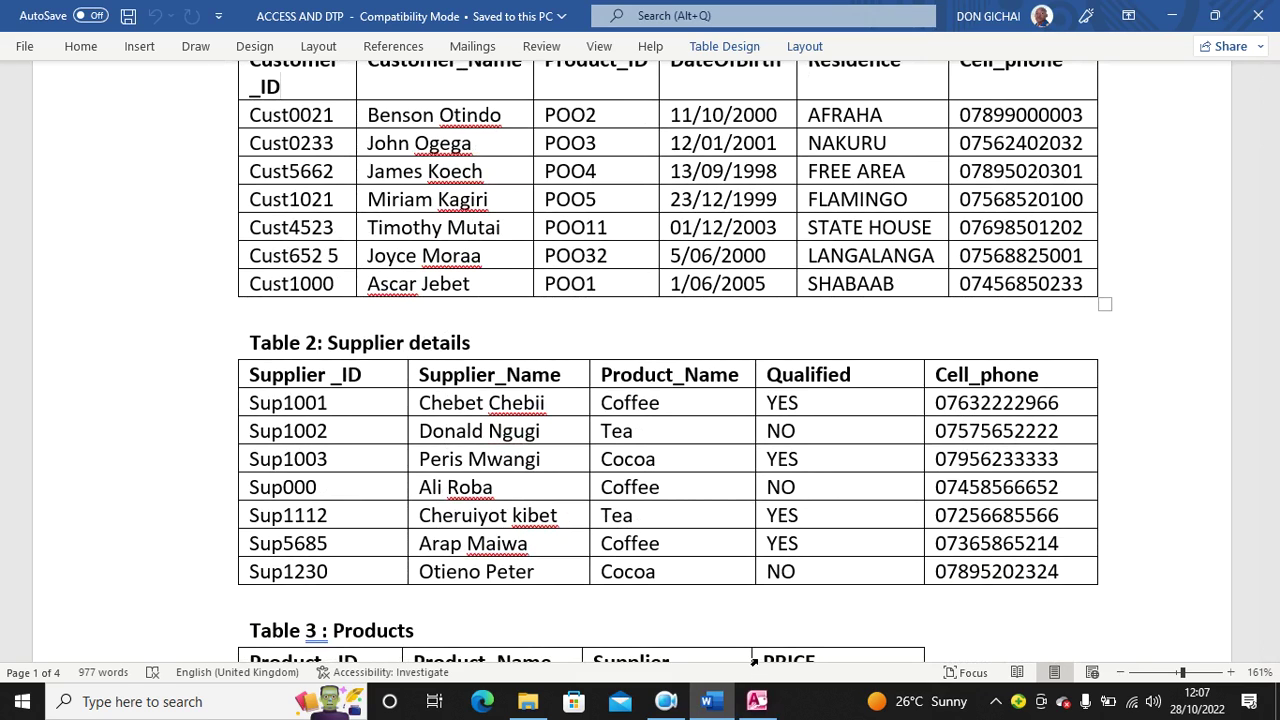
click(757, 701)
click(99, 32)
click(127, 33)
click(132, 95)
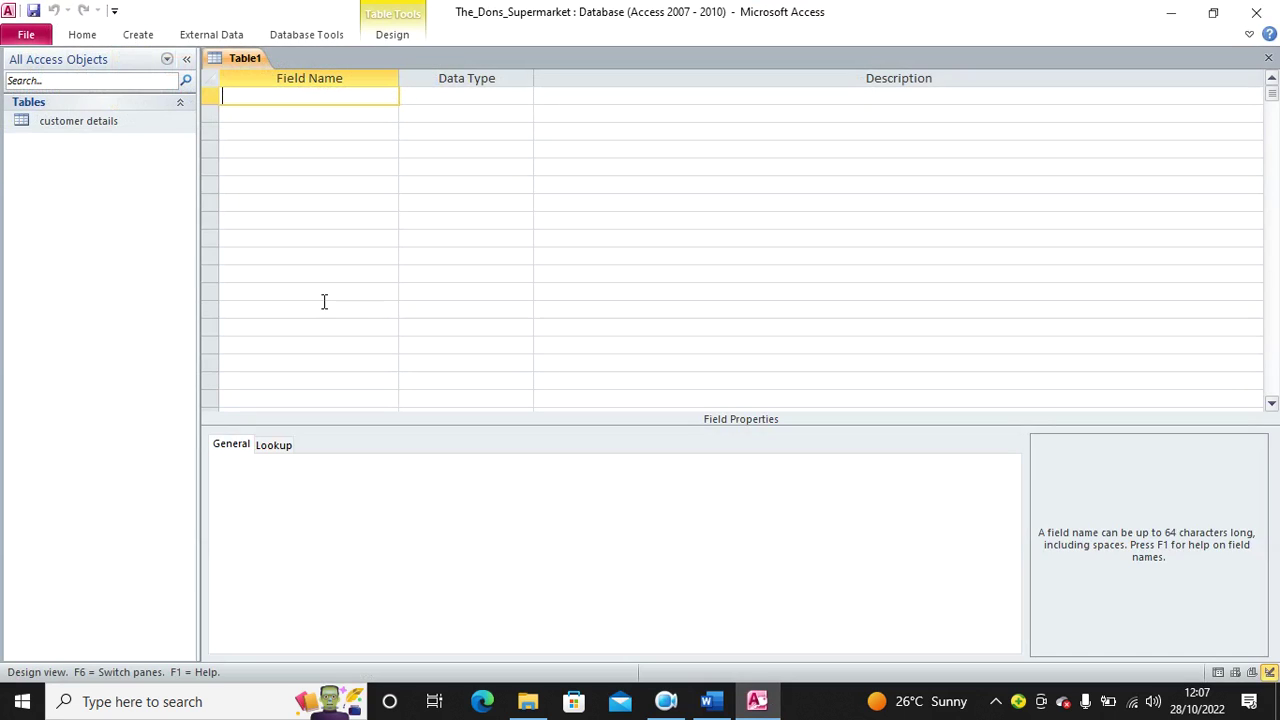
text(Suplier_ID)
key(Down)
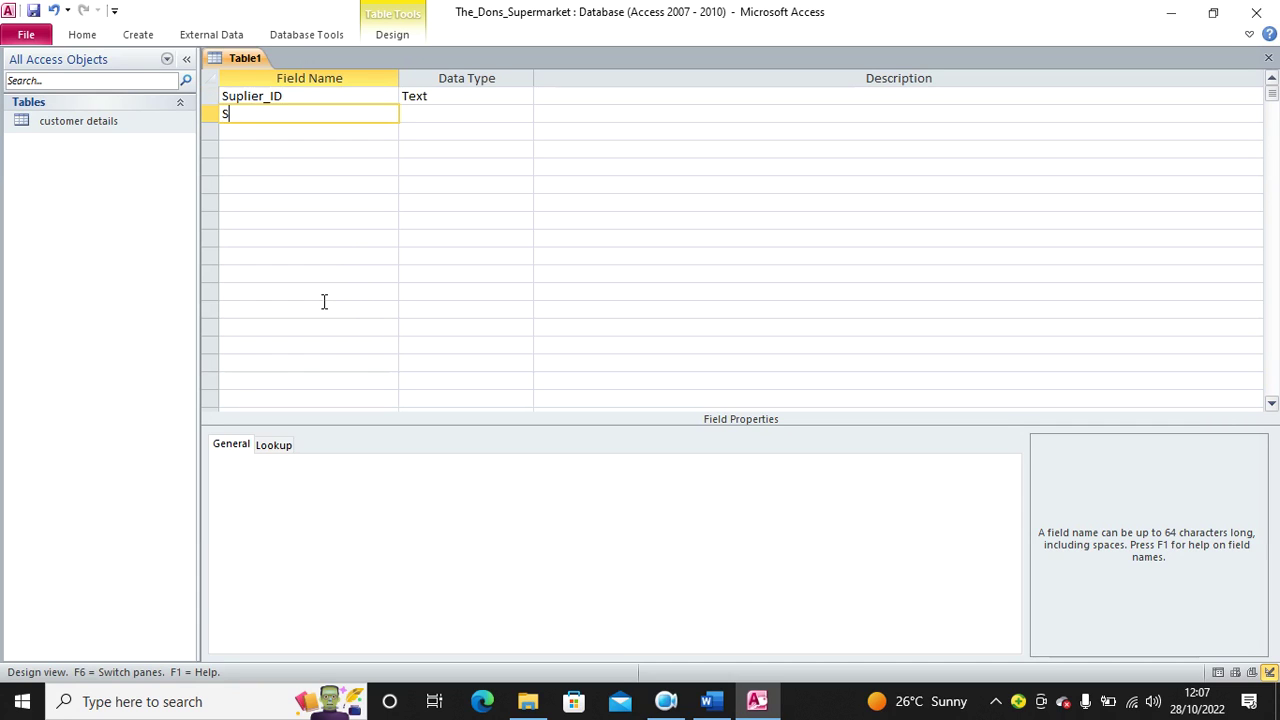
text(Supplier_Name)
click(250, 96)
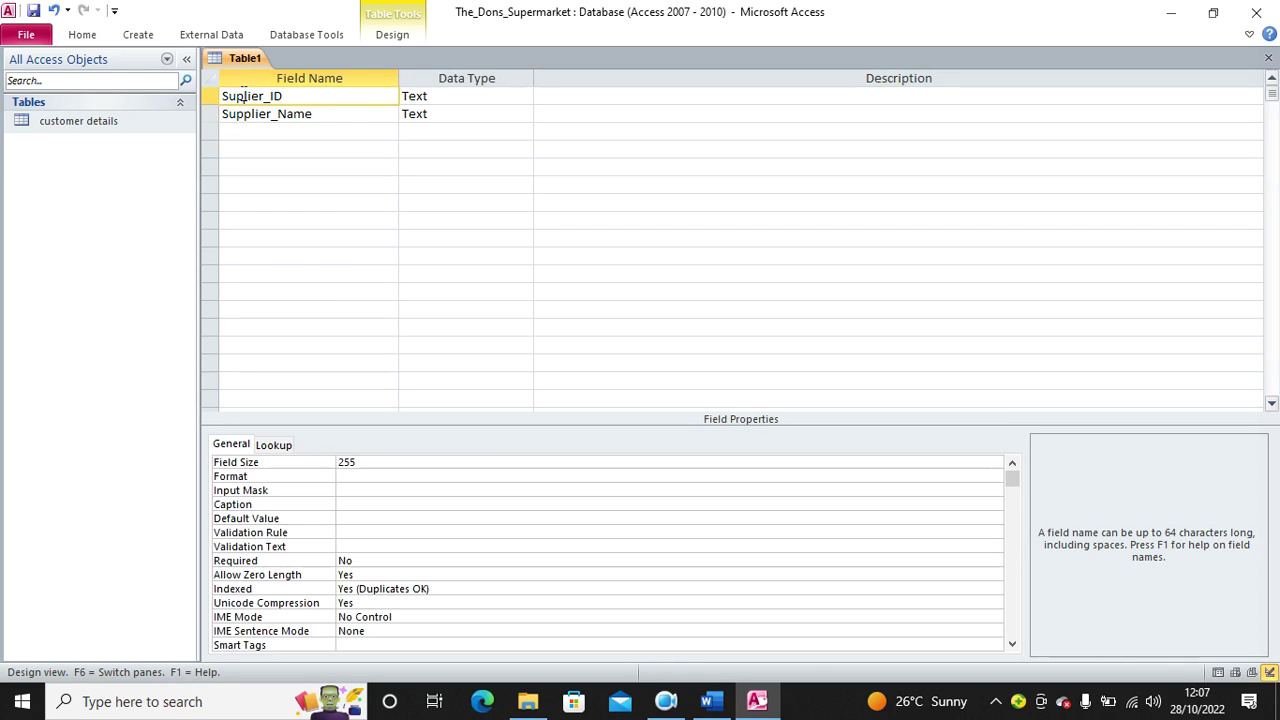
text(p)
Add the fields Product_Name and Qualified below Supplier_Name, following the Table 2 headings in Word.
click(258, 134)
click(711, 701)
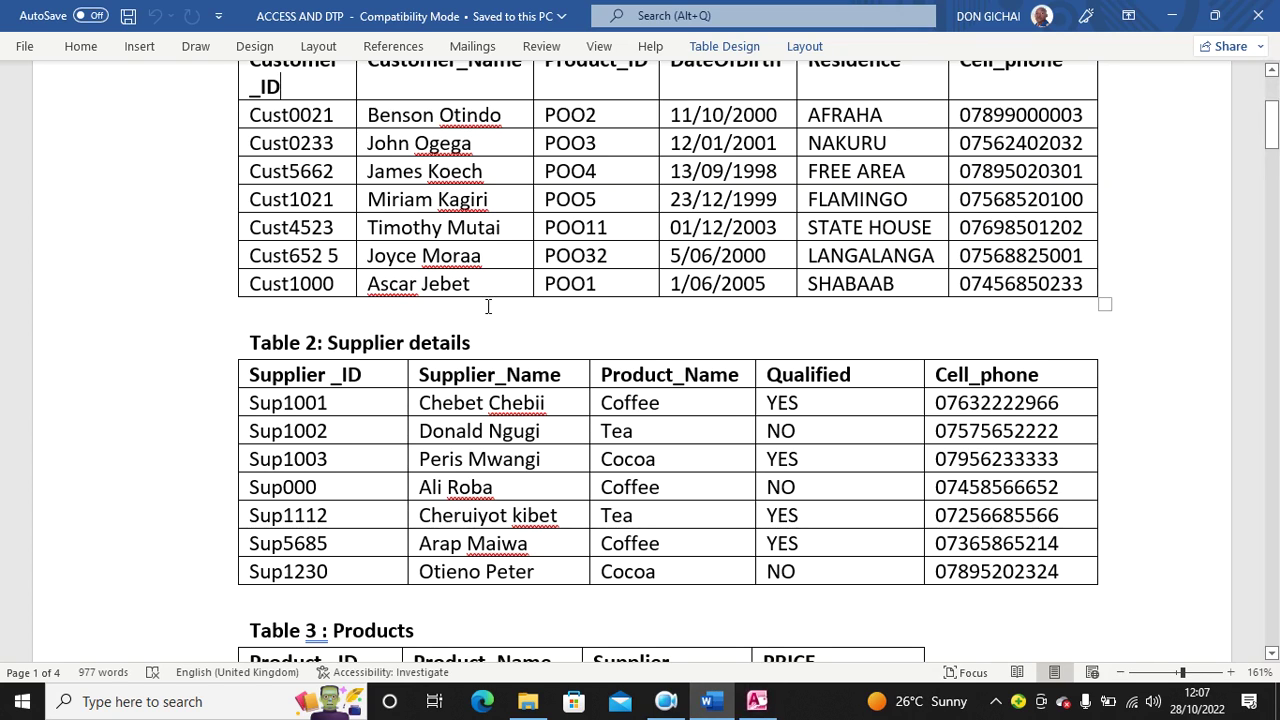
click(757, 701)
text(Product_Name)
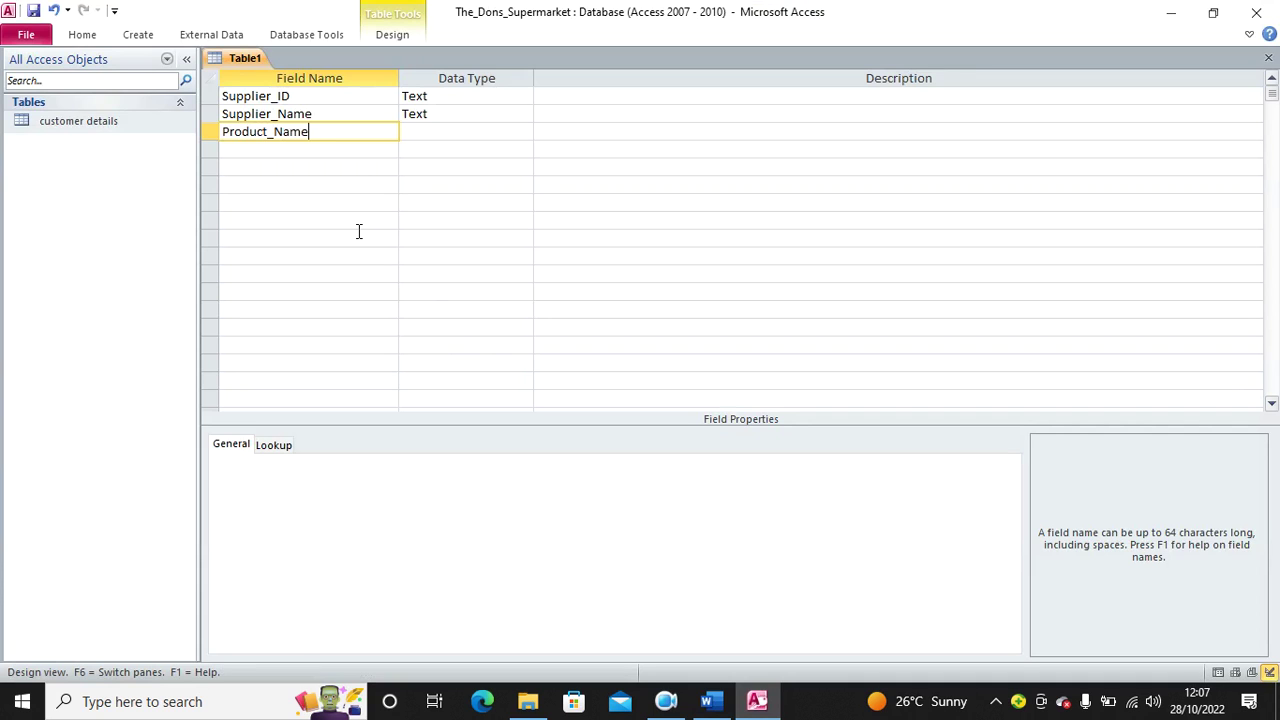
click(325, 157)
click(710, 701)
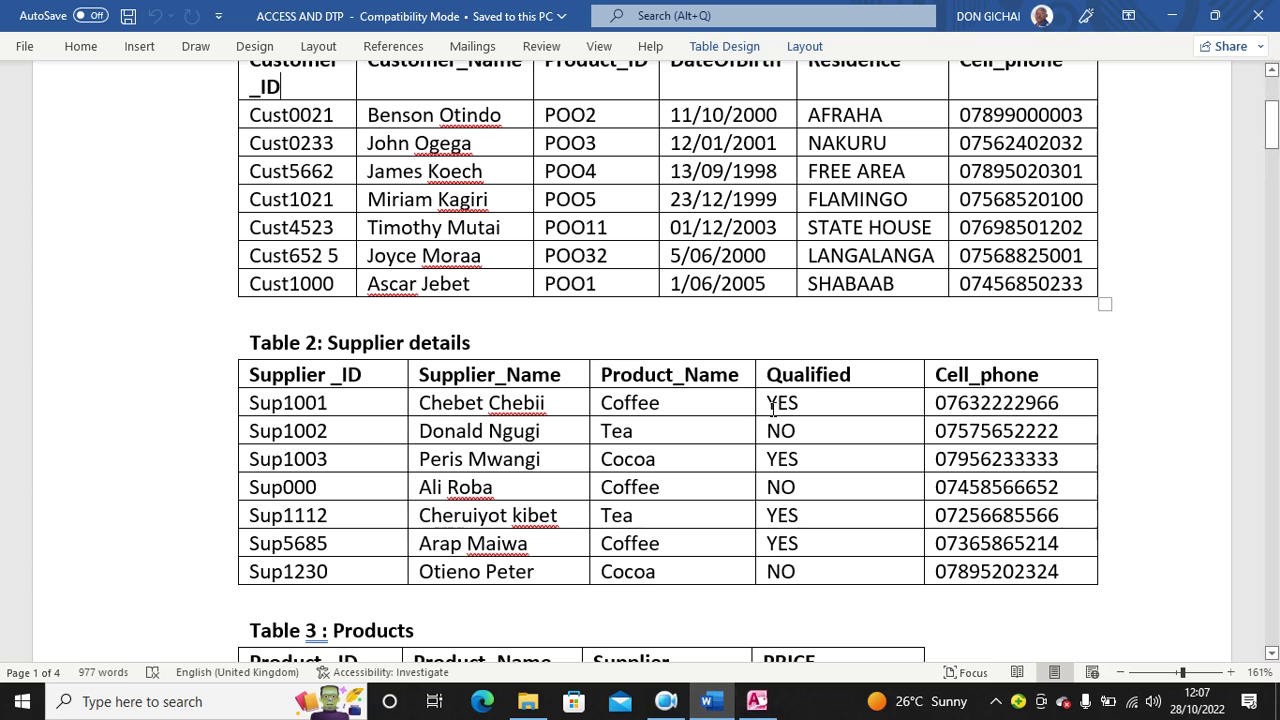
click(757, 701)
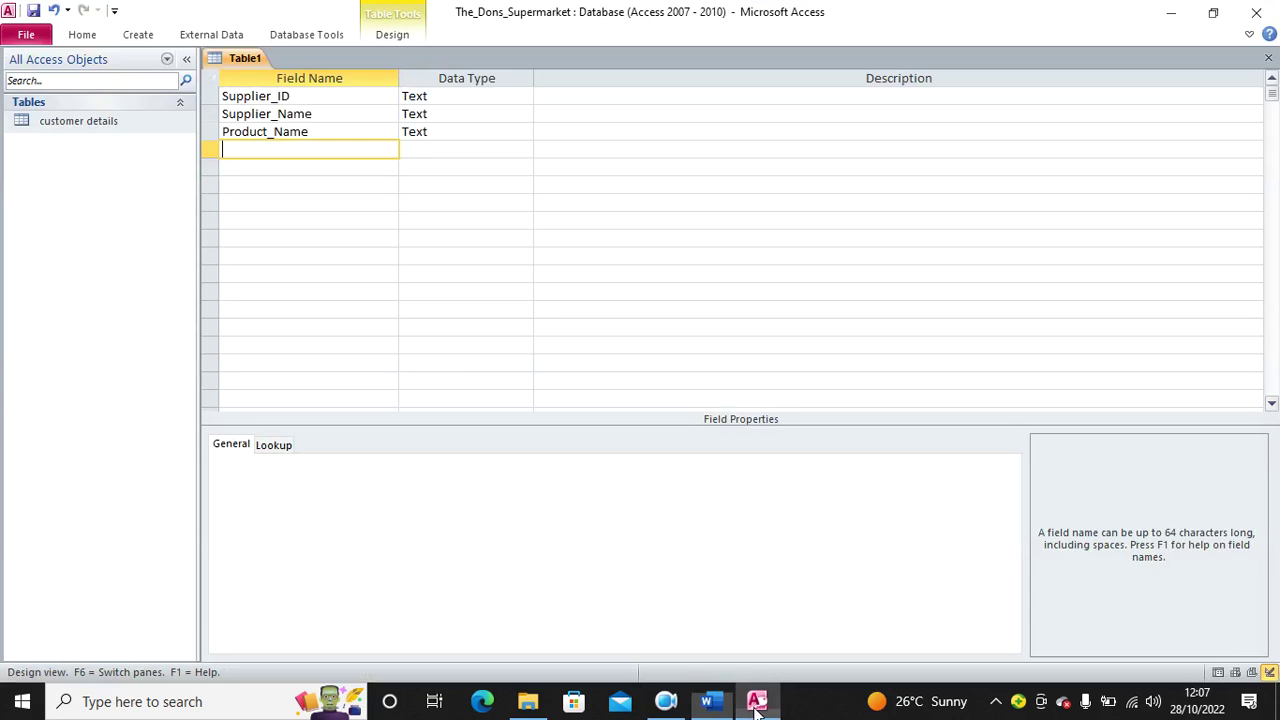
text(Qualified)
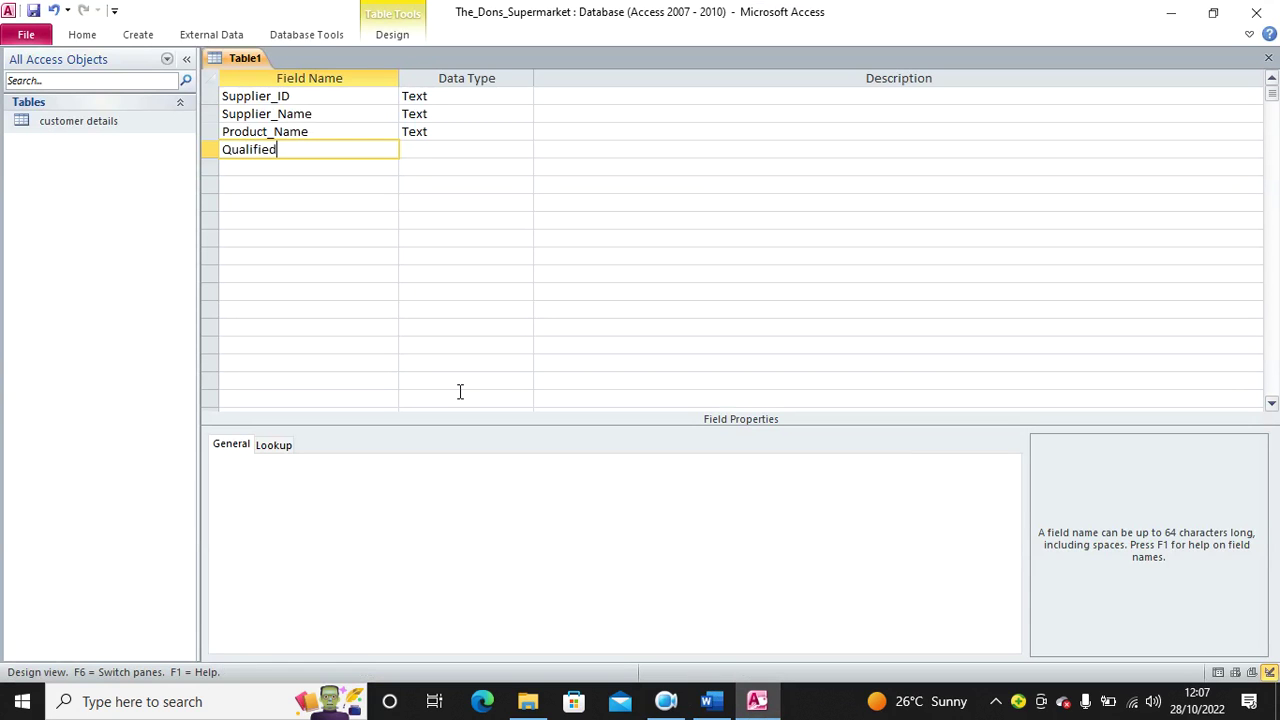
Add a Cell_phone text field as the last field of the supplier table.
key(Down)
text(Ce)
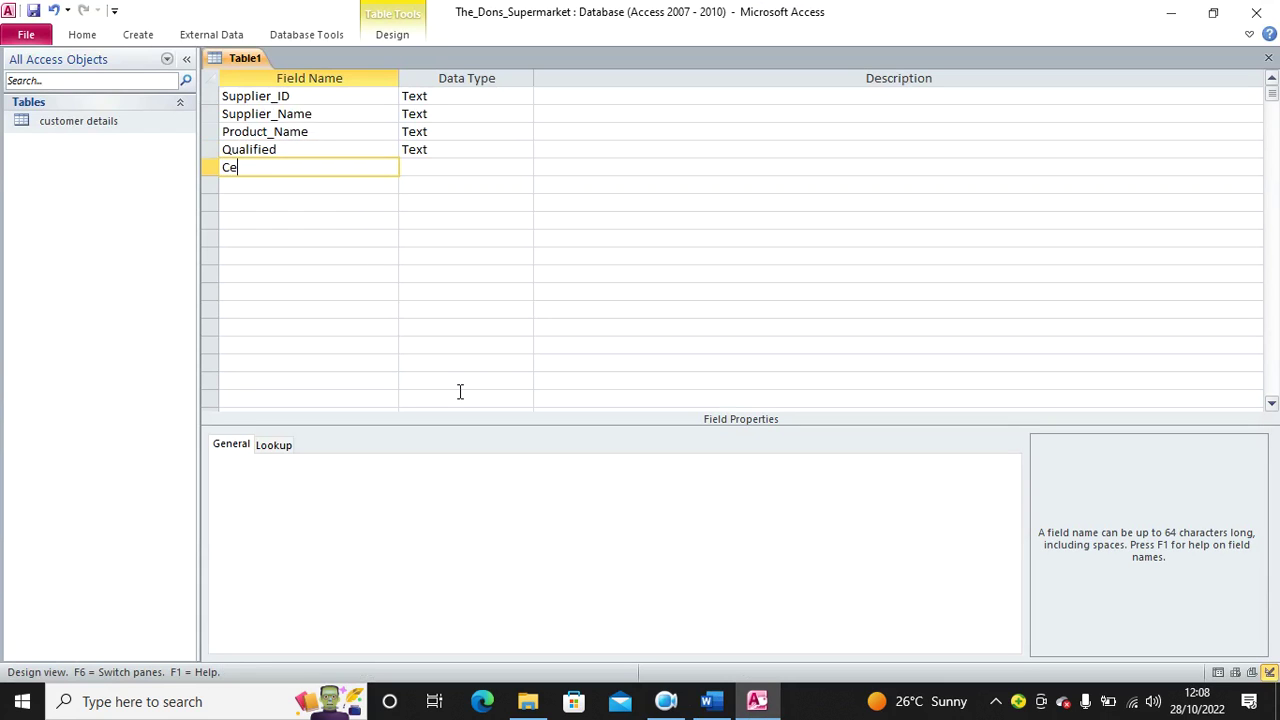
text(ll_phone)
key(BackSpace)
key(BackSpace)
key(BackSpace)
key(BackSpace)
key(BackSpace)
text(pjom)
key(BackSpace)
key(BackSpace)
key(BackSpace)
text(hone)
click(483, 282)
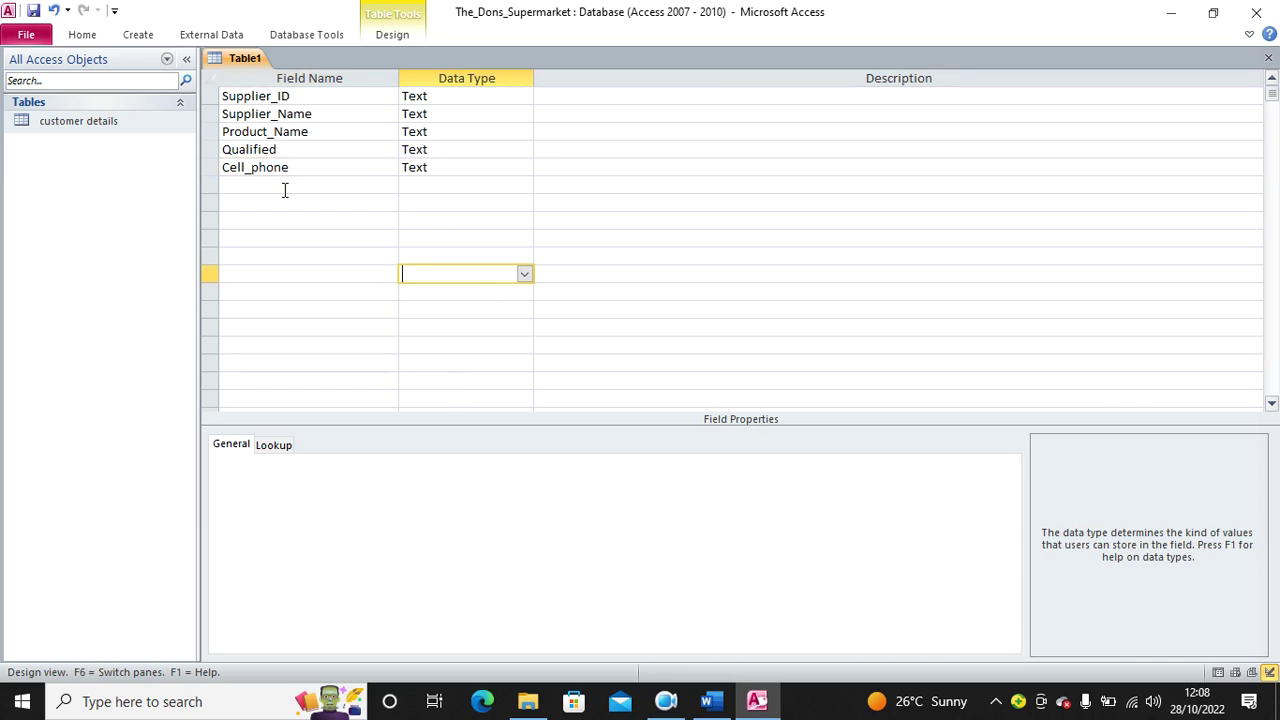
Check the question's primary key requirement in Word and make Supplier_Name the primary key of the supplier table.
click(710, 701)
scroll(552, 492, down, 5)
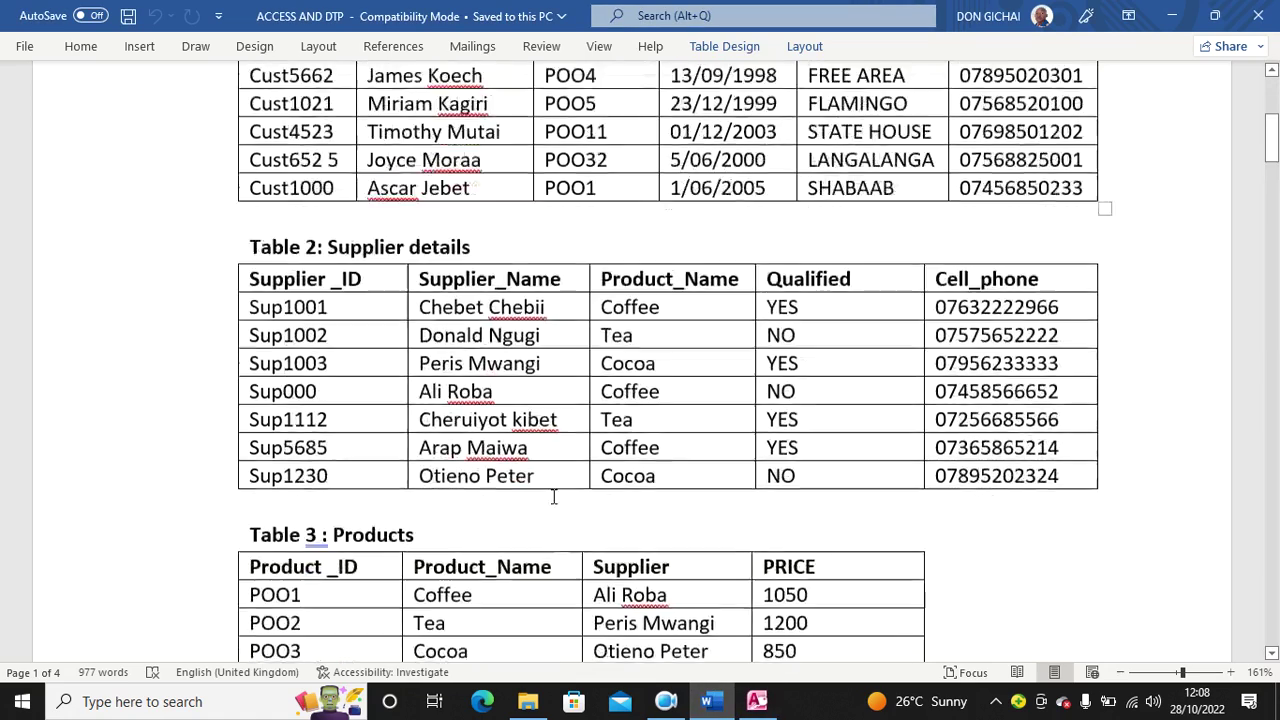
scroll(551, 489, down, 3)
click(756, 701)
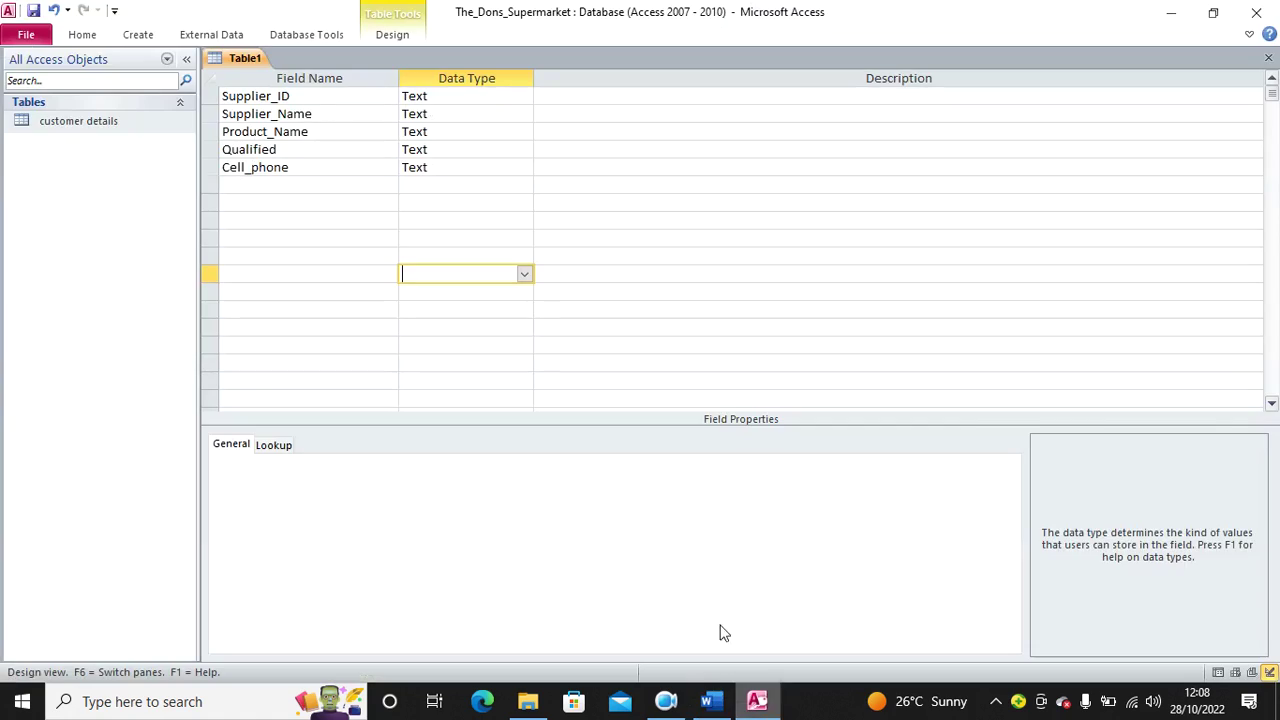
double_click(320, 118)
right_click(320, 121)
click(379, 131)
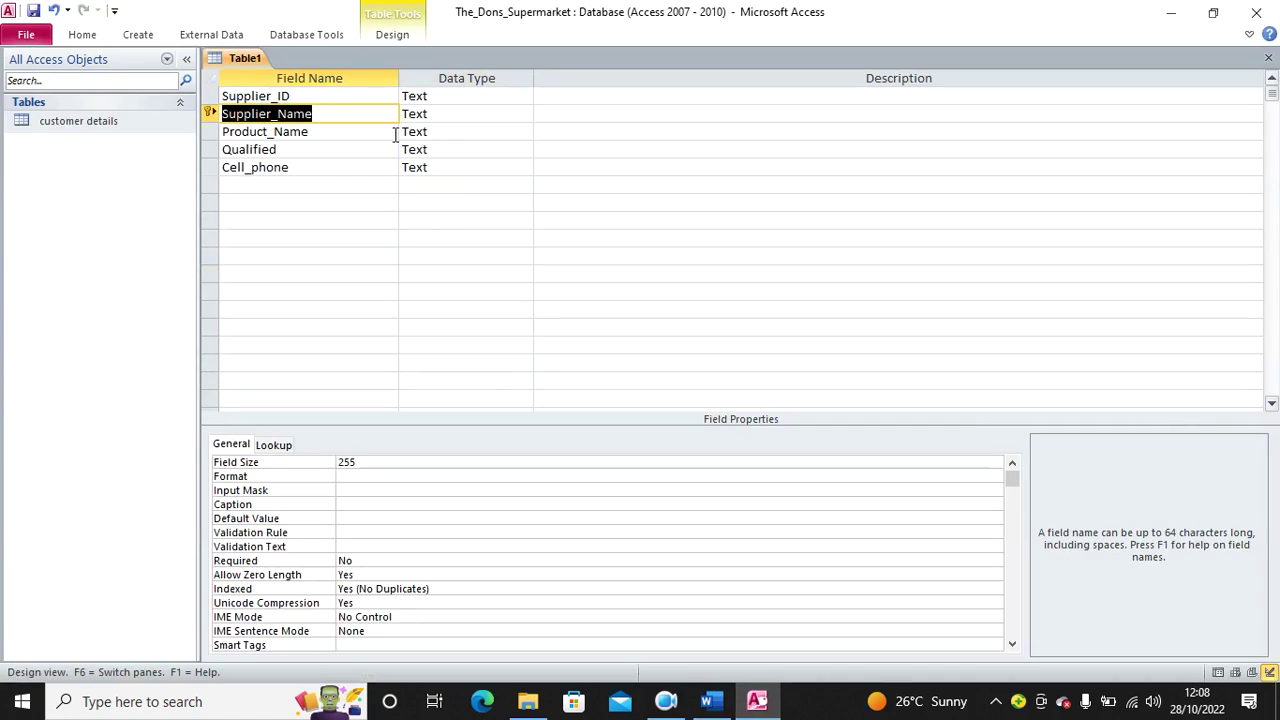
Save the supplier table design under the name Suppliers.
click(33, 11)
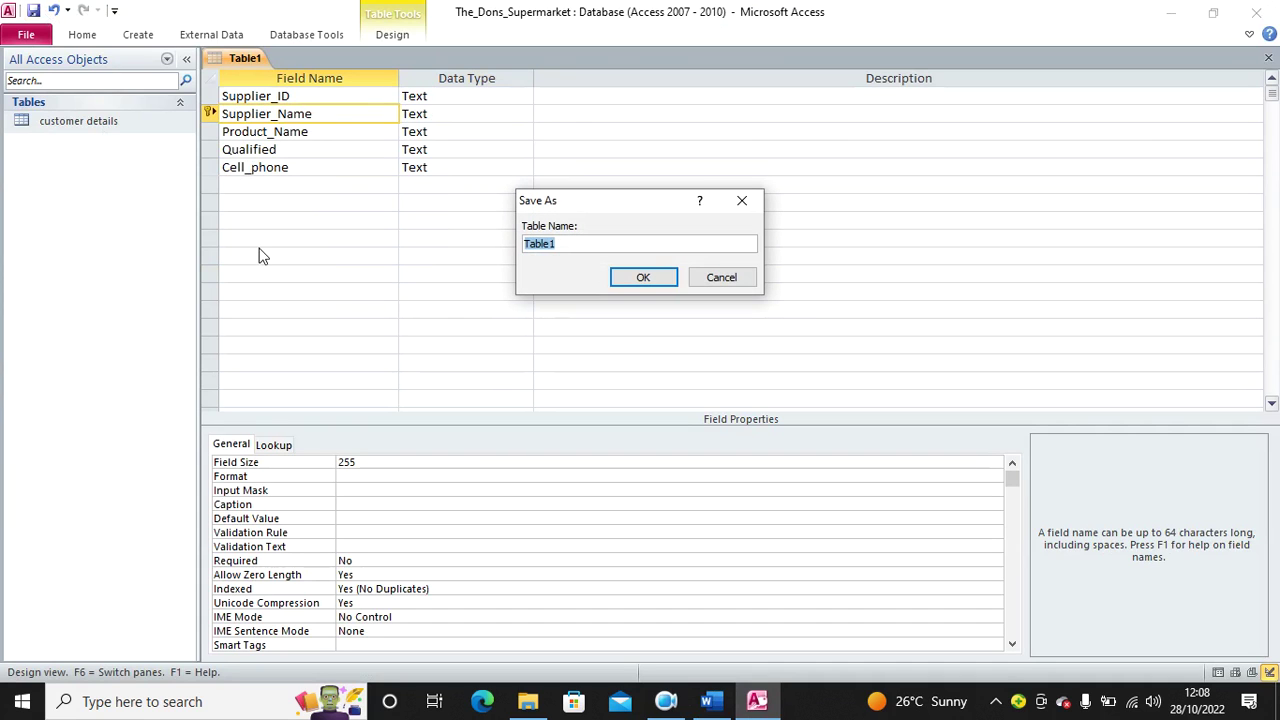
text(Suppliers)
key(Return)
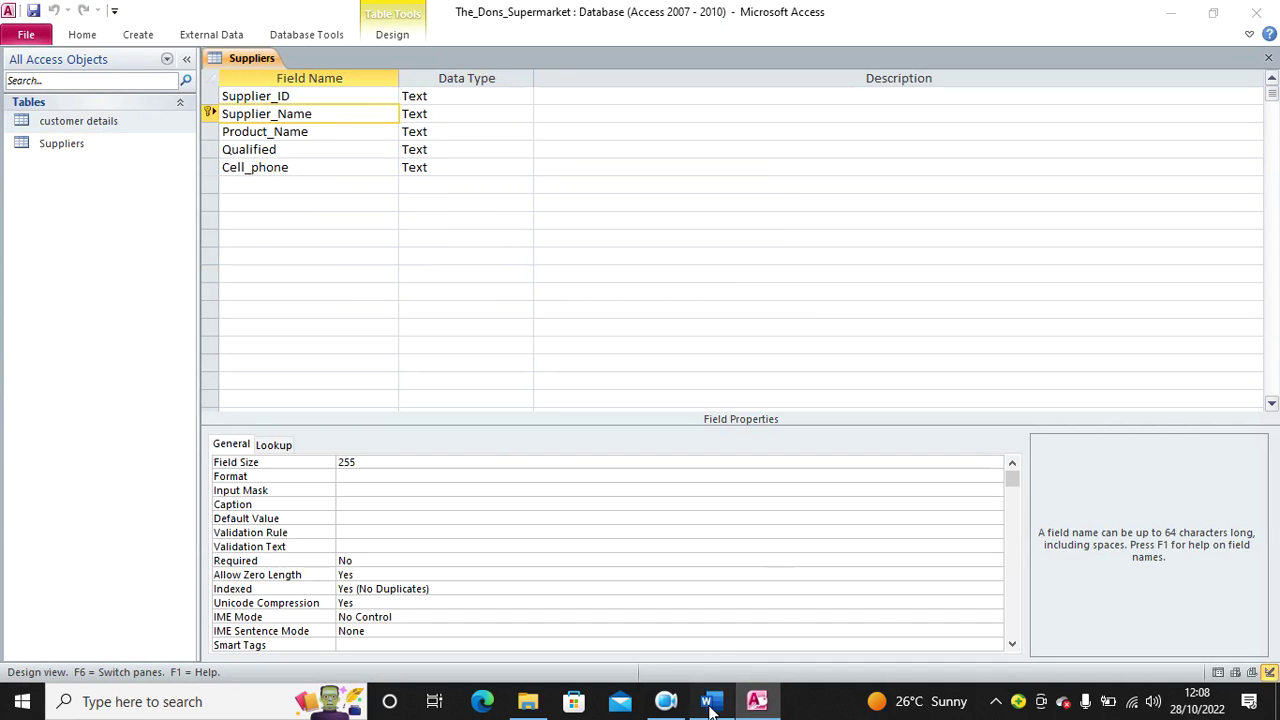
Check Table 2's title in Word, close the Suppliers table and rename it as Supplier details.
click(710, 701)
scroll(605, 416, up, 4)
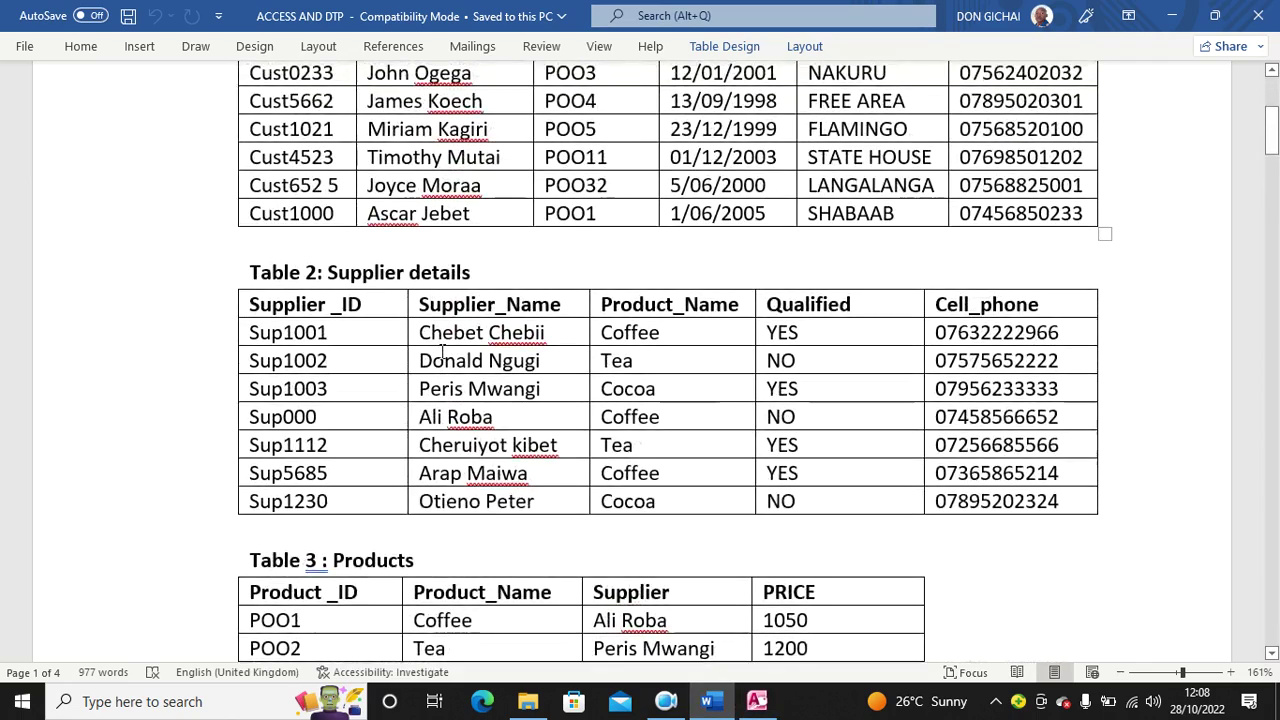
scroll(441, 350, down, 2)
drag(472, 132, 350, 133)
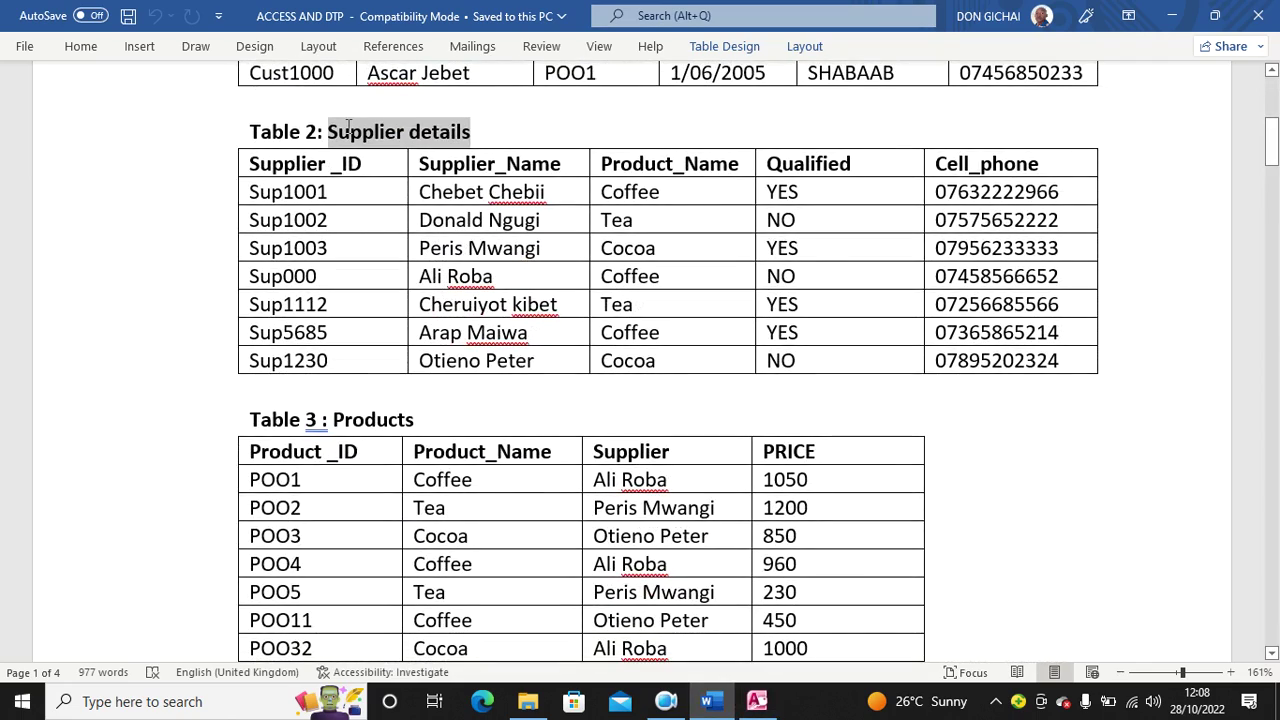
scroll(350, 133, down, 2)
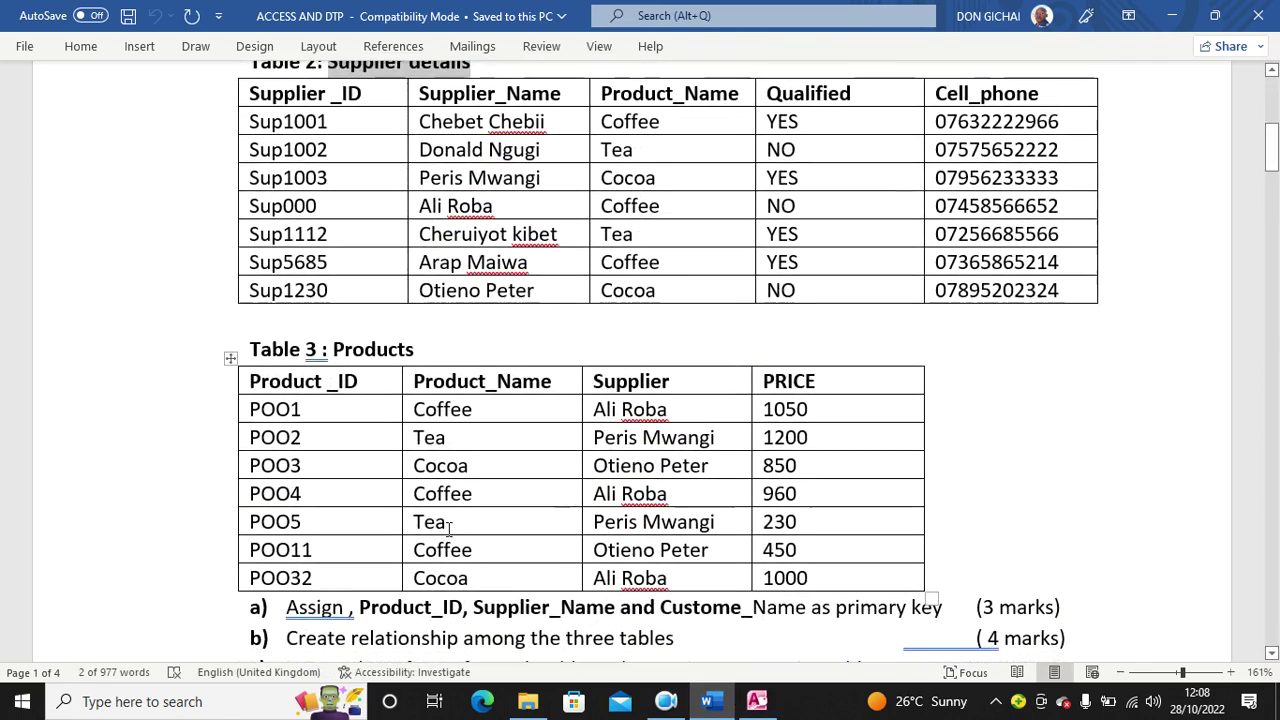
click(757, 701)
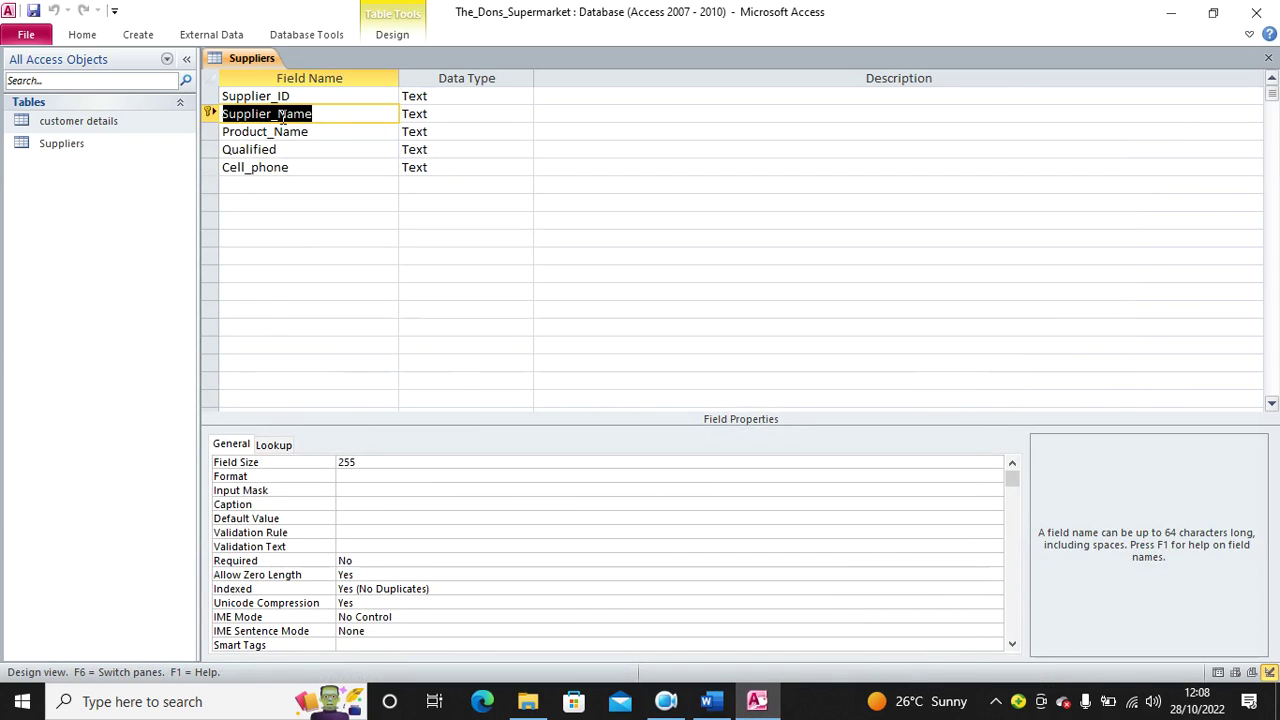
right_click(250, 60)
click(295, 93)
right_click(68, 148)
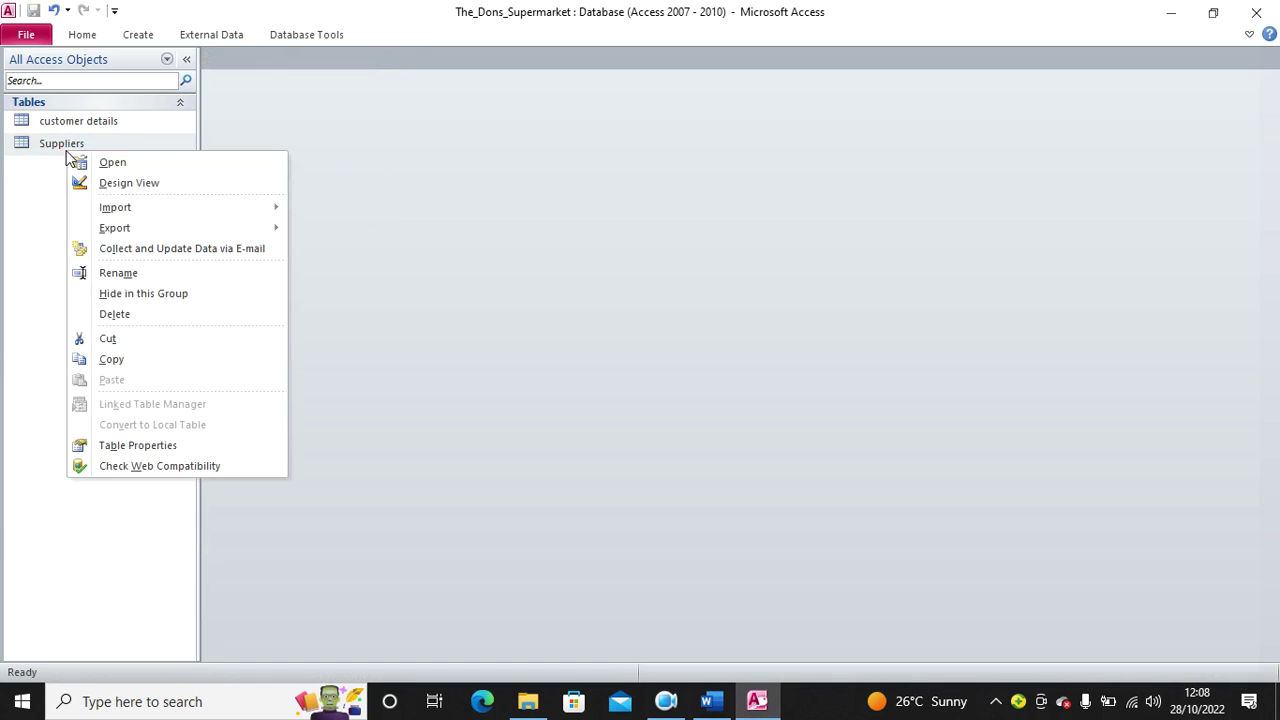
click(141, 274)
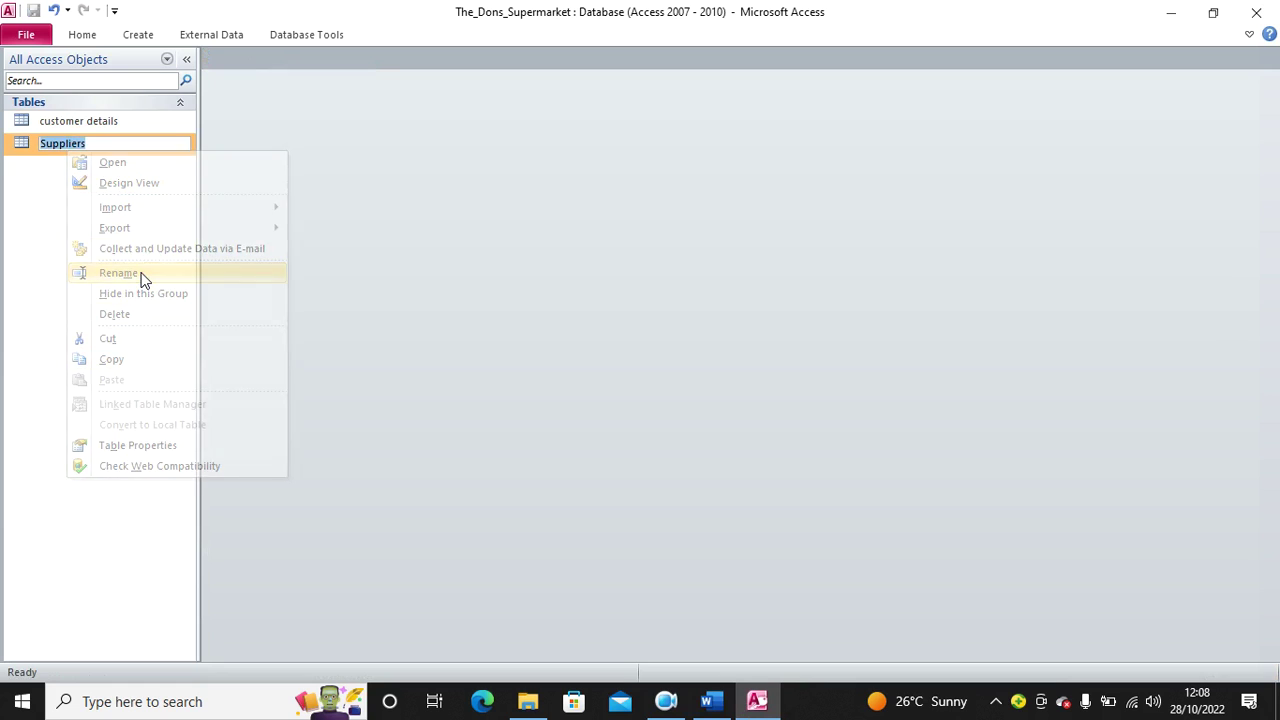
text(Supplier details)
key(Return)
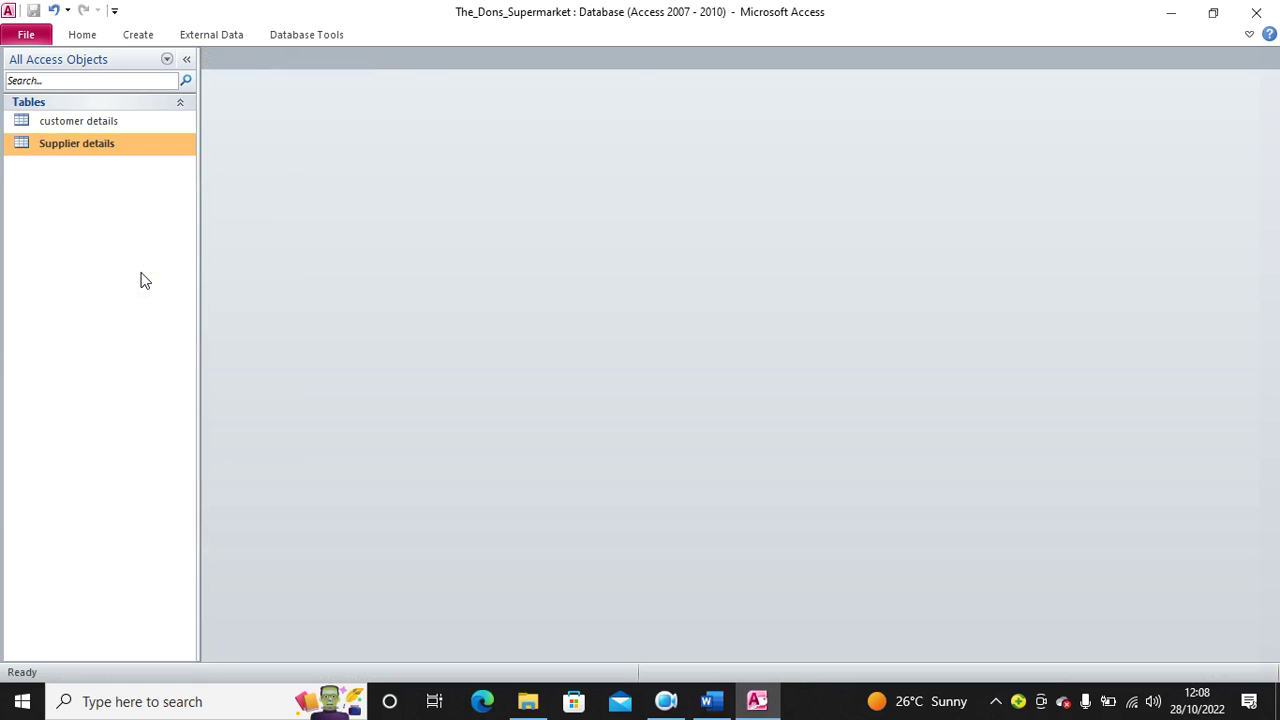
Start a new table in Design view for Word's Table 3 with Product_ID as its first field.
click(143, 34)
click(141, 108)
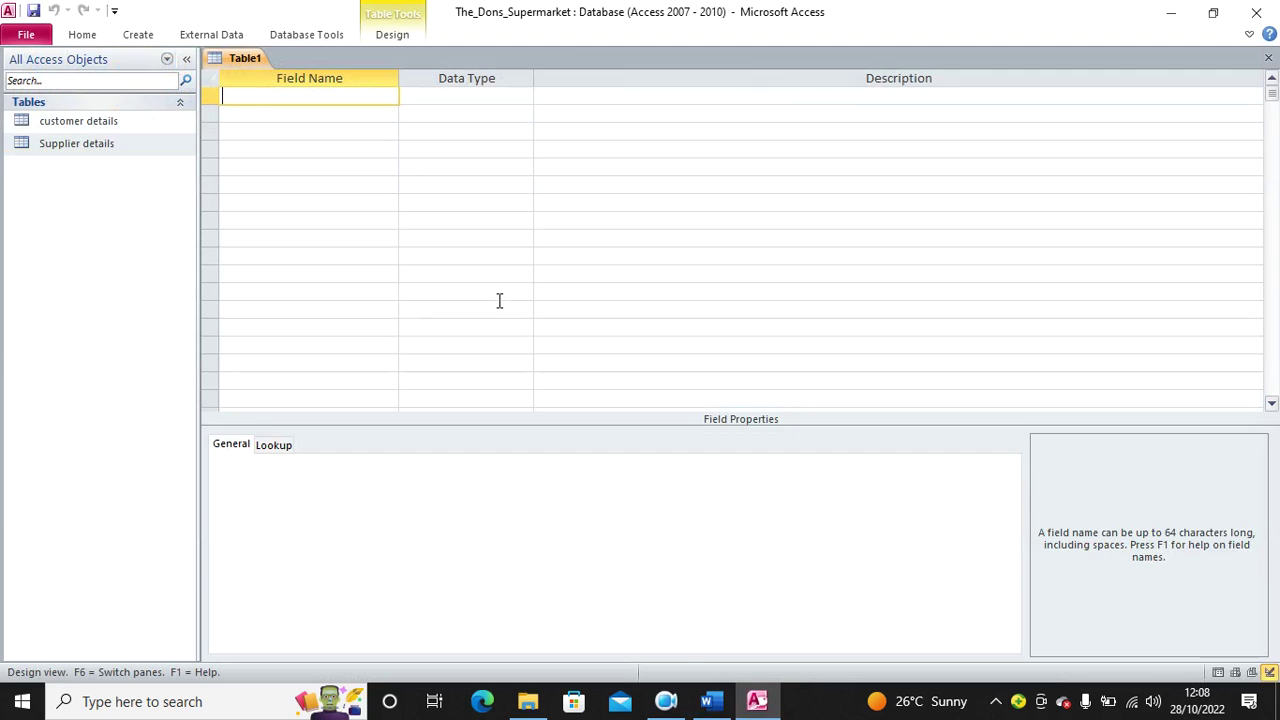
click(731, 708)
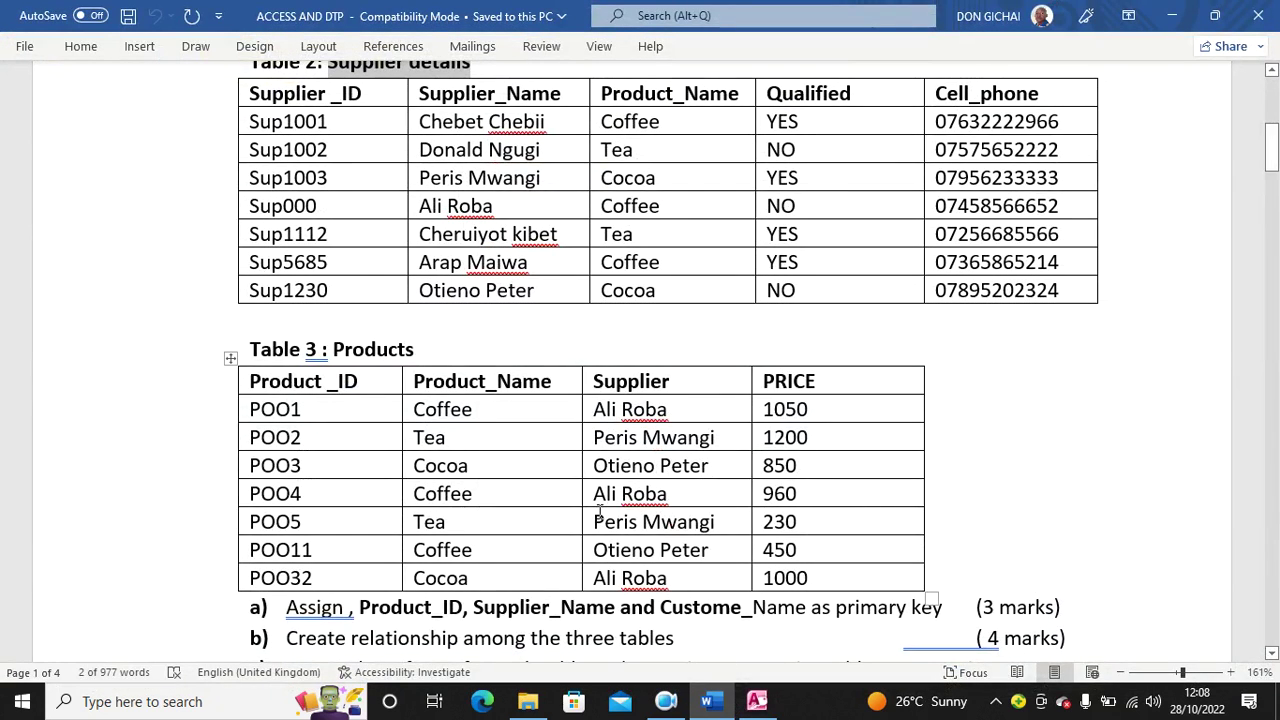
click(757, 701)
text(Prdou)
key(BackSpace)
key(BackSpace)
key(BackSpace)
text(oduc)
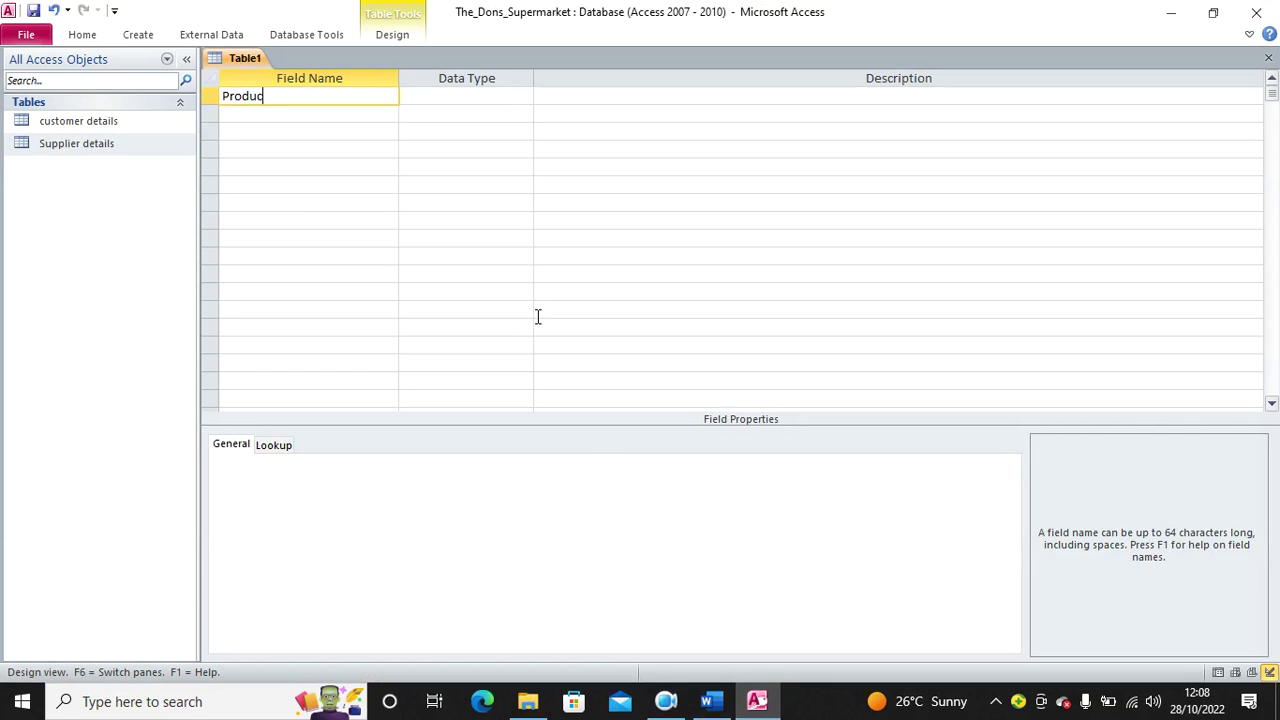
text(t_iD)
key(BackSpace)
key(BackSpace)
key(Caps_Lock)
text(ID)
key(Down)
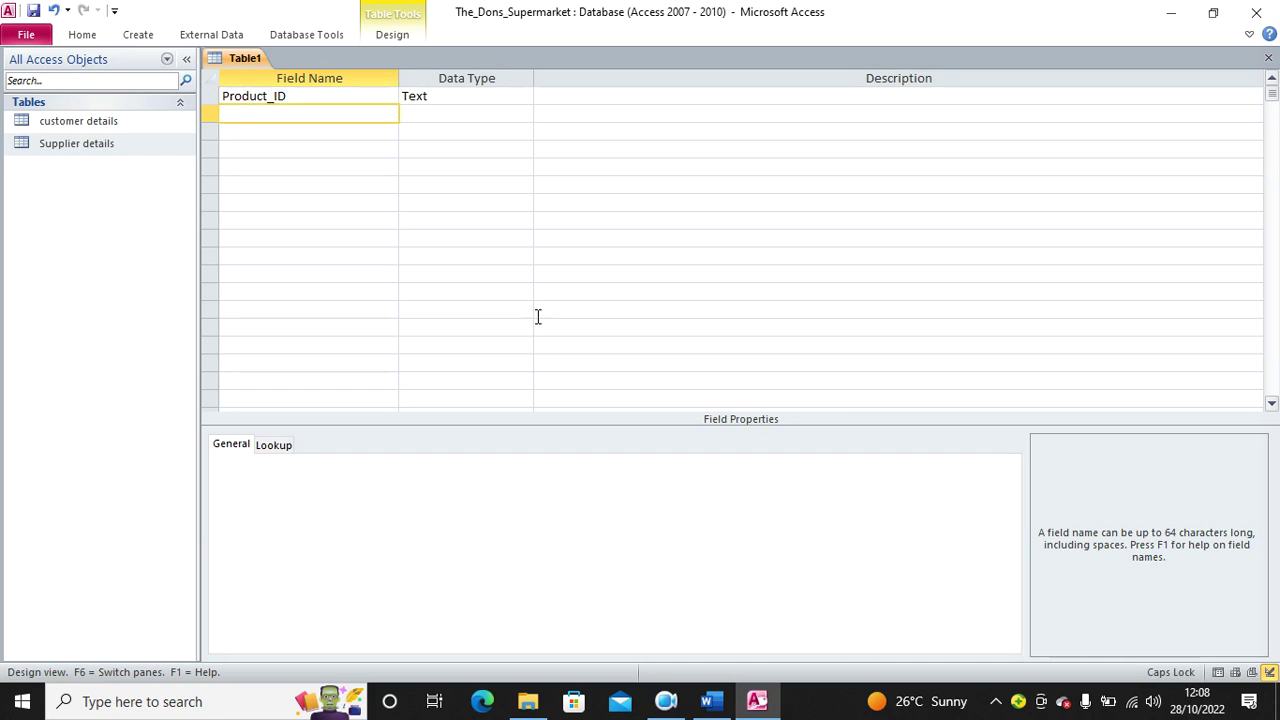
Add a Product_Name text field to the products table, checking the heading in Word.
key(Caps_Lock)
text(Product)
click(710, 701)
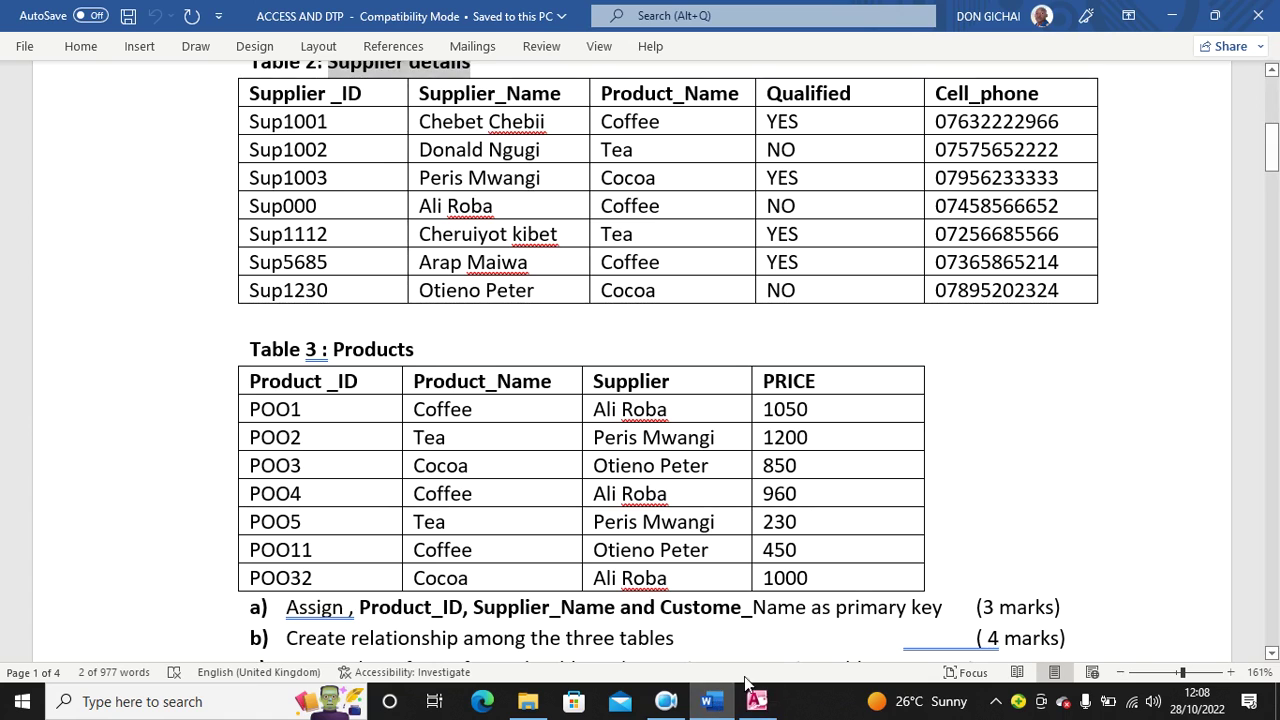
click(756, 700)
text(t_Name)
key(Down)
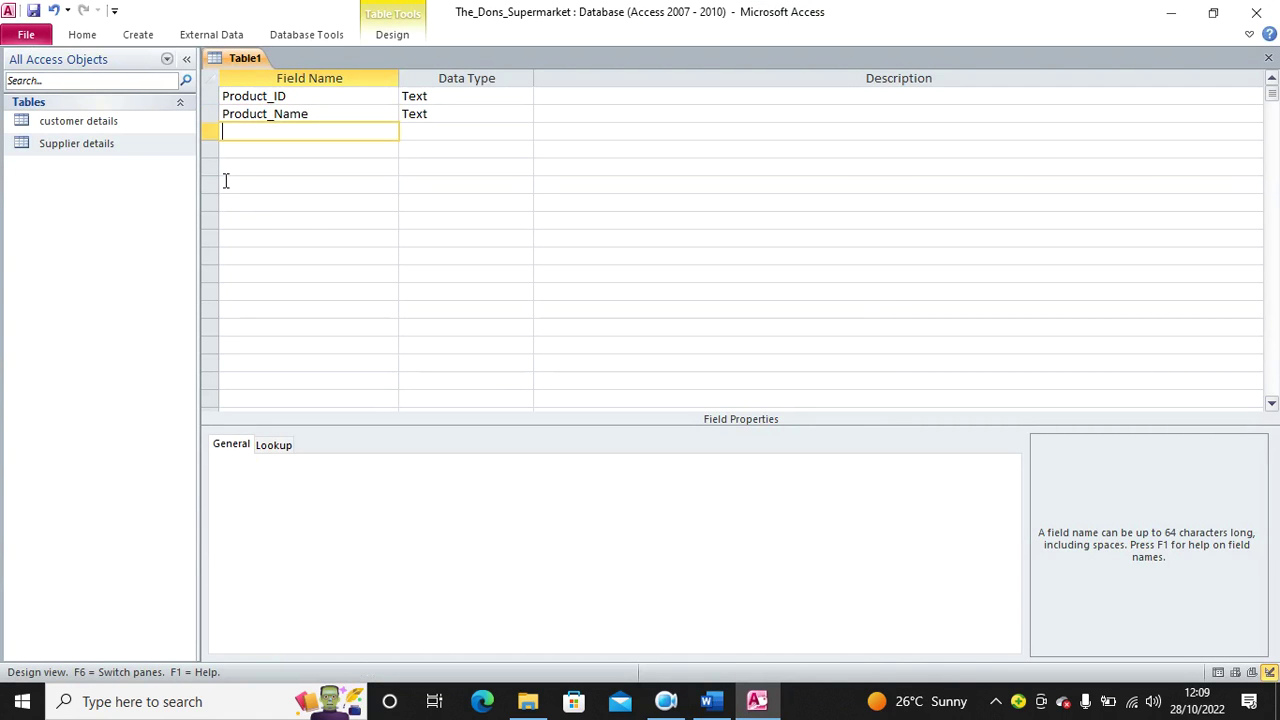
Add a Supplier text field and a Price field with the Currency data type to the products table.
text(Supplier)
key(Down)
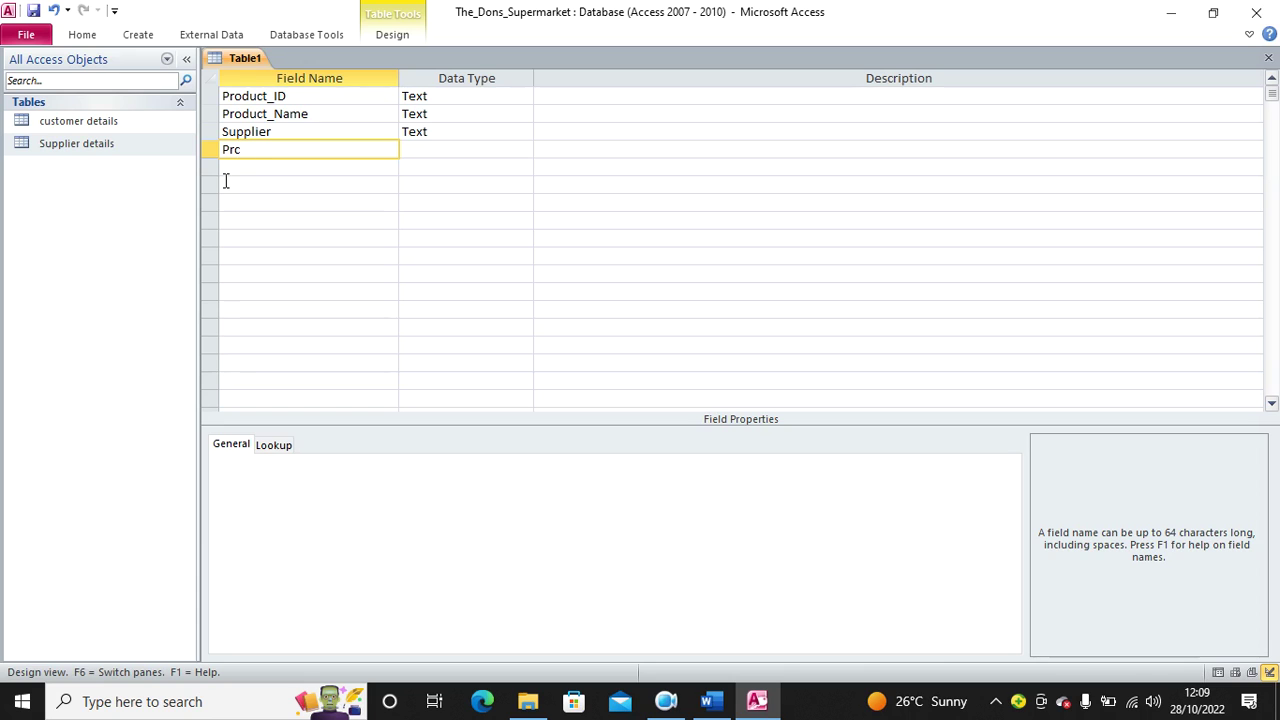
click(457, 152)
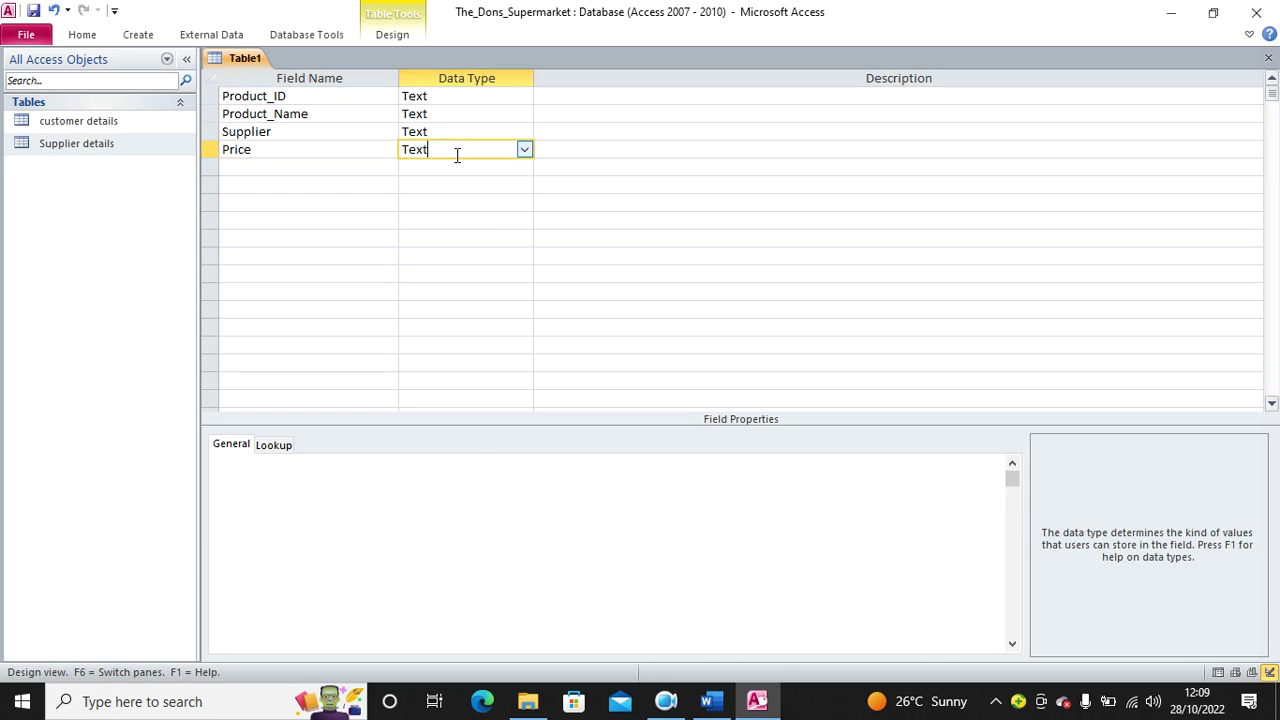
text(currency)
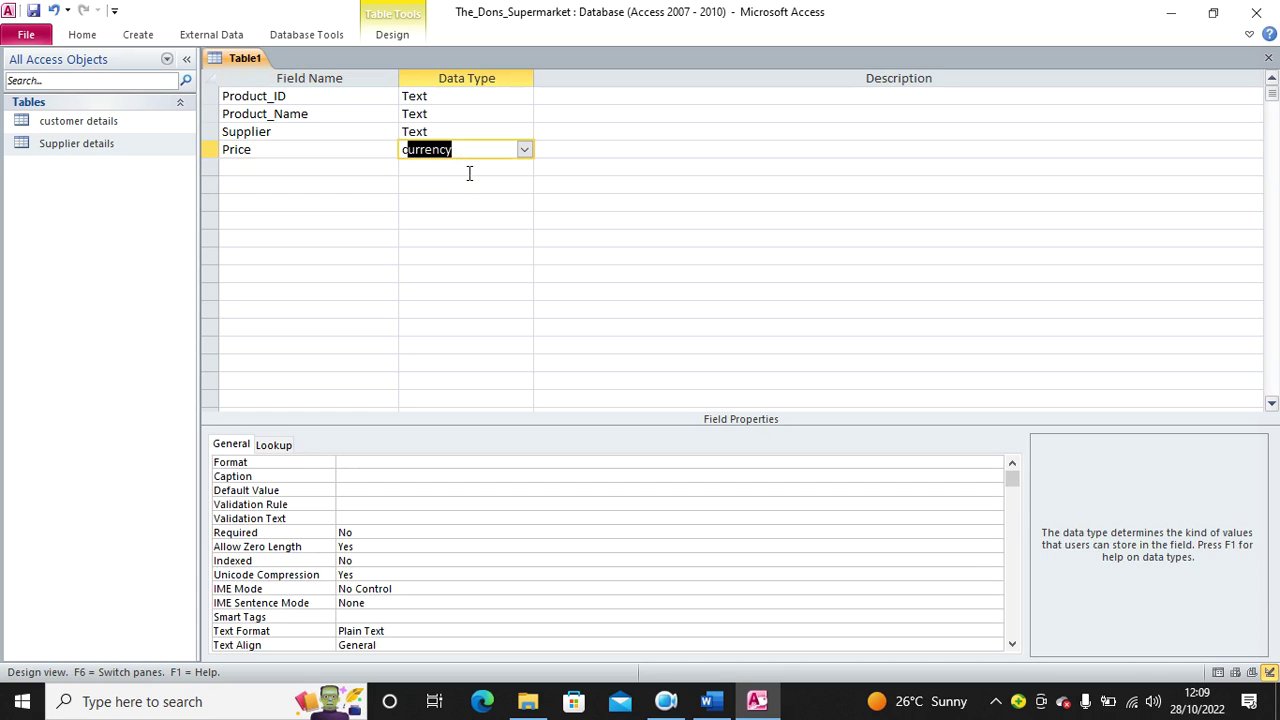
key(Down)
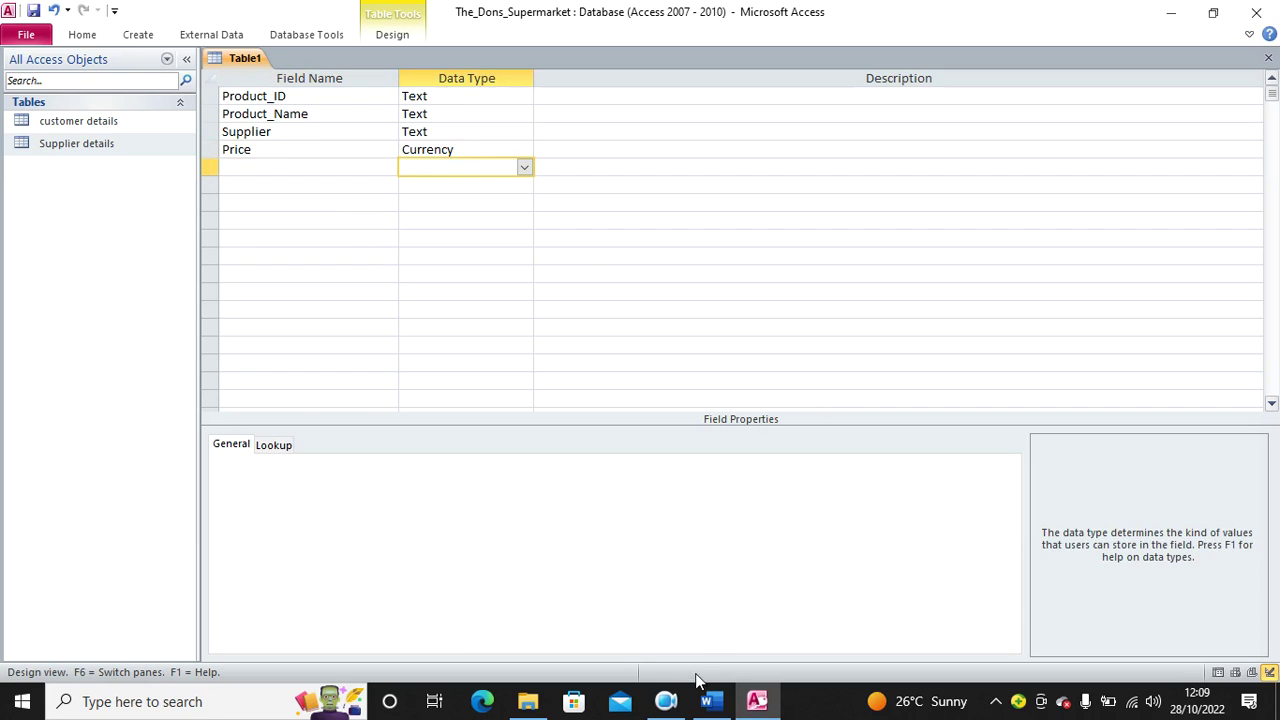
Check the primary key instruction in Word and make Product_ID the primary key of the products table.
click(710, 701)
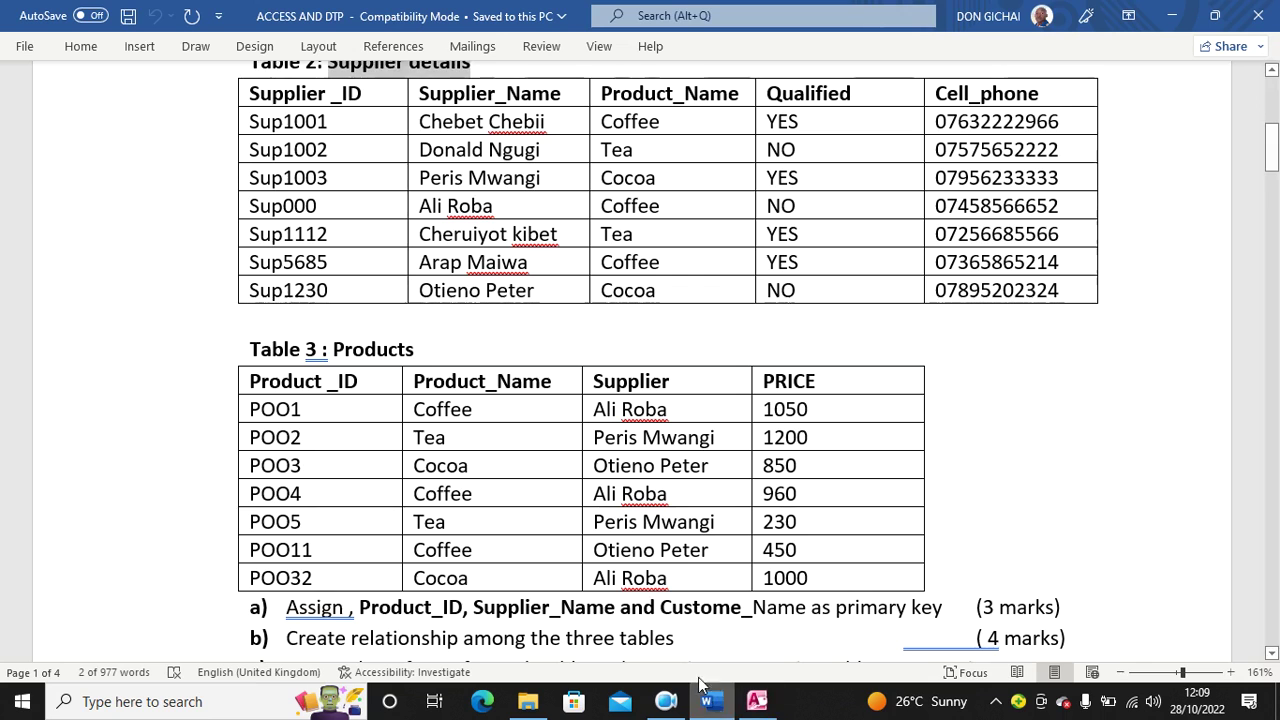
click(757, 701)
double_click(254, 96)
right_click(288, 98)
click(346, 108)
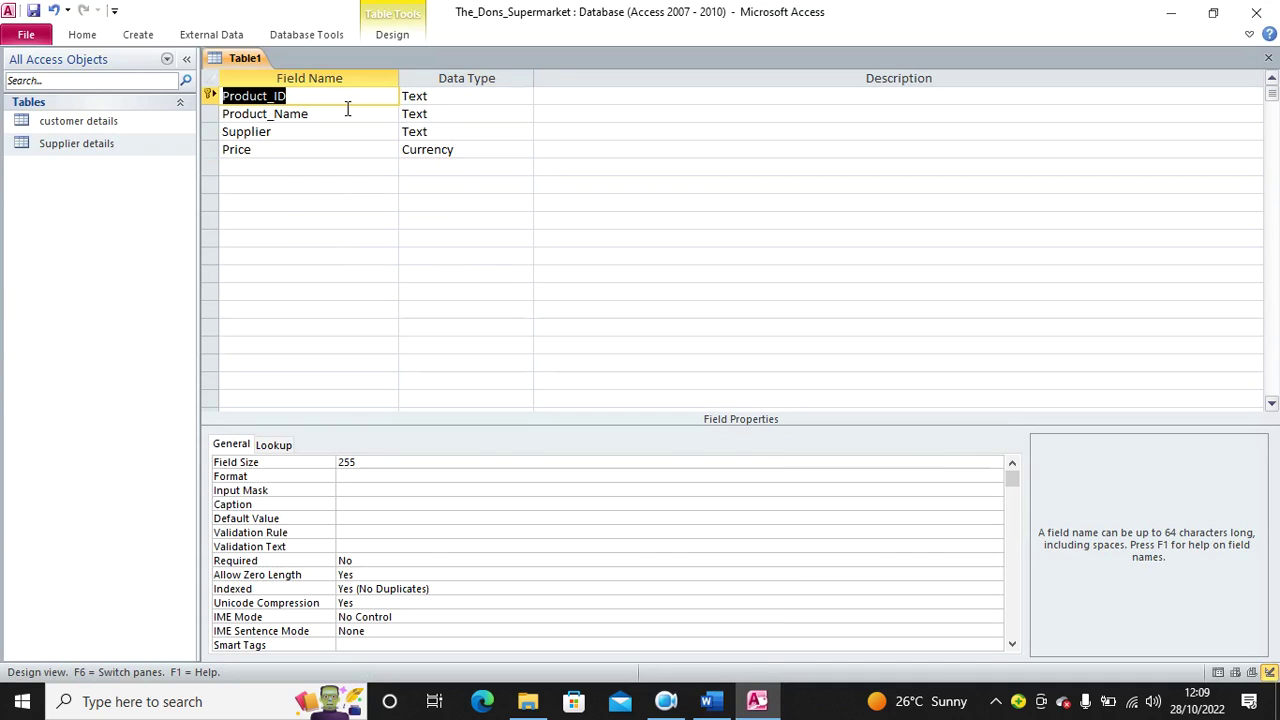
Save the new table under the name Products.
click(33, 10)
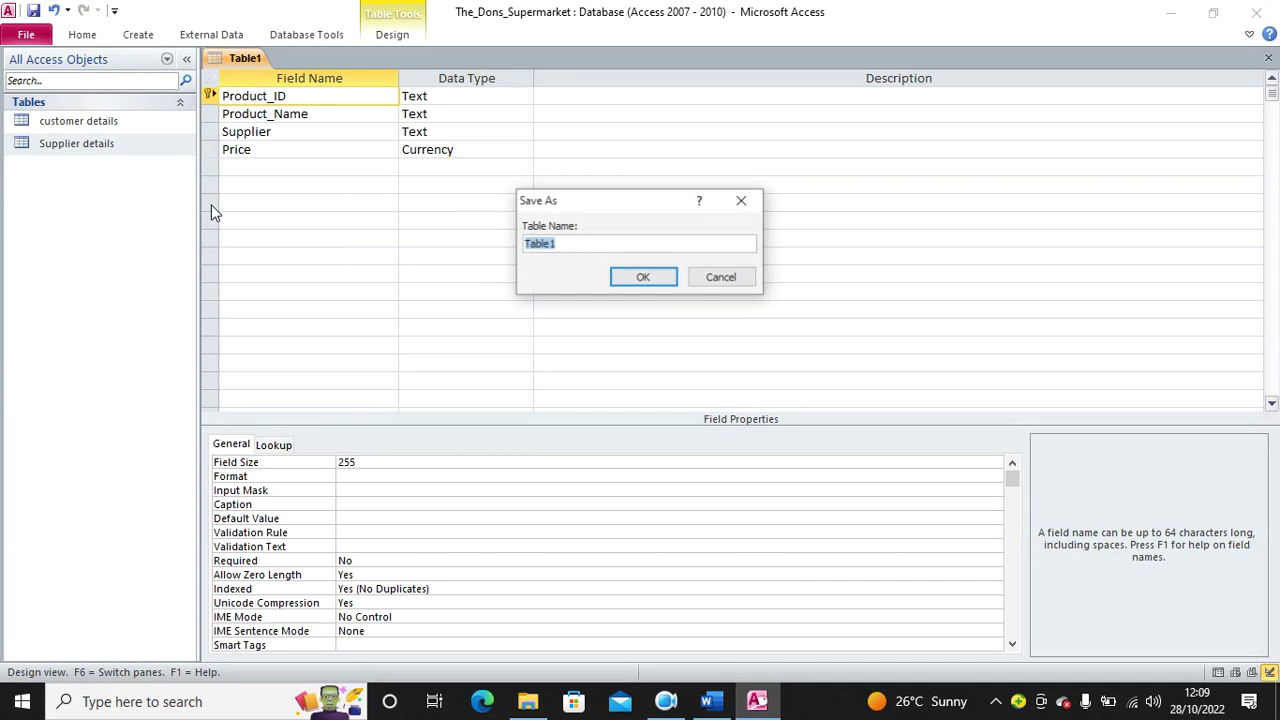
text(Products)
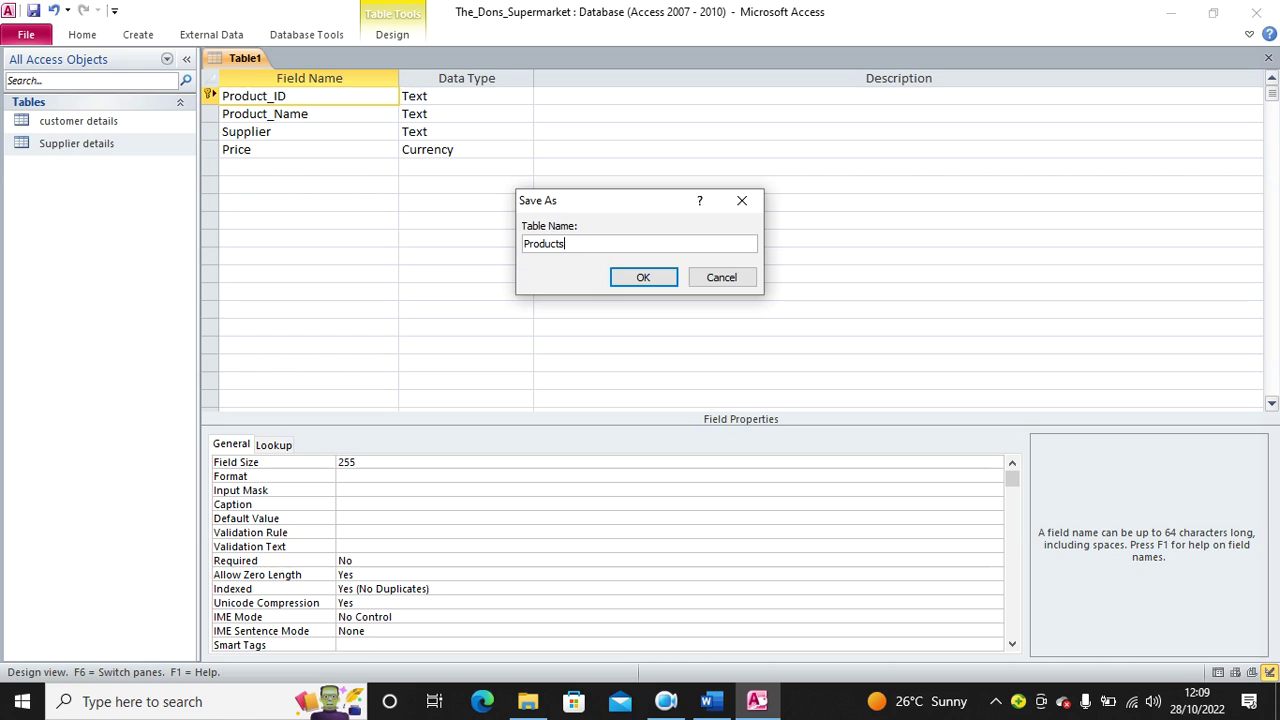
key(Return)
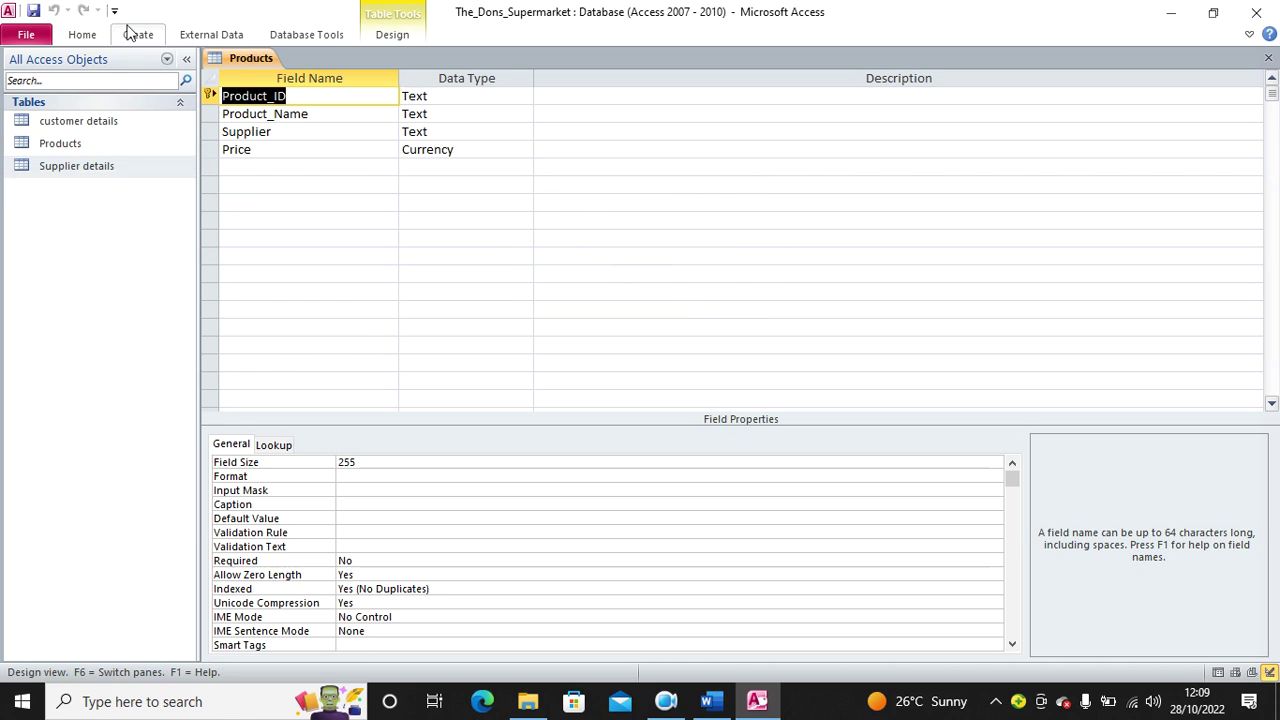
Copy all supplier records below the headings of Word's Table 2 into the Supplier details table, and close that table.
double_click(80, 170)
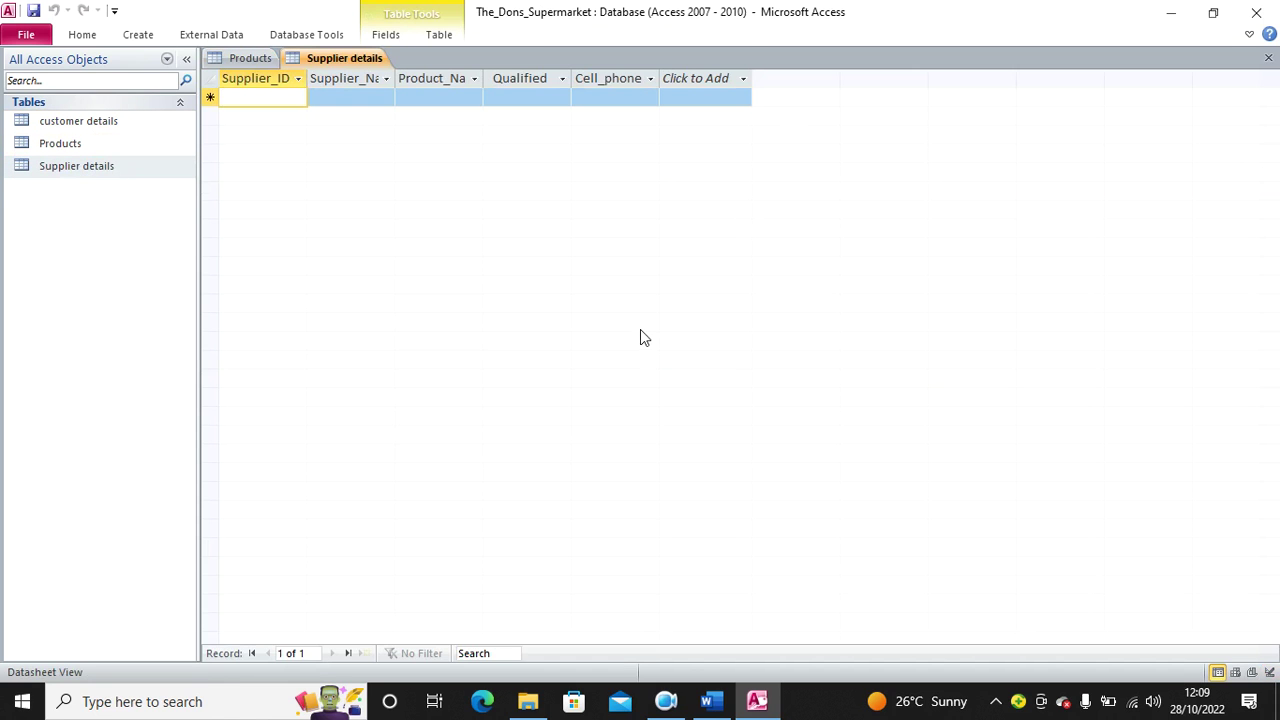
click(712, 701)
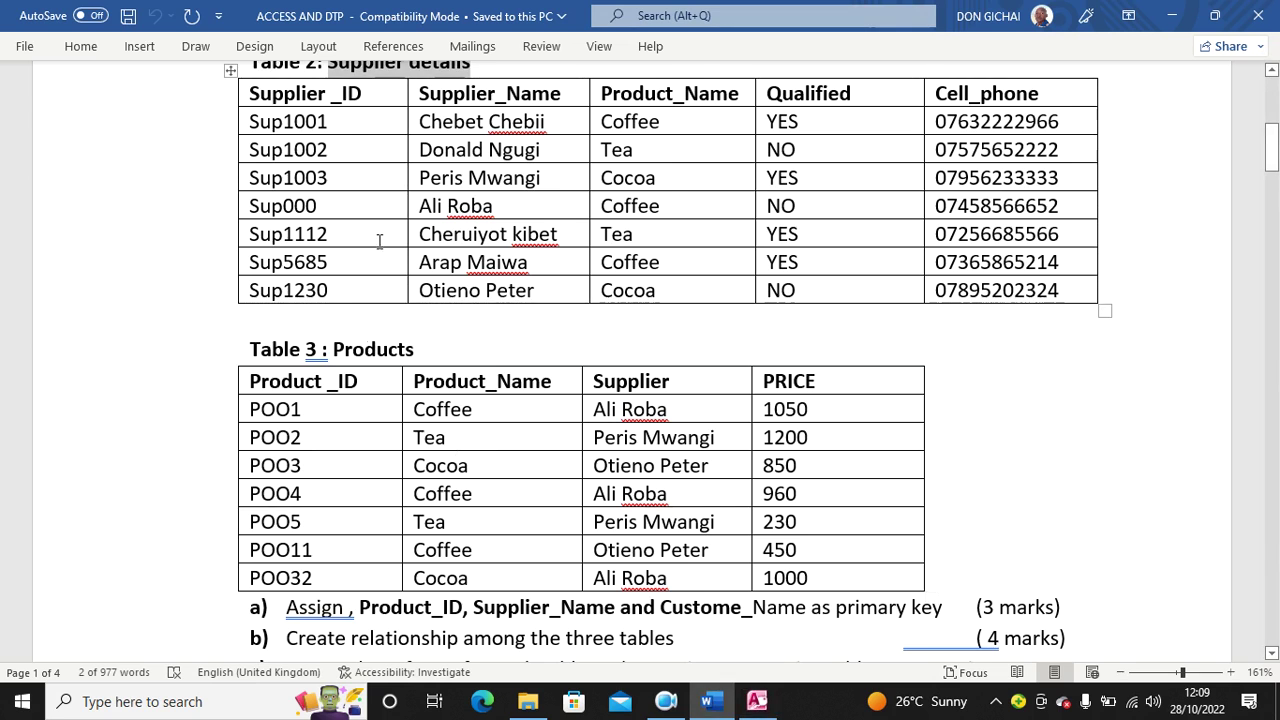
scroll(382, 243, up, 1)
drag(254, 191, 1022, 362)
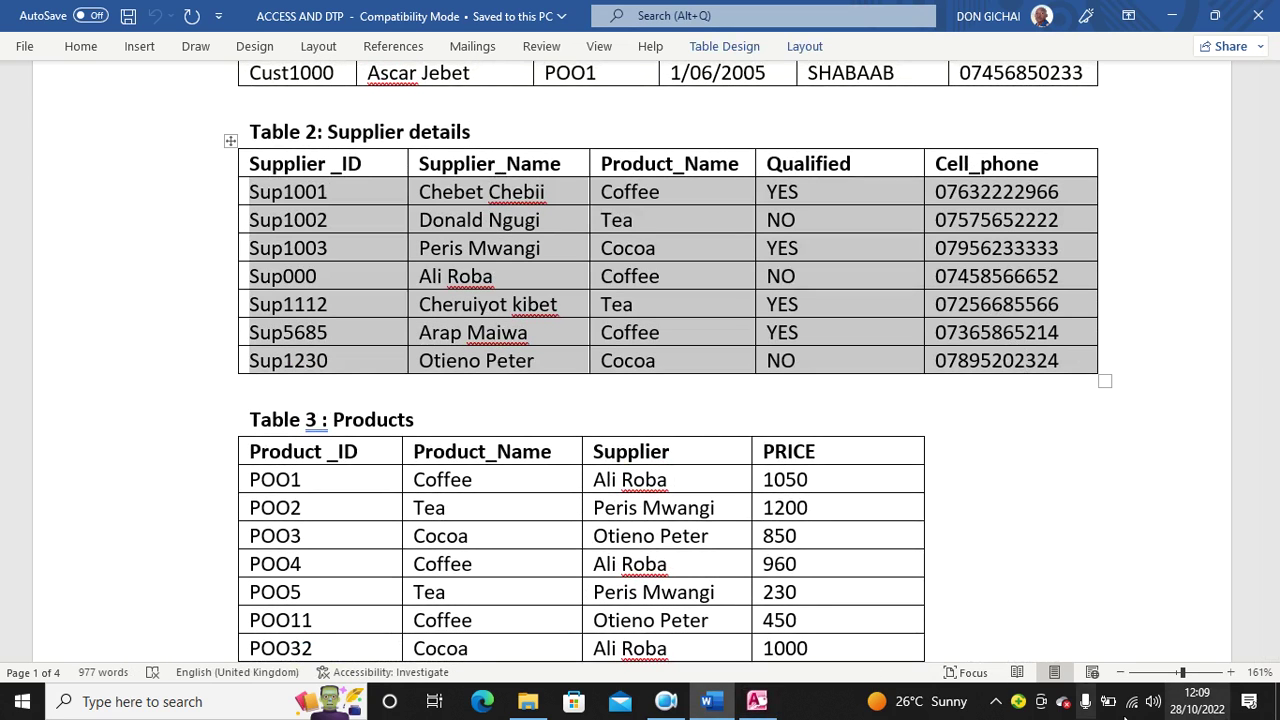
click(757, 701)
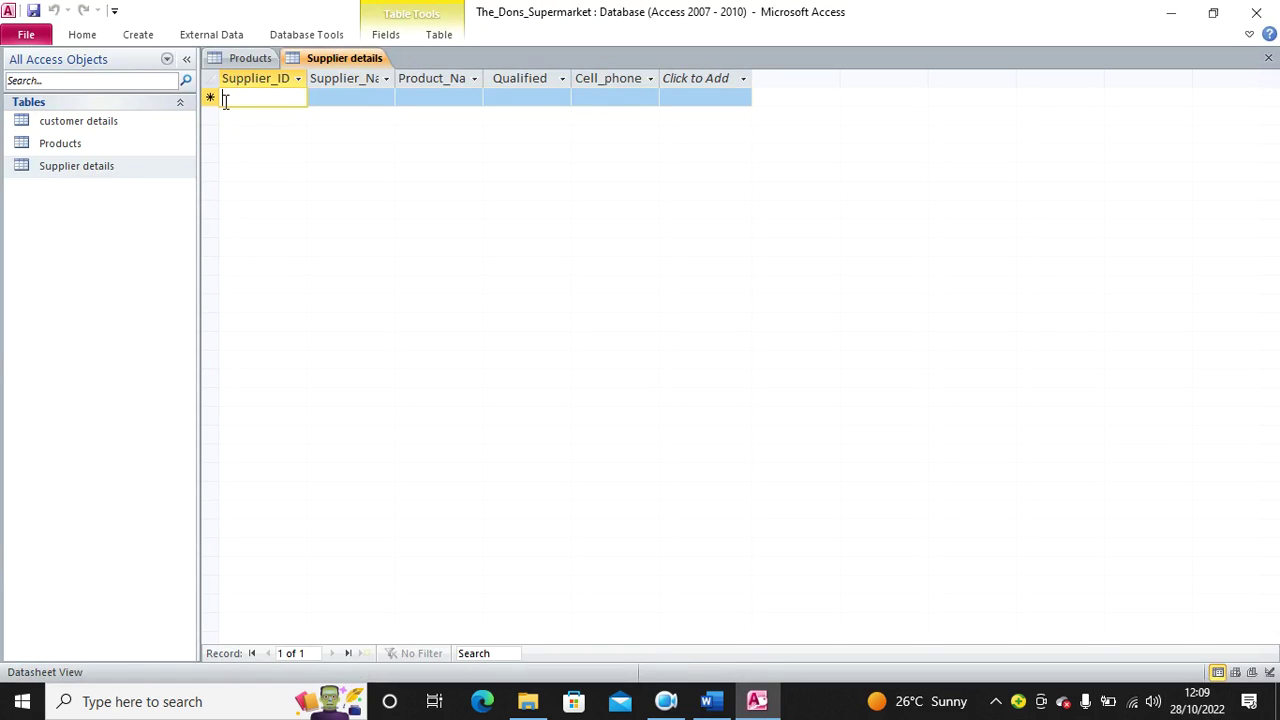
drag(250, 78, 606, 86)
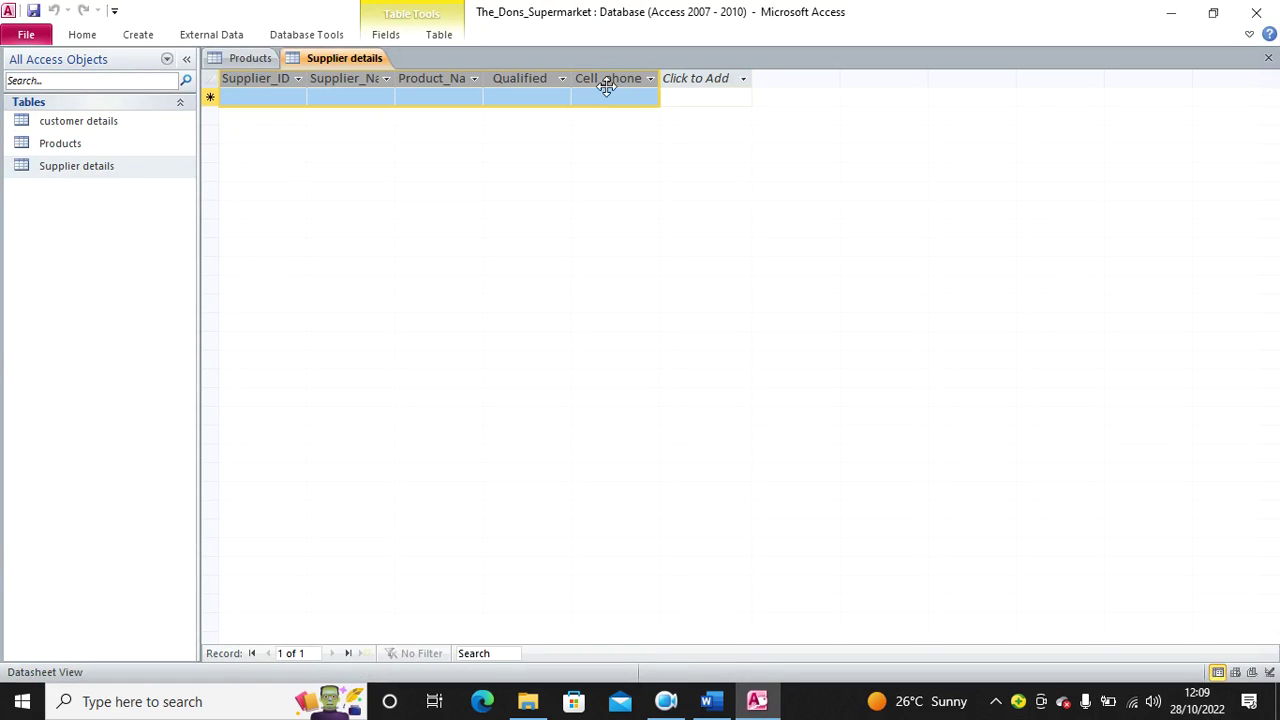
click(604, 404)
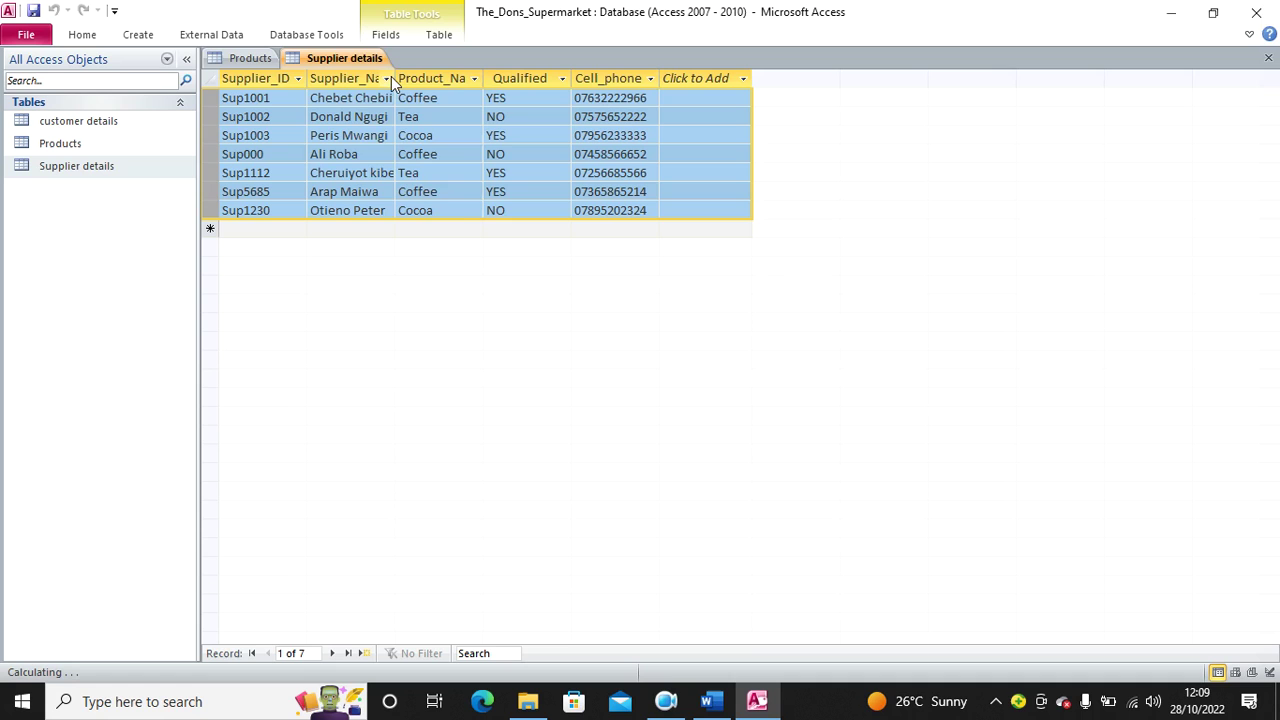
right_click(338, 58)
click(380, 91)
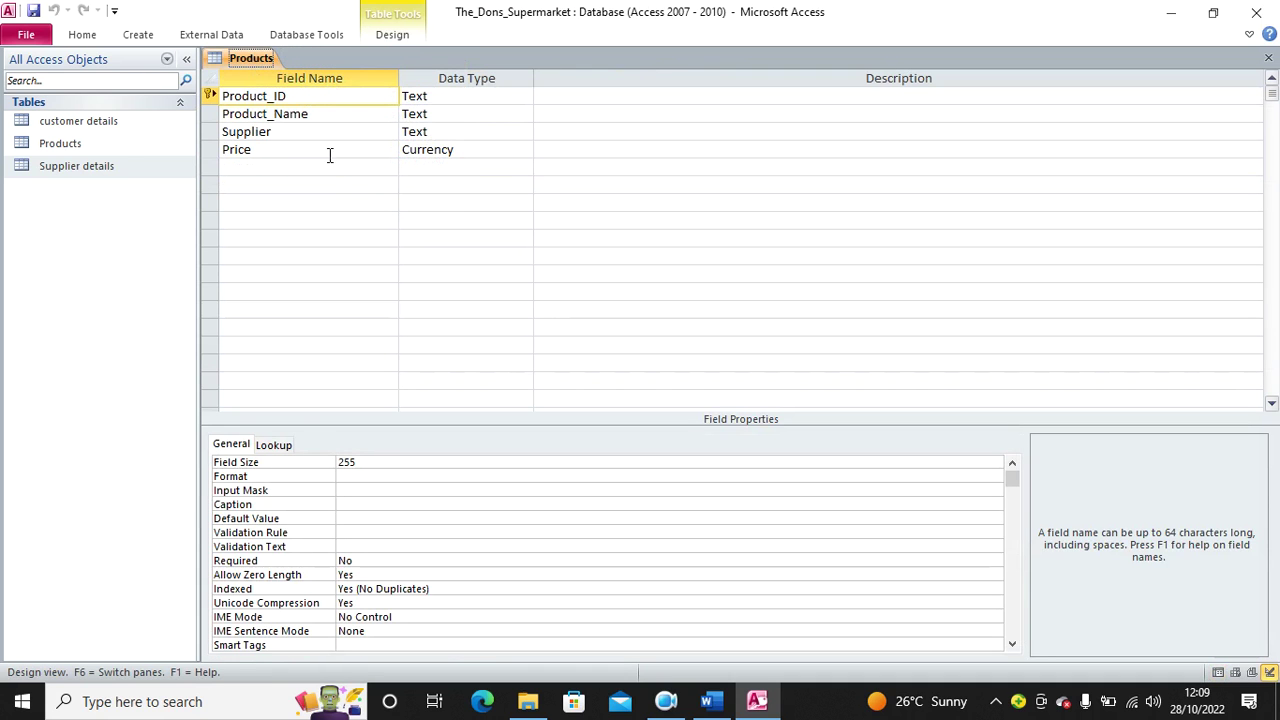
Open the Products table for data entry and copy the product records below the headings of Word's Table 3.
double_click(72, 143)
click(710, 701)
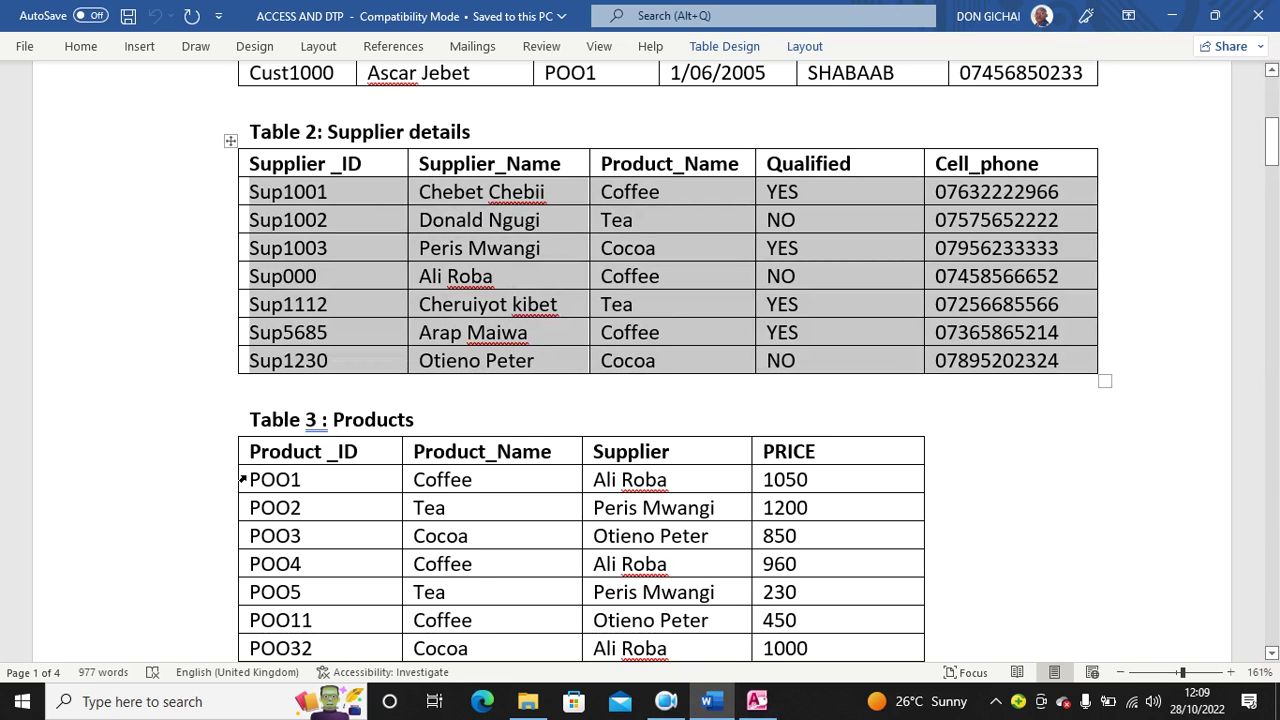
drag(252, 478, 806, 650)
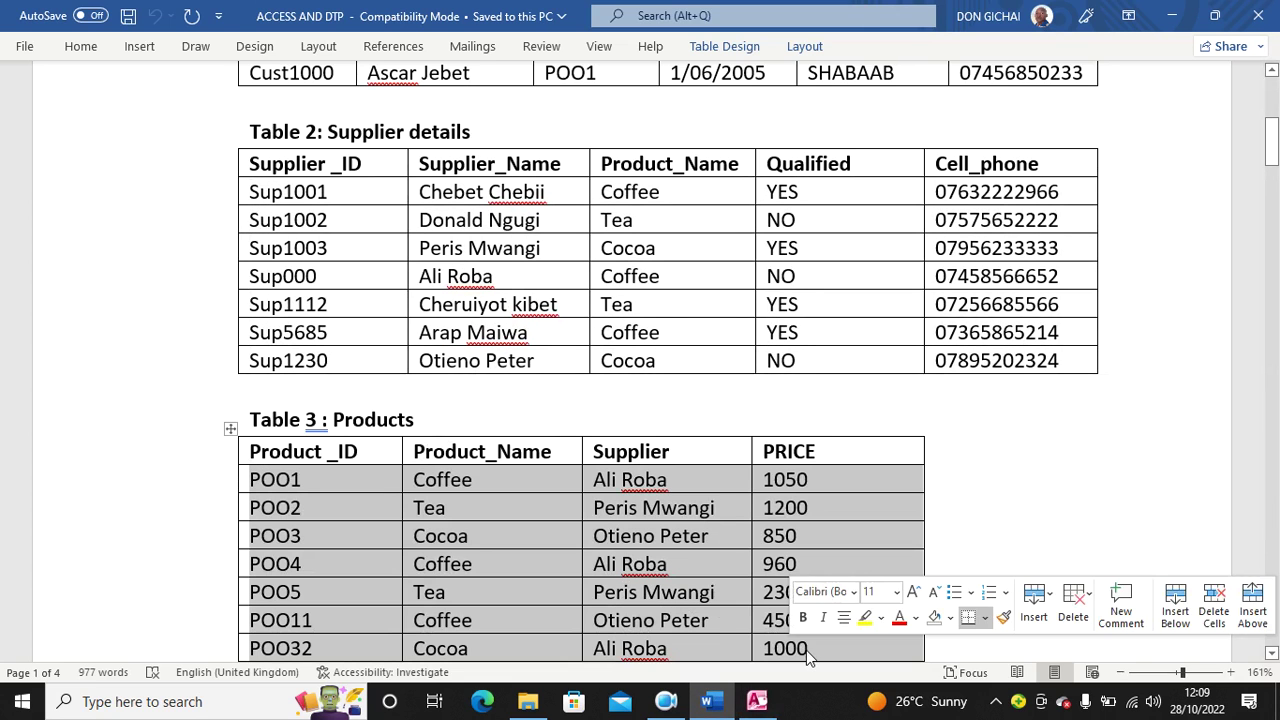
click(756, 701)
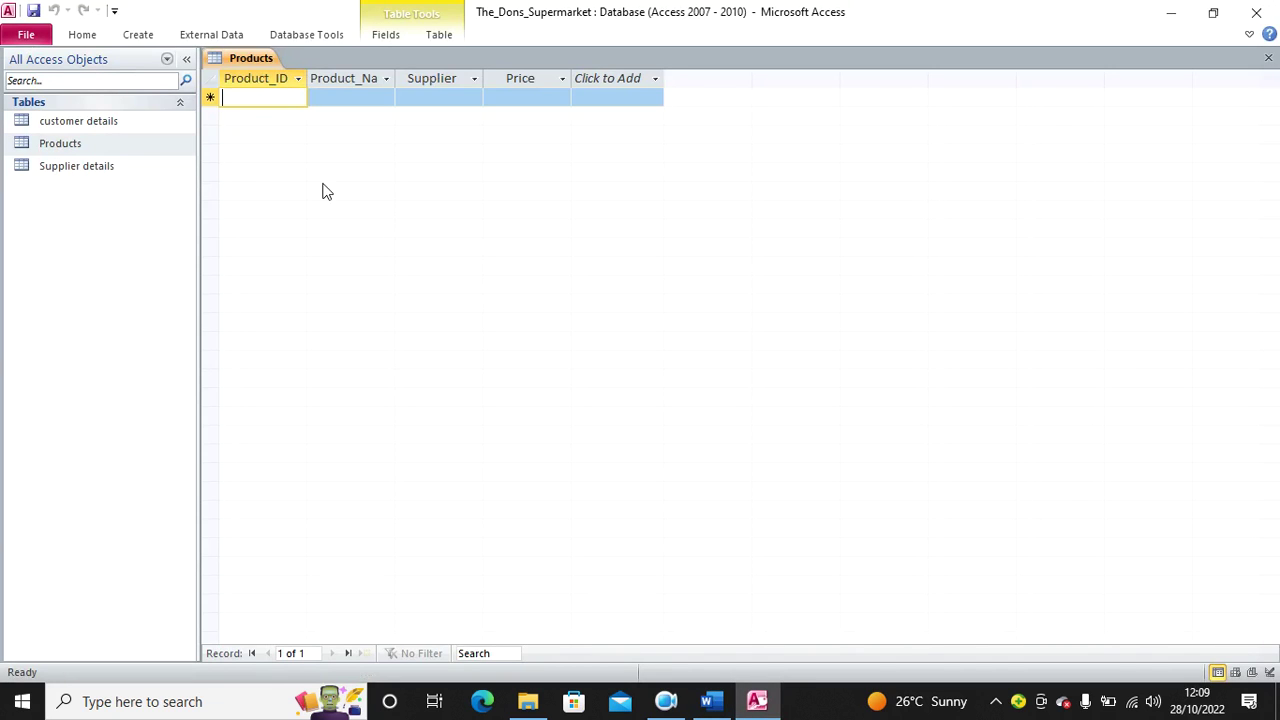
drag(244, 90, 497, 78)
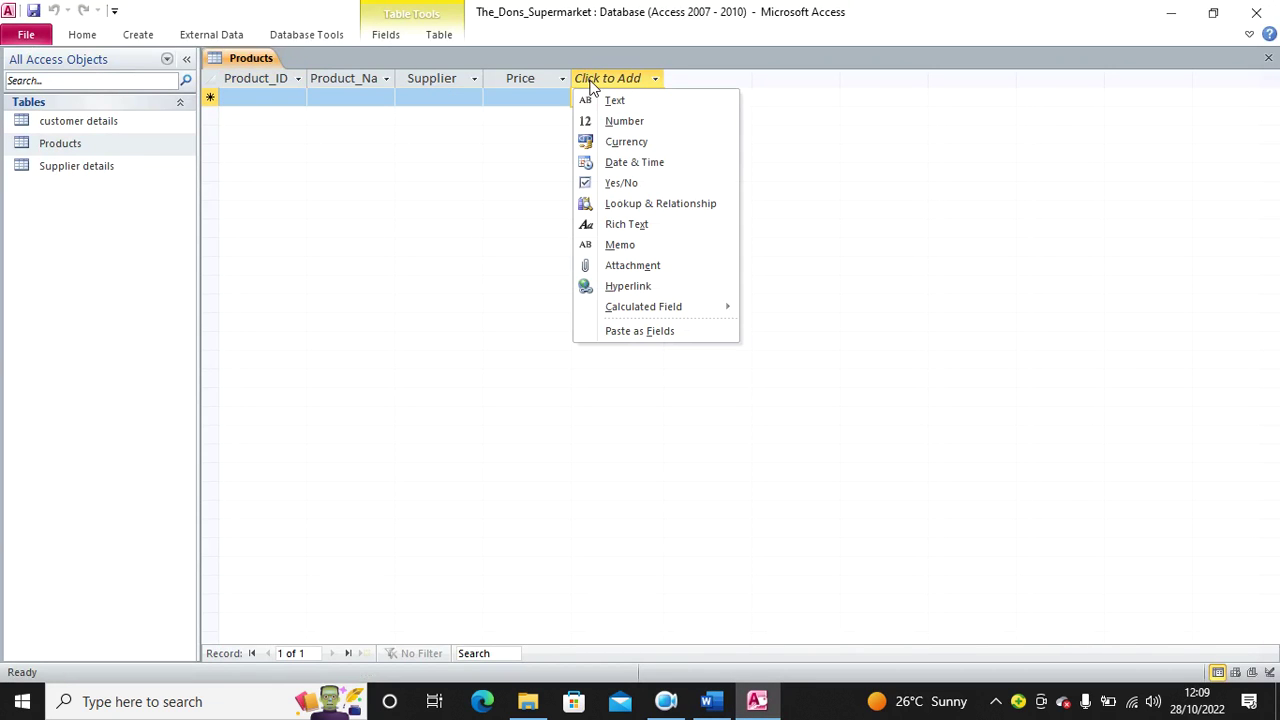
click(470, 134)
key(ctrl+v)
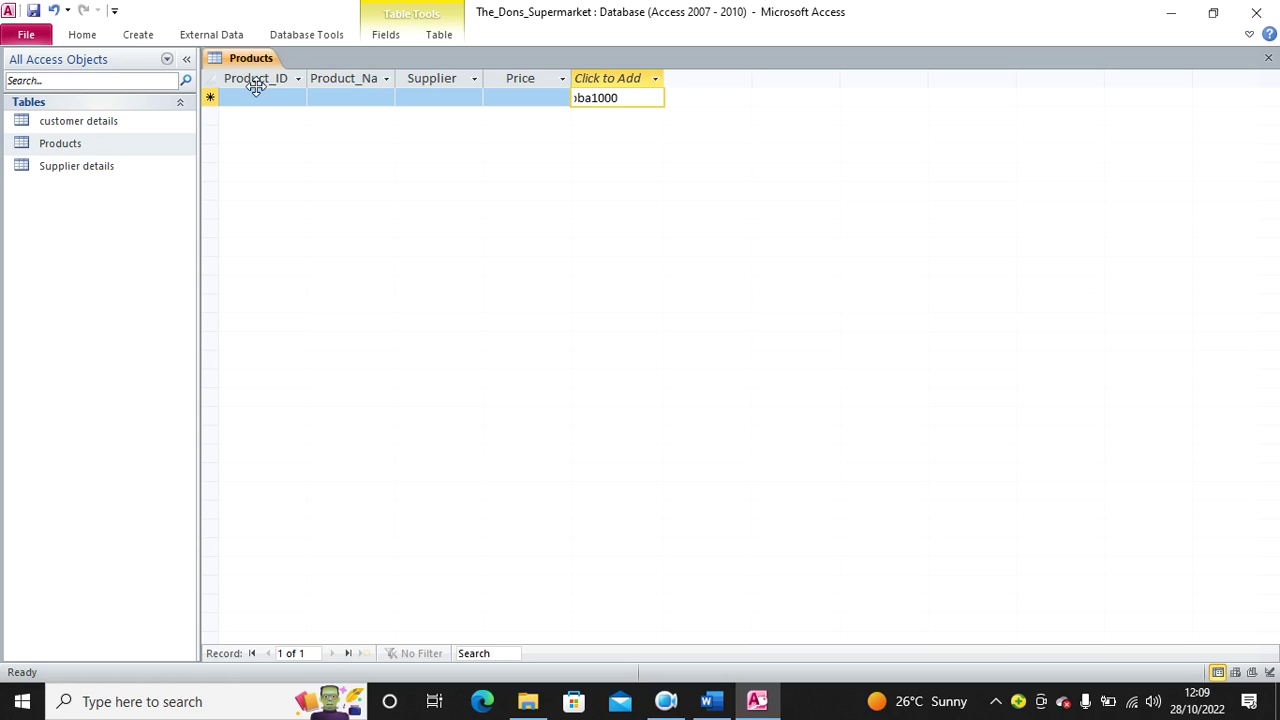
key(ctrl+z)
Paste the copied product records into the Product_ID, Product_Name, Supplier and Price fields of the Products table.
click(261, 83)
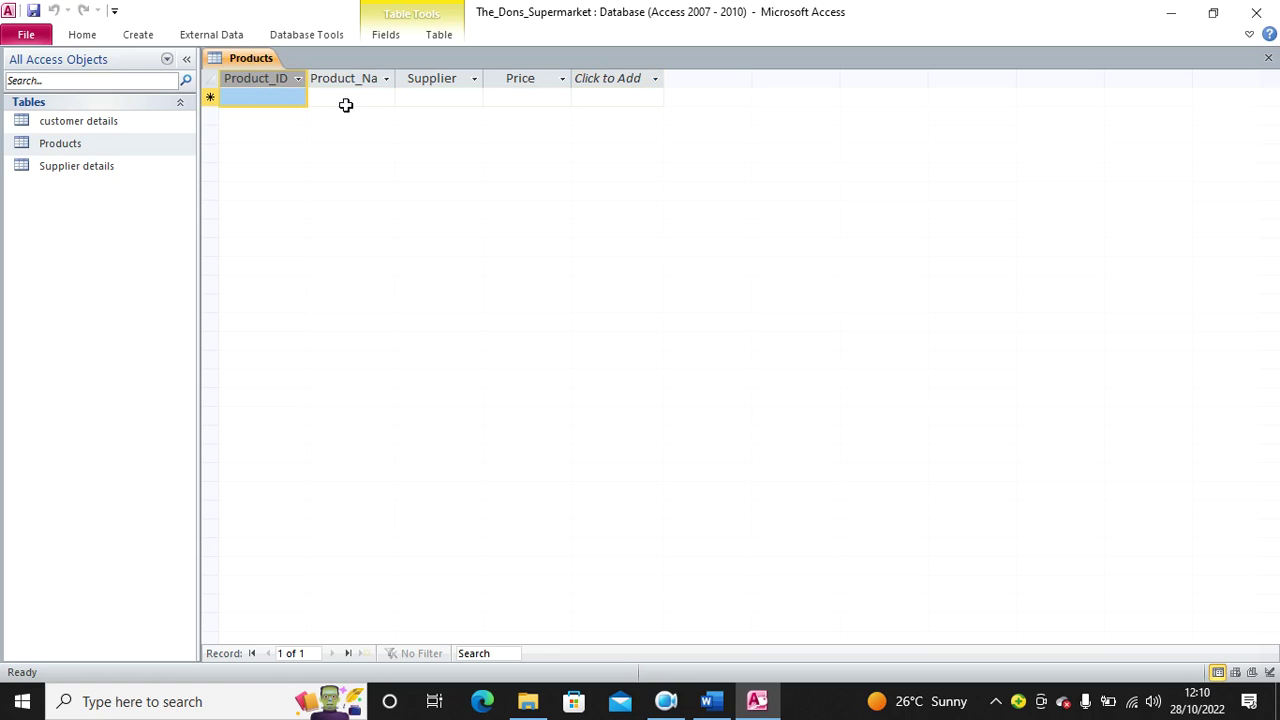
click(310, 96)
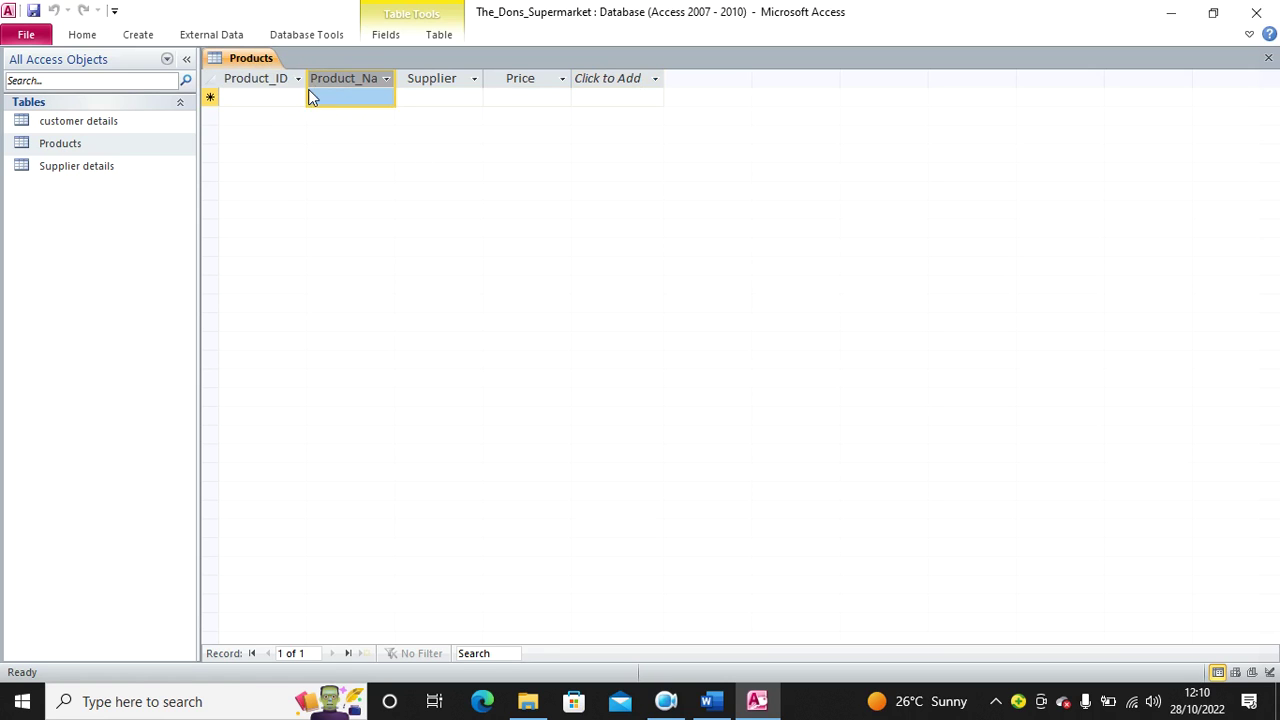
drag(270, 77, 705, 137)
text(POO1	Coffee	Ali Roba	Ksh1,050.00 POO2	Tea	Peris Mwangi	Ksh1,200.00 POO3	Cocoa	Otieno Peter	Ksh850.00 POO4	Coffee	Ali Roba	Ksh960.00 POO5	Tea	Peris Mwangi	Ksh230.00 POO11	Coffee	Otieno Peter	Ksh450.00 POO32	Cocoa	Ali Roba	Ksh1,000.00)
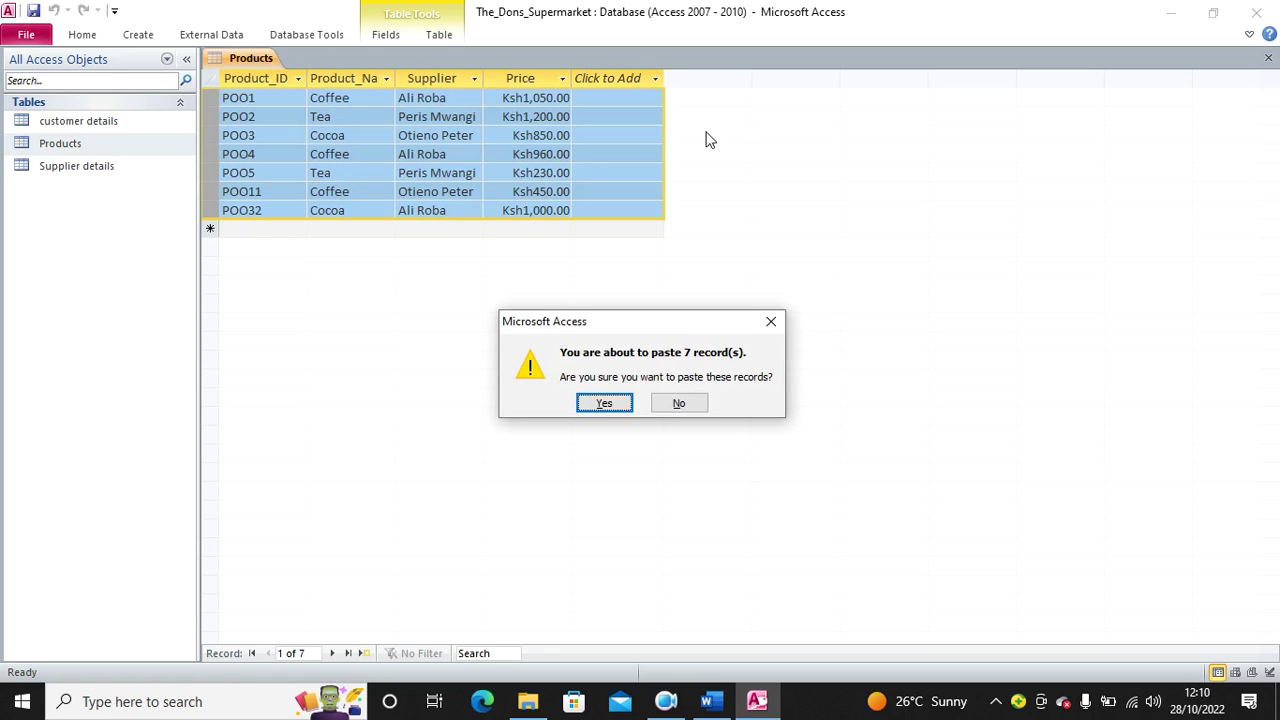
click(604, 403)
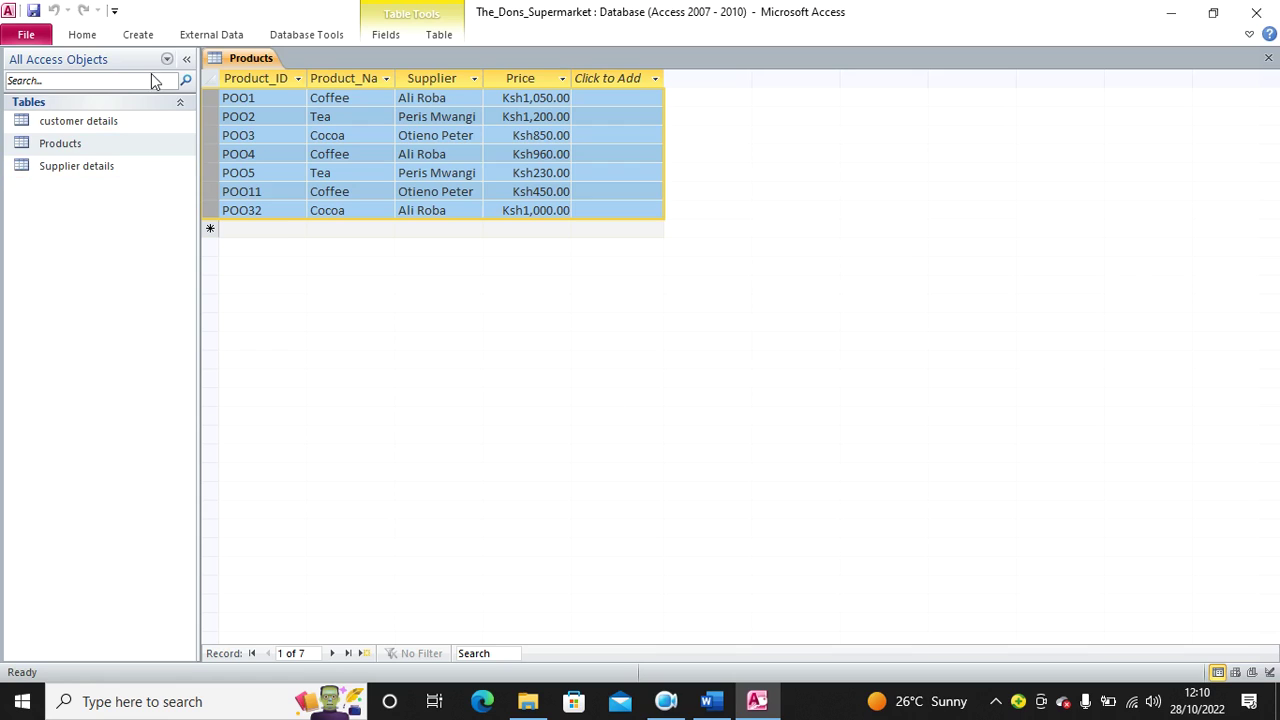
Copy the Customer_ID and Customer_Name columns of Word's Table 1 into the first two fields of the customer details table.
click(75, 126)
double_click(75, 127)
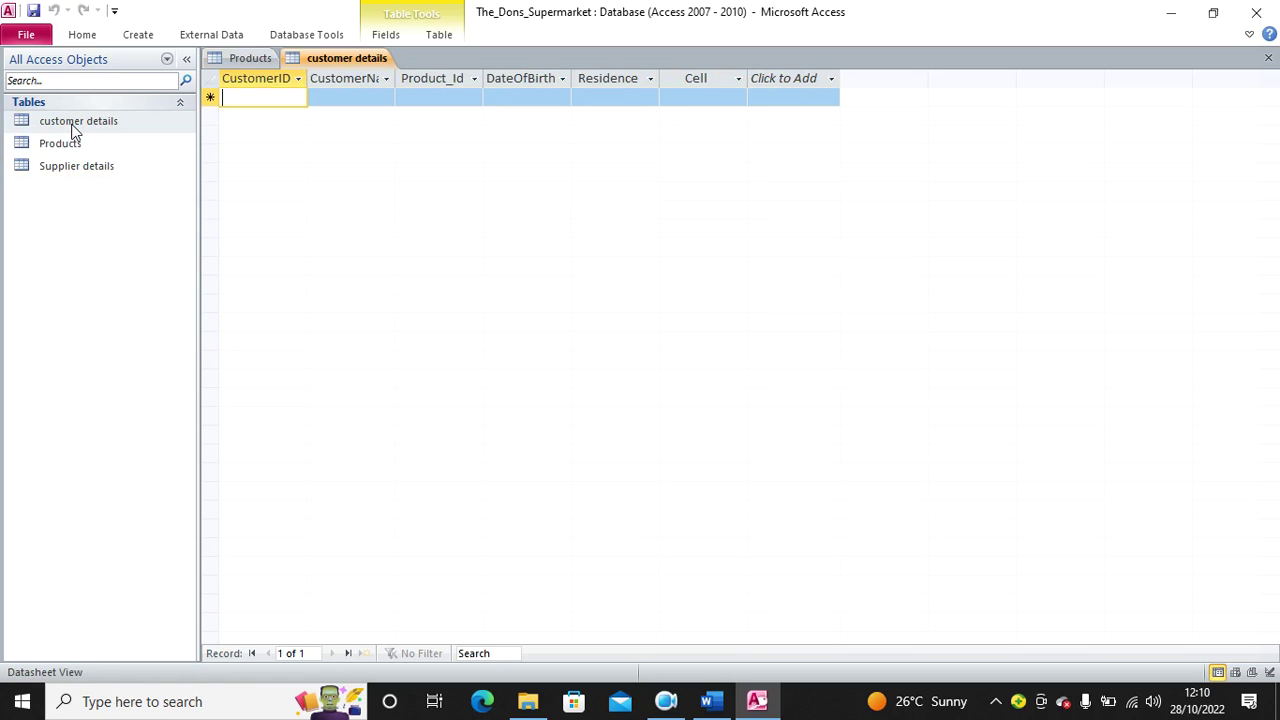
click(708, 688)
scroll(388, 330, up, 8)
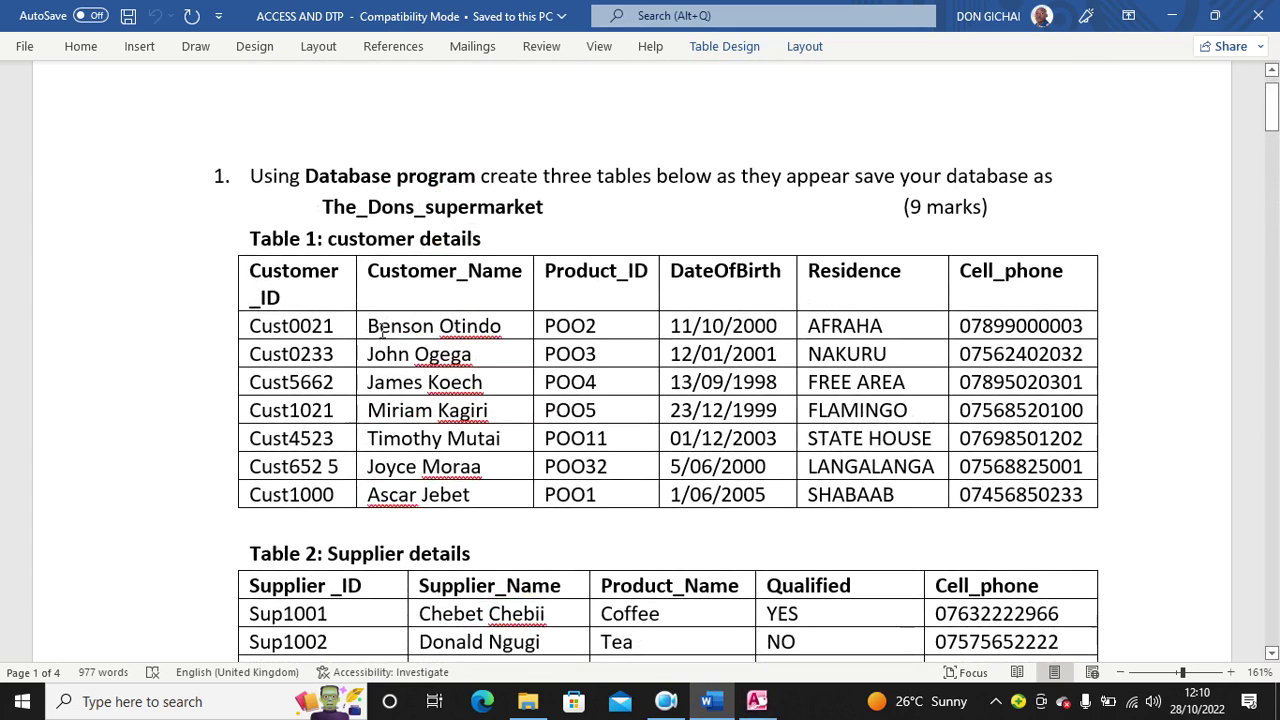
drag(287, 250, 450, 270)
key(ctrl+c)
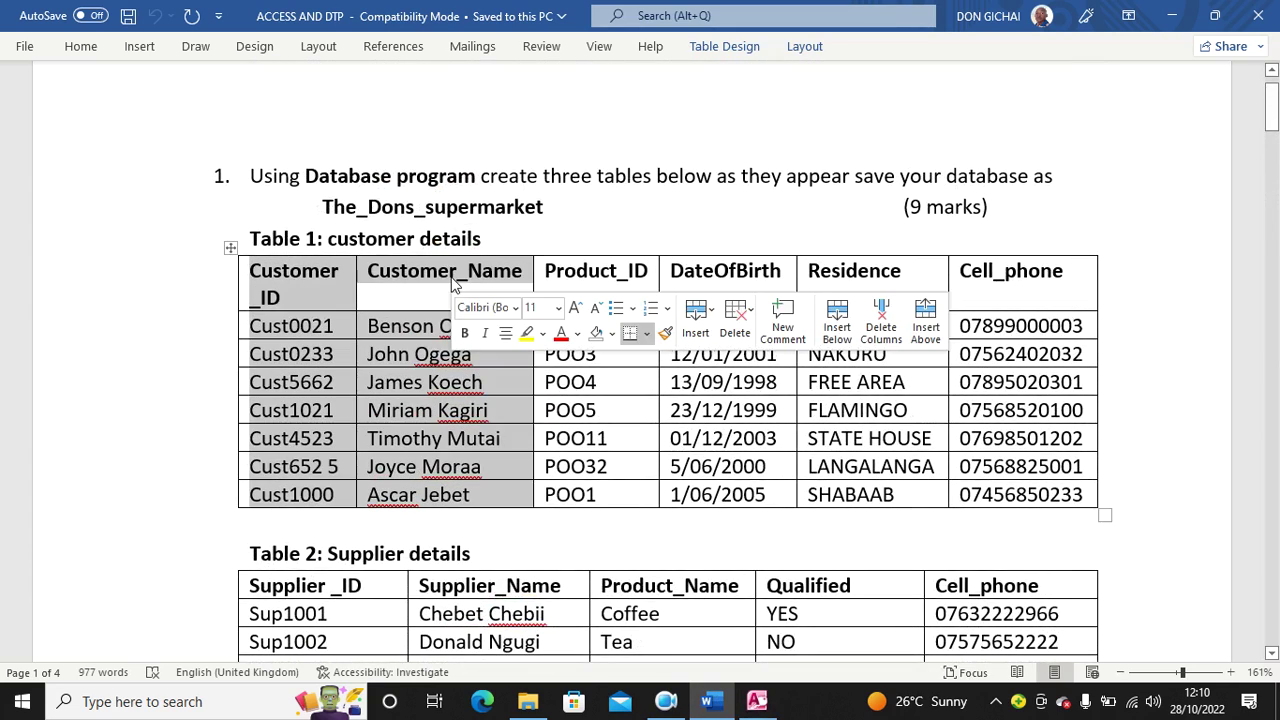
click(757, 701)
drag(270, 82, 316, 80)
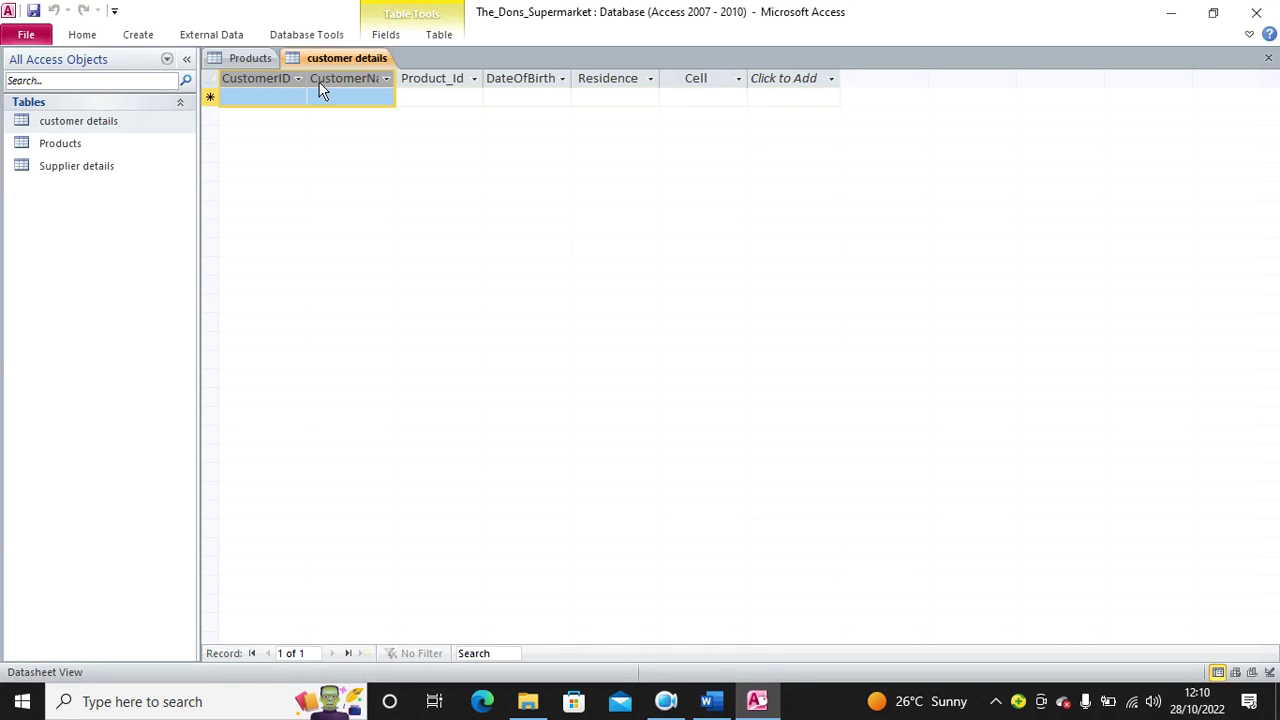
key(ctrl+v)
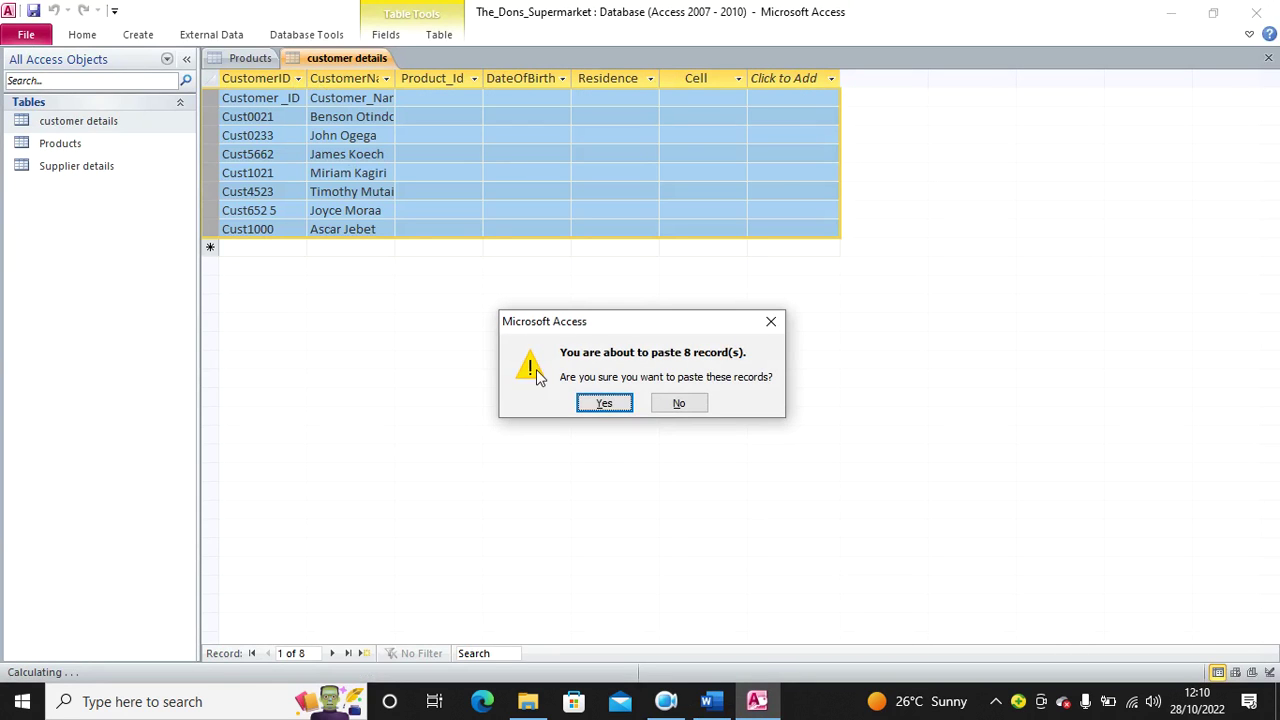
click(603, 403)
Copy the Product_ID column of Word's Table 1 into the Product_Id field of the customer details table.
click(707, 701)
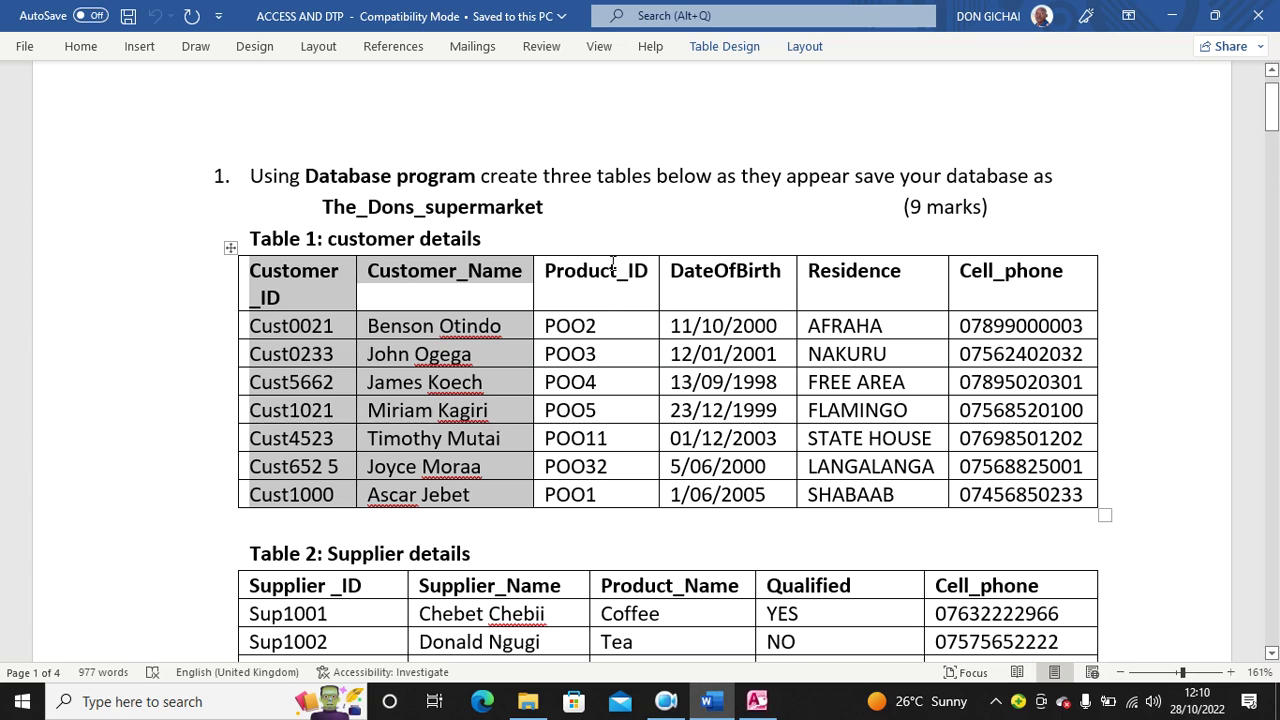
click(607, 256)
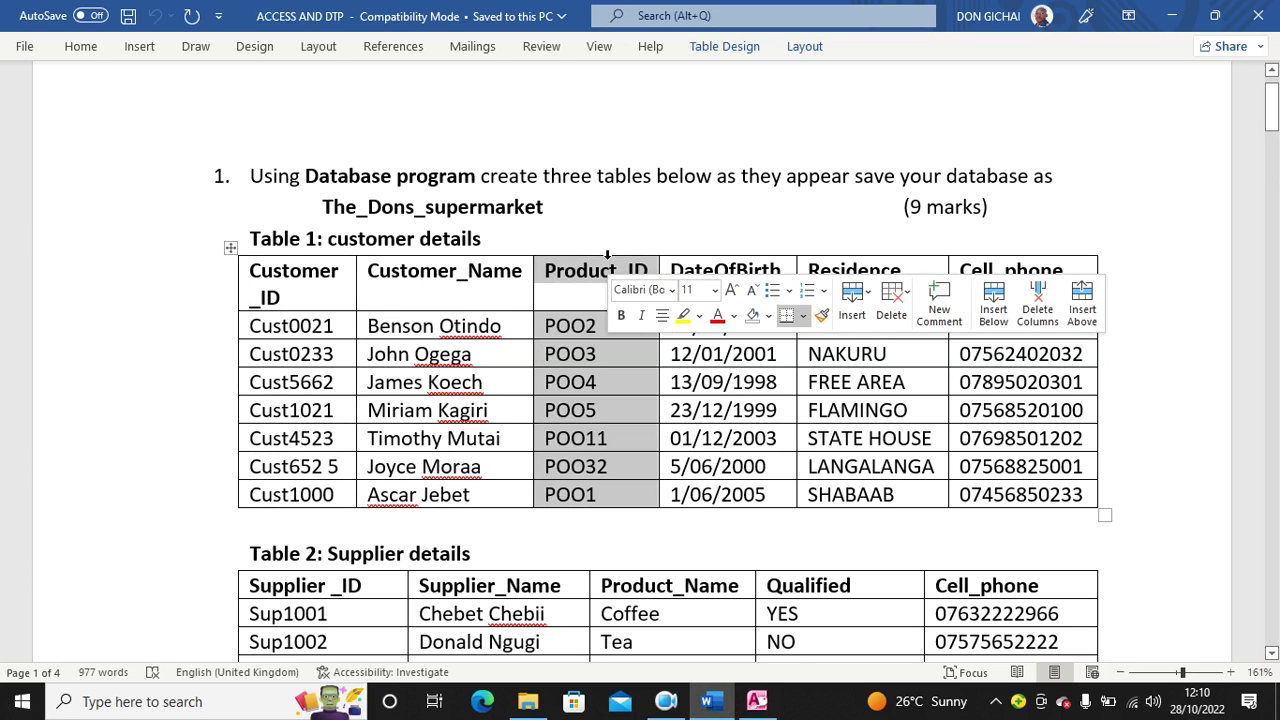
key(ctrl+c)
click(757, 701)
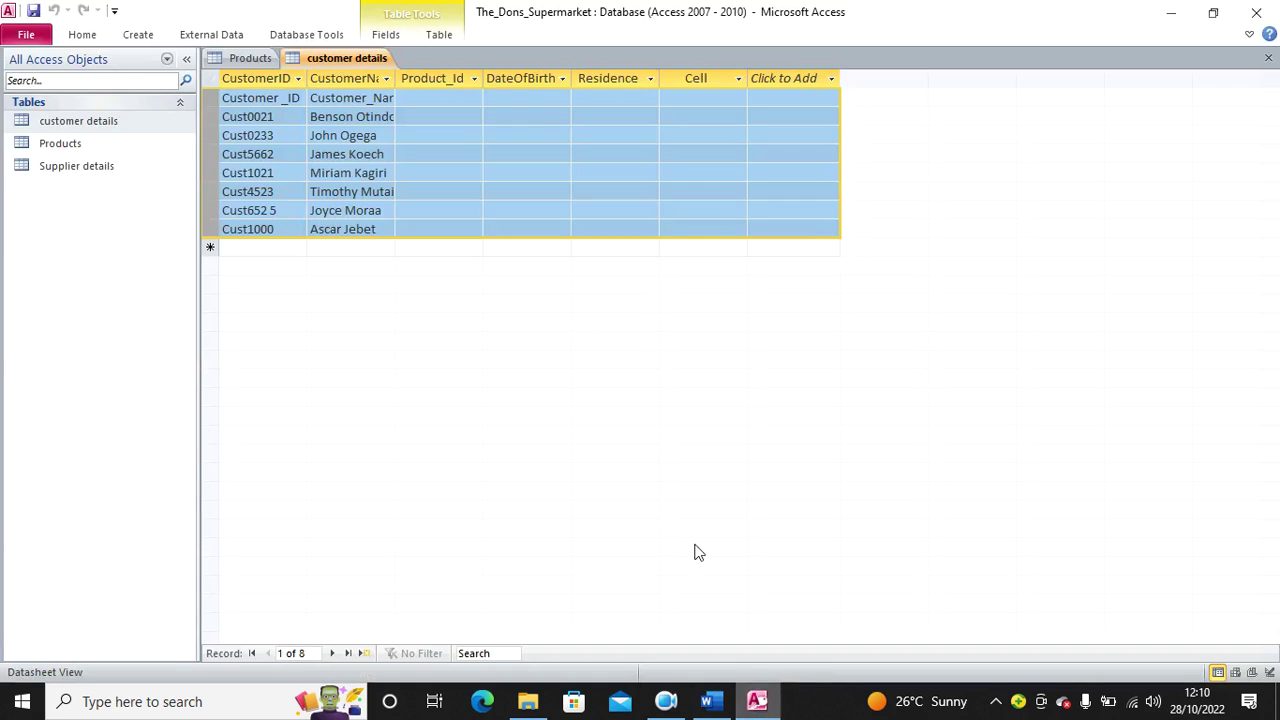
click(445, 80)
key(ctrl+v)
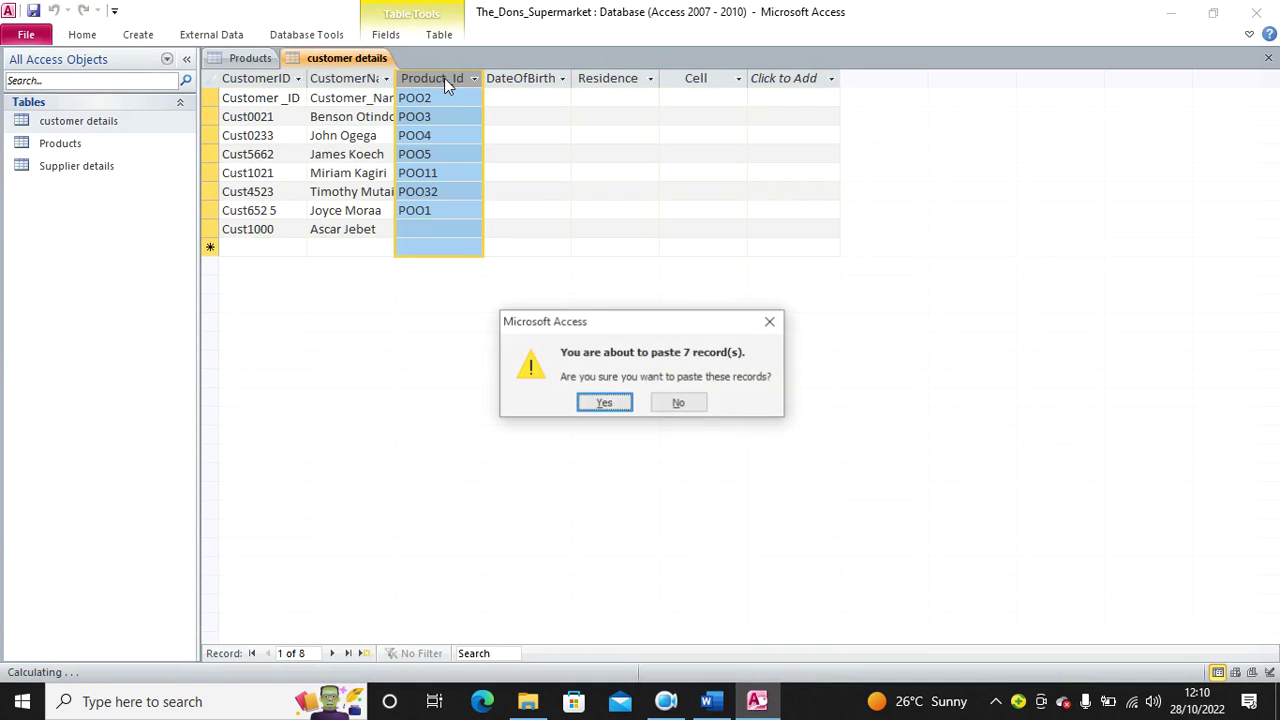
click(602, 403)
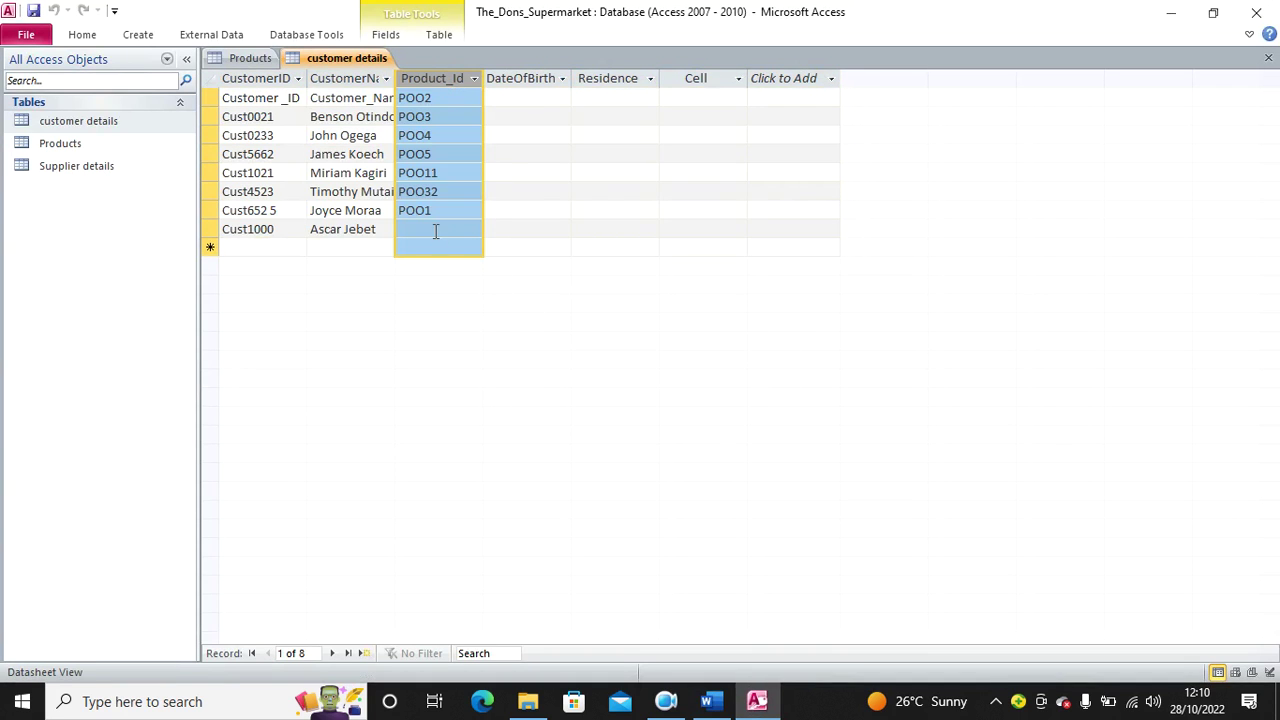
Enter POO1 as the Product_Id of the last customer record, checking the value in Word's Table 1.
click(435, 231)
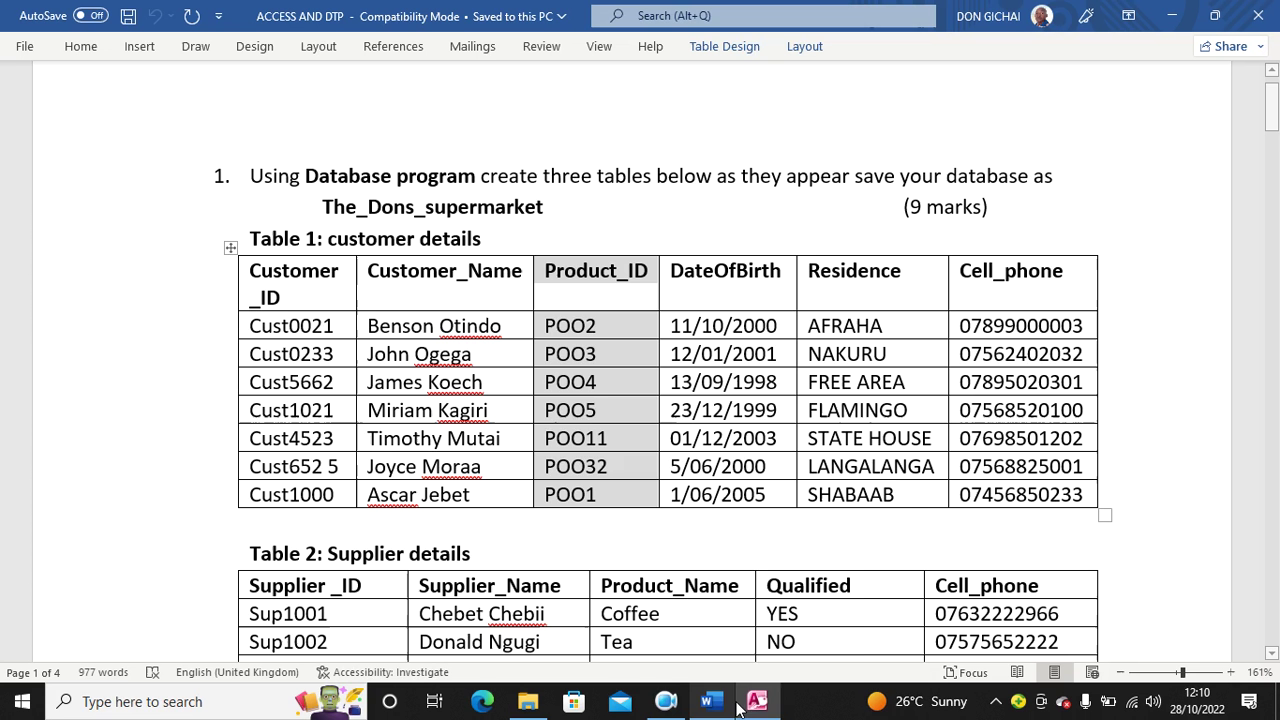
click(710, 701)
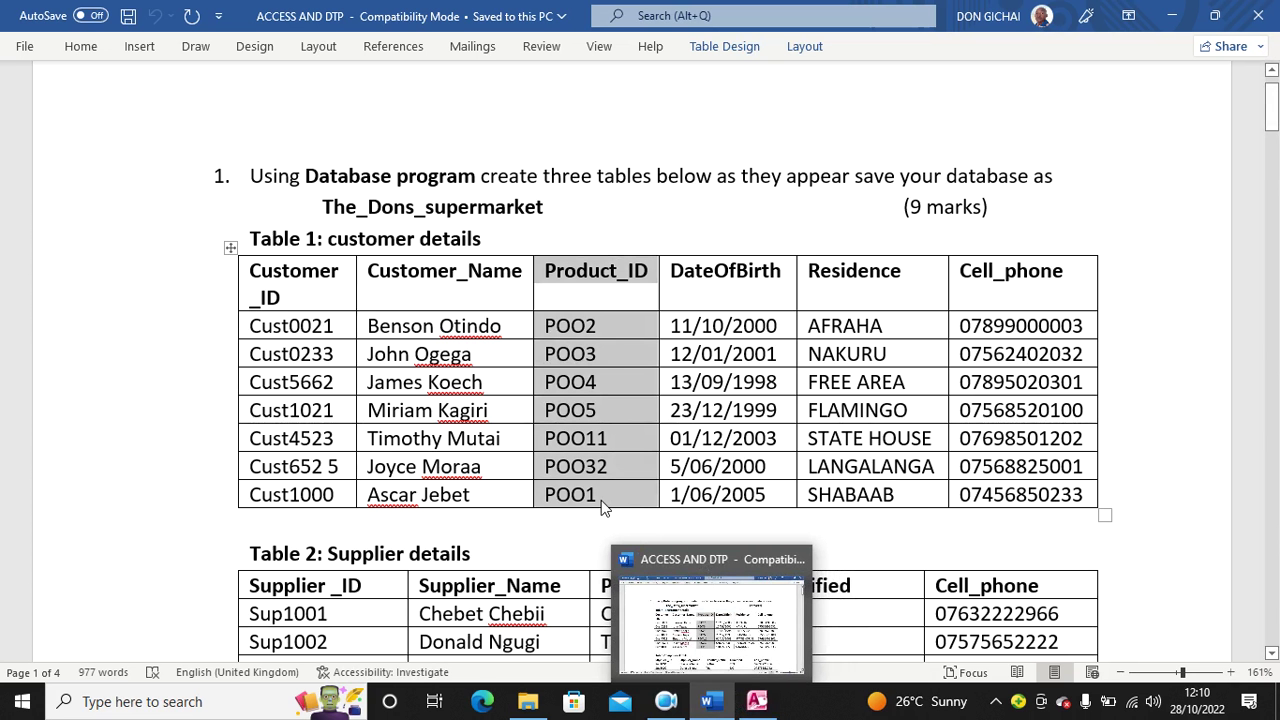
click(757, 701)
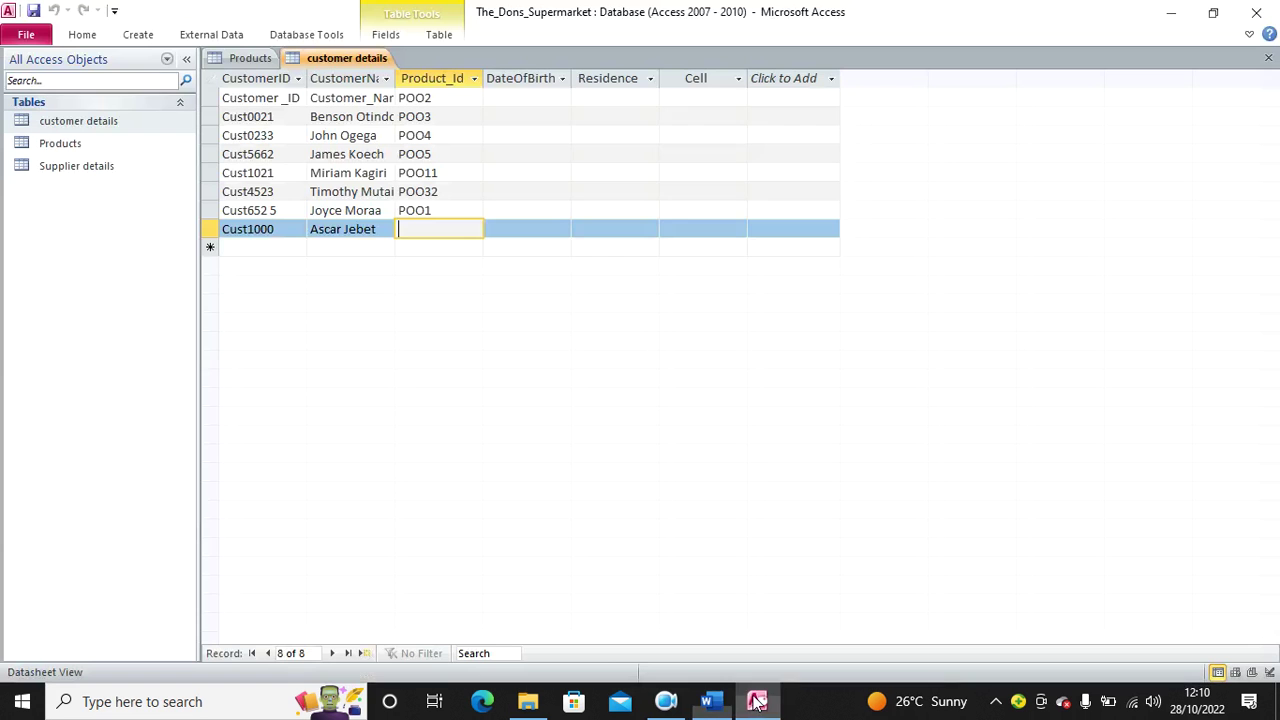
text(poo)
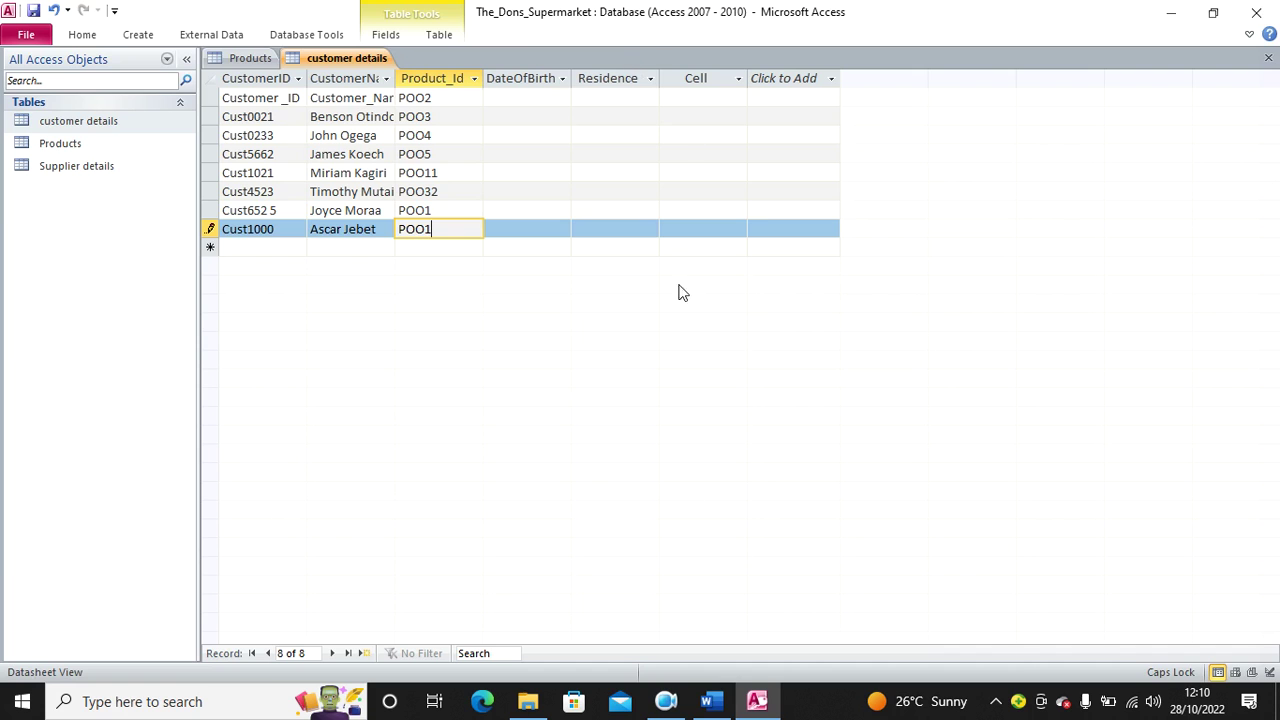
Copy the Residence and Cell_phone columns of Word's Table 1 into the Residence and Cell fields of the customer details table.
click(710, 701)
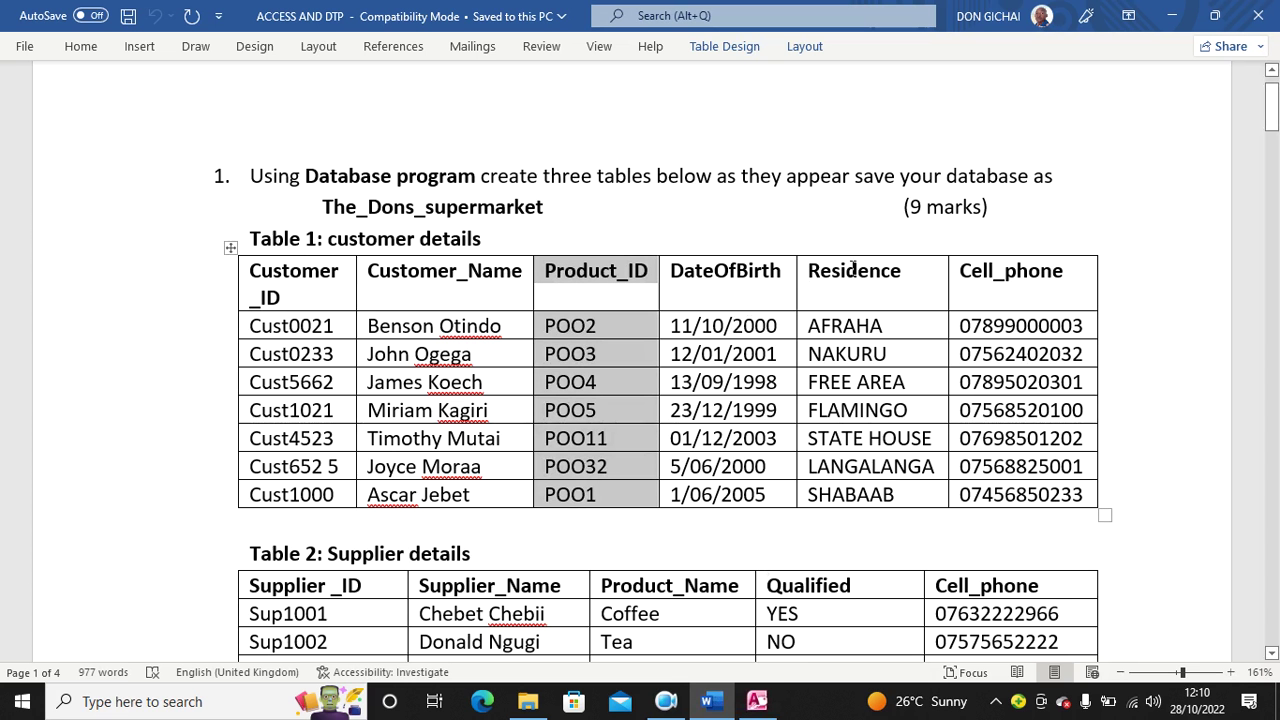
drag(860, 253, 1004, 253)
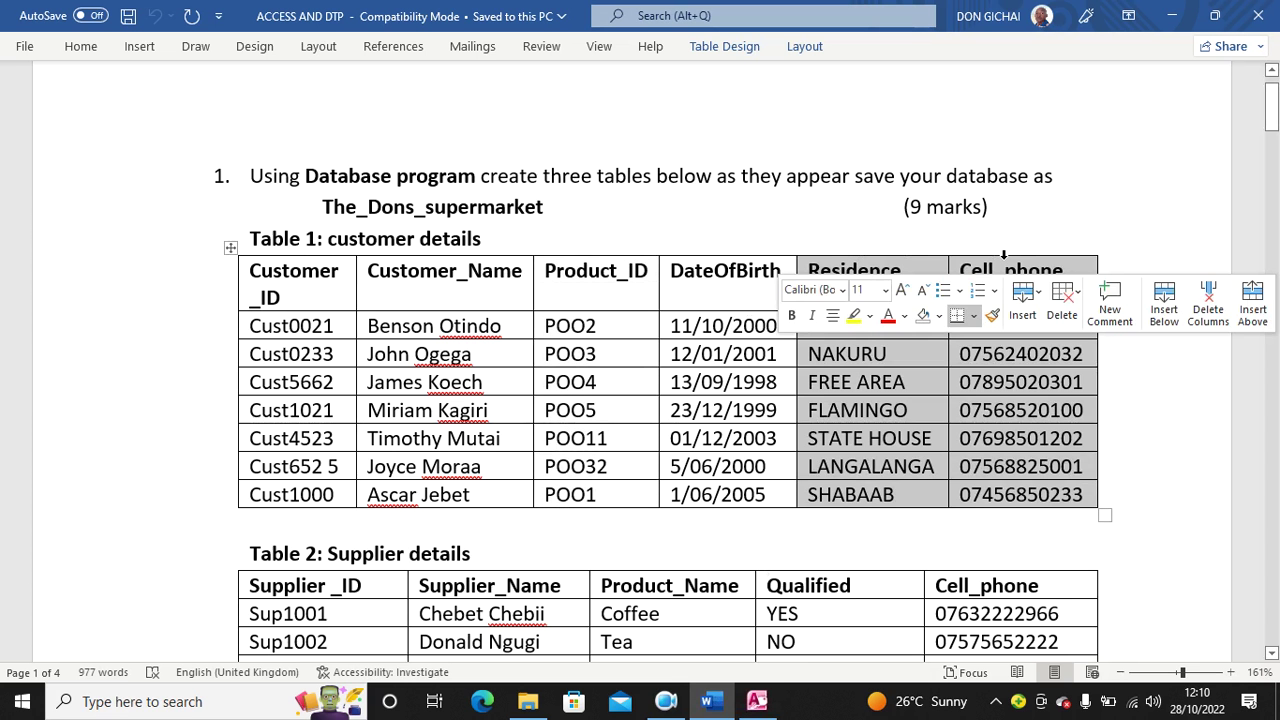
click(759, 702)
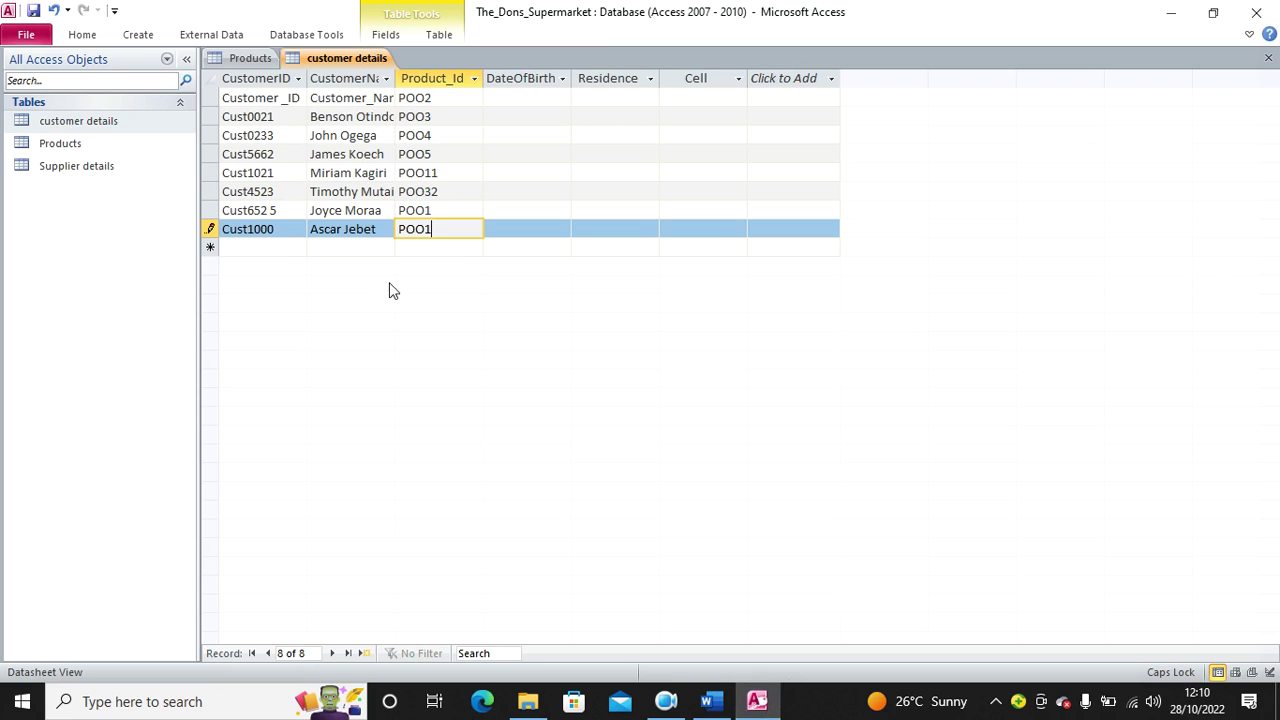
drag(627, 74, 768, 76)
click(770, 80)
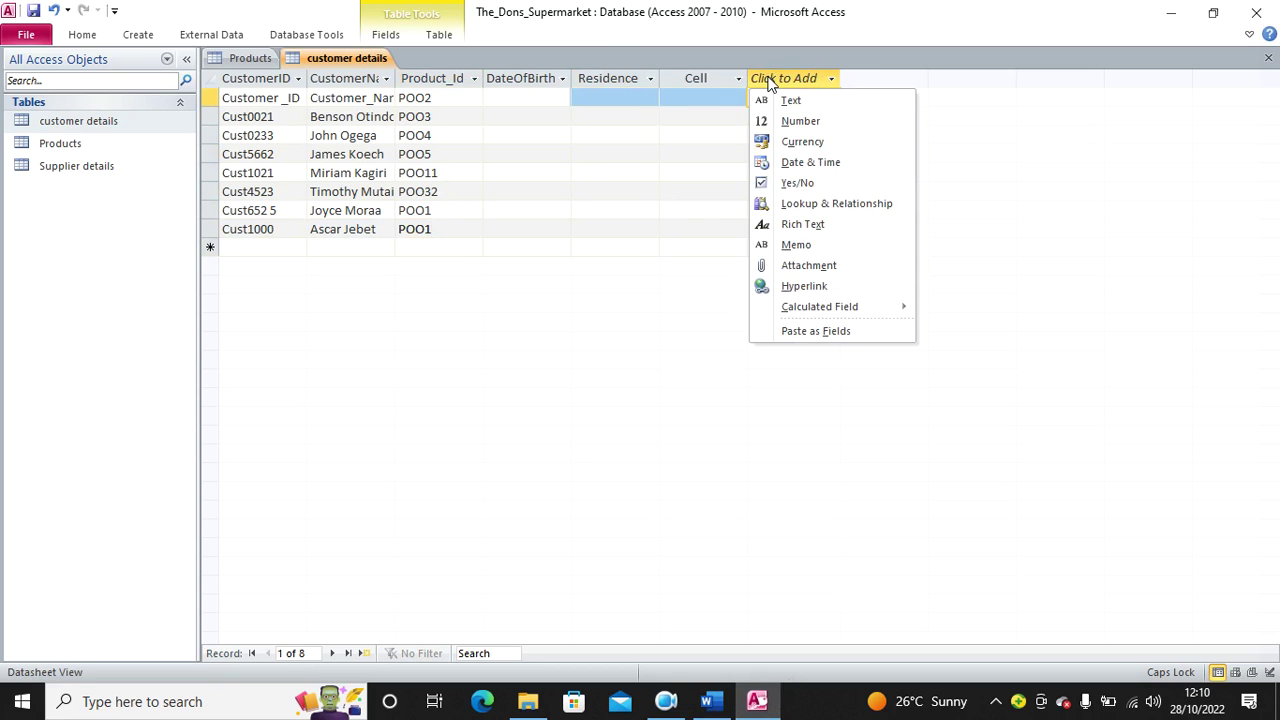
click(702, 80)
click(634, 80)
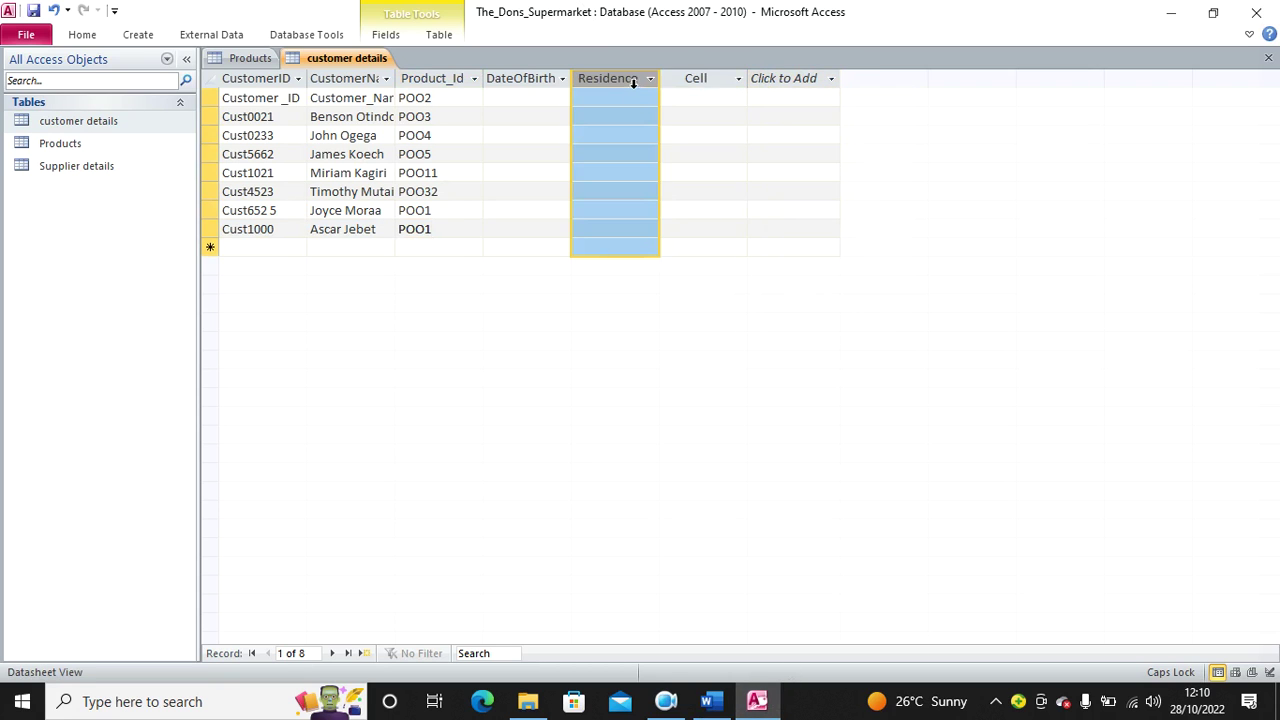
click(686, 80)
drag(640, 80, 709, 80)
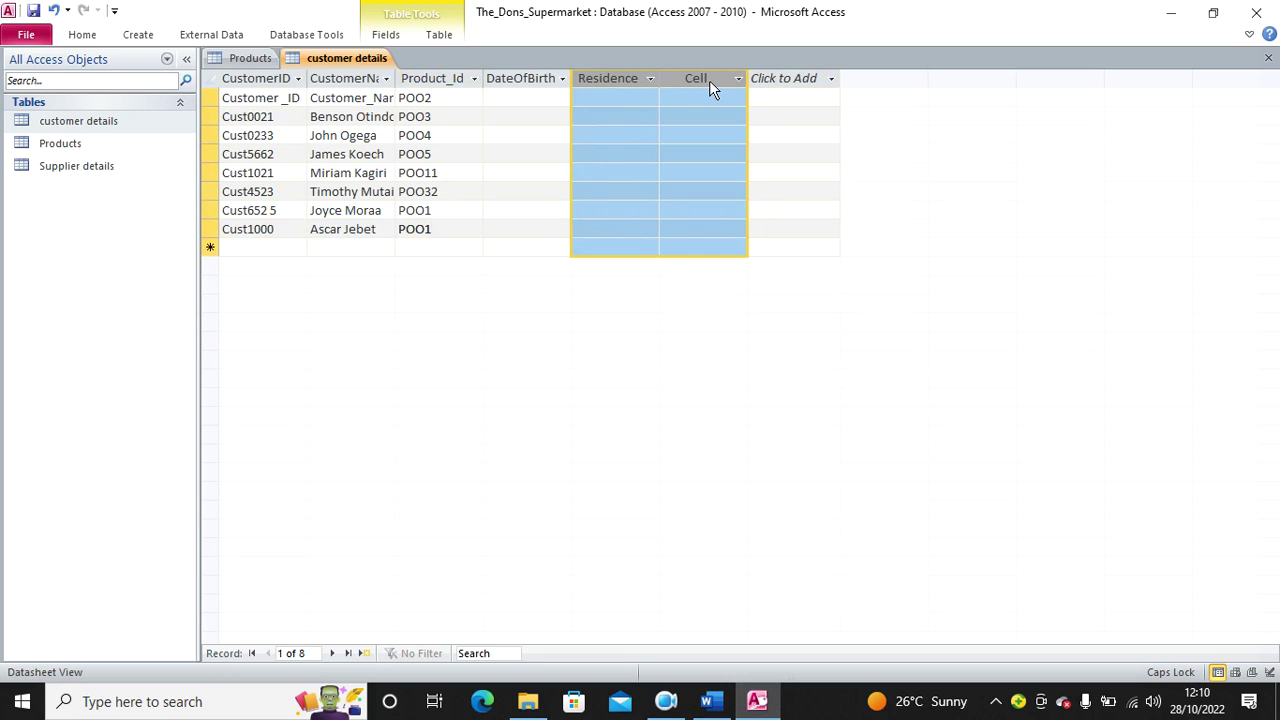
key(ctrl+v)
click(606, 402)
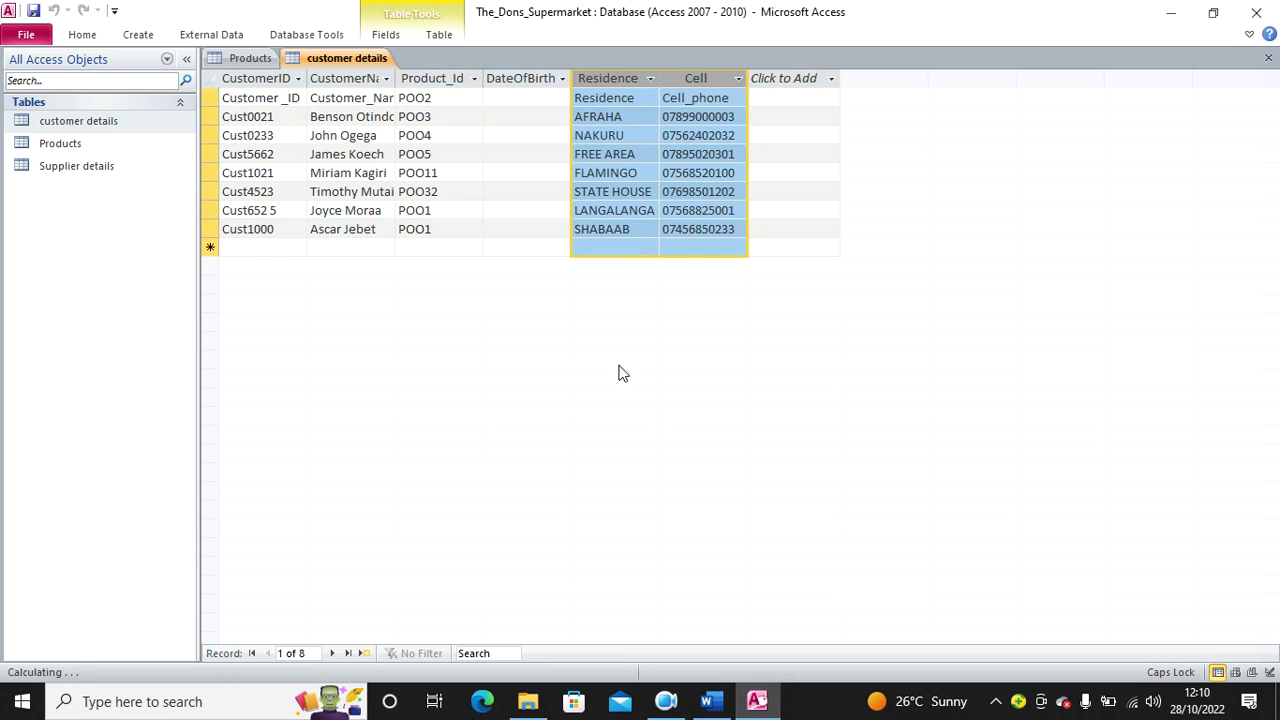
Try to paste all the dates of birth from Word's Table 1 into the DateOfBirth field of the customer details table.
click(710, 701)
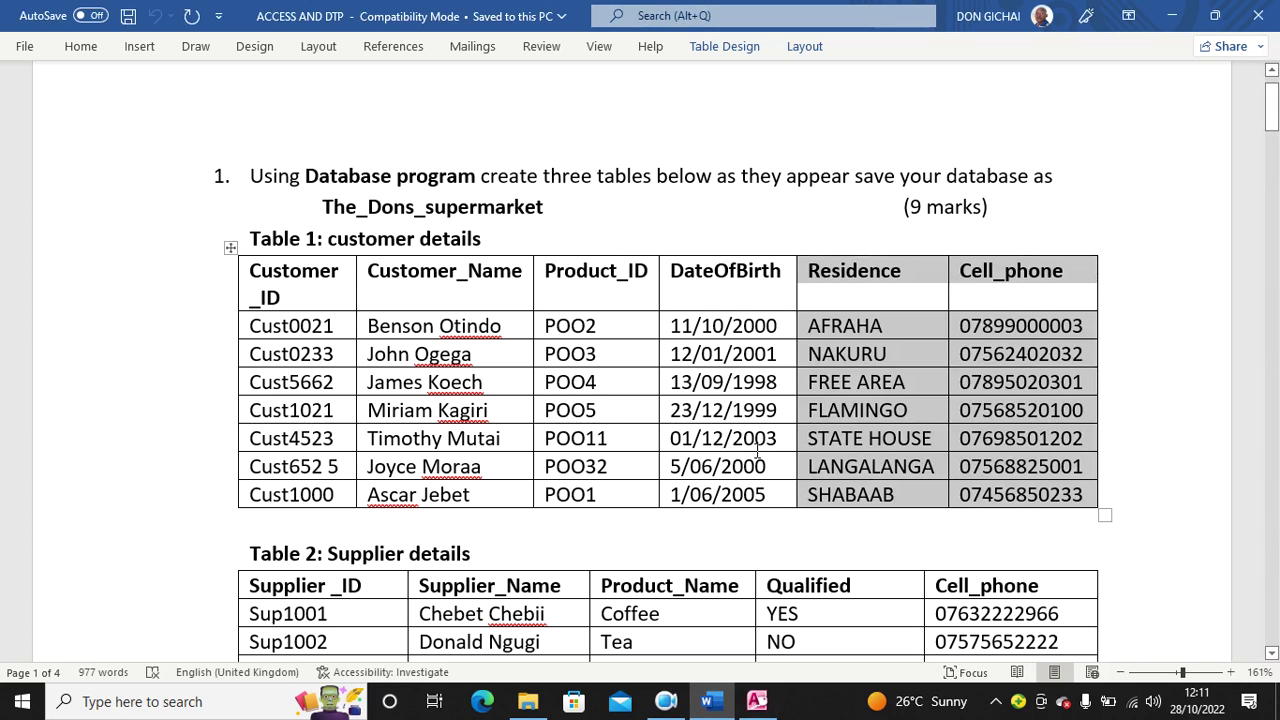
drag(690, 336, 752, 495)
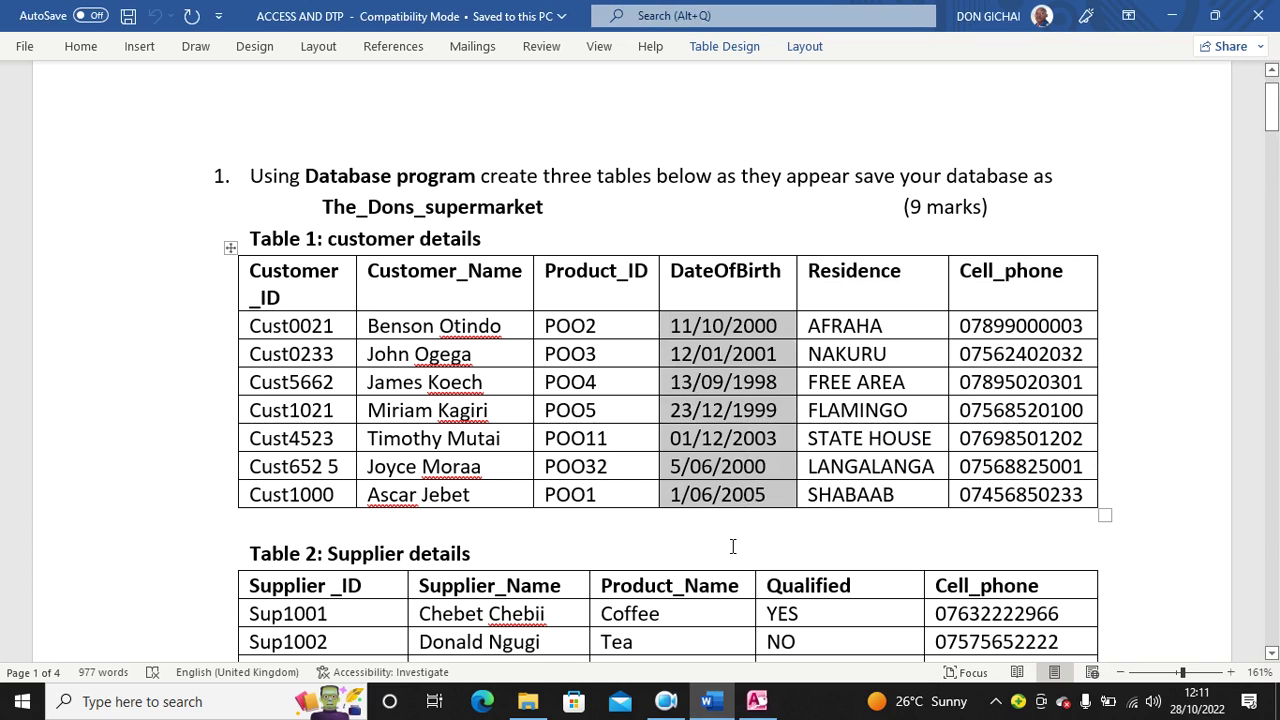
click(756, 701)
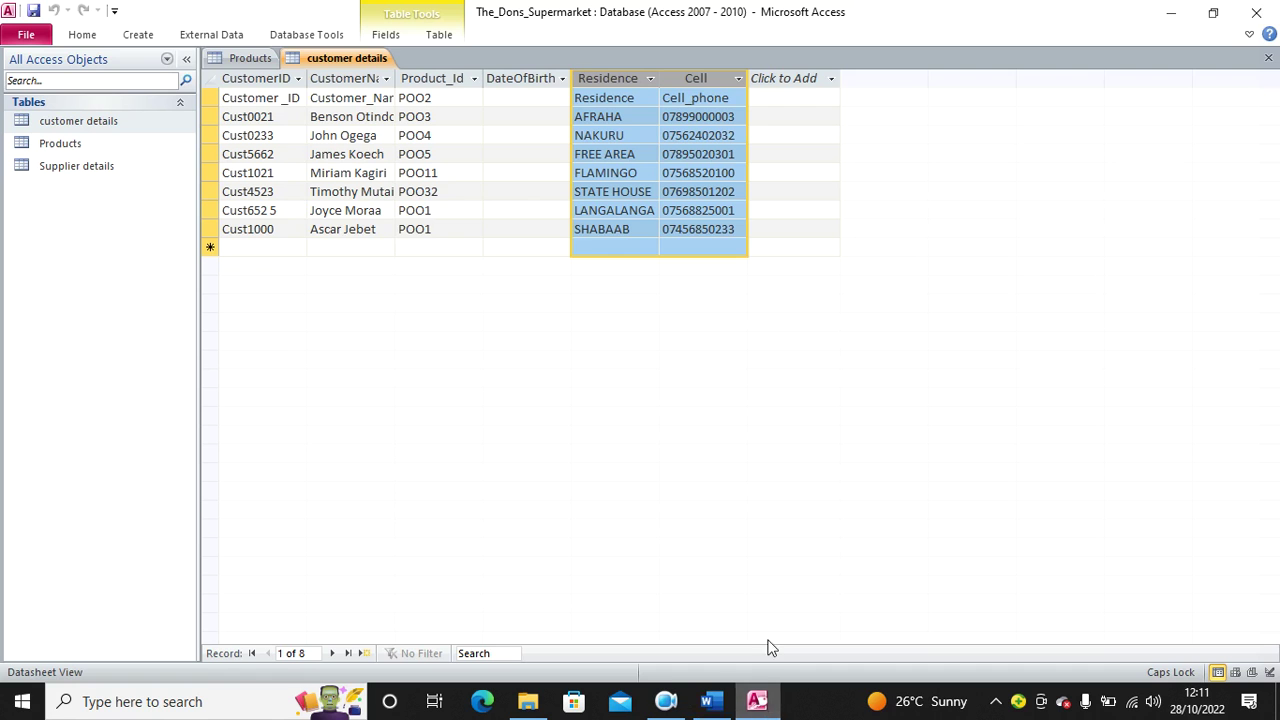
click(510, 77)
key(ctrl+v)
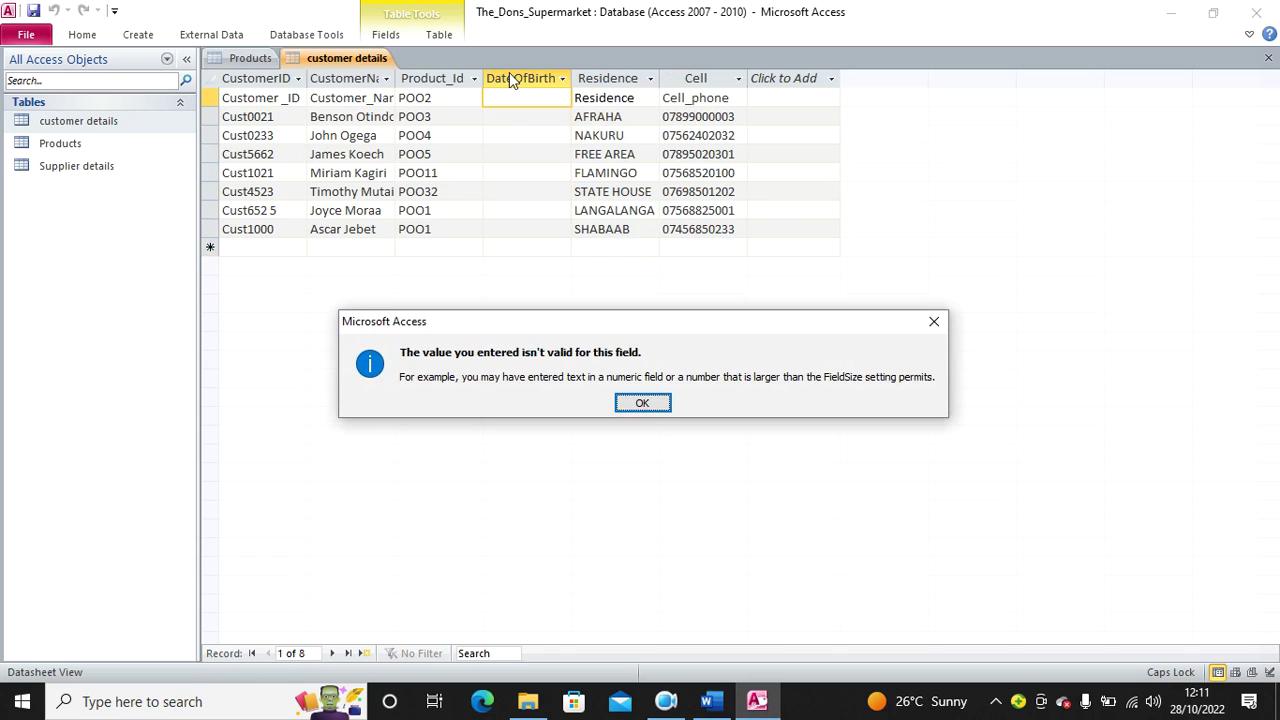
click(649, 397)
click(651, 392)
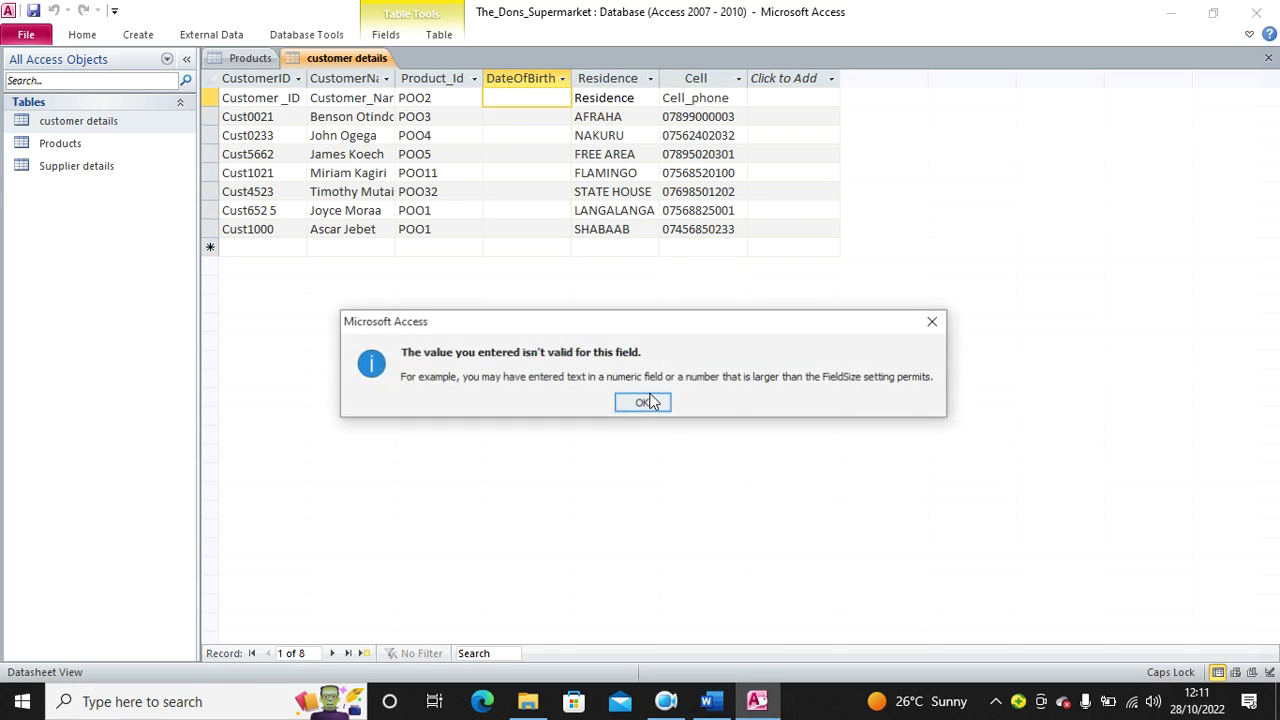
click(643, 399)
click(639, 402)
click(637, 401)
click(640, 401)
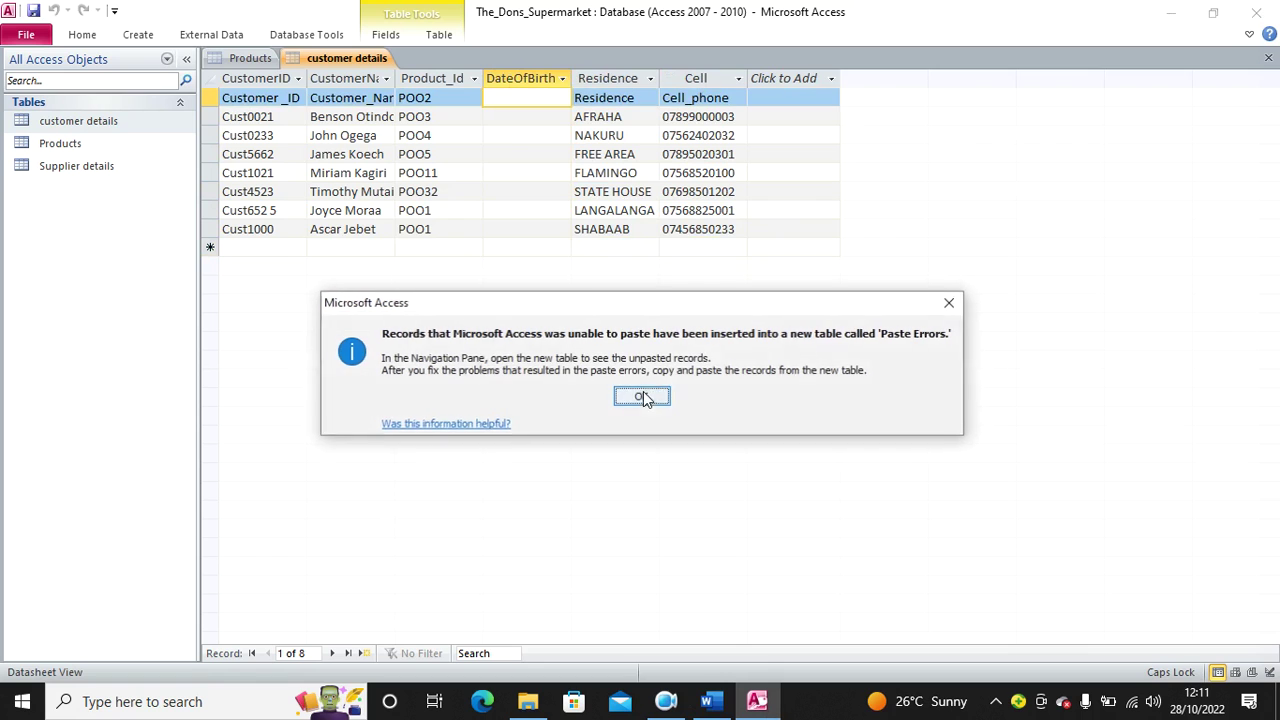
click(642, 397)
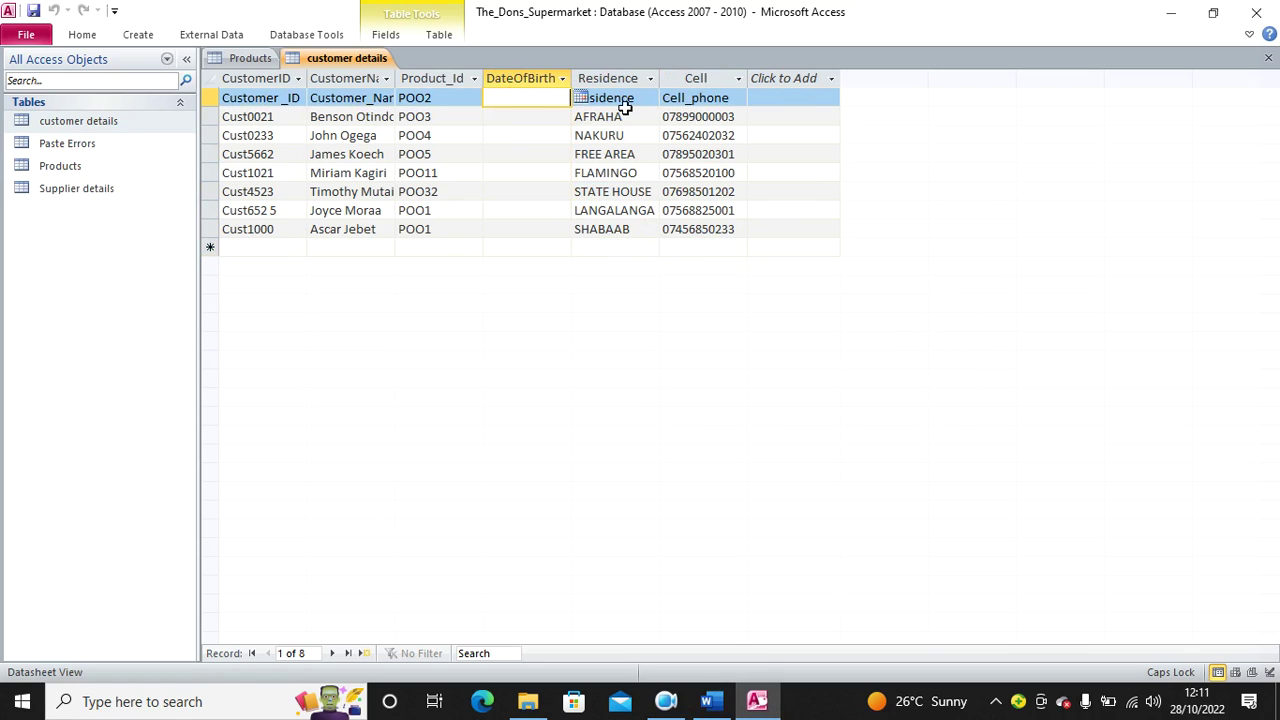
Try to copy only the first customer's date of birth from Word's Table 1 into the first record's DateOfBirth, and cancel the entry.
mouse_move(711, 701)
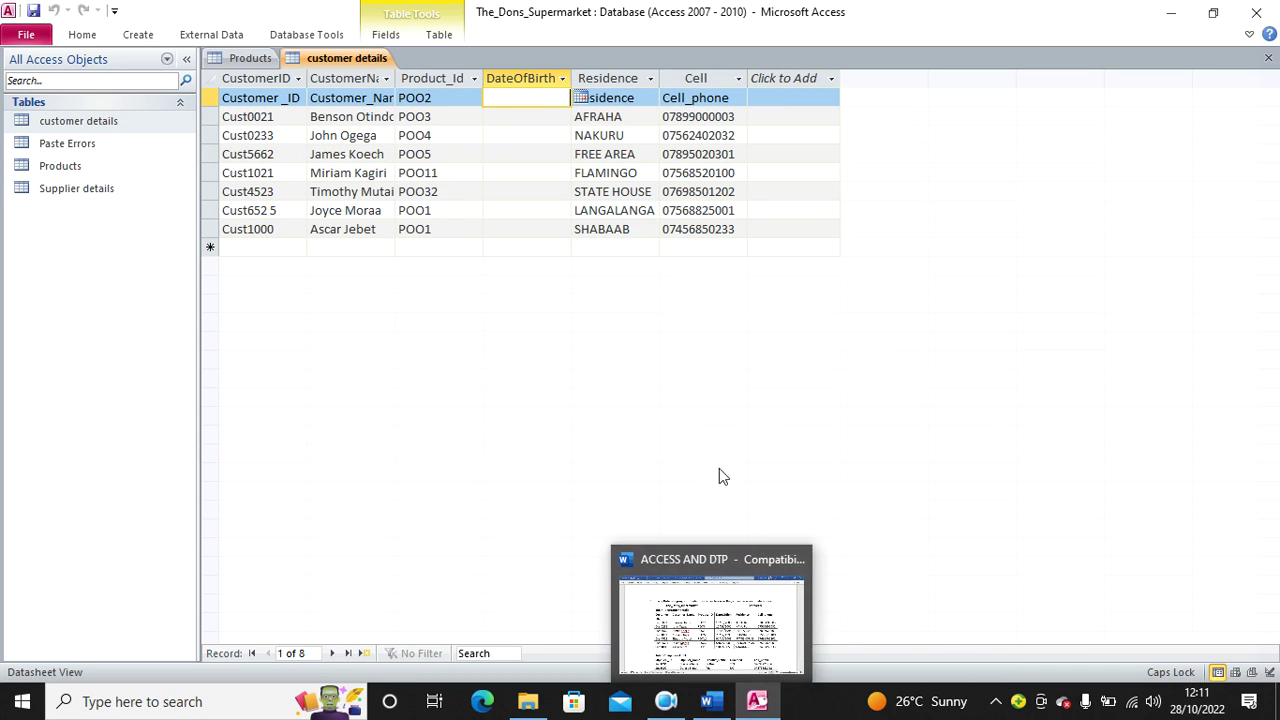
click(714, 703)
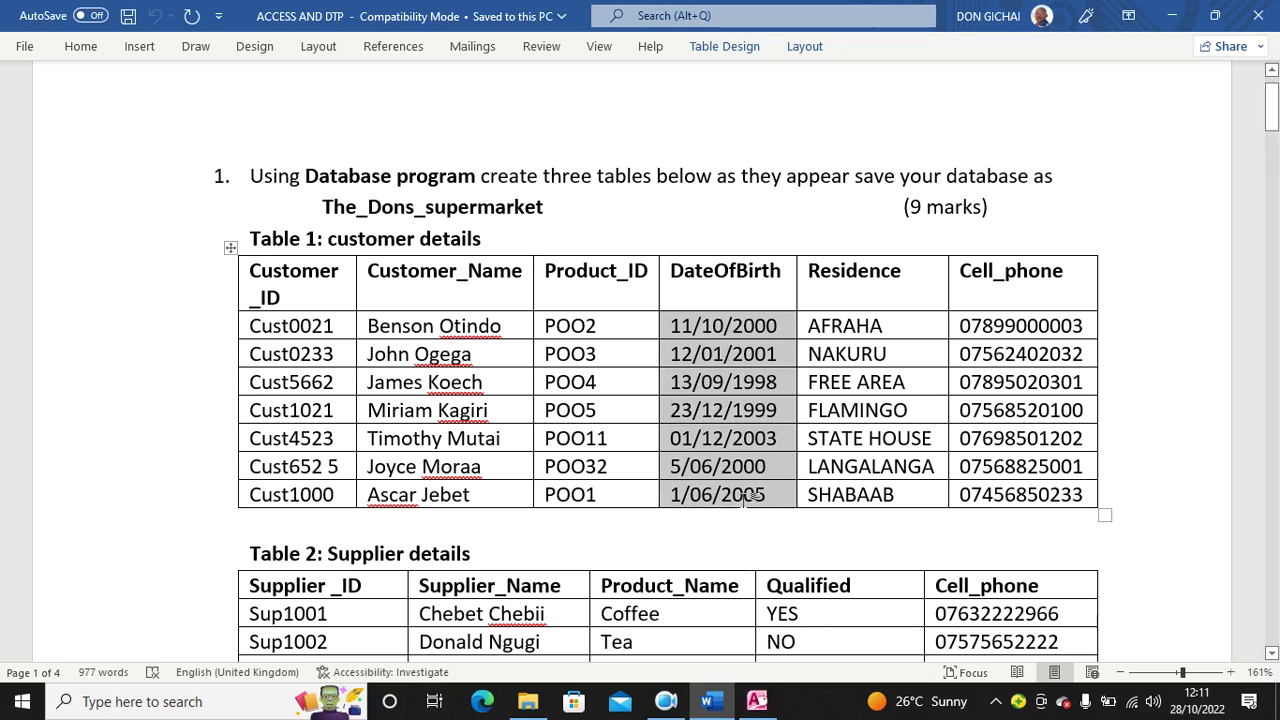
click(756, 330)
drag(781, 322, 666, 326)
key(ctrl+c)
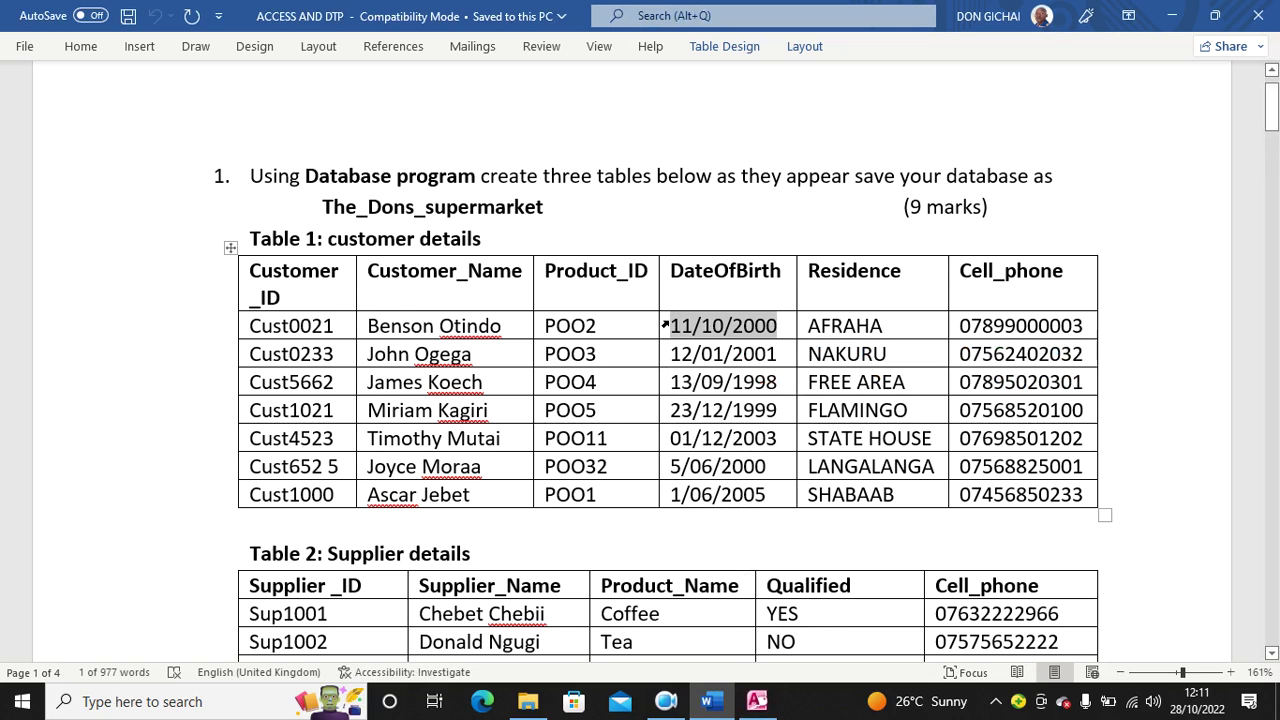
click(756, 701)
click(503, 116)
click(505, 97)
key(ctrl+v)
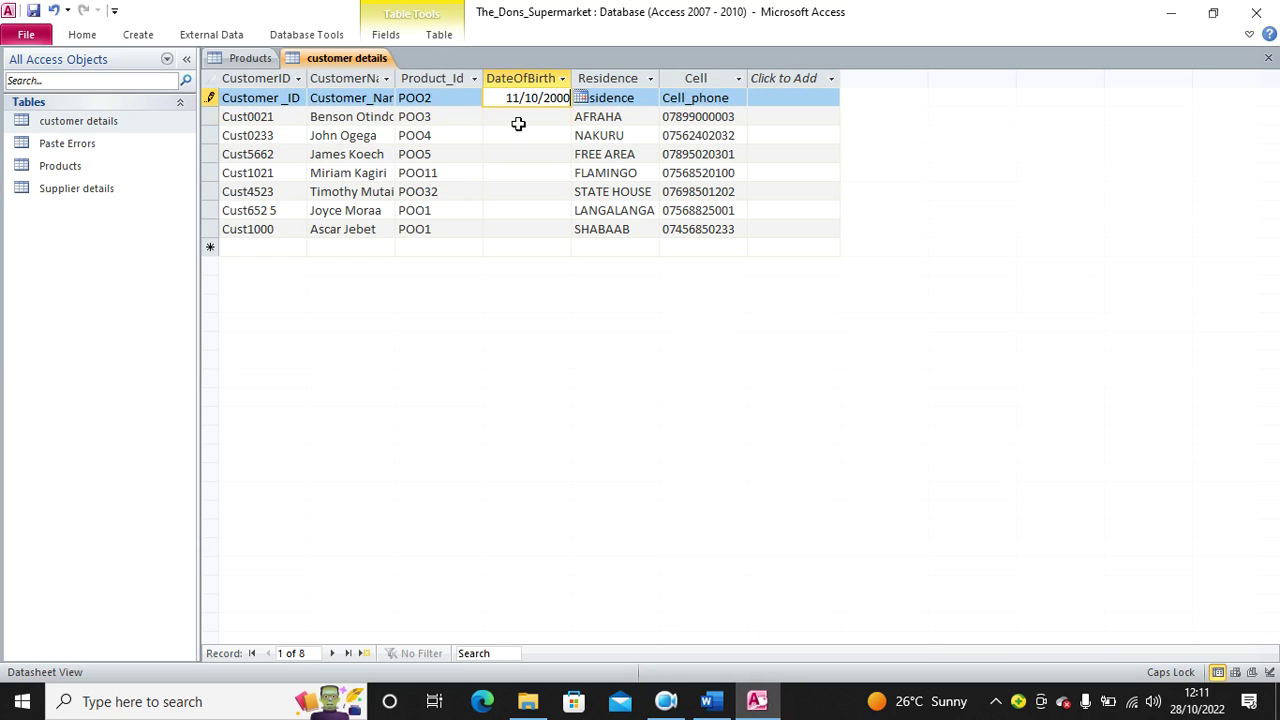
click(518, 122)
click(662, 238)
right_click(318, 61)
click(378, 142)
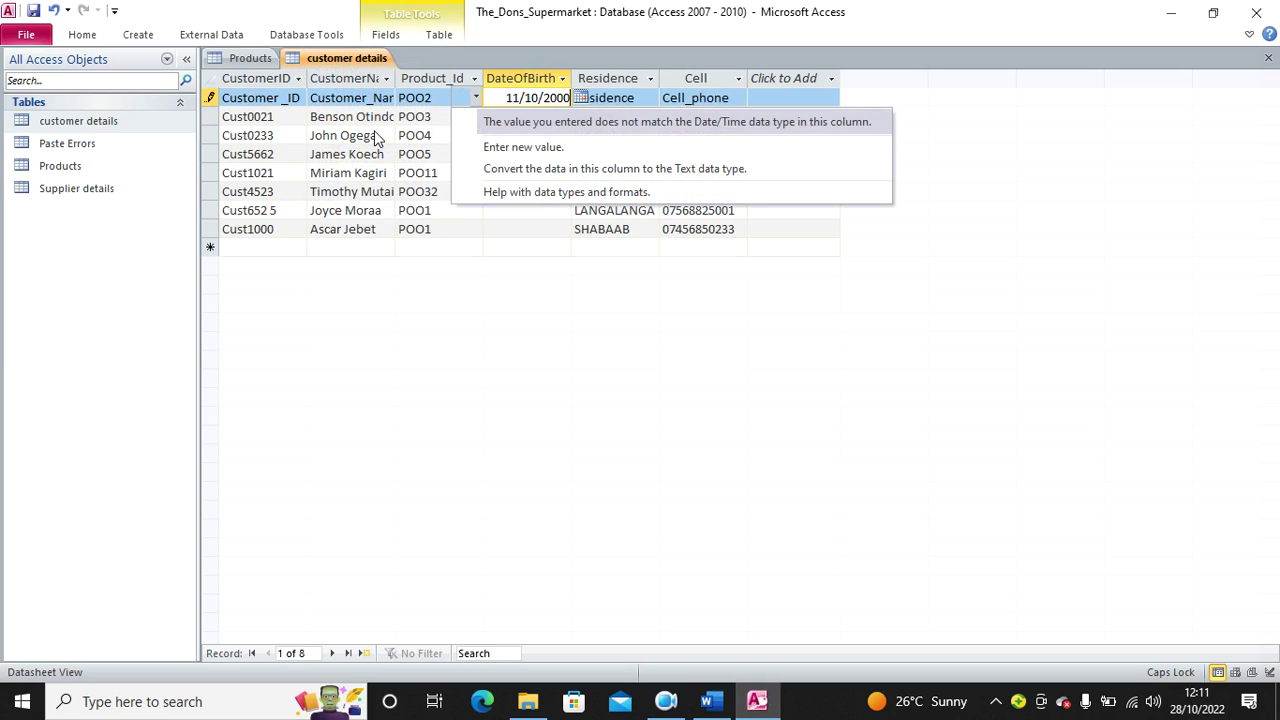
key(Escape)
key(Escape)
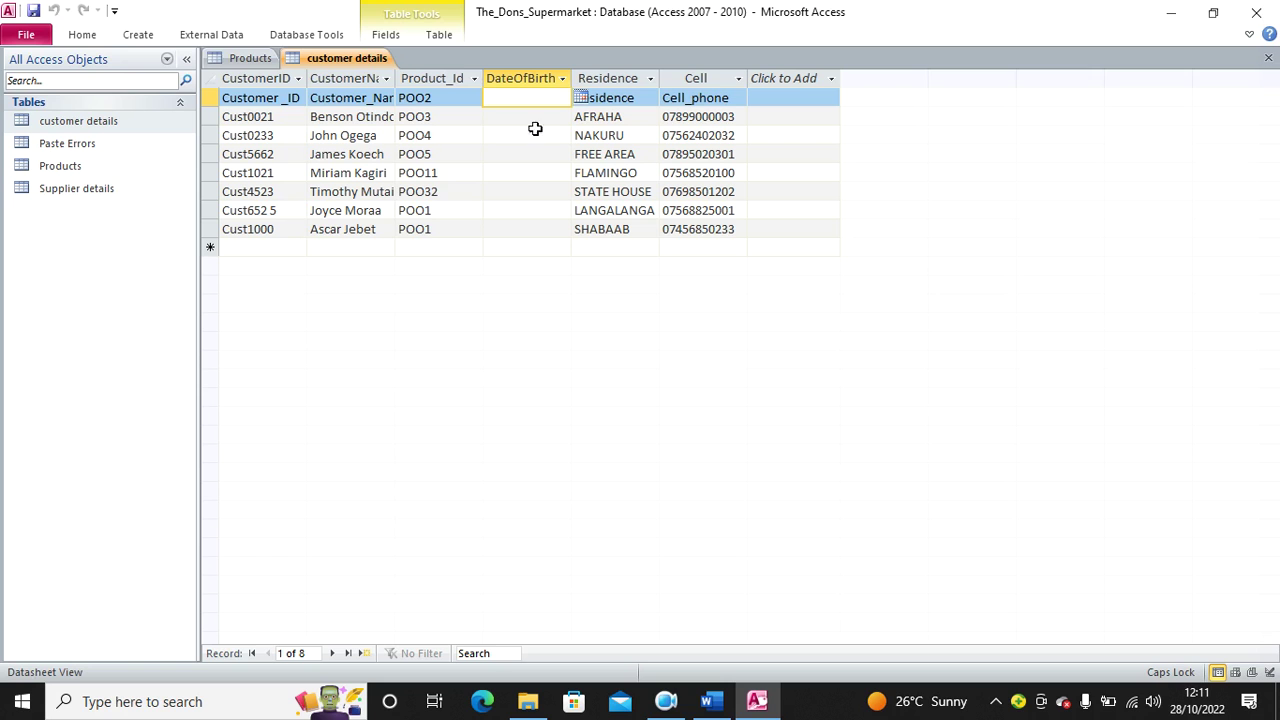
Open the customer details table in Design View and set the DateOfBirth field's data type to Text.
right_click(349, 60)
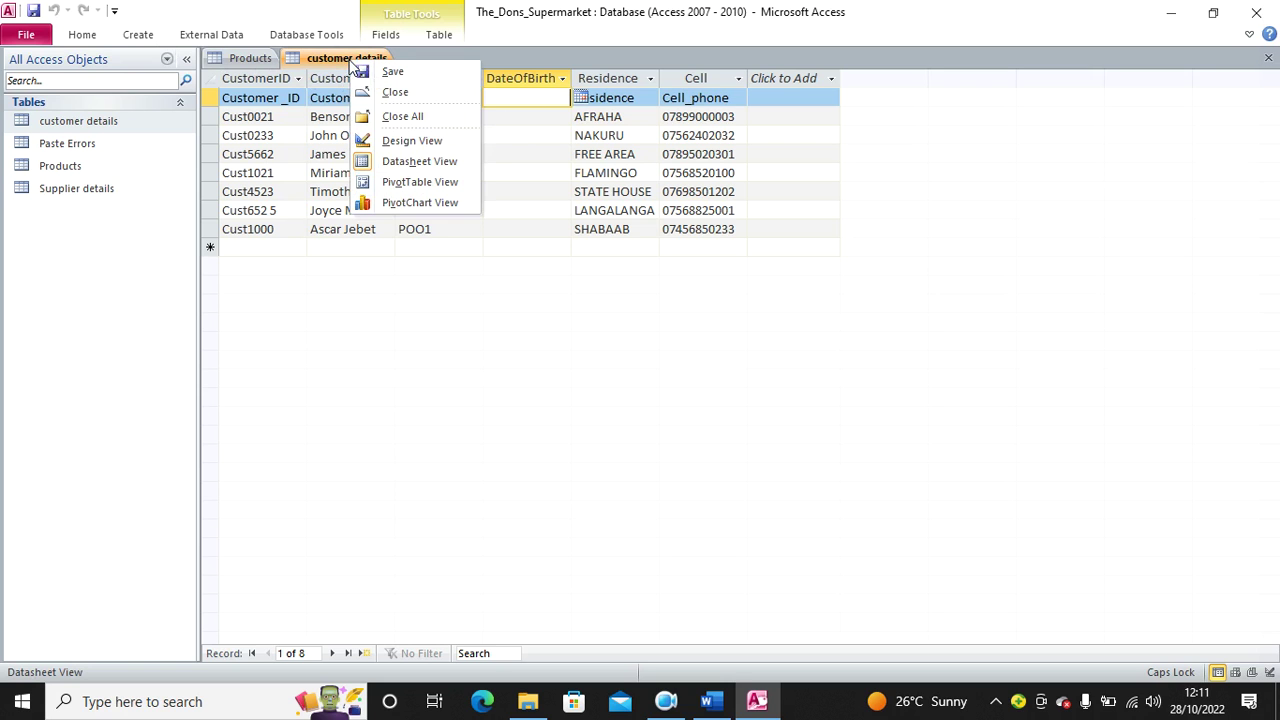
click(403, 137)
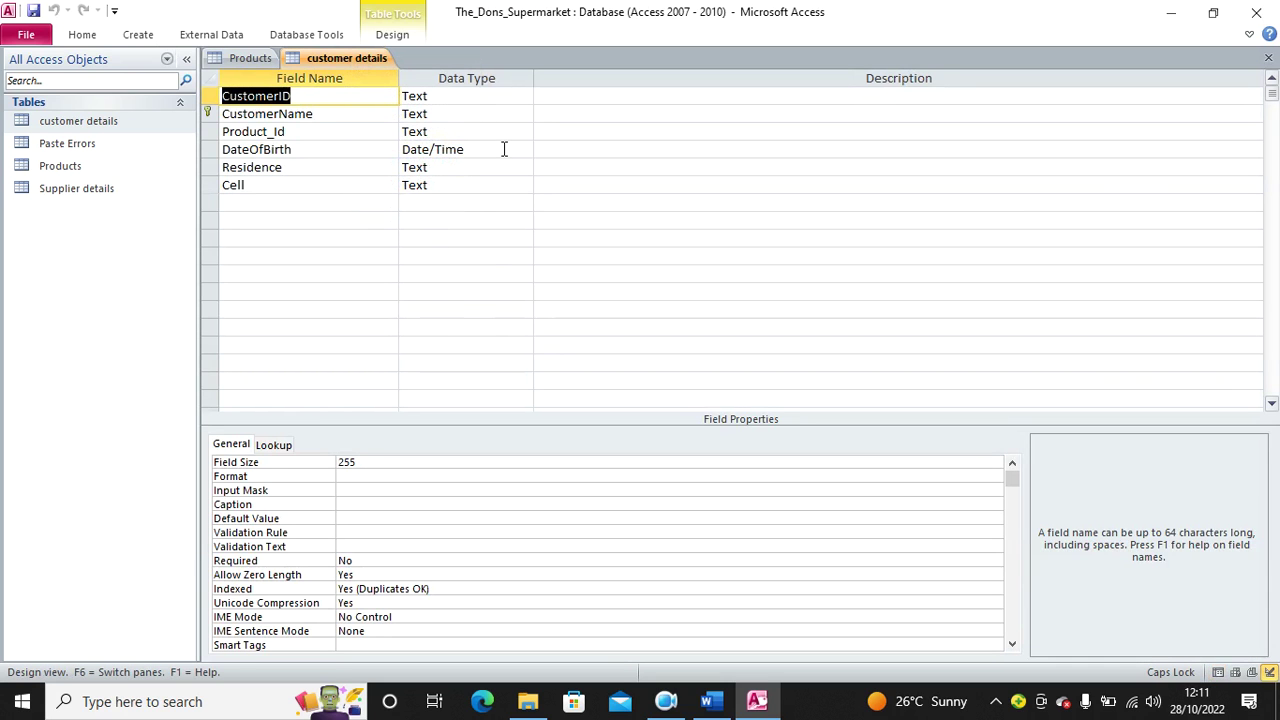
click(504, 149)
click(524, 149)
click(500, 166)
Copy the dates of birth from Word's Table 1 into the DateOfBirth field in Datasheet View, saving the changed table design.
click(703, 703)
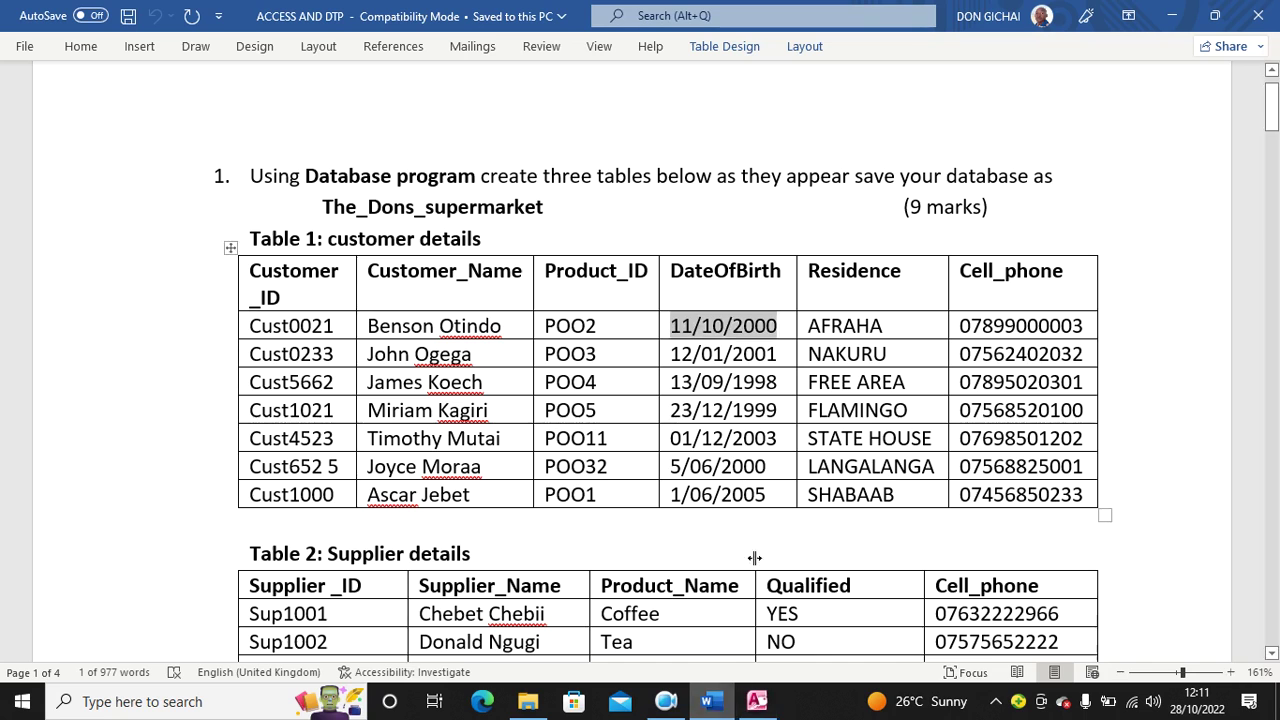
drag(661, 332, 728, 505)
key(ctrl+c)
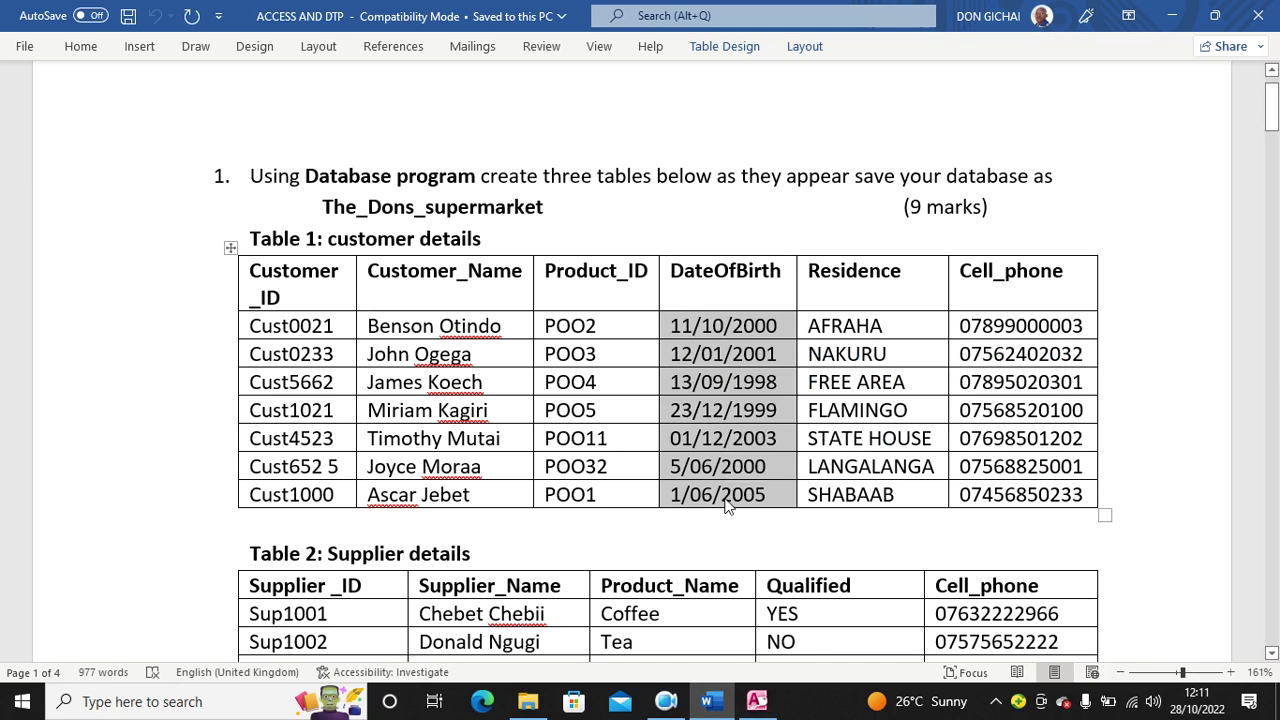
click(757, 701)
click(82, 35)
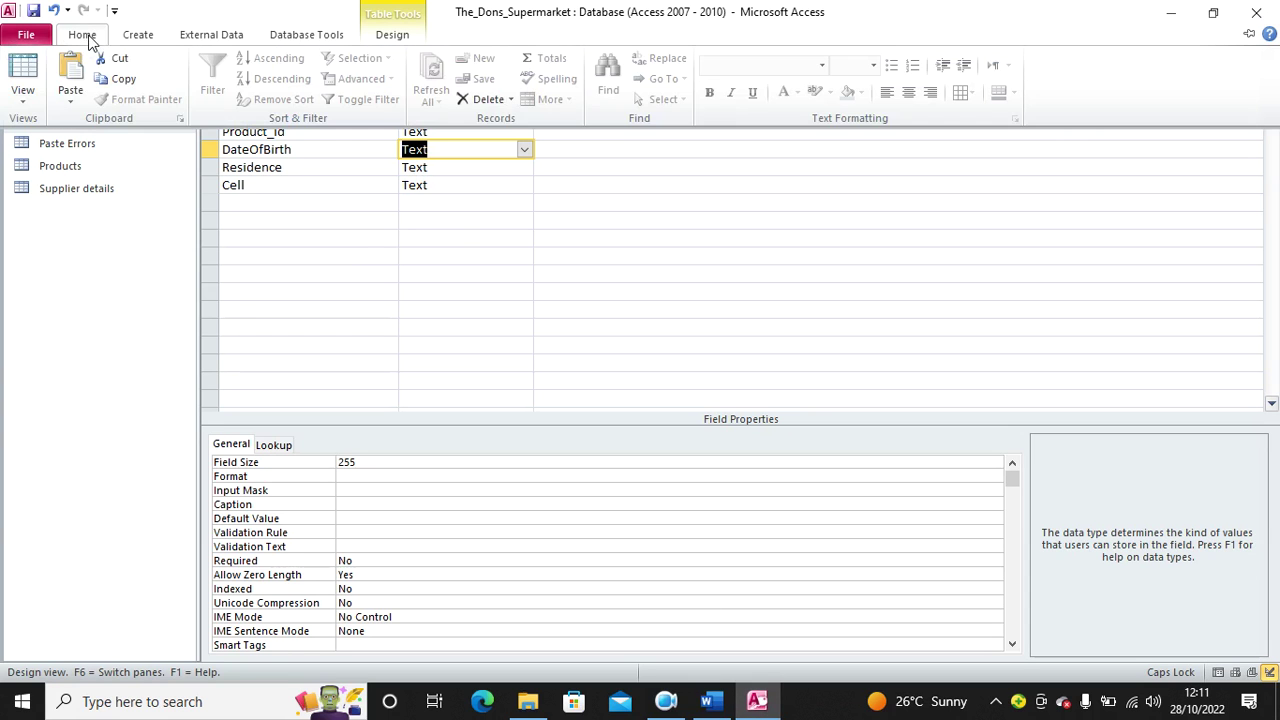
click(22, 80)
click(609, 403)
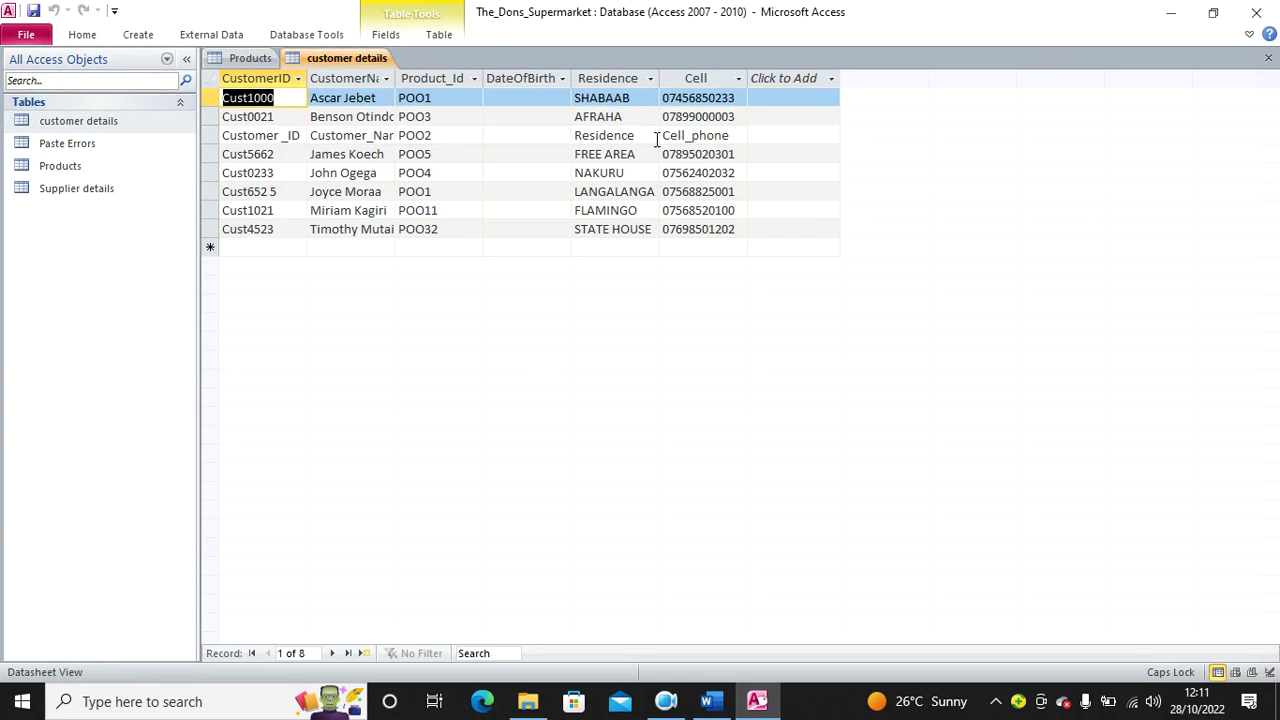
click(518, 71)
key(ctrl+v)
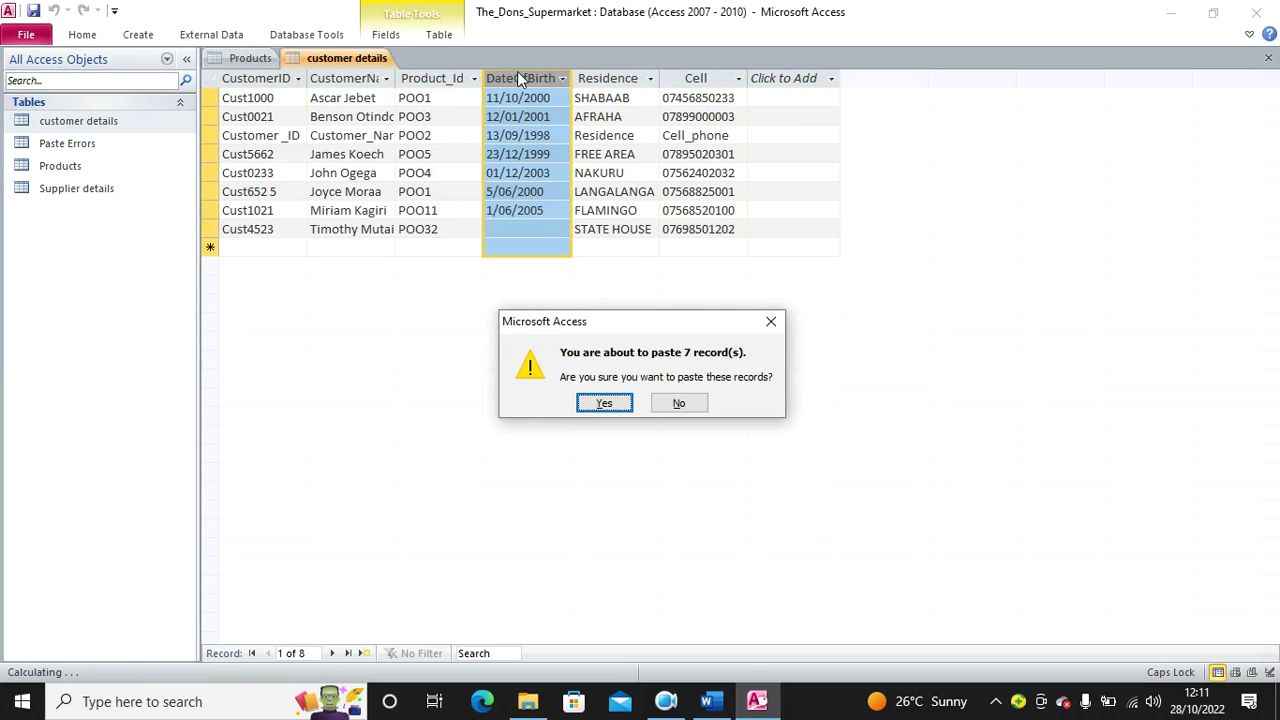
click(614, 405)
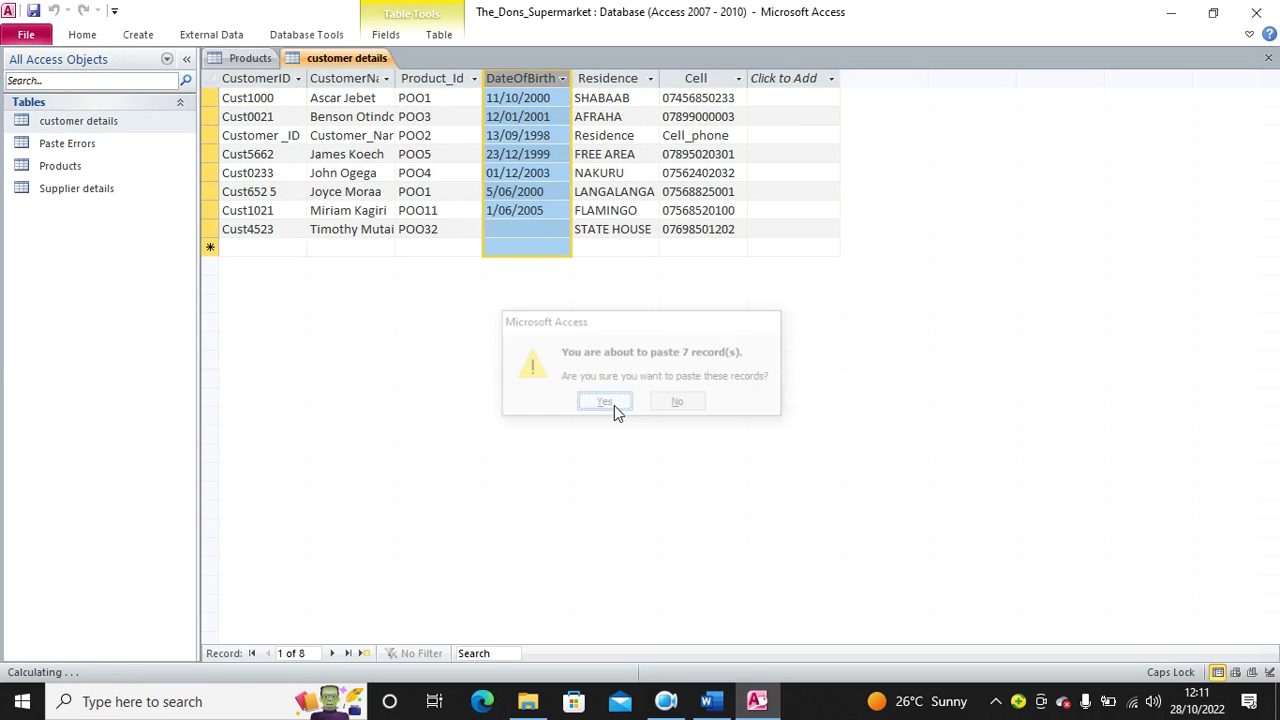
Enter the missing date of birth in the last customer record, and close the customer details and Products tables.
click(497, 228)
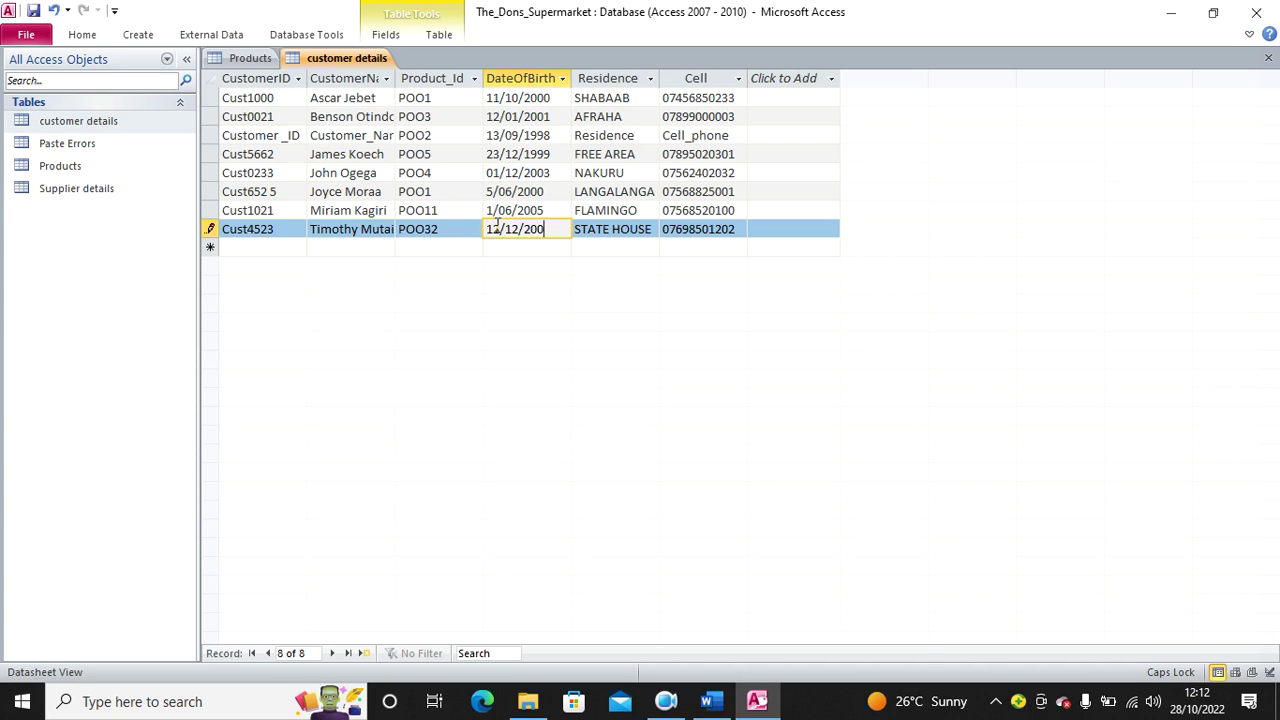
click(830, 95)
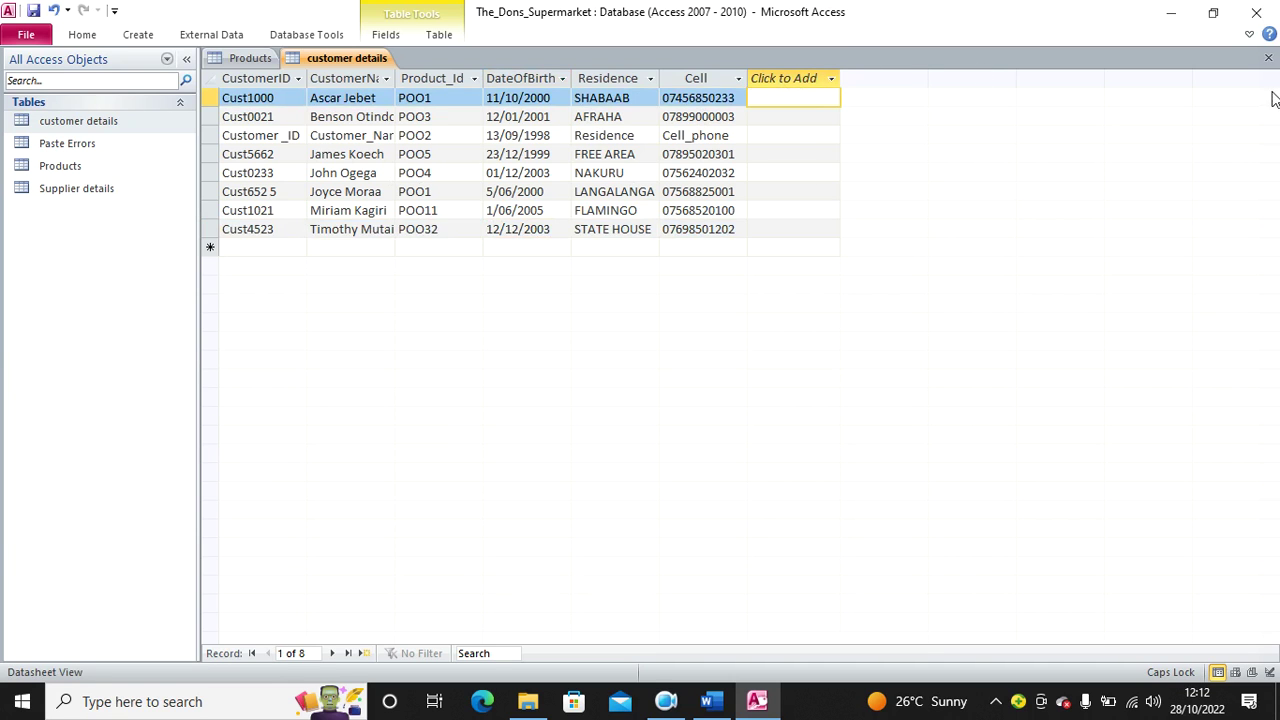
click(1268, 57)
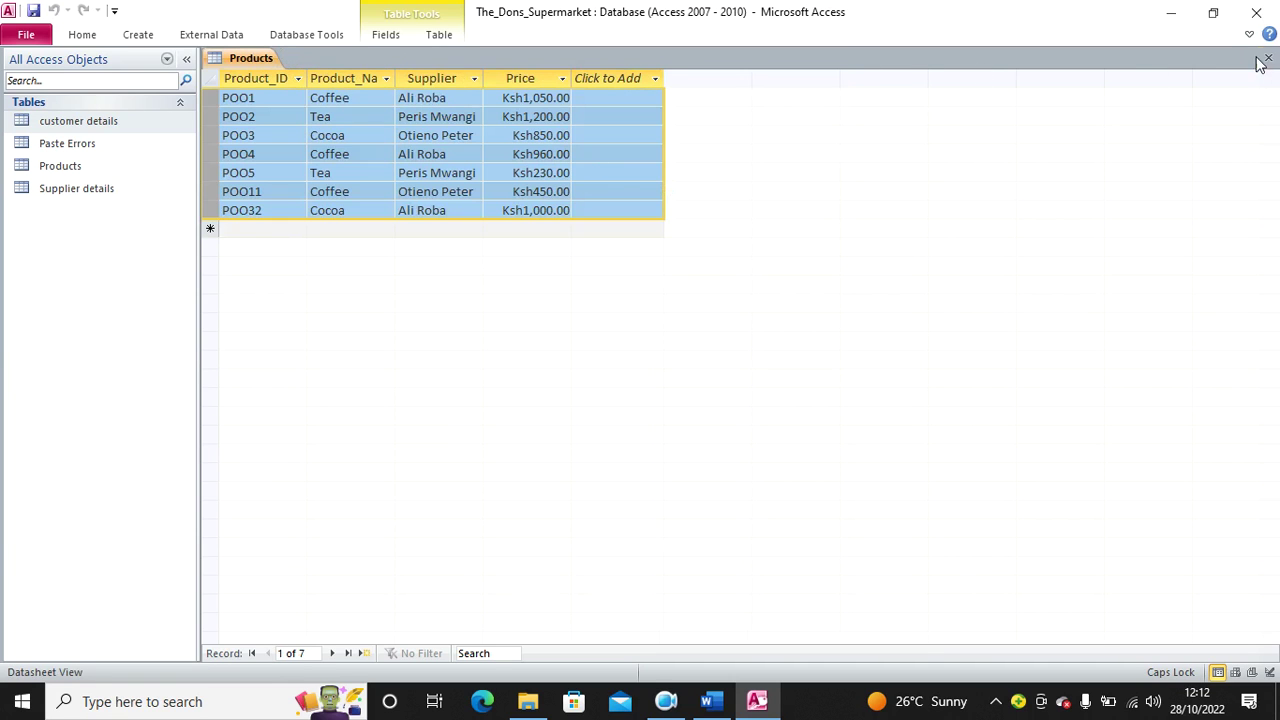
click(1268, 58)
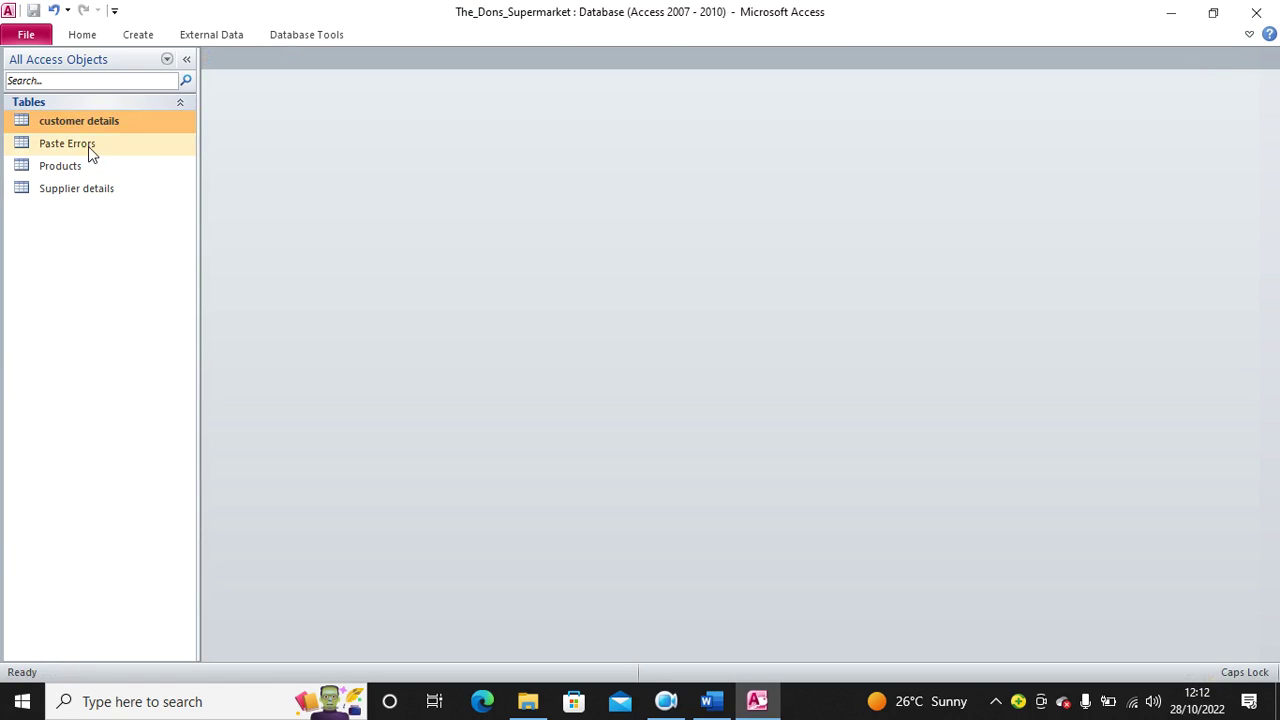
Check the relationship task in Word, return to Access, open the Relationships window and remove both MSysNavPane tables from its layout.
click(710, 702)
scroll(380, 395, down, 8)
scroll(370, 380, down, 5)
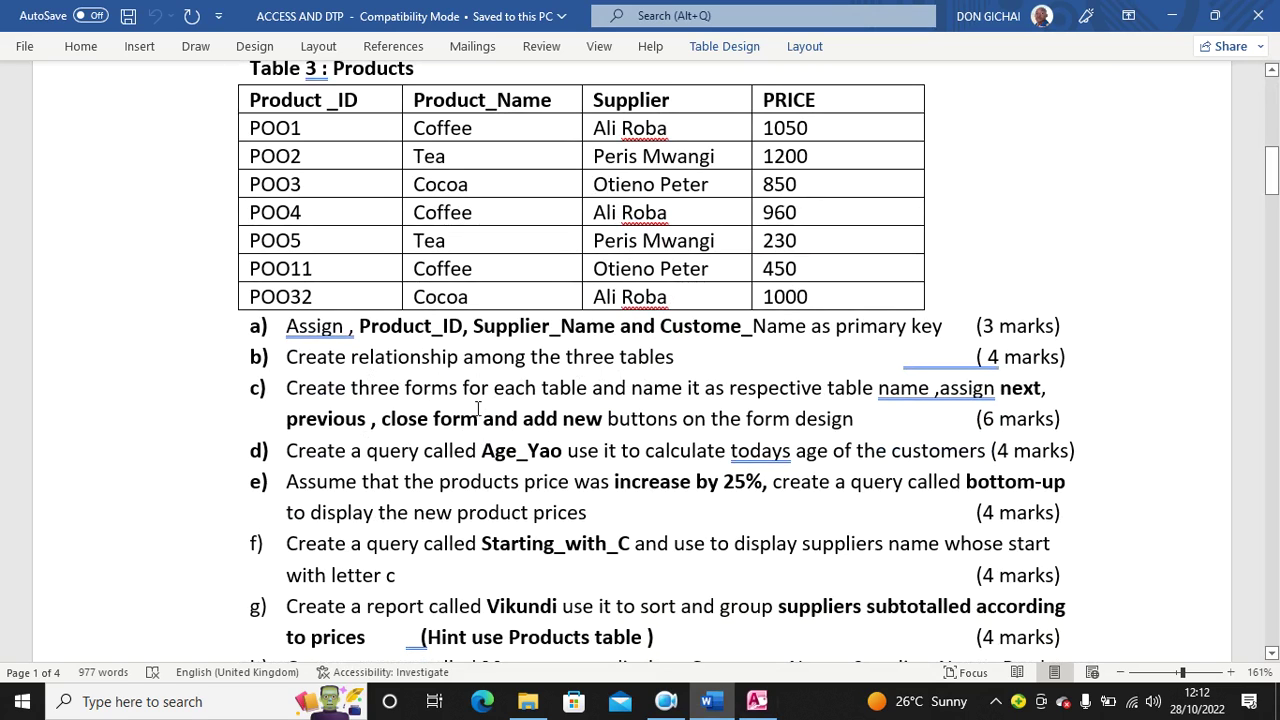
click(757, 702)
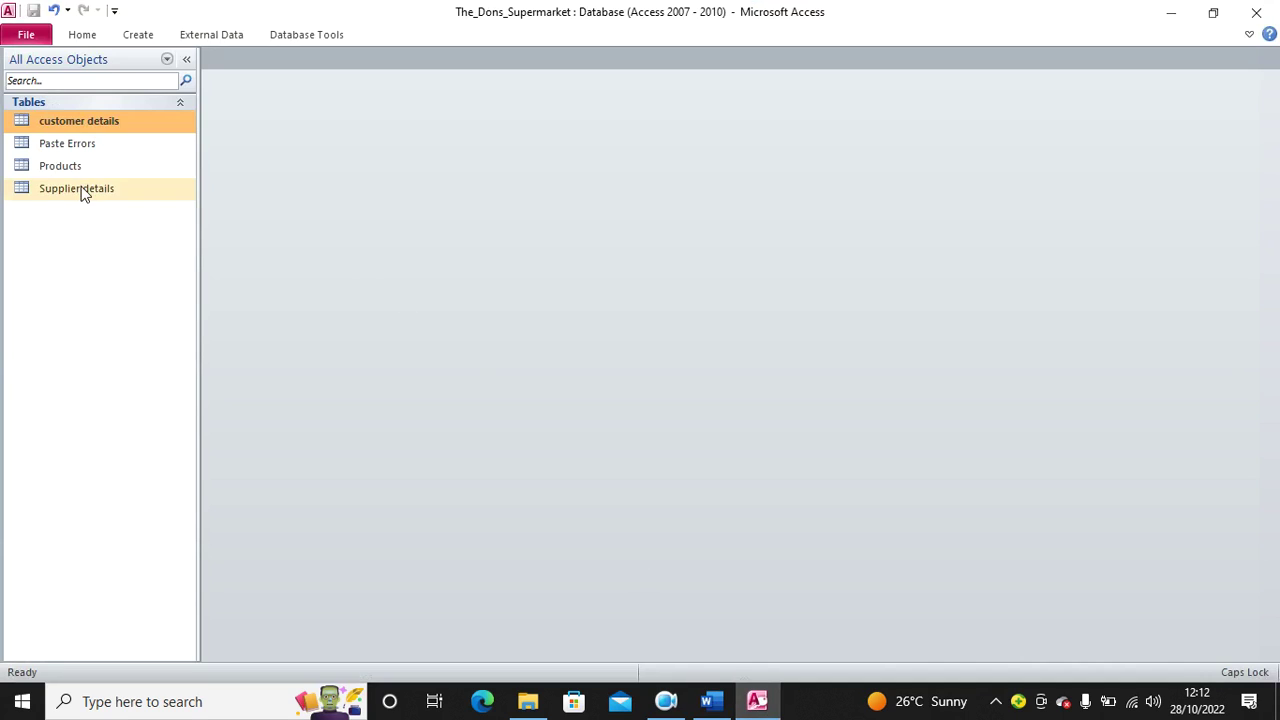
click(298, 35)
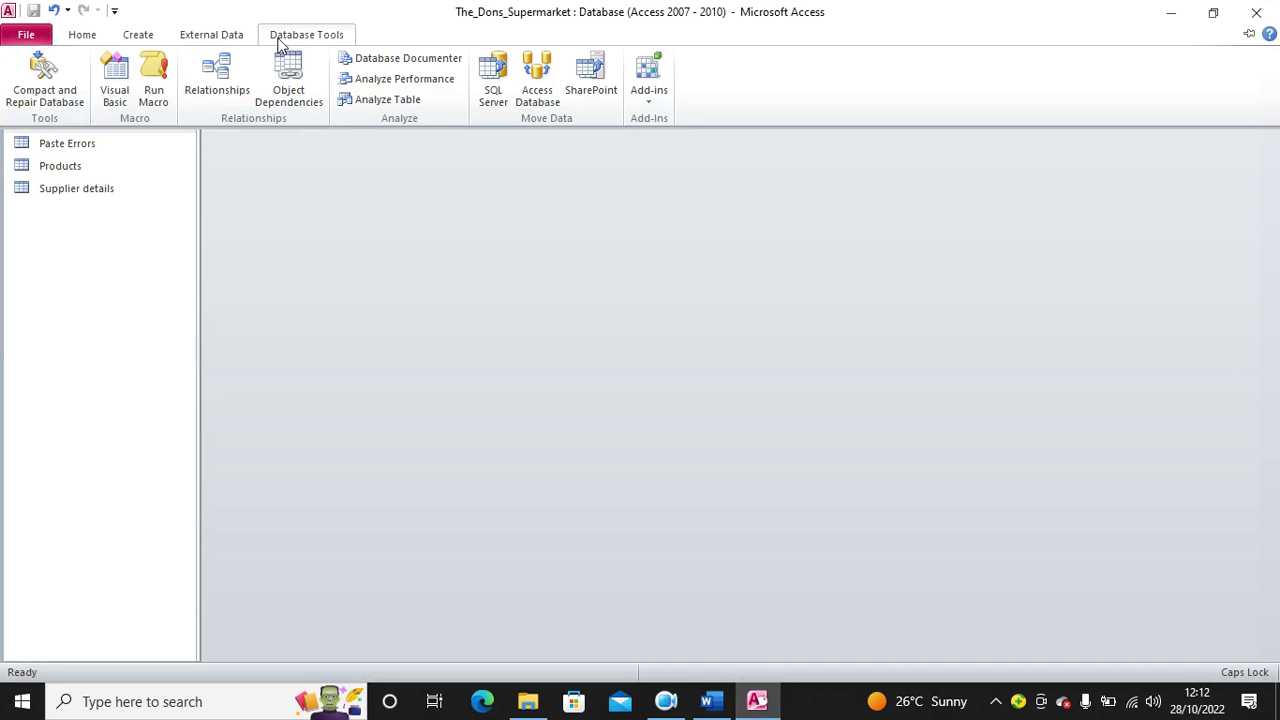
click(222, 82)
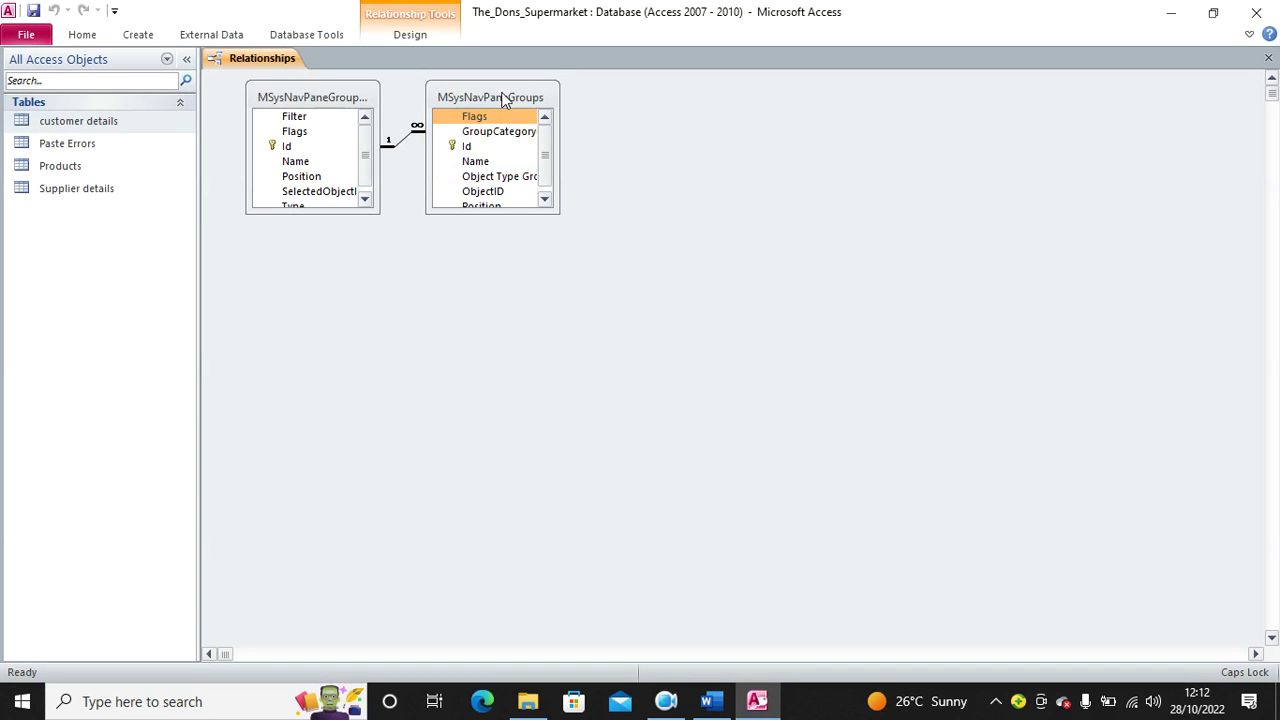
key(Delete)
click(343, 116)
key(Delete)
Add the customer details, Products and Supplier details tables to the relationships layout.
right_click(304, 176)
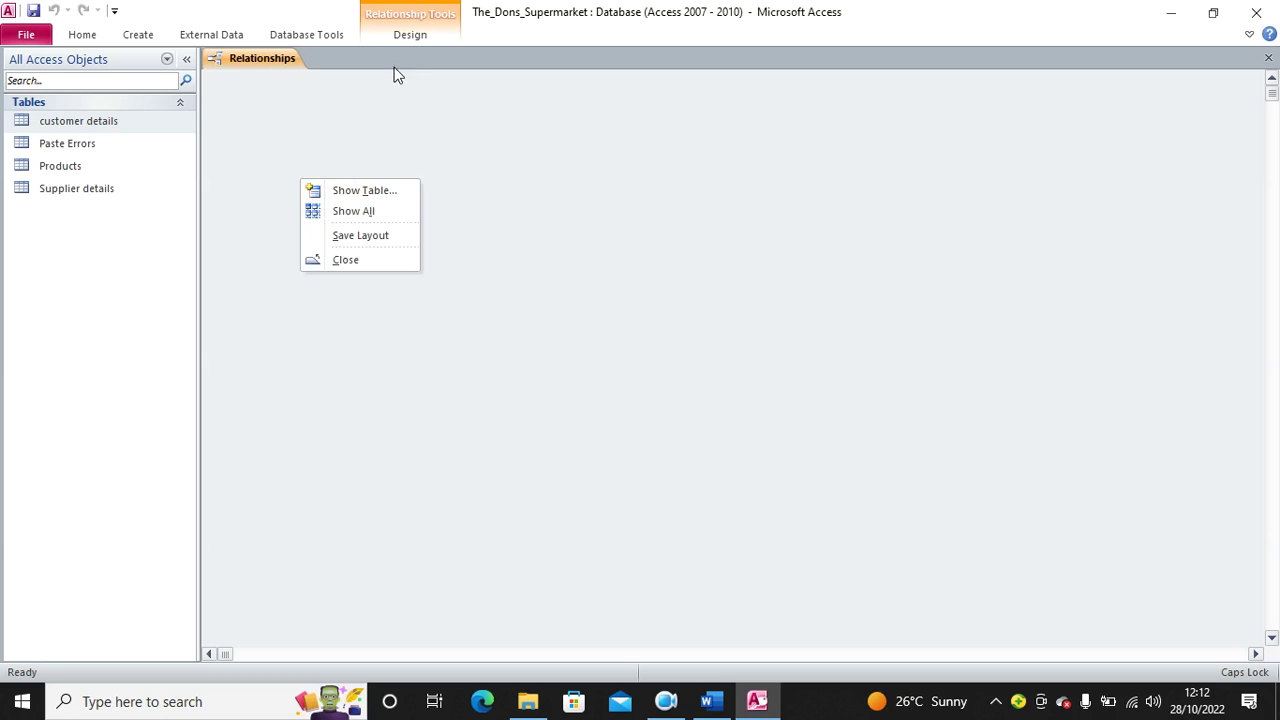
click(400, 38)
click(224, 74)
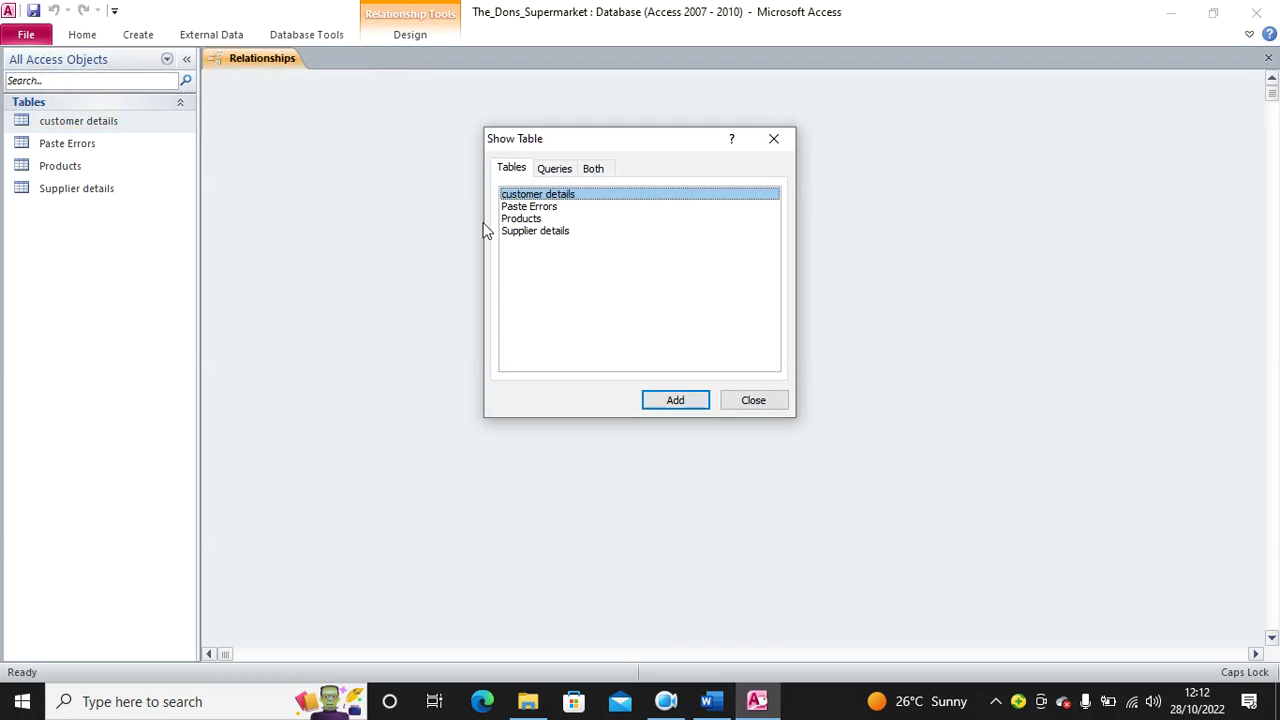
double_click(545, 197)
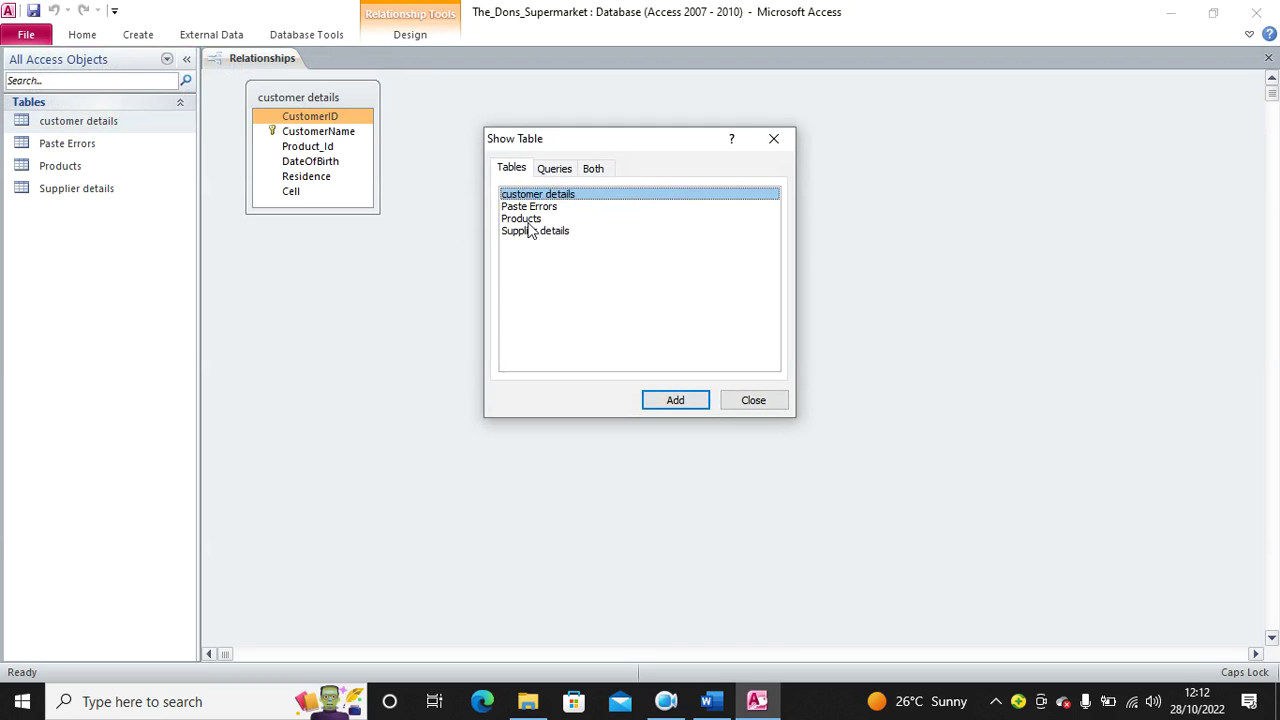
double_click(521, 218)
double_click(530, 231)
click(773, 138)
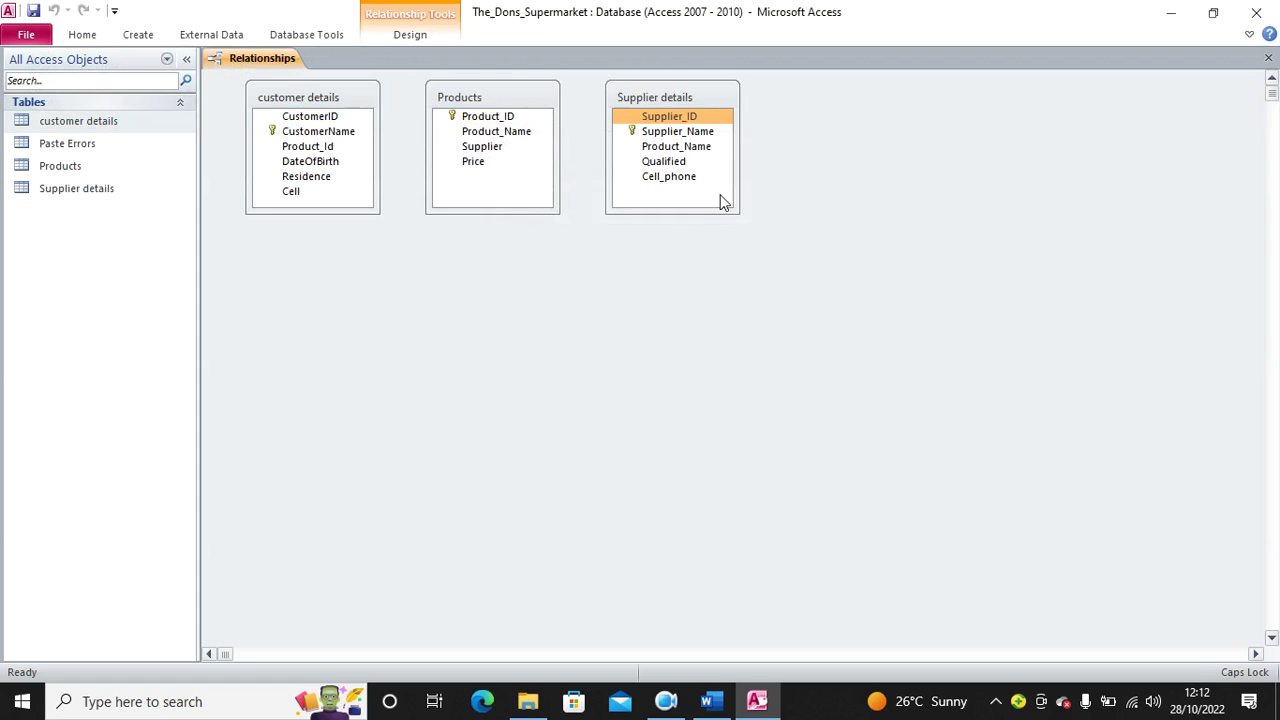
Move the Supplier details table away from Products and relate its Supplier_Name to the Supplier field in Products, enforcing referential integrity.
mouse_move(482, 152)
mouse_down()
mouse_move(714, 140)
mouse_move(686, 138)
mouse_move(845, 340)
mouse_up()
click(535, 287)
click(748, 198)
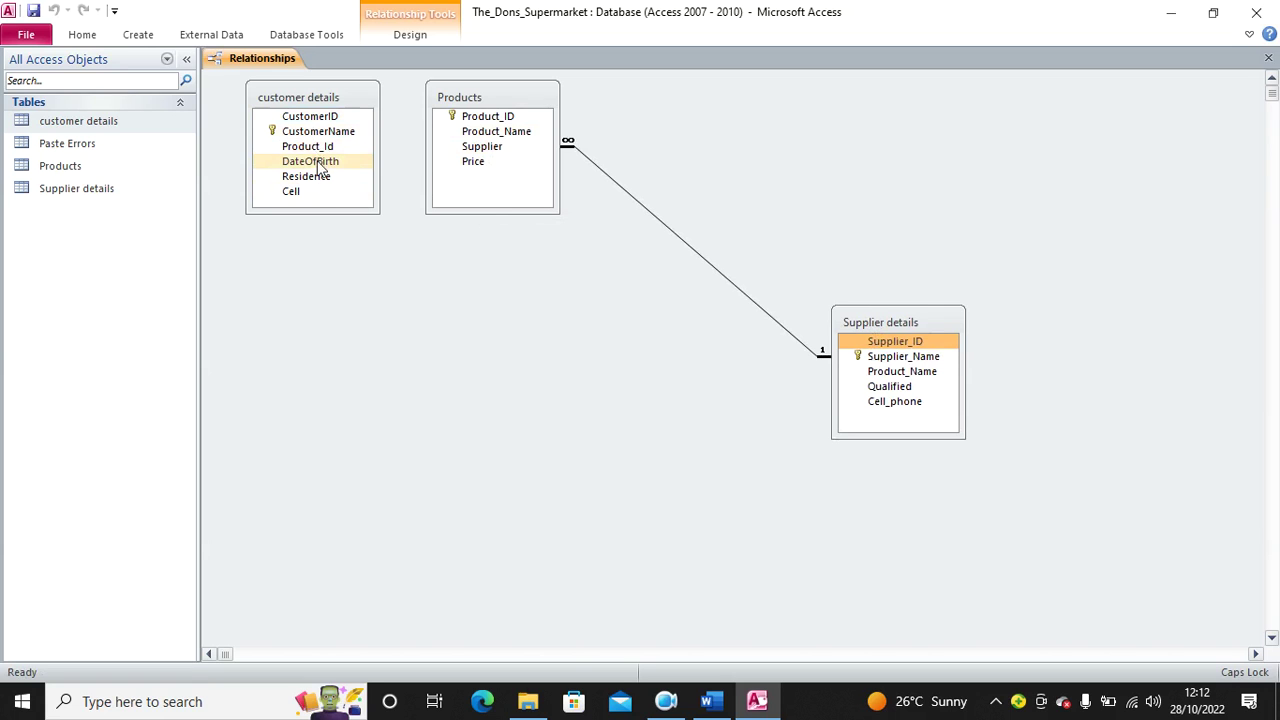
Relate Product_Id in customer details to Product_ID in Products with referential integrity enforced, spacing the tables apart before closing the Relationships window.
drag(318, 150, 472, 120)
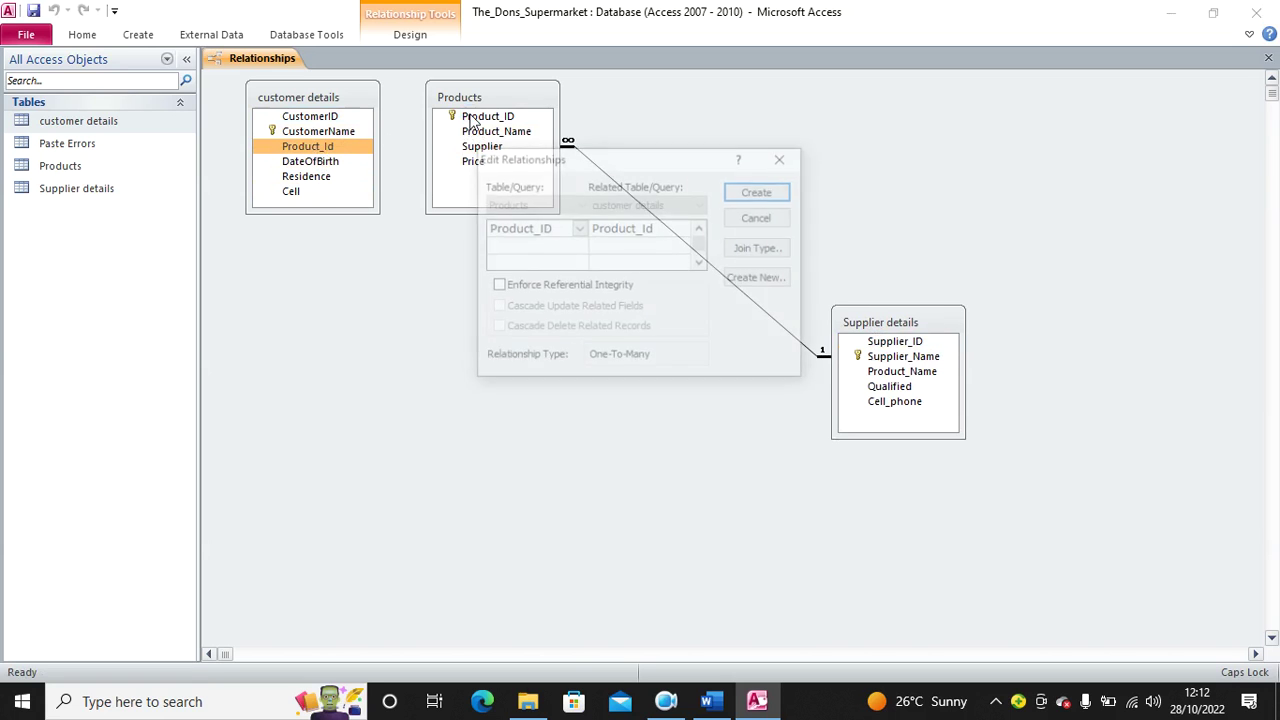
click(499, 284)
click(748, 195)
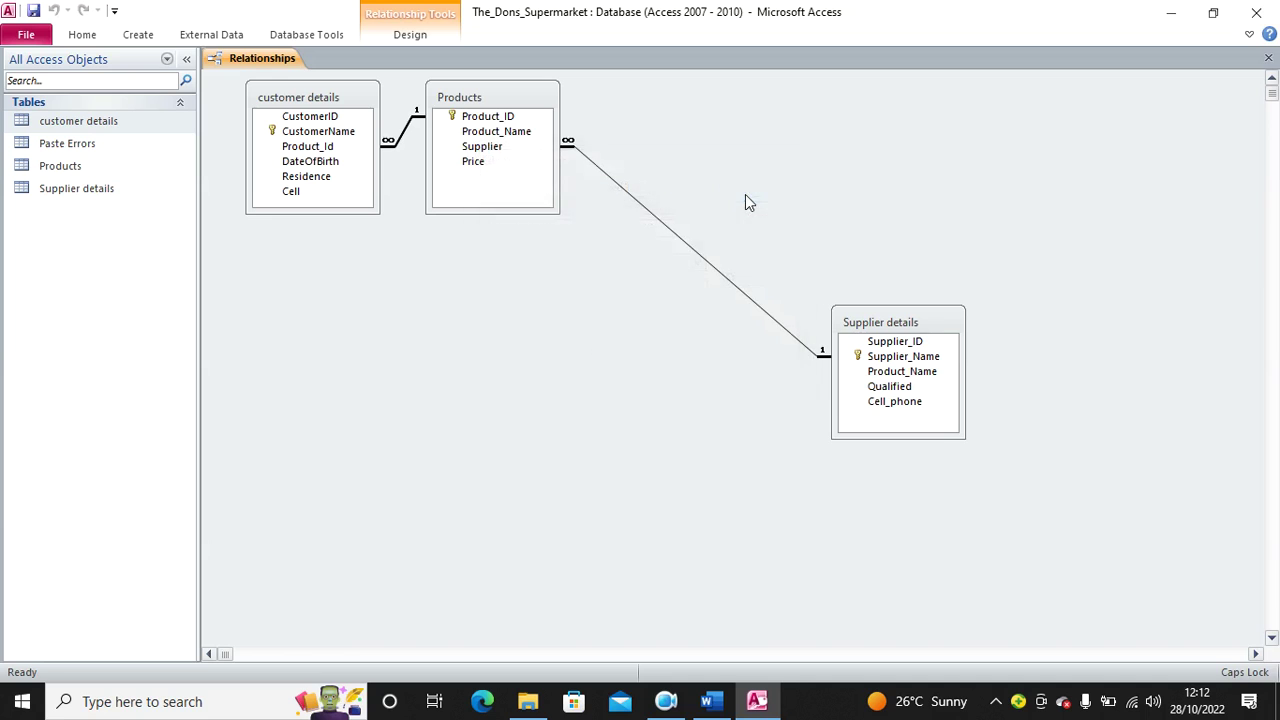
drag(505, 97, 602, 115)
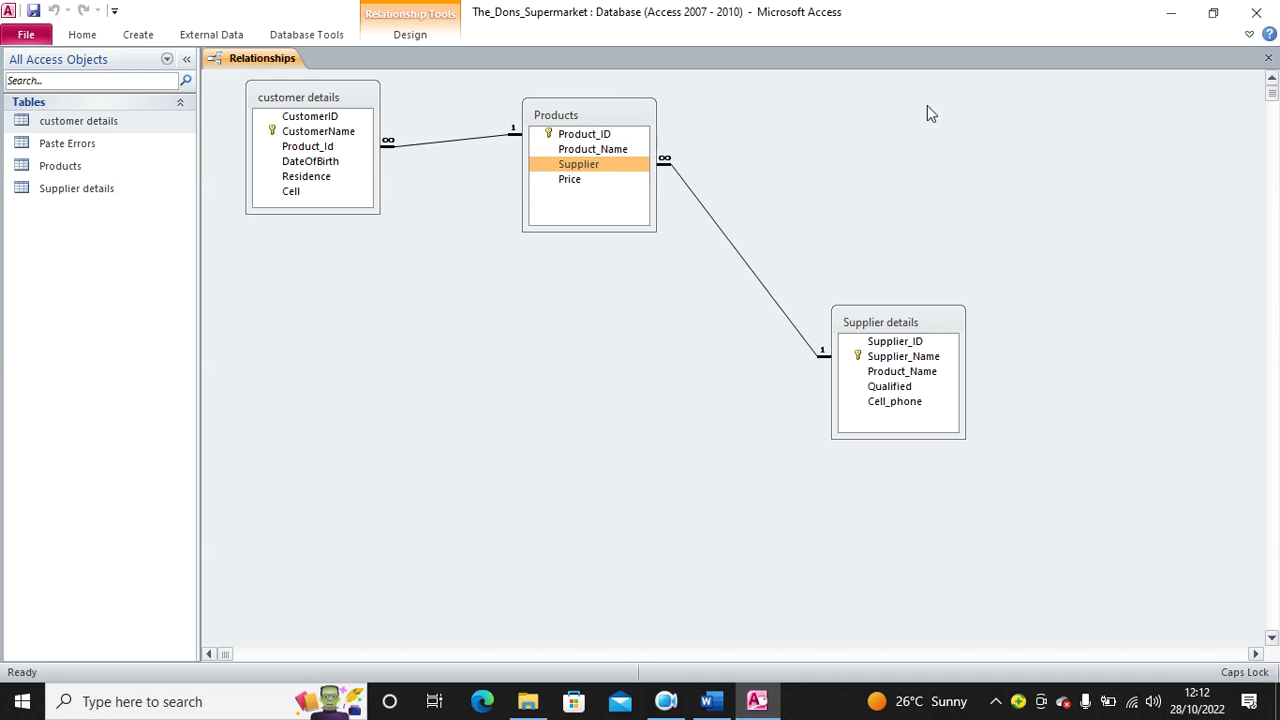
click(1268, 57)
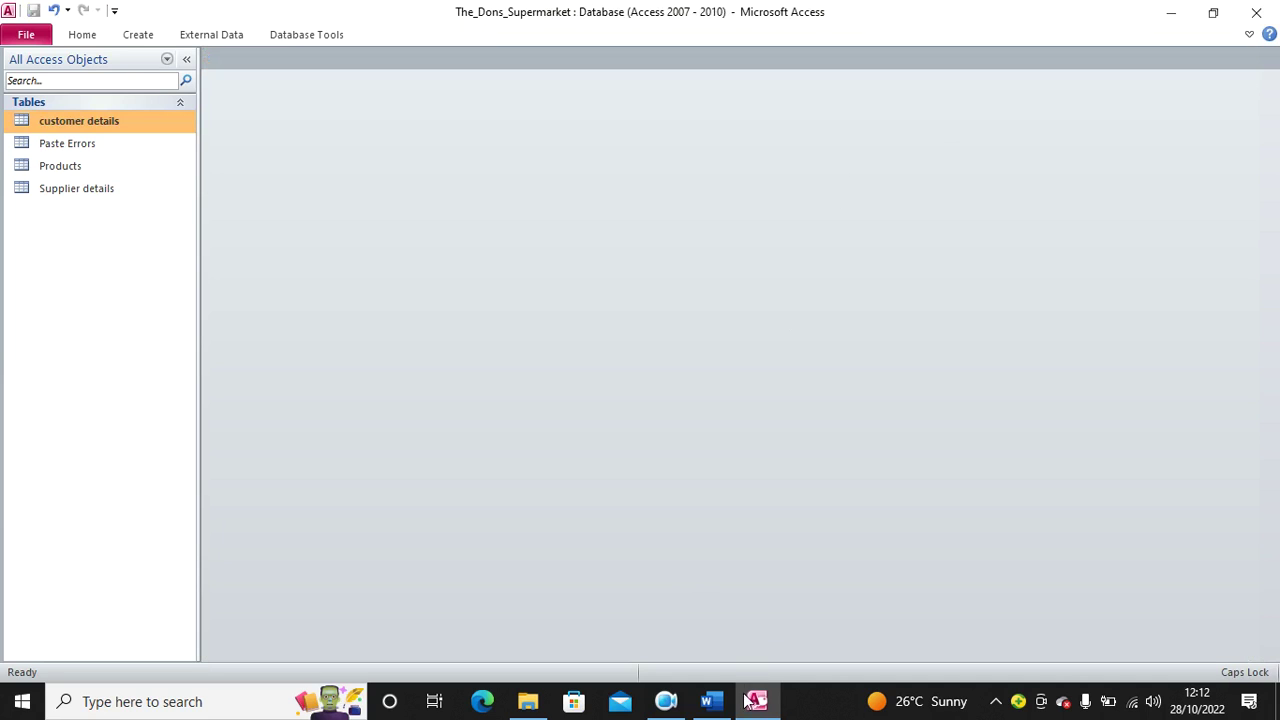
Check the forms task in Word, and back in Access create a form from the customer details table.
click(710, 701)
scroll(628, 400, down, 3)
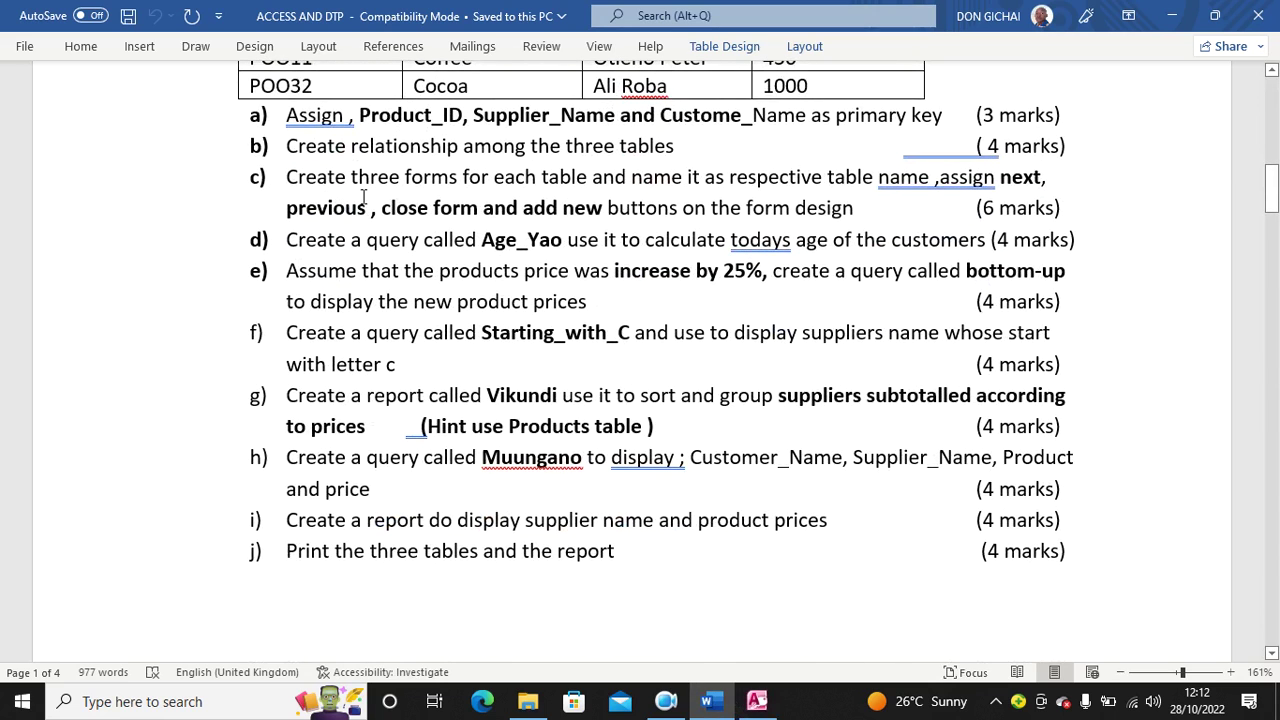
click(757, 701)
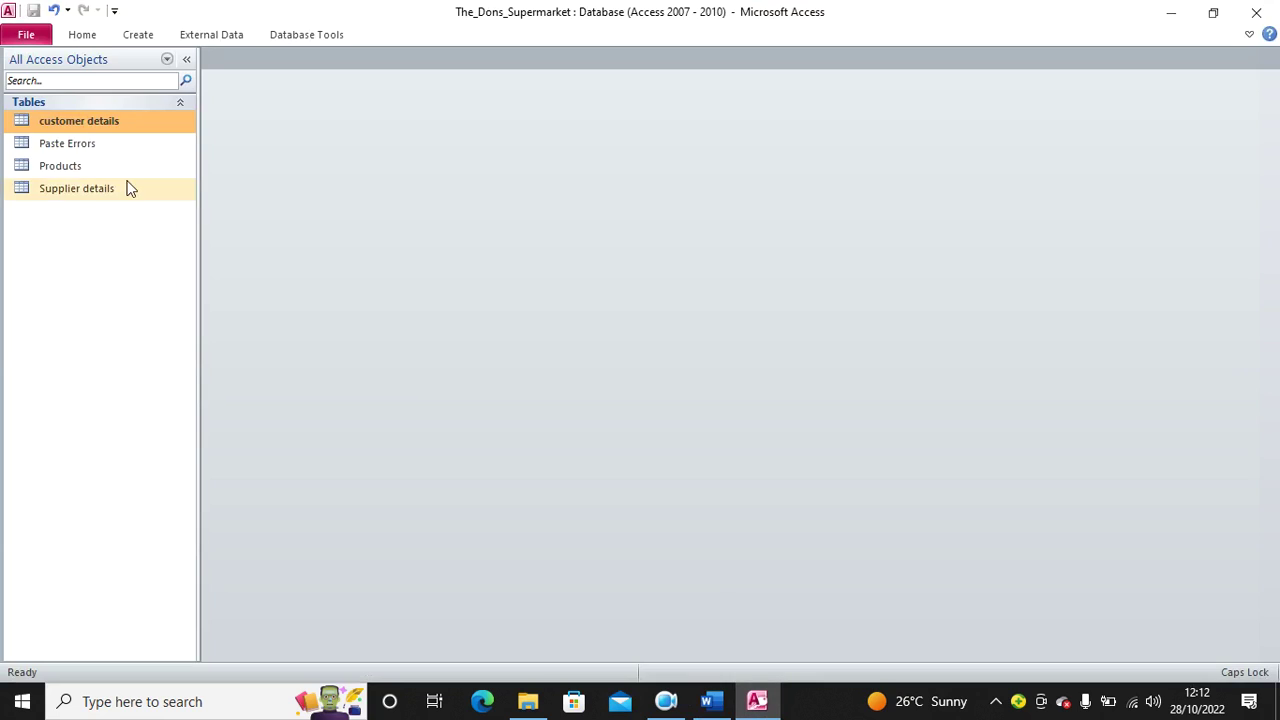
click(136, 35)
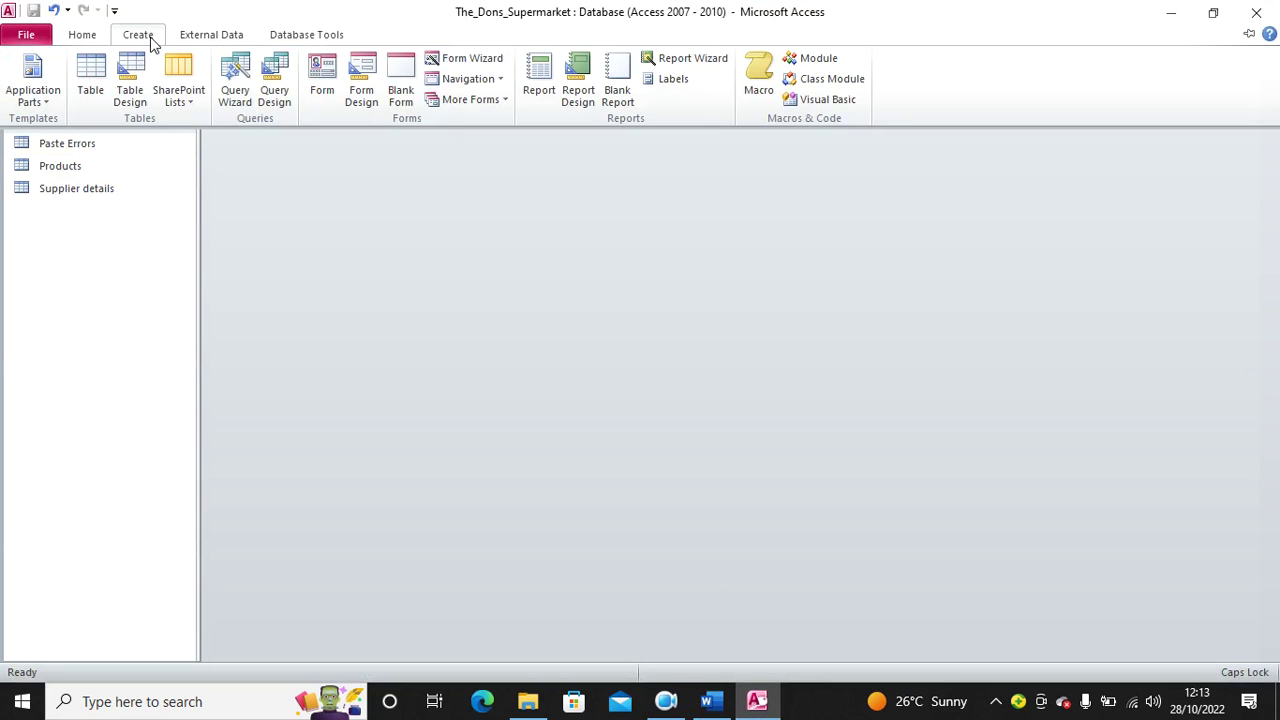
click(322, 80)
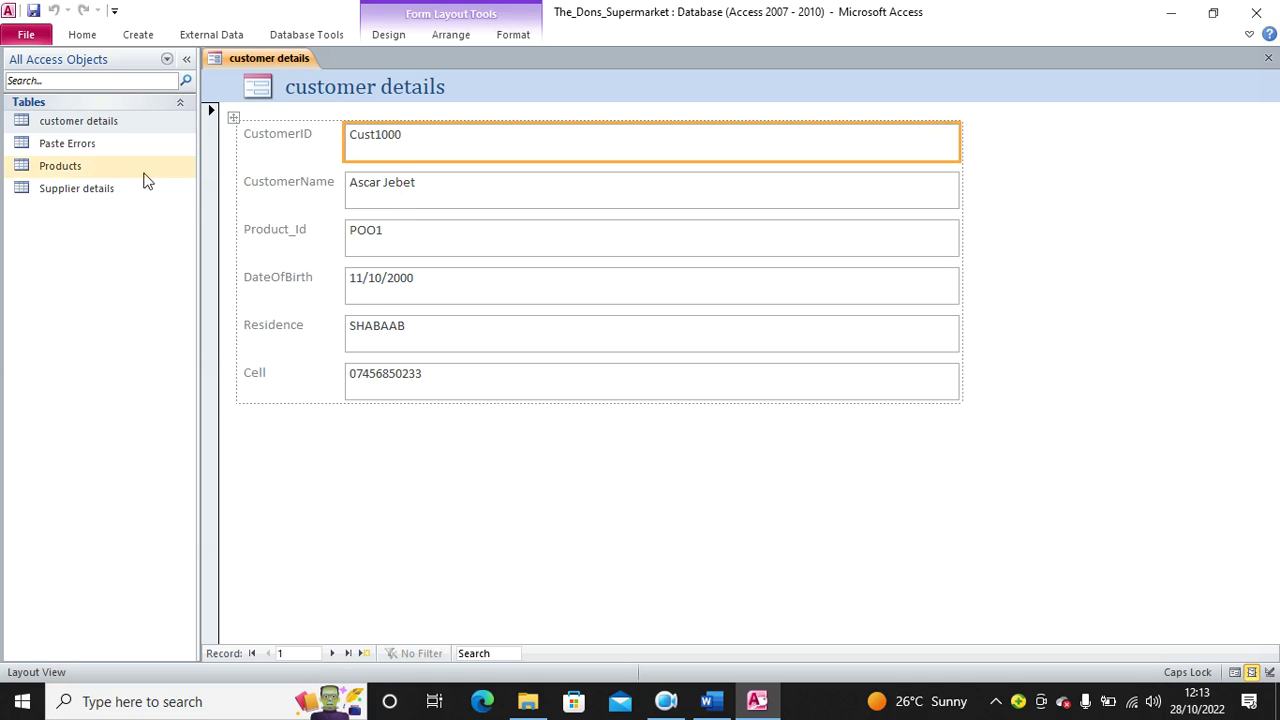
Create one form from the Products table and another from the Supplier details table.
click(62, 166)
click(138, 34)
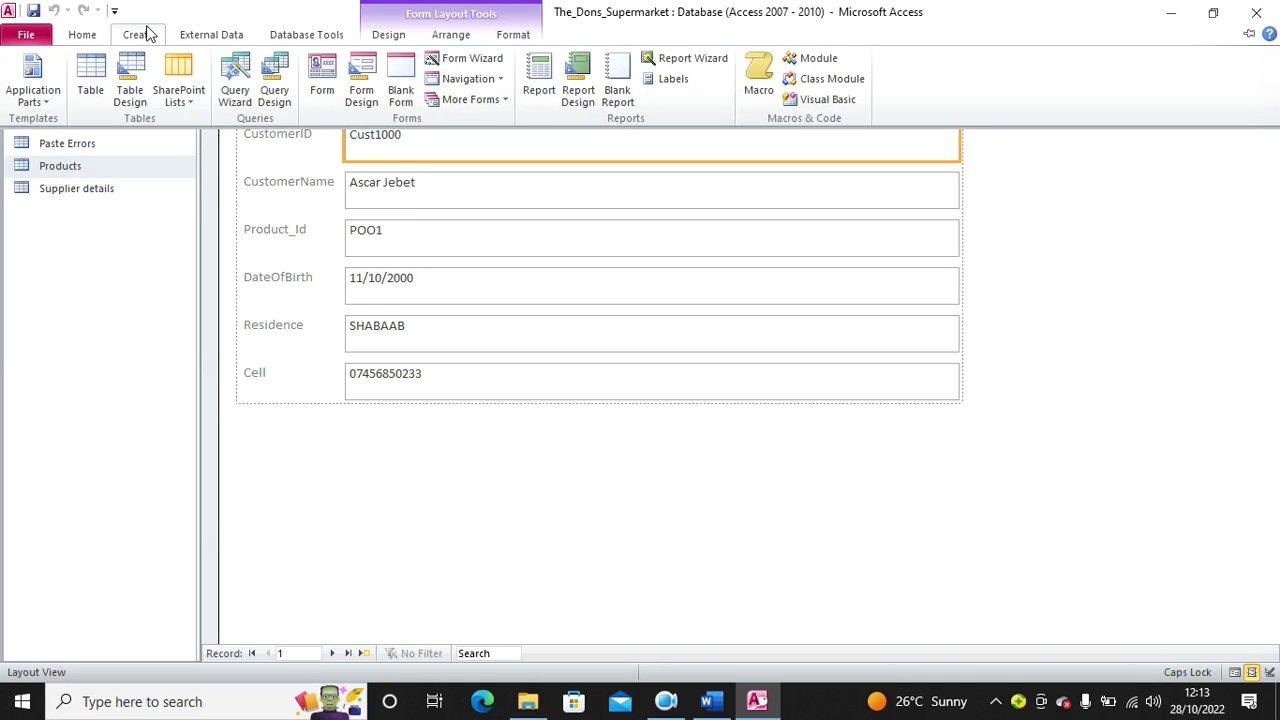
click(304, 82)
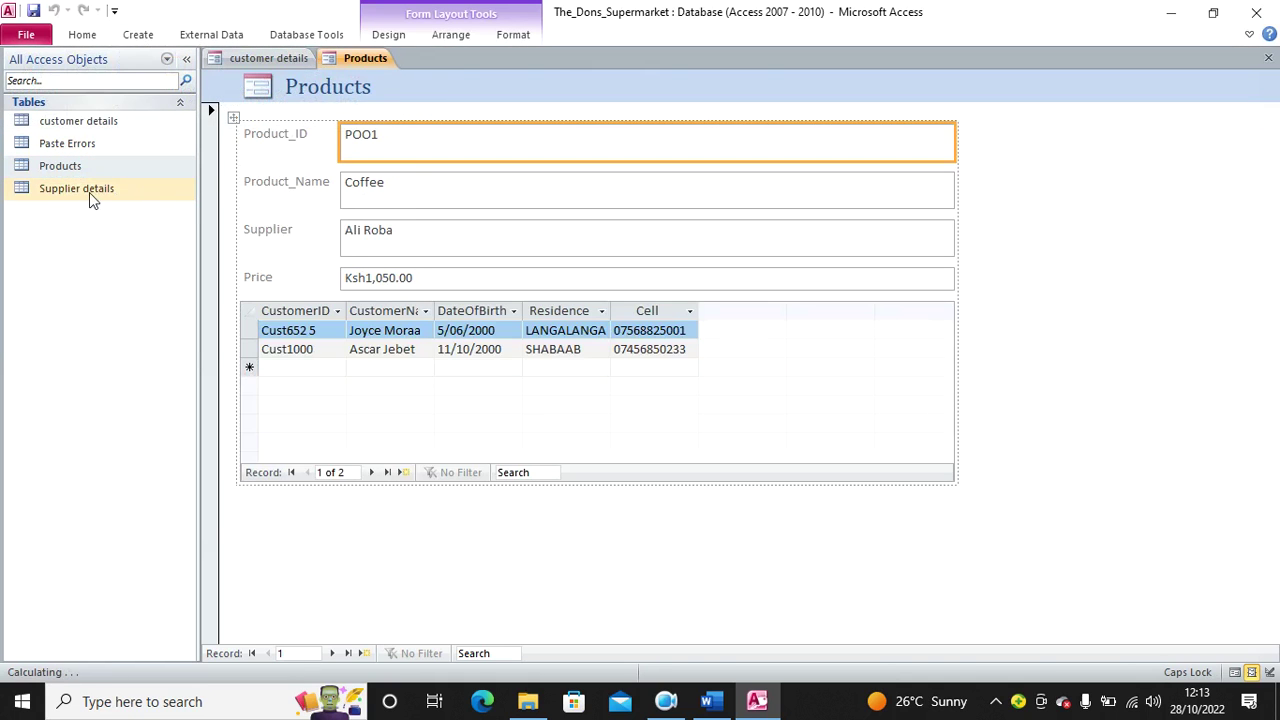
click(89, 192)
click(189, 37)
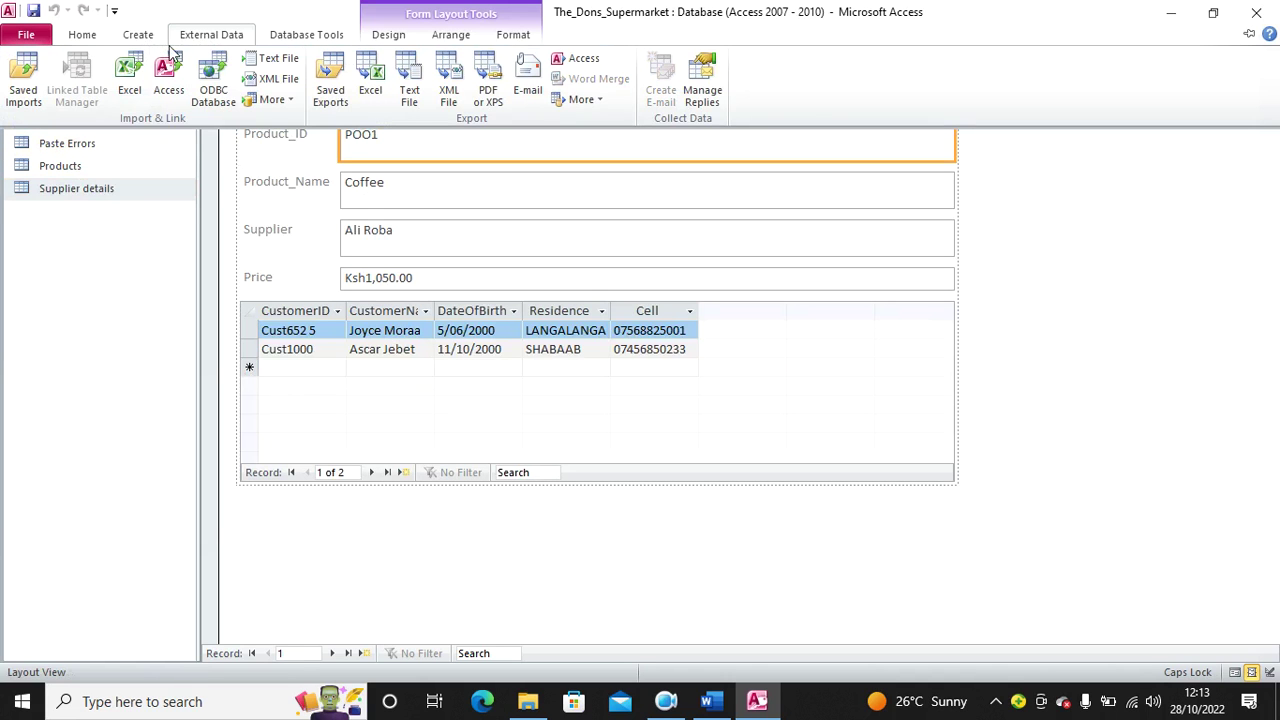
click(138, 34)
click(318, 88)
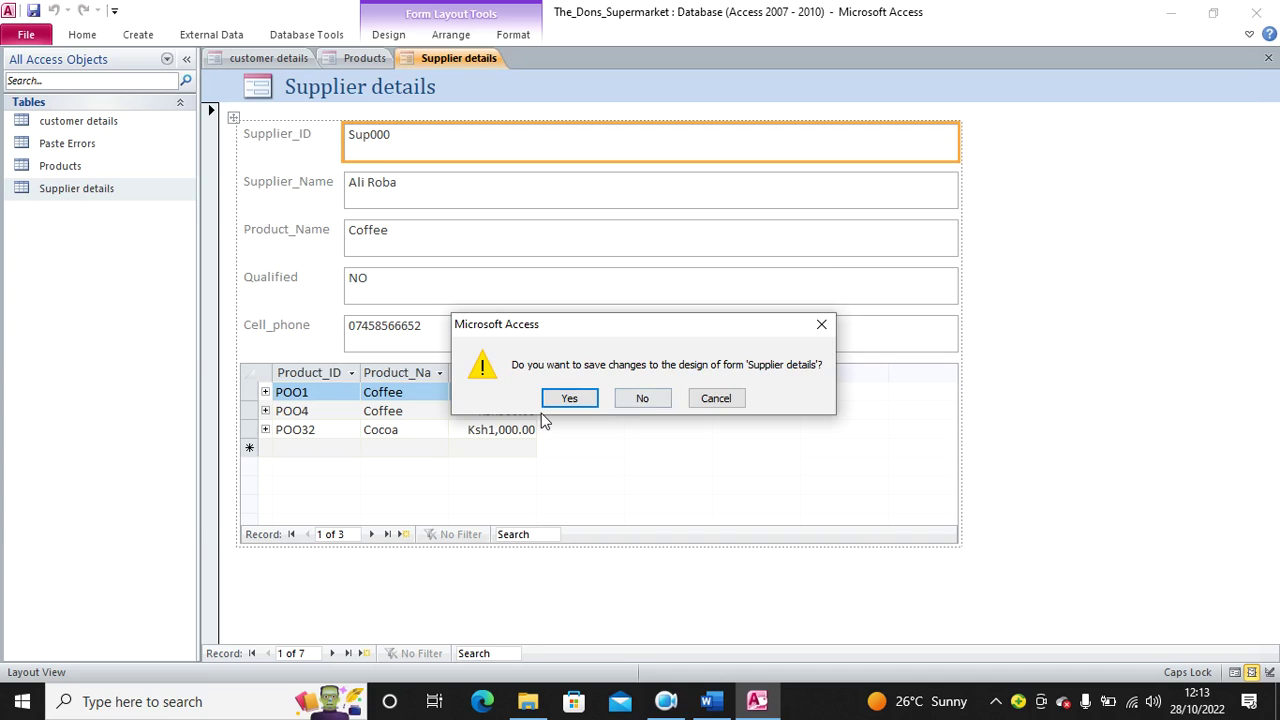
Save and close the new Supplier details and Products forms under their respective table names.
click(569, 397)
click(630, 282)
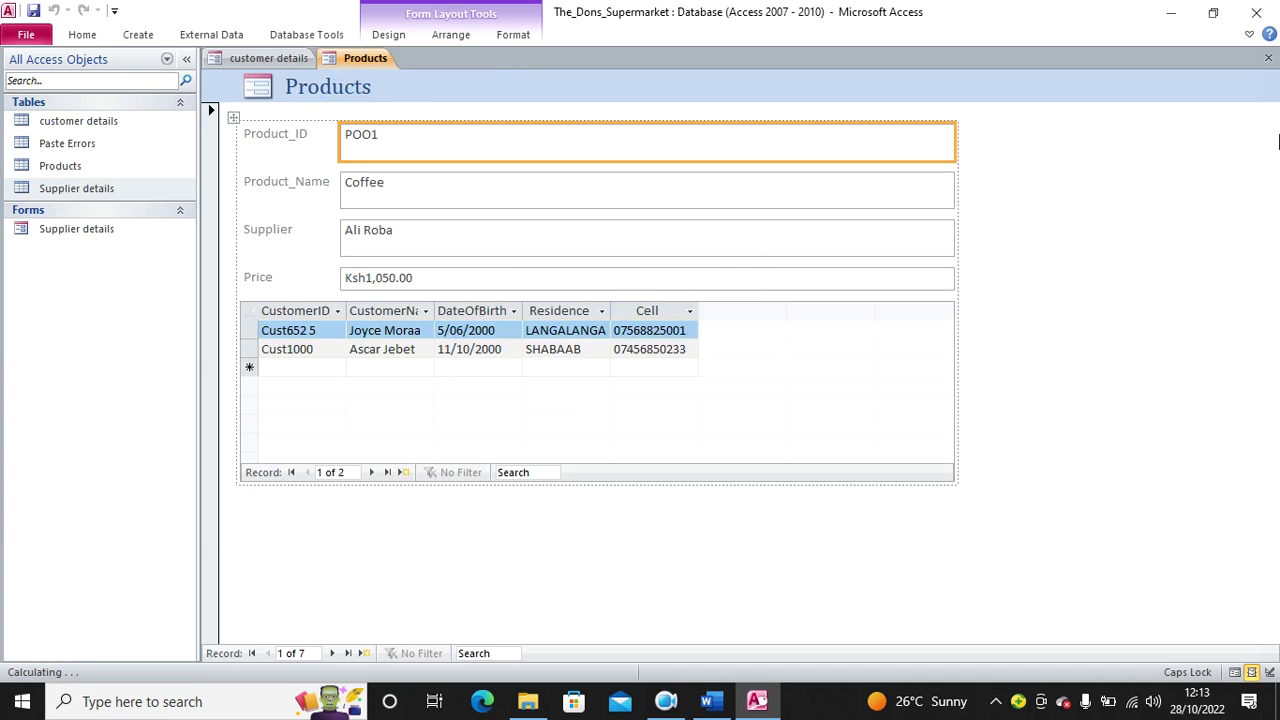
click(1268, 57)
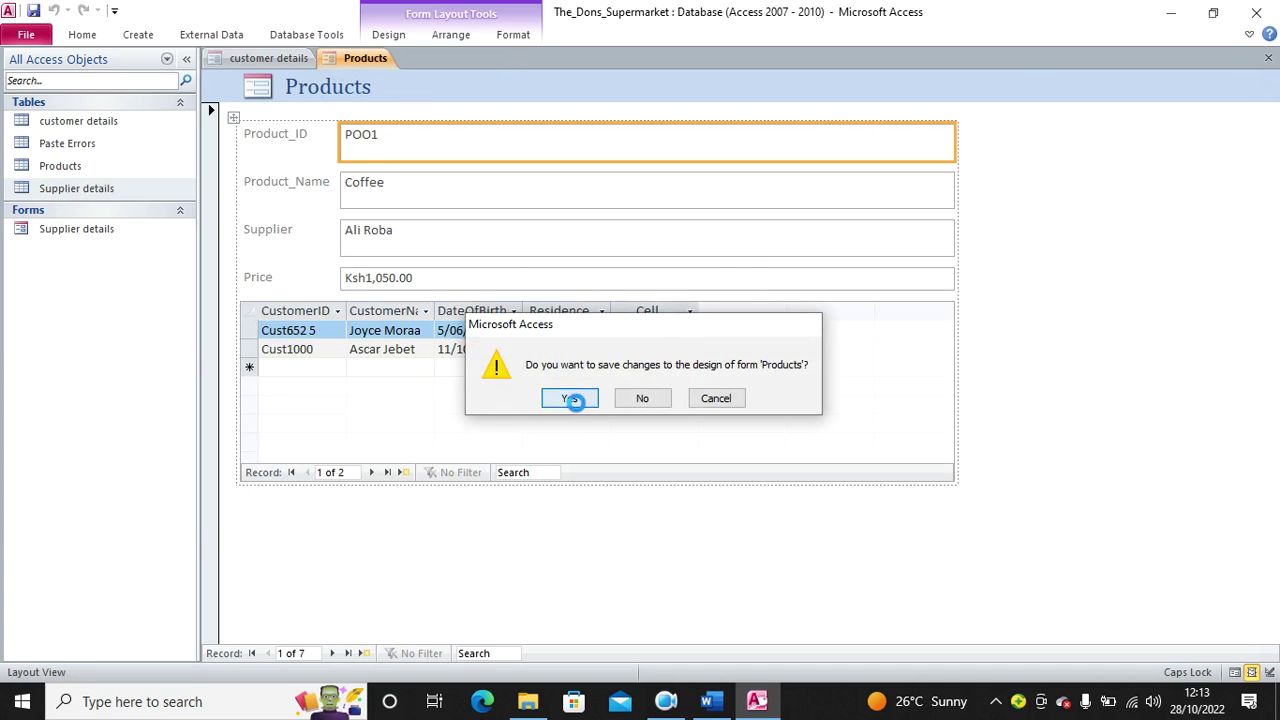
click(569, 398)
click(651, 277)
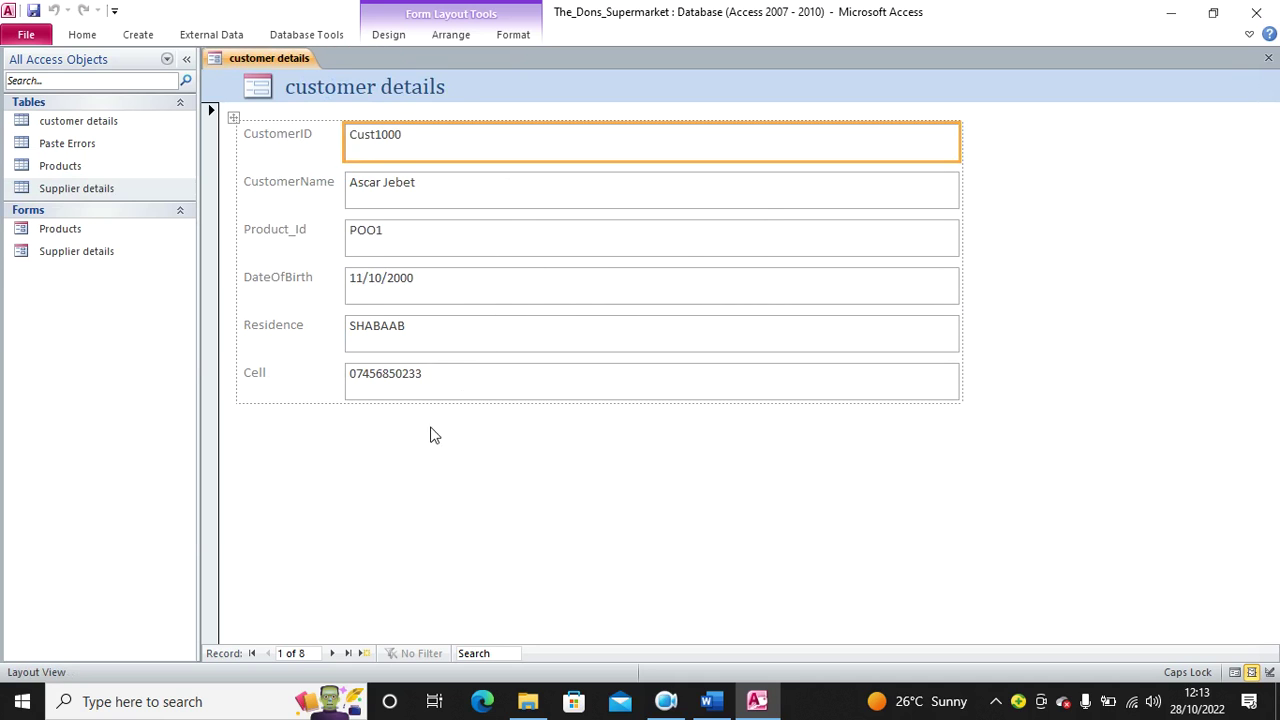
Switch the customer details form to Design View and extend its Detail section below the Cell field to about the ruler's 10 mark.
right_click(313, 85)
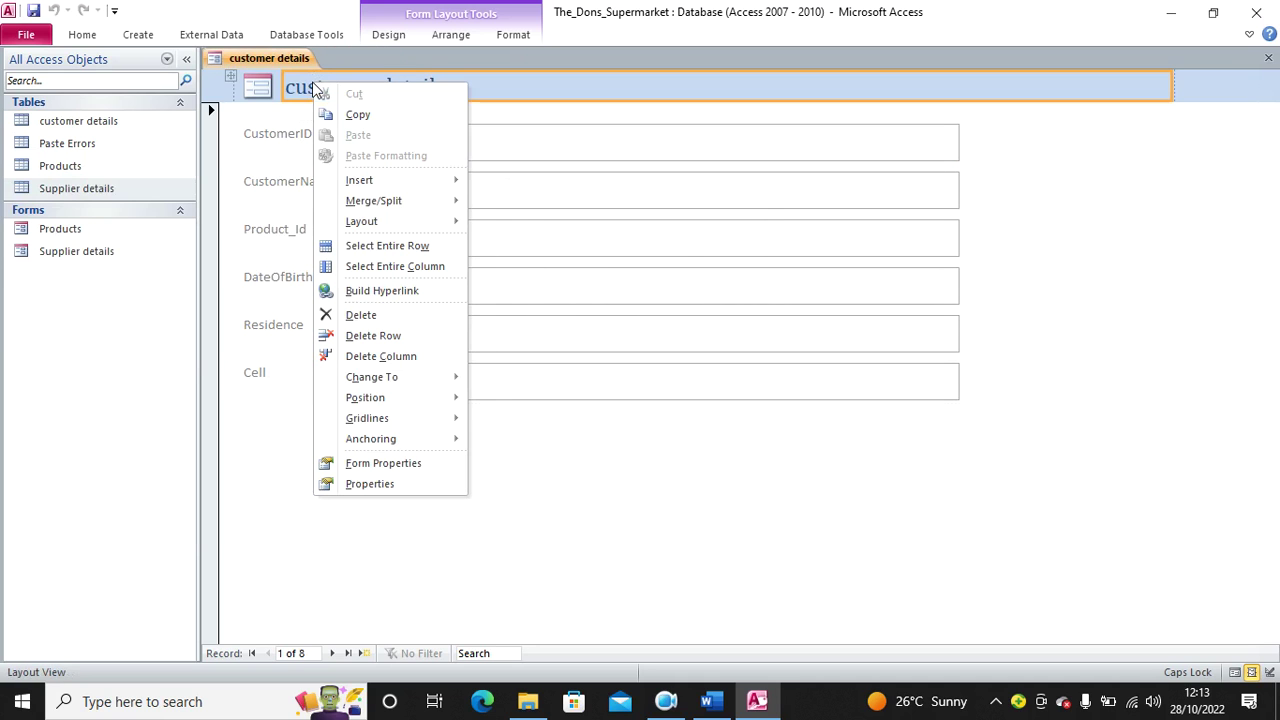
right_click(1023, 123)
click(1084, 176)
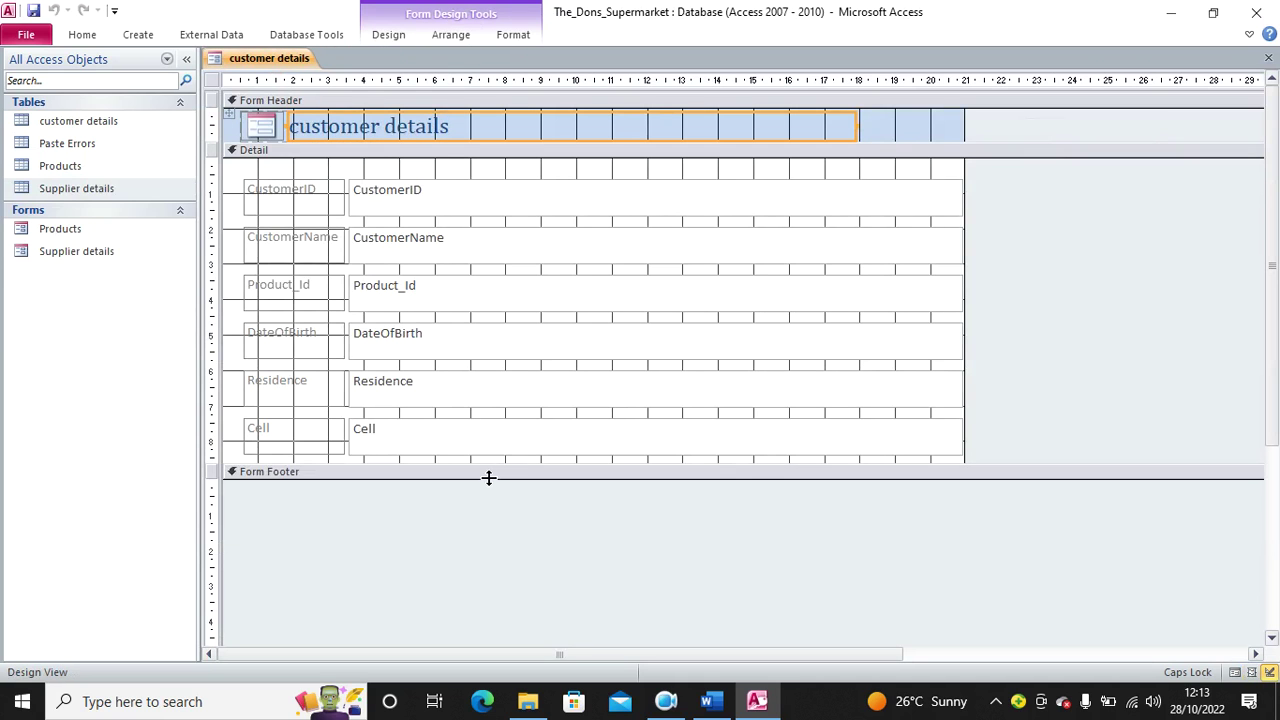
drag(490, 475, 505, 524)
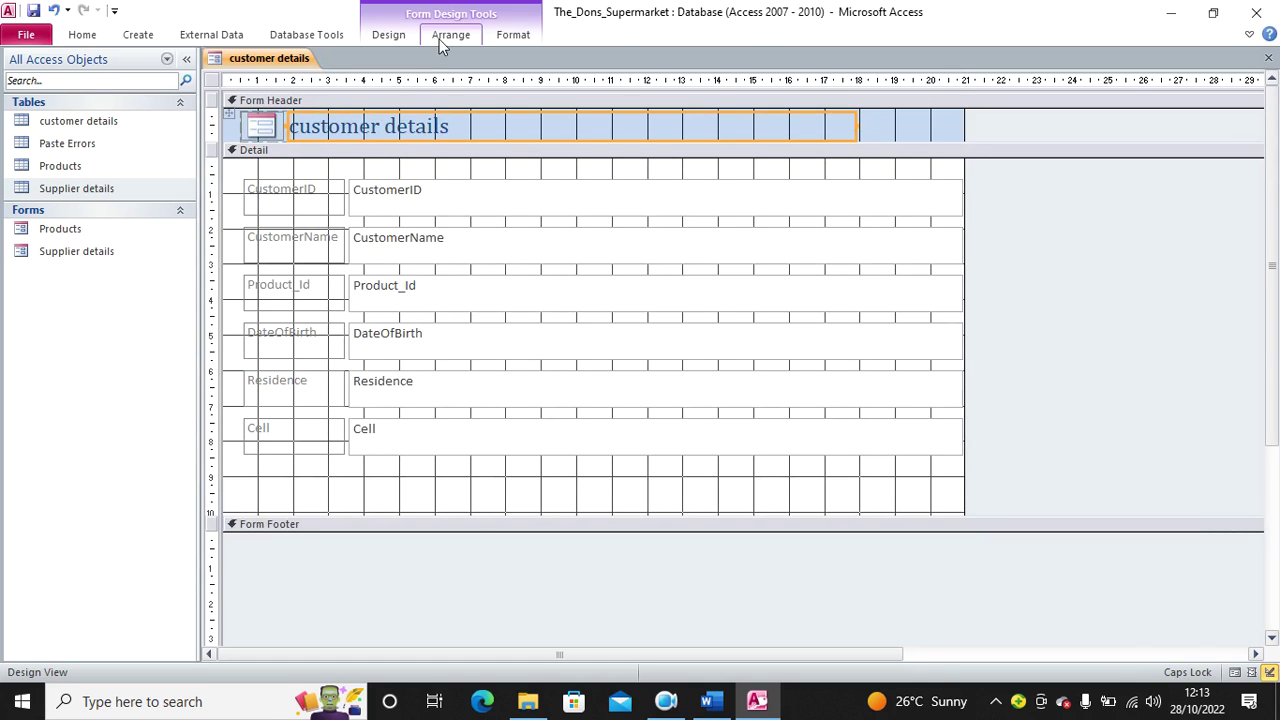
Add a command button below the Cell field with the Go To Next Record action and the text Next Record.
click(408, 35)
click(297, 79)
drag(416, 468, 474, 503)
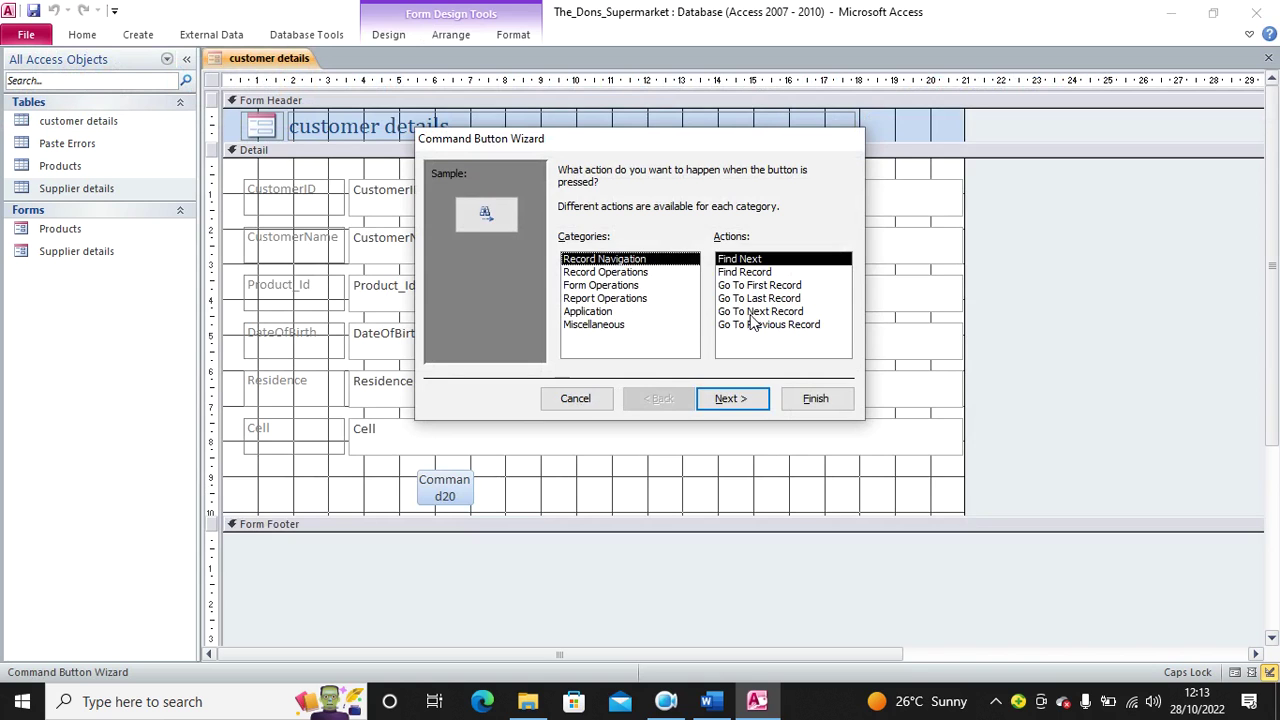
click(752, 313)
click(742, 400)
click(582, 250)
click(810, 400)
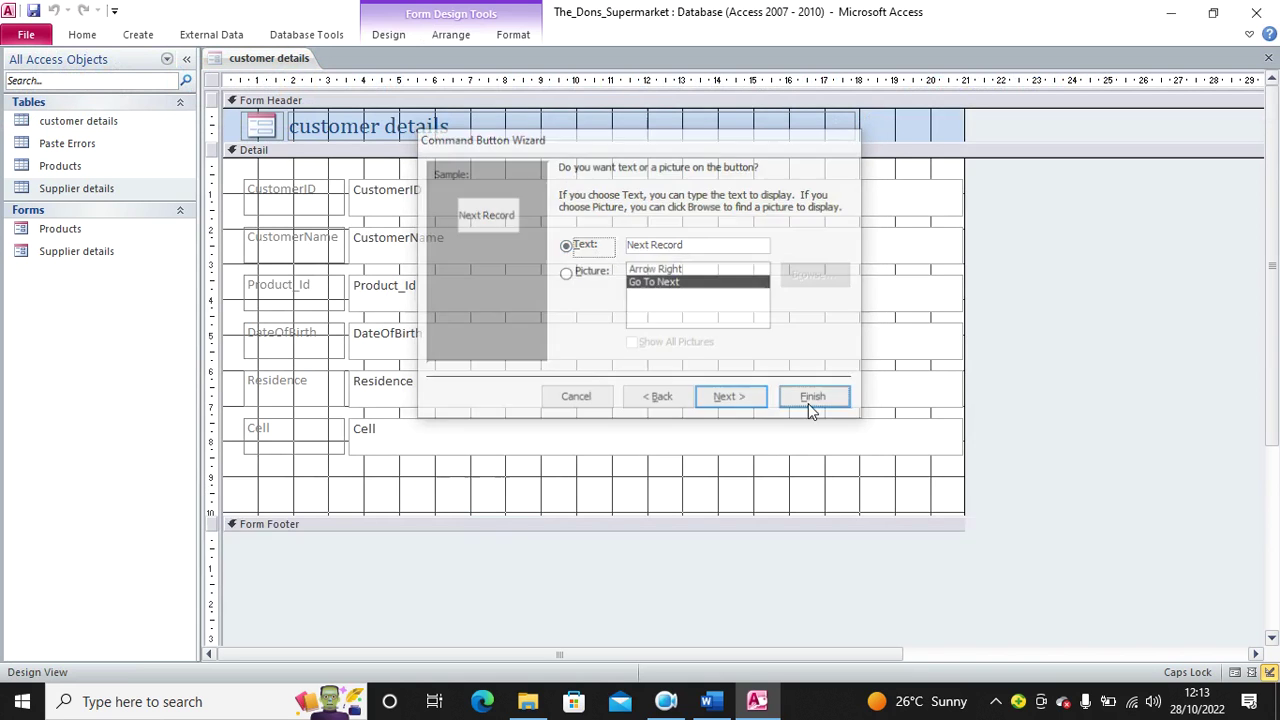
Add a command button beside Next Record with the Go To Previous Record action and the text Previous Record.
click(388, 34)
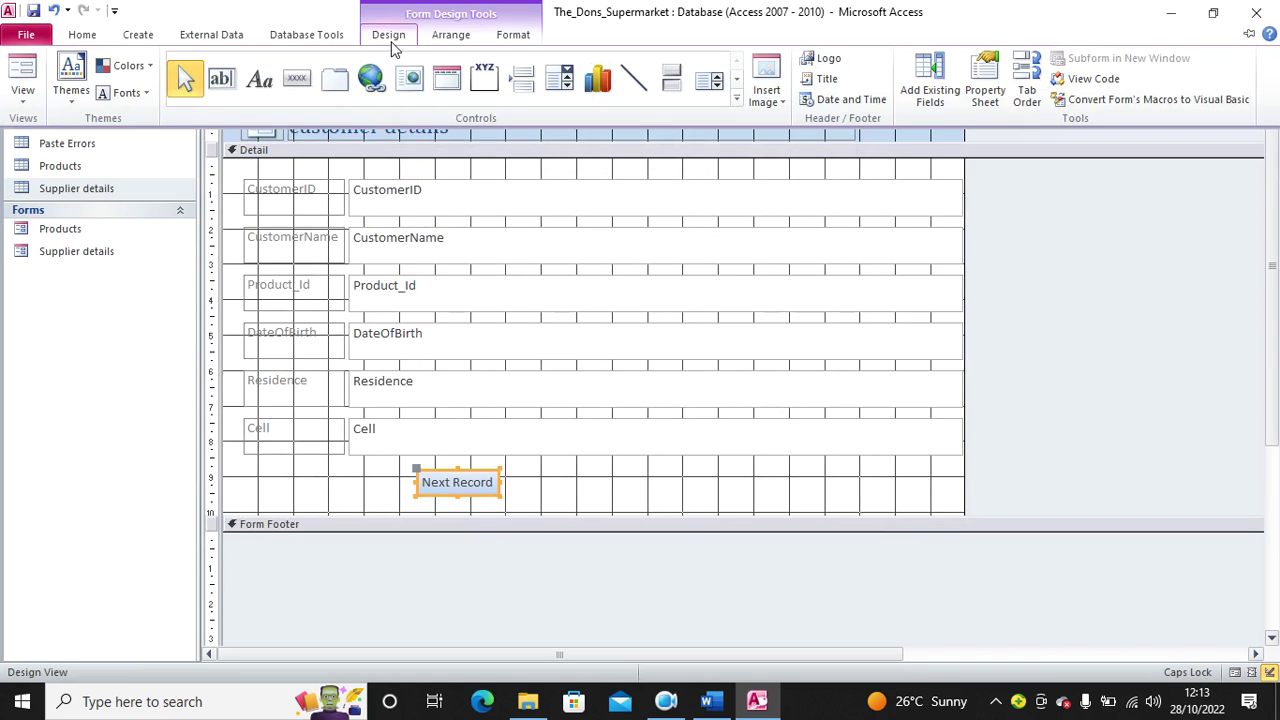
click(300, 80)
drag(500, 469, 549, 505)
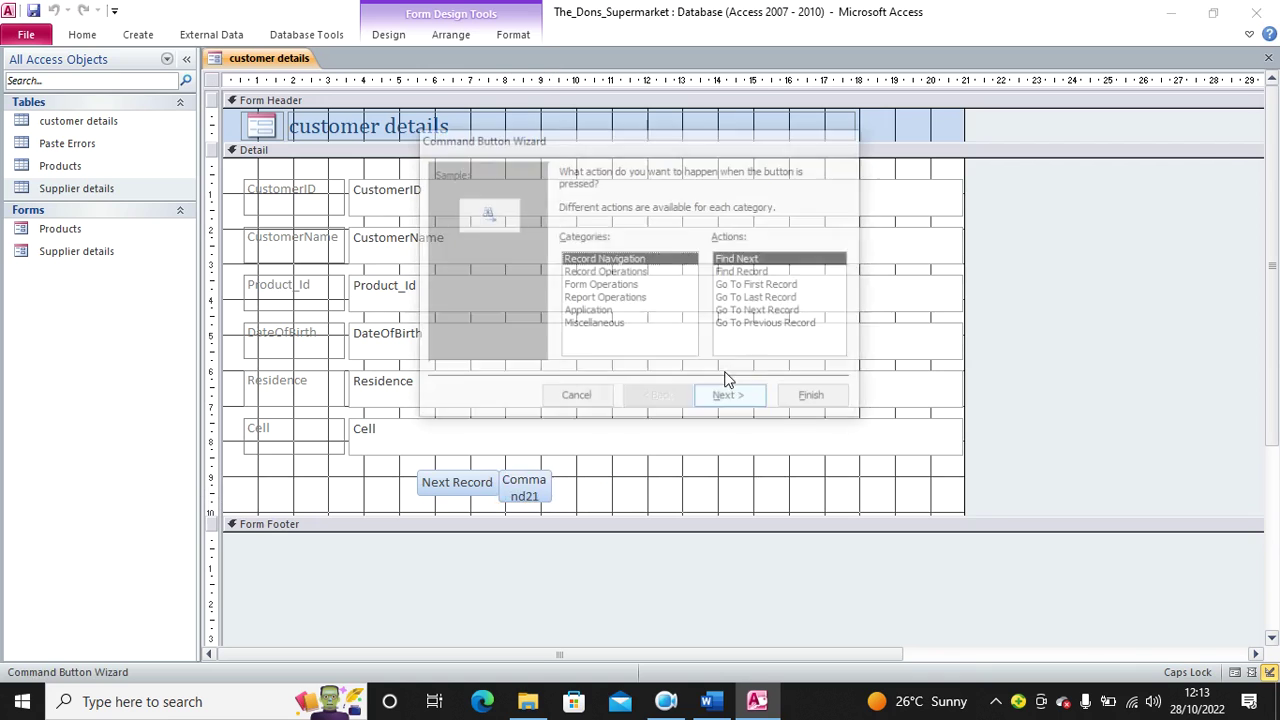
click(768, 324)
click(730, 400)
click(567, 246)
click(816, 398)
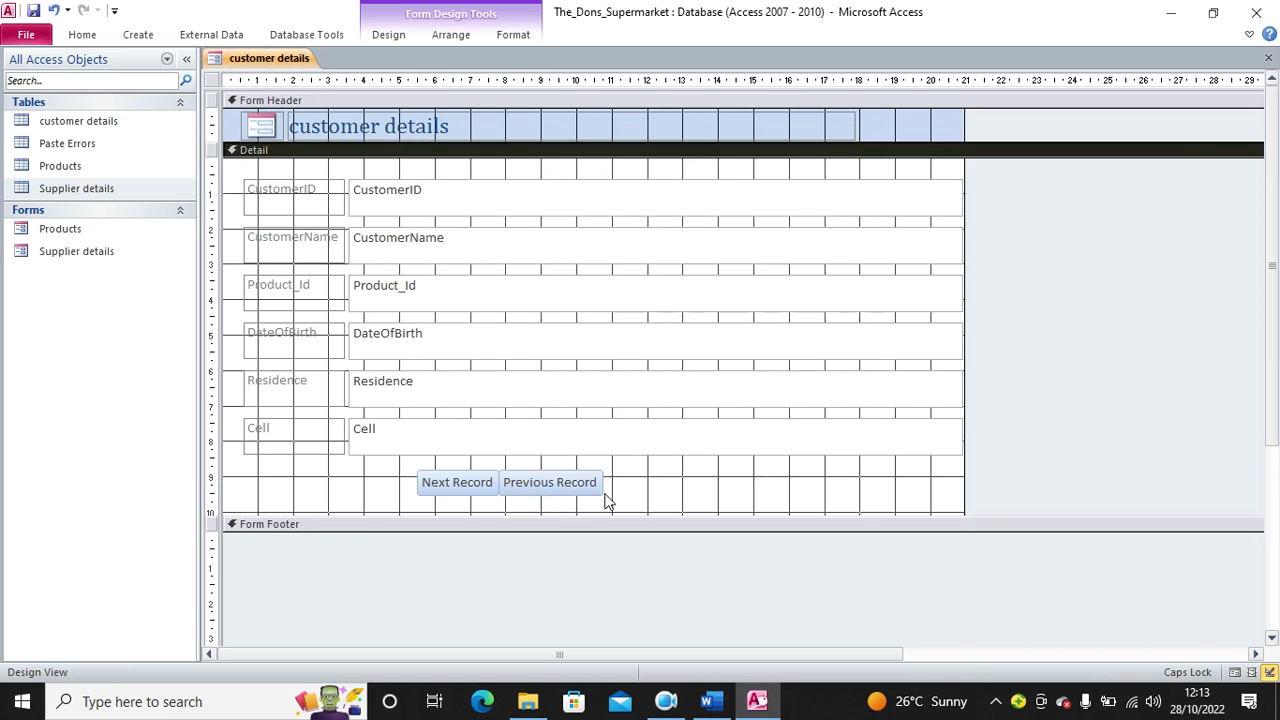
Space the Previous Record button away from Next Record, and save the form as customer details before closing it.
drag(604, 497, 620, 487)
click(731, 520)
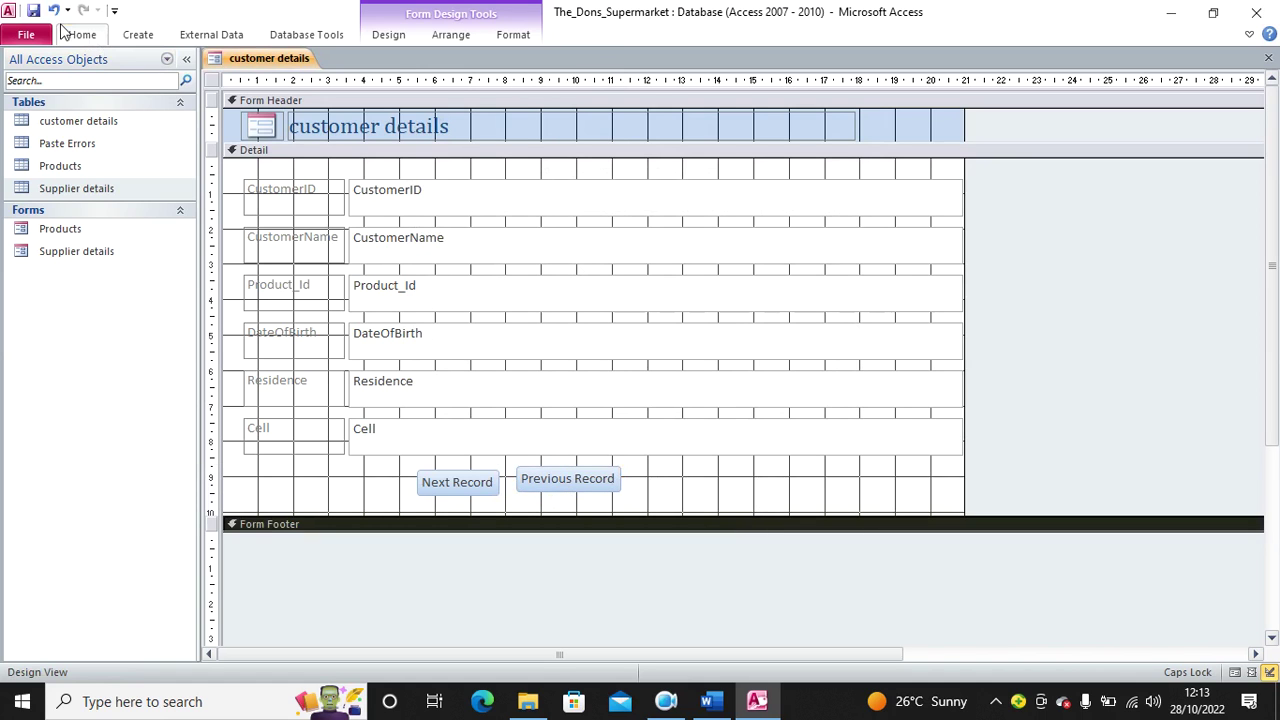
click(33, 10)
click(644, 283)
click(1268, 58)
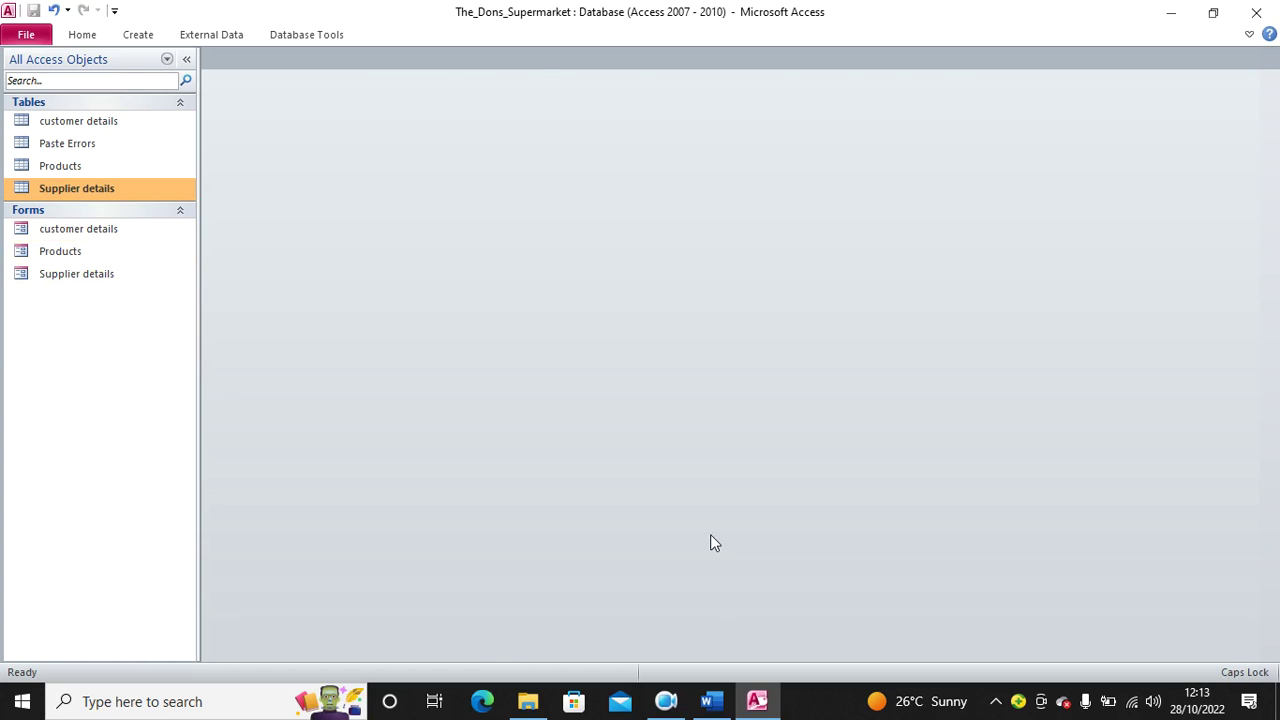
Switch to the Word question paper and review question f about the Starting_with_C query.
click(710, 701)
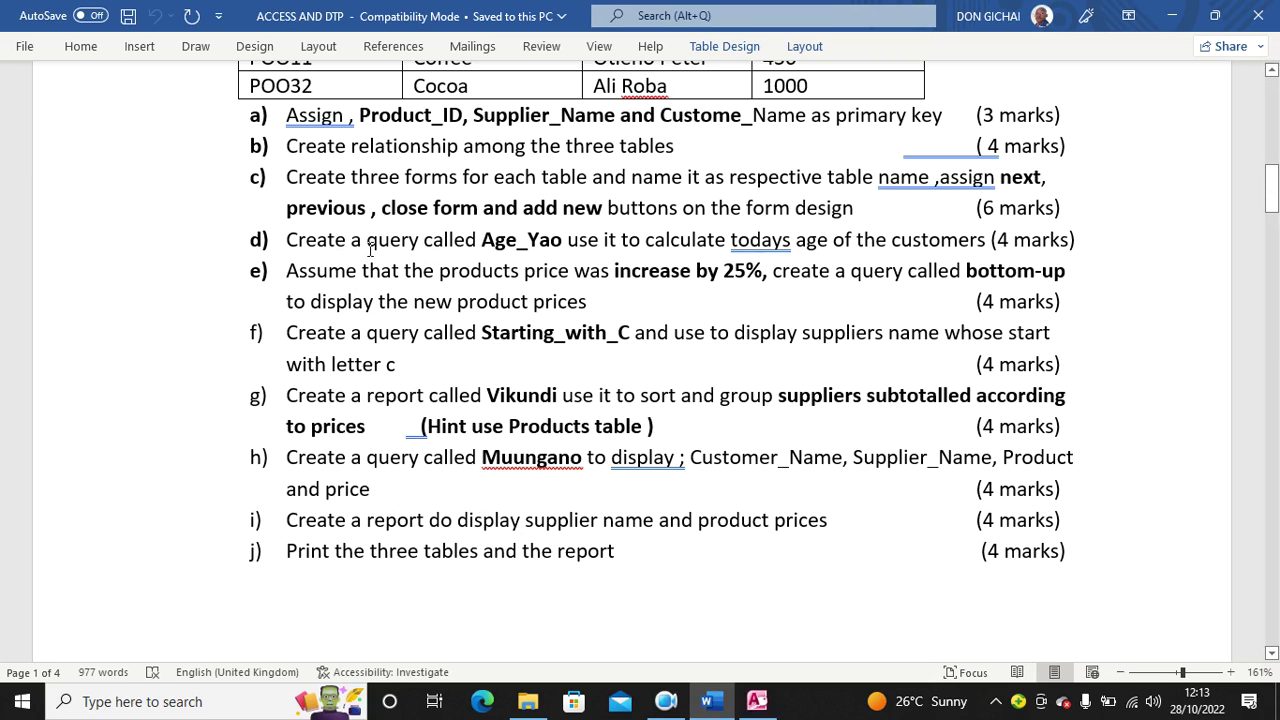
drag(267, 240, 867, 257)
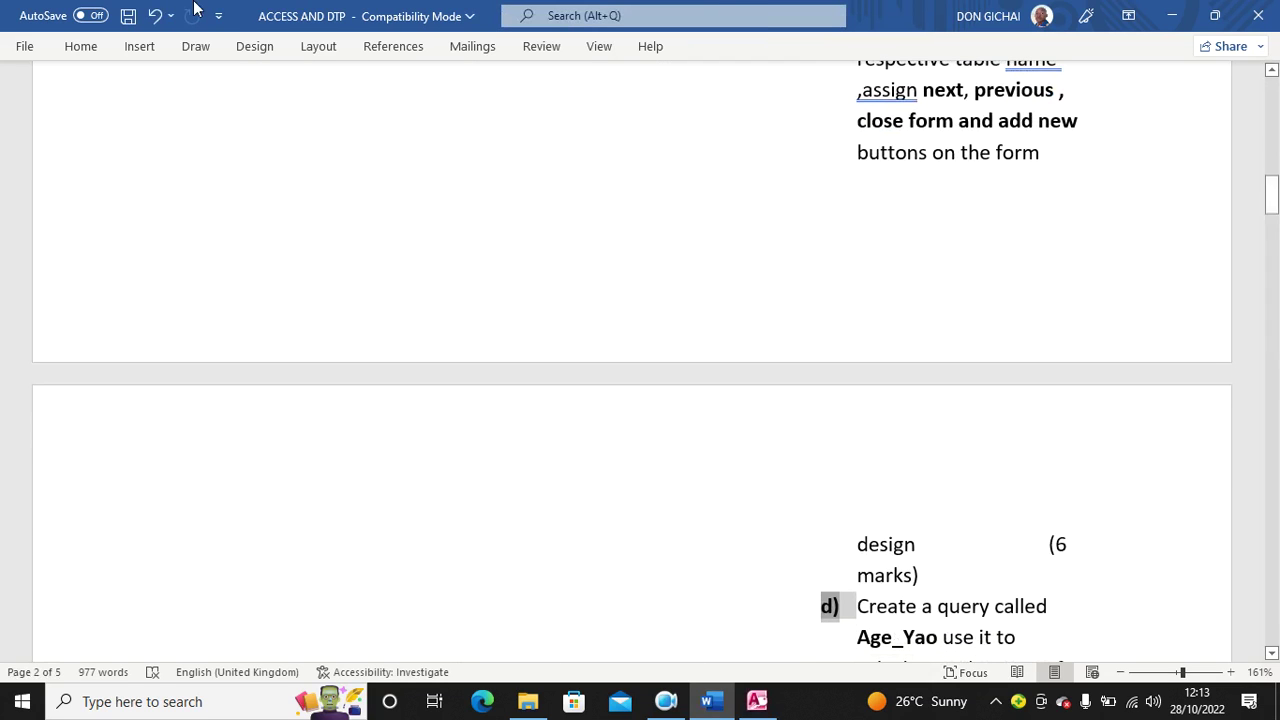
click(155, 15)
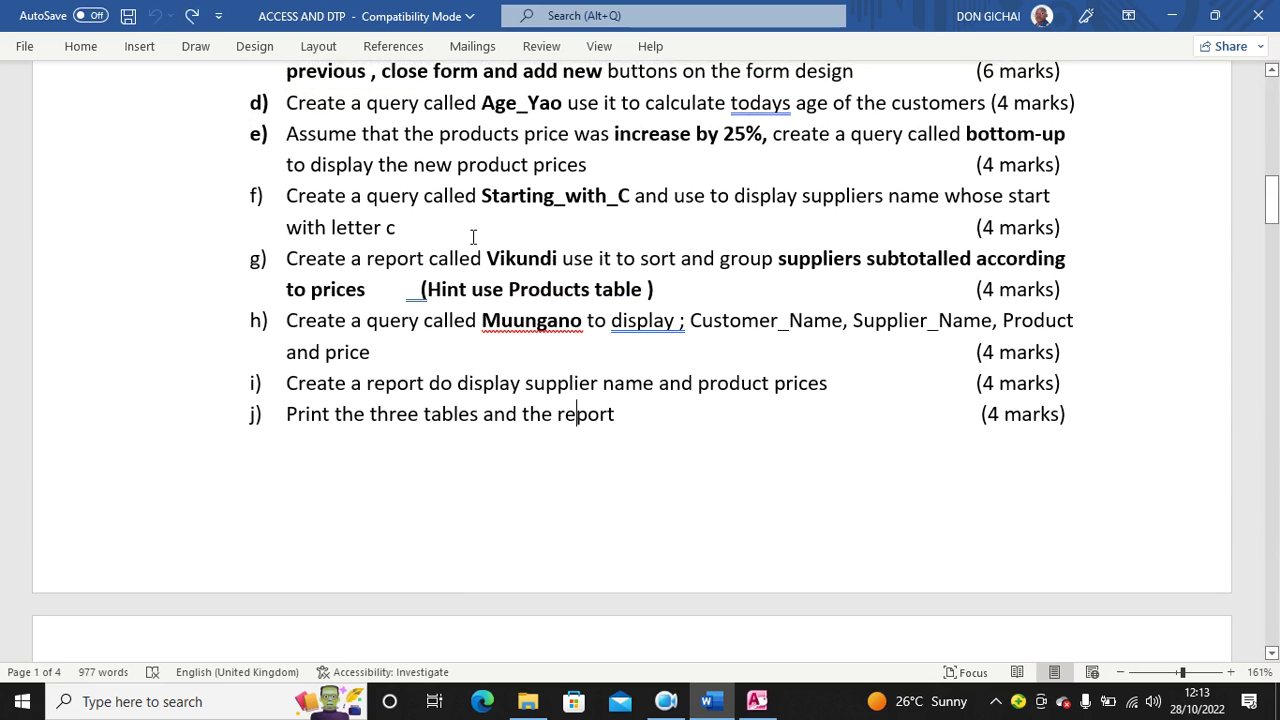
scroll(490, 297, up, 1)
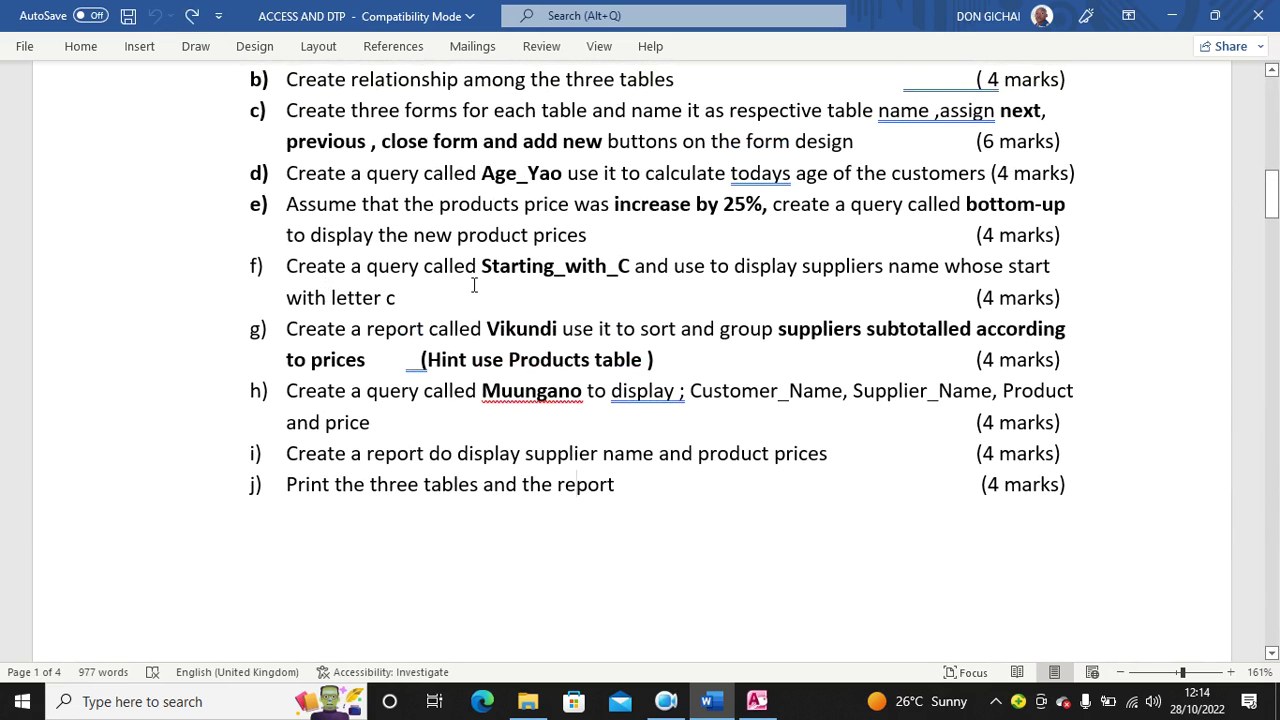
drag(622, 266, 481, 266)
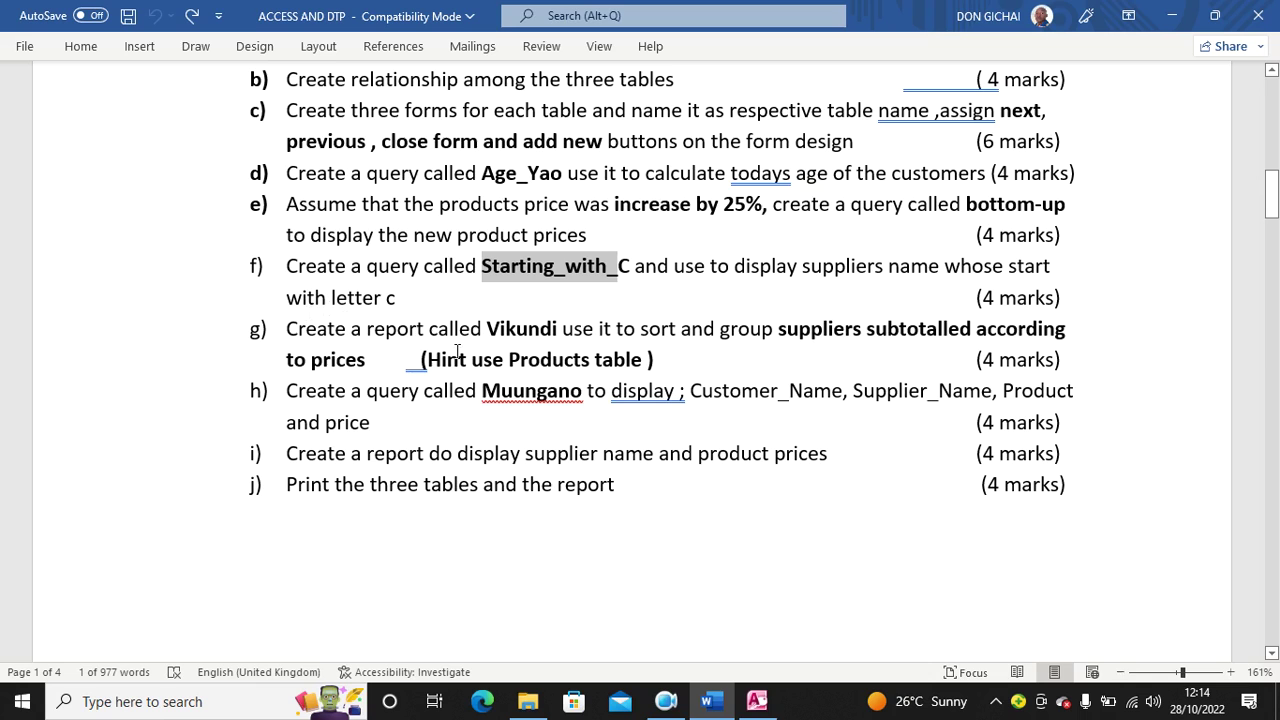
Switch back to Access and start a new query in Design View based on the Supplier details table.
click(757, 701)
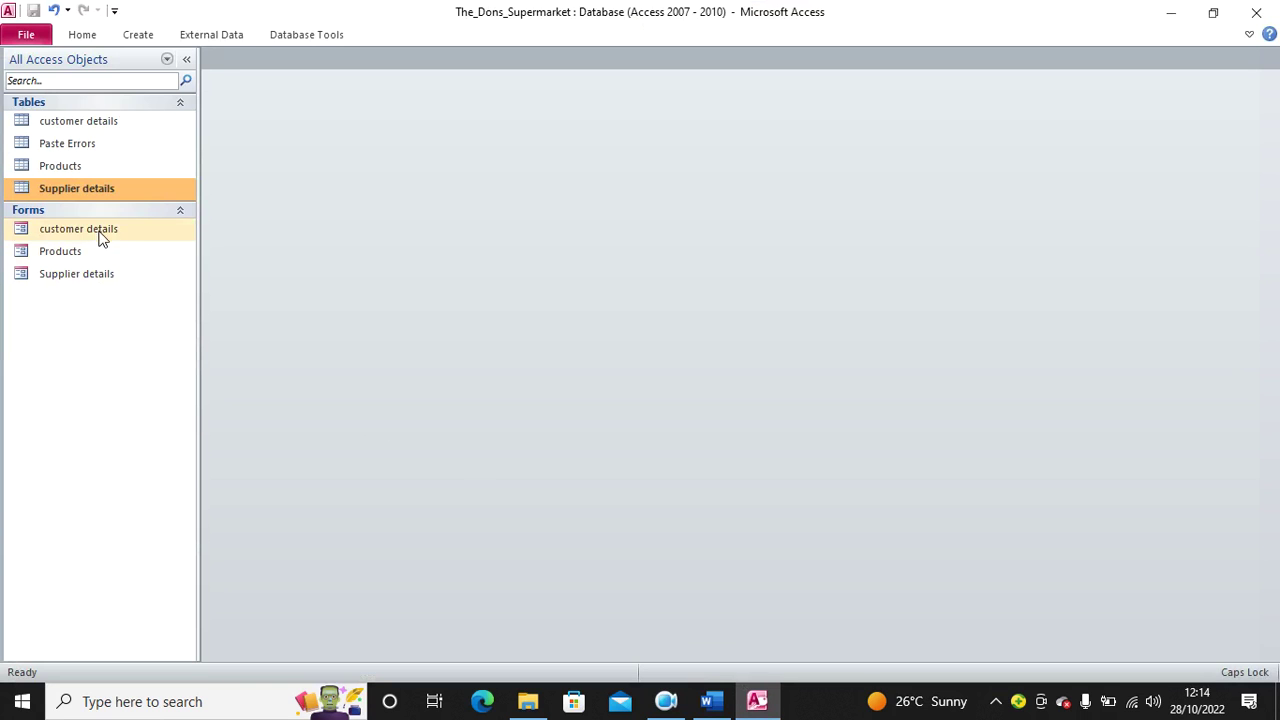
click(136, 40)
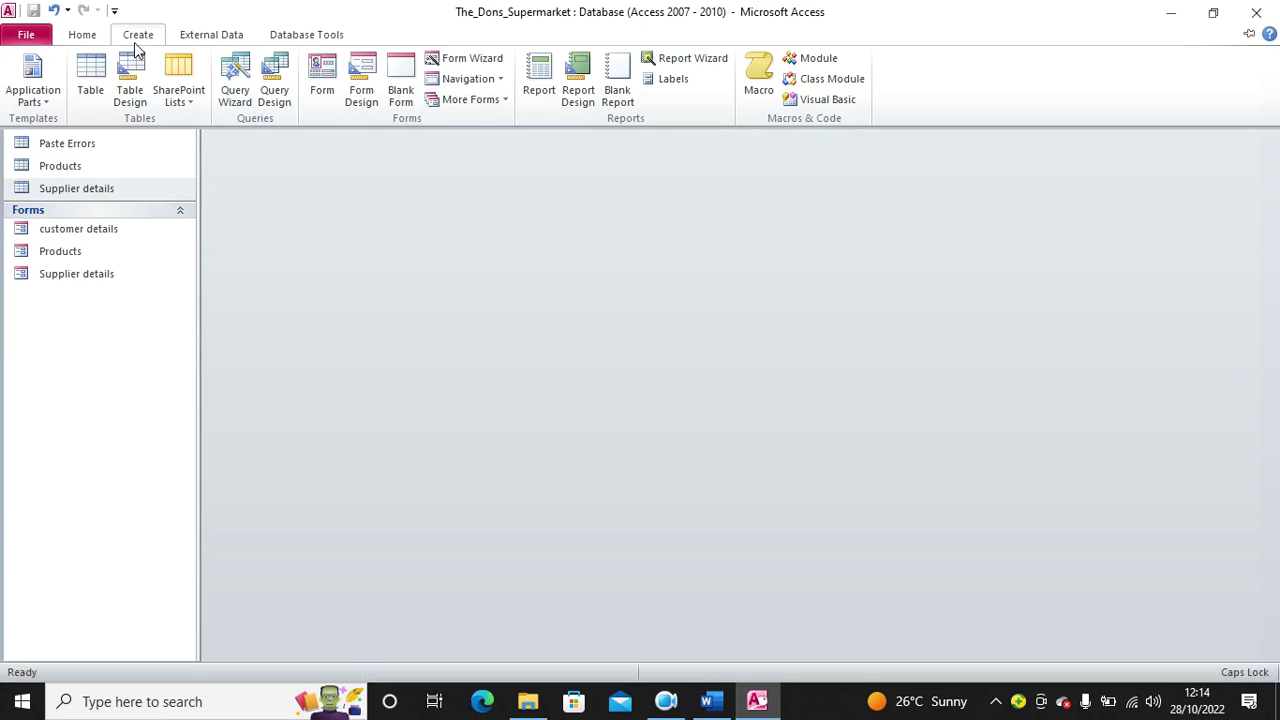
click(274, 100)
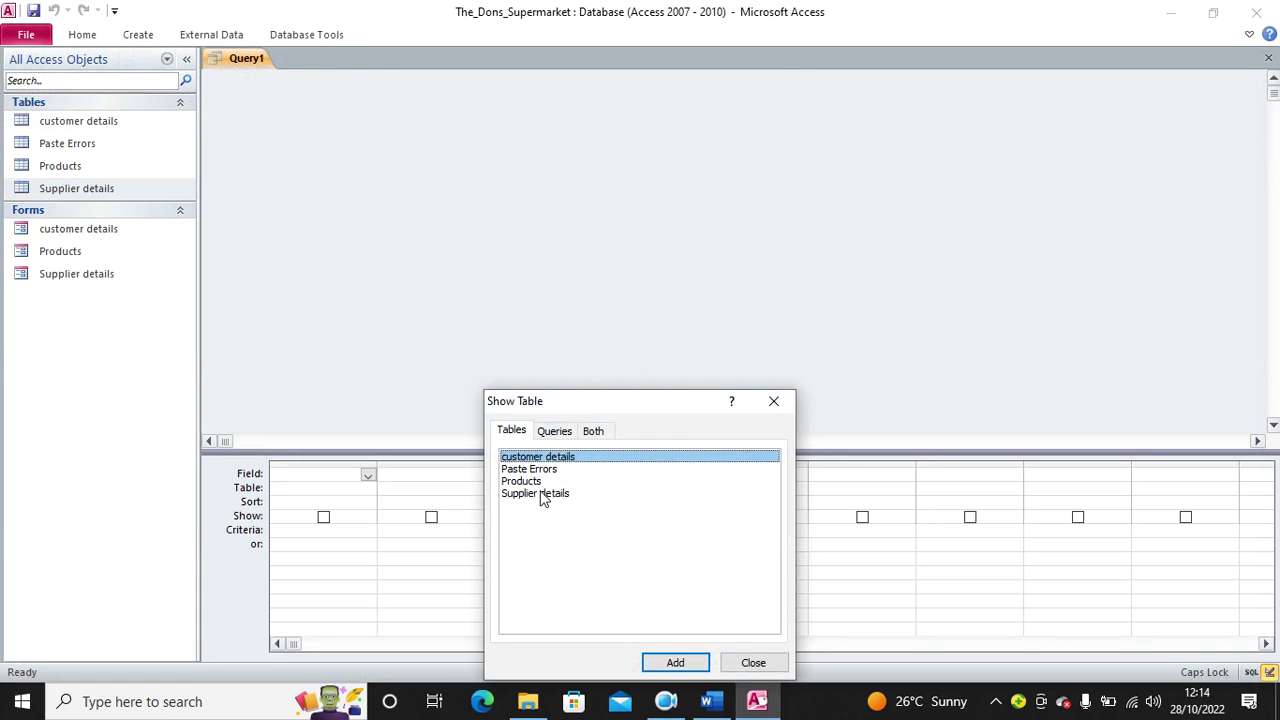
double_click(545, 494)
click(773, 401)
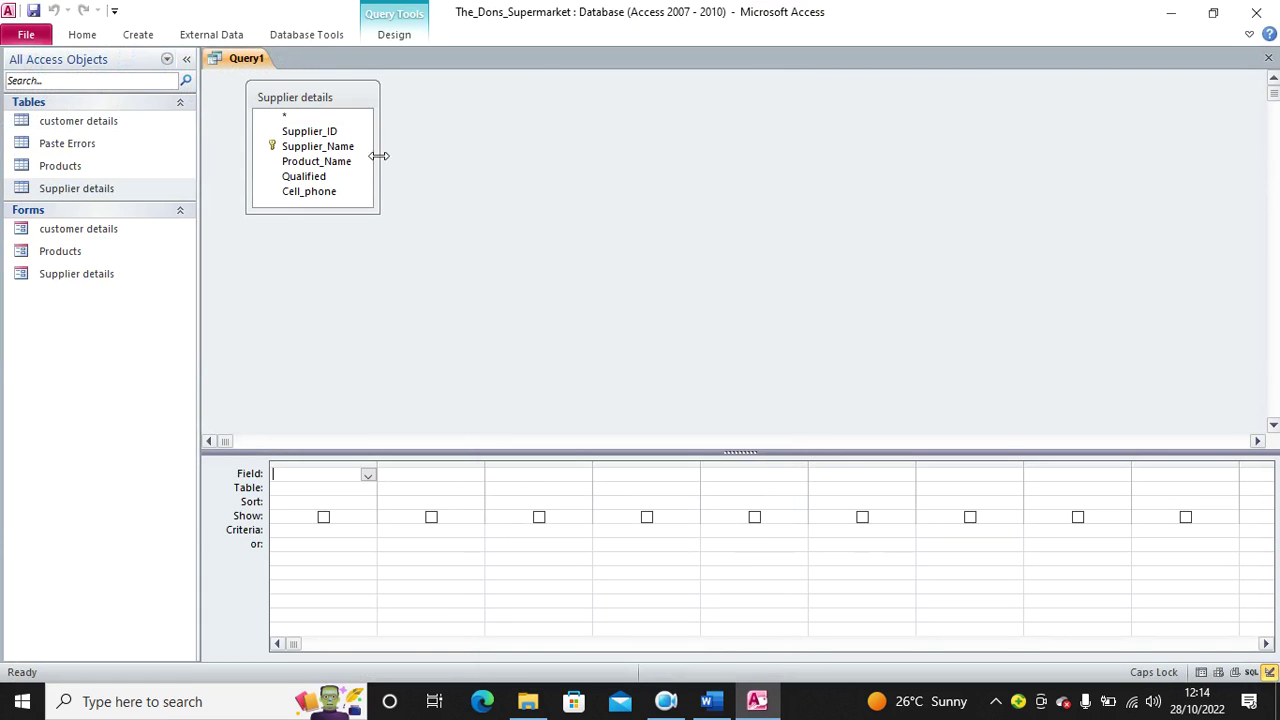
Add Supplier_ID, Supplier_Name, Product_Name, Qualified and Cell_phone from Supplier details to the query grid.
double_click(325, 131)
double_click(320, 146)
double_click(316, 162)
double_click(305, 176)
double_click(310, 191)
Set the Supplier_Name criterion to C* and run the query.
drag(425, 455, 414, 349)
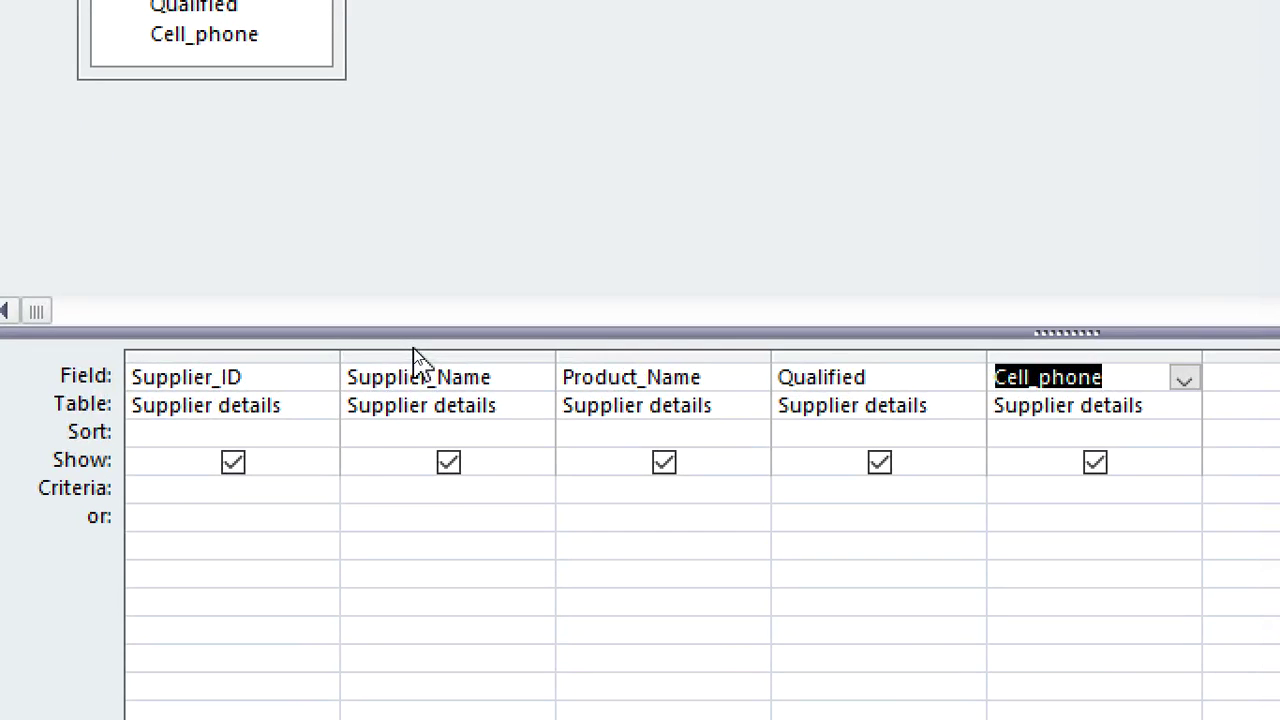
click(425, 495)
text(C*)
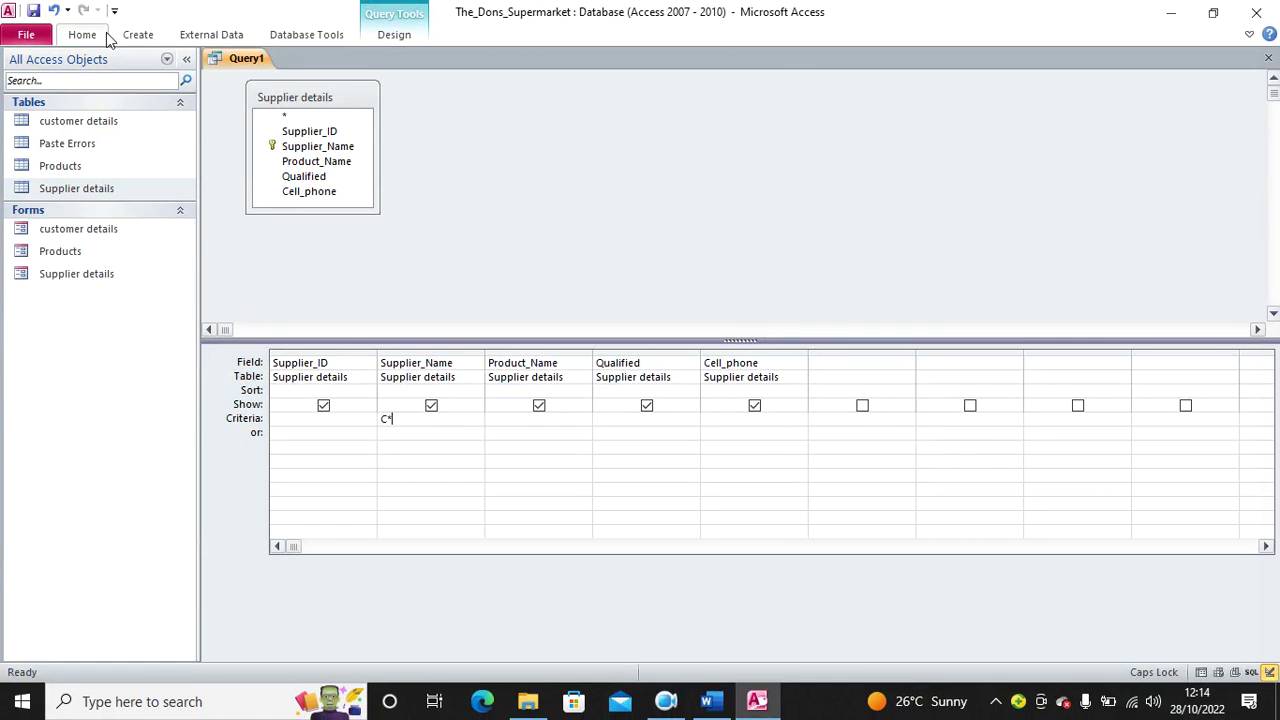
click(394, 34)
click(64, 76)
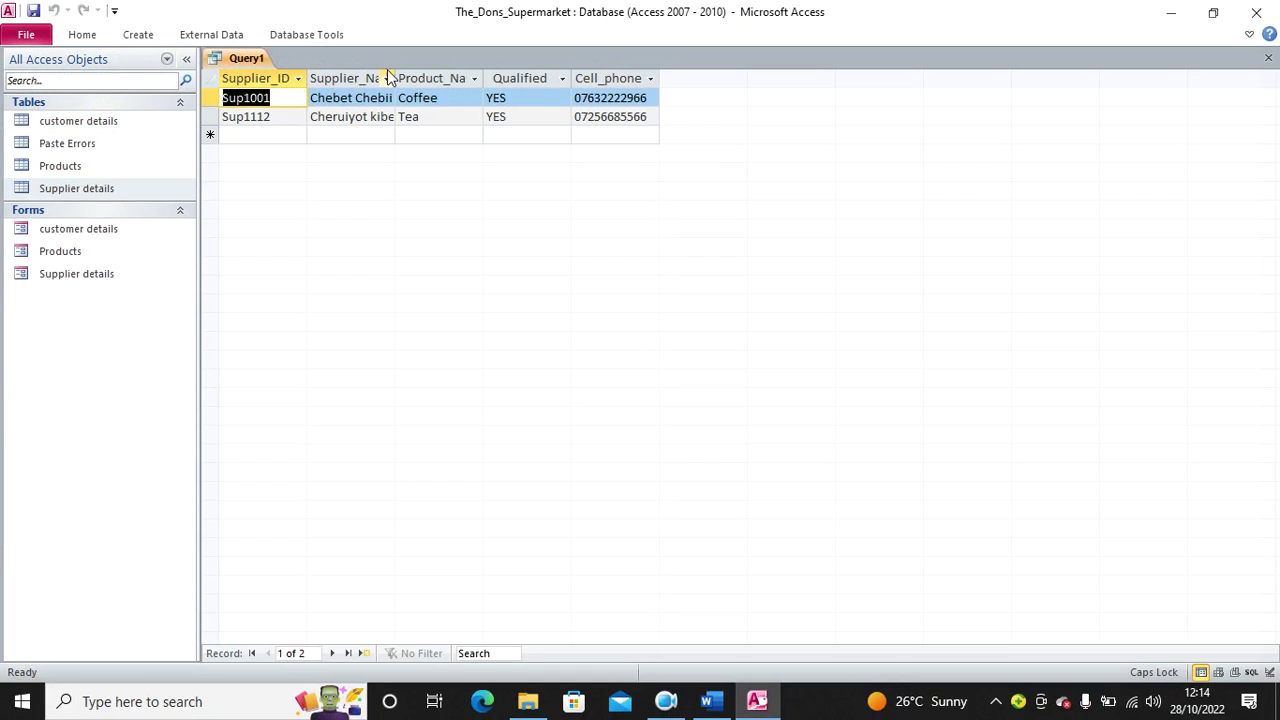
Widen the Supplier_Name column to fit the full names, and close the query, saving it as Starting_with_C.
drag(395, 79, 559, 100)
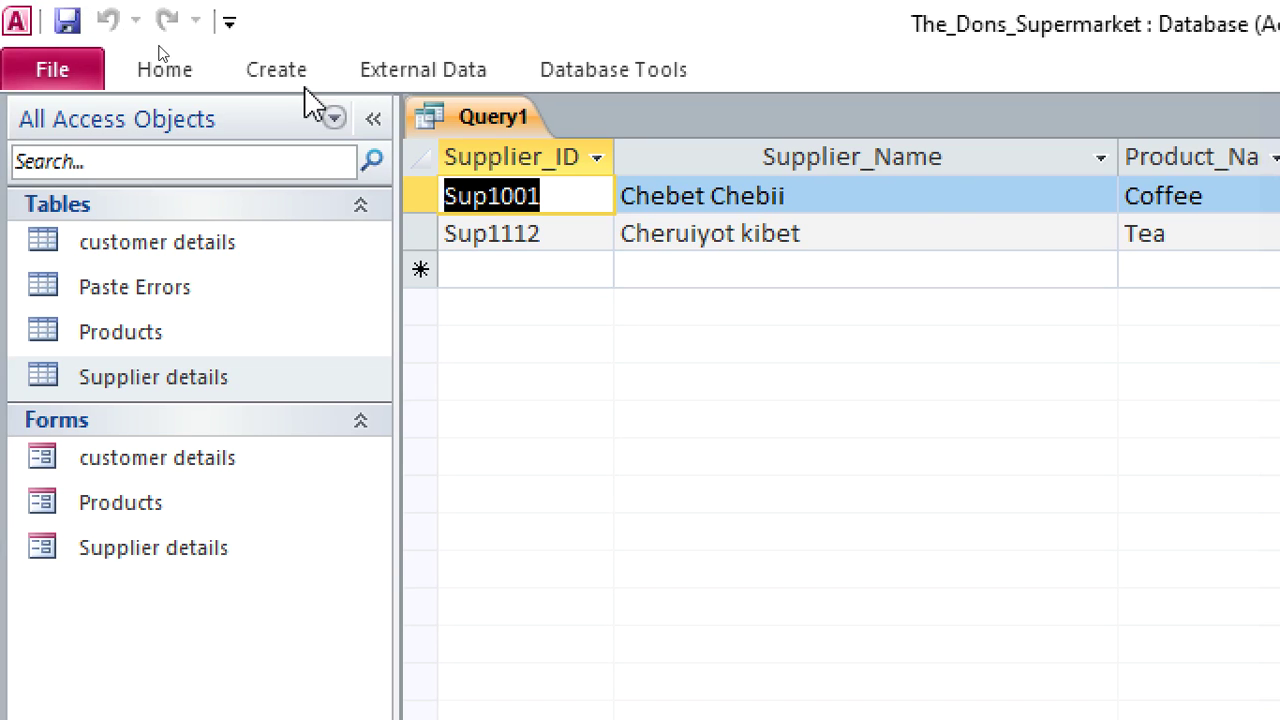
right_click(489, 110)
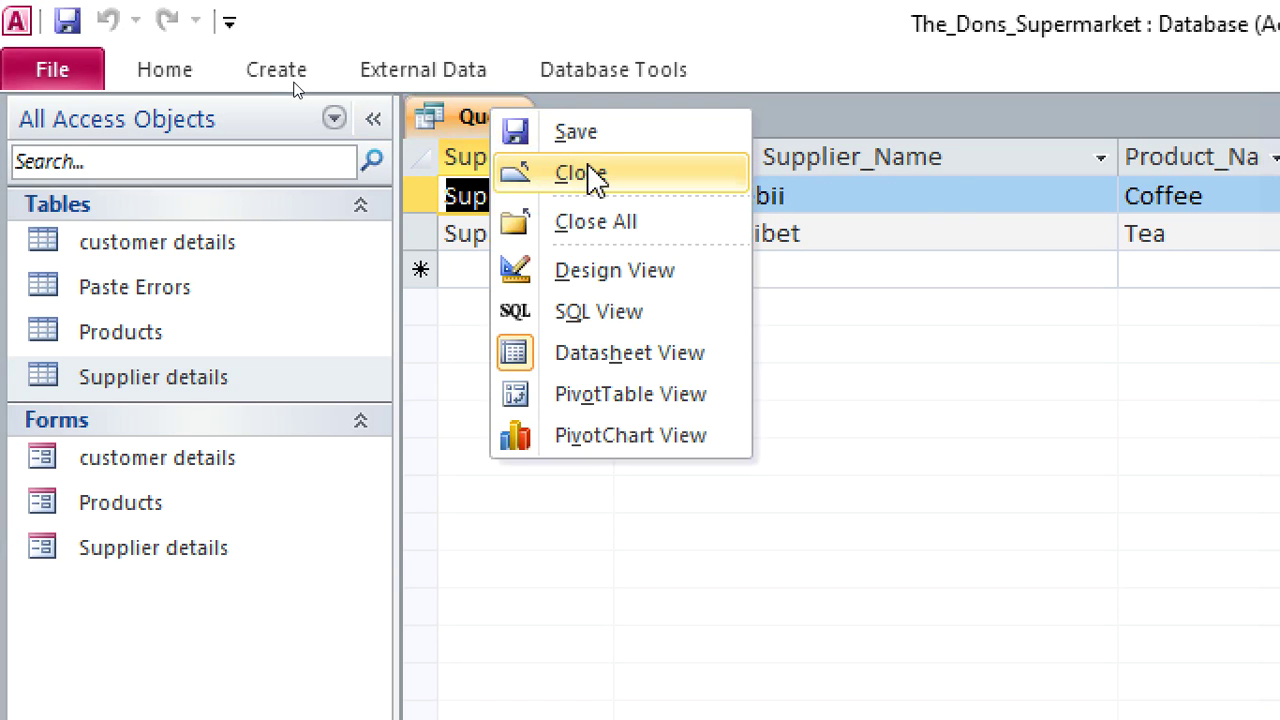
click(590, 176)
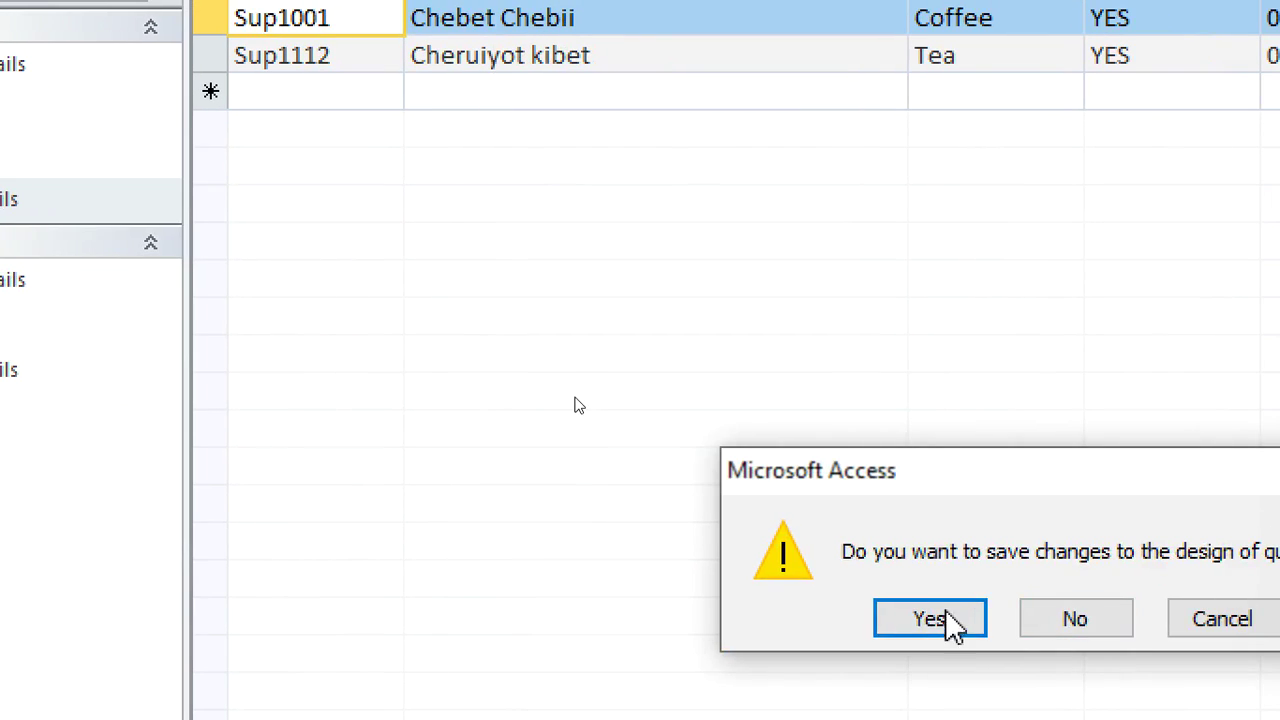
click(1156, 719)
text(Starting_with_)
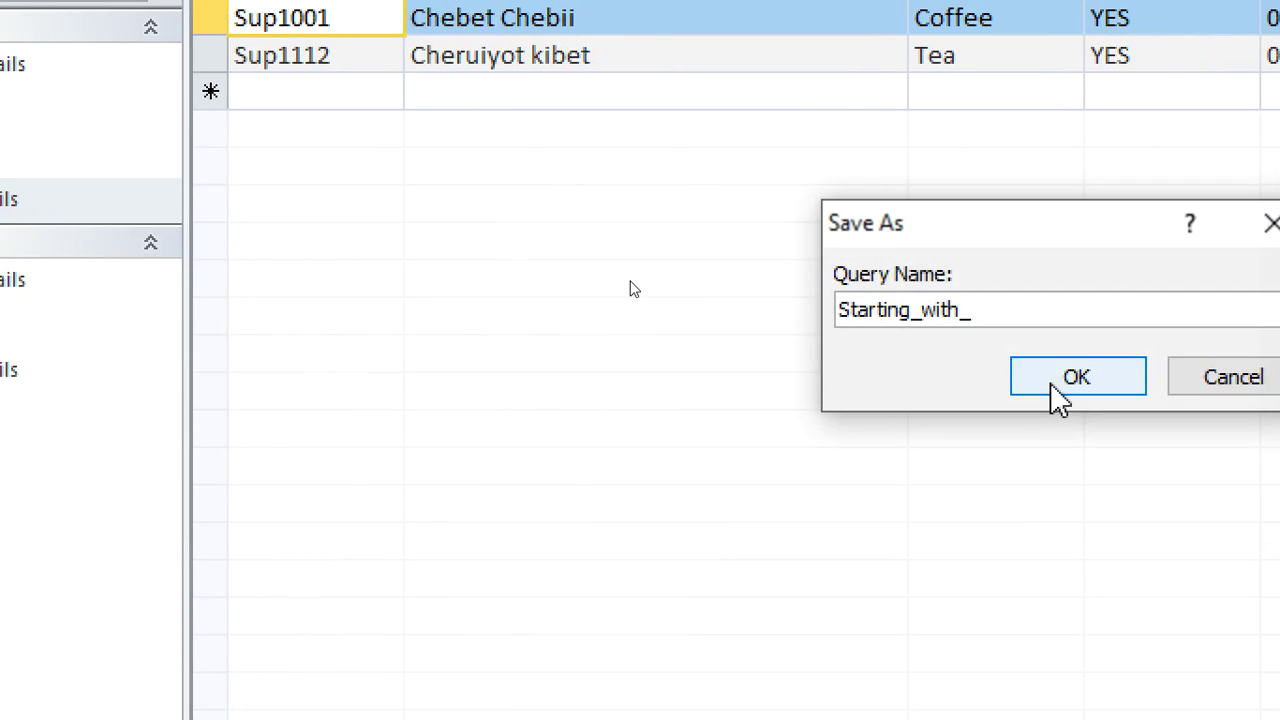
text(C)
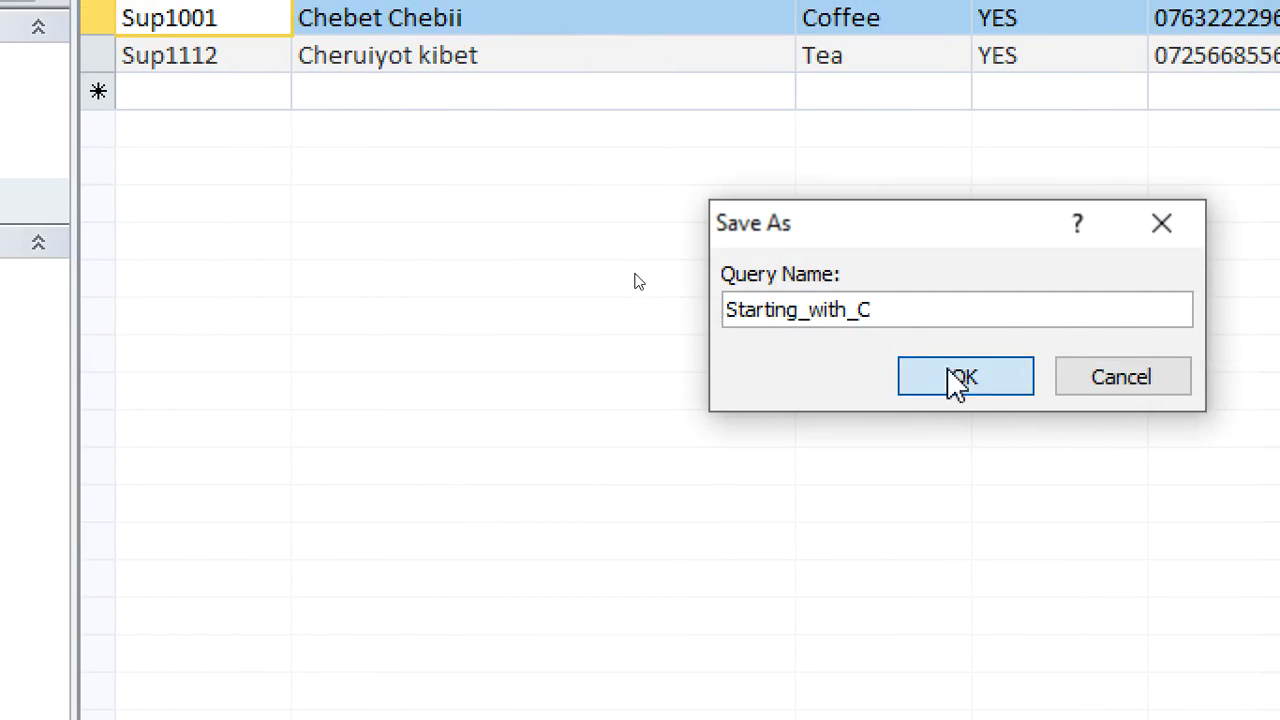
click(1066, 383)
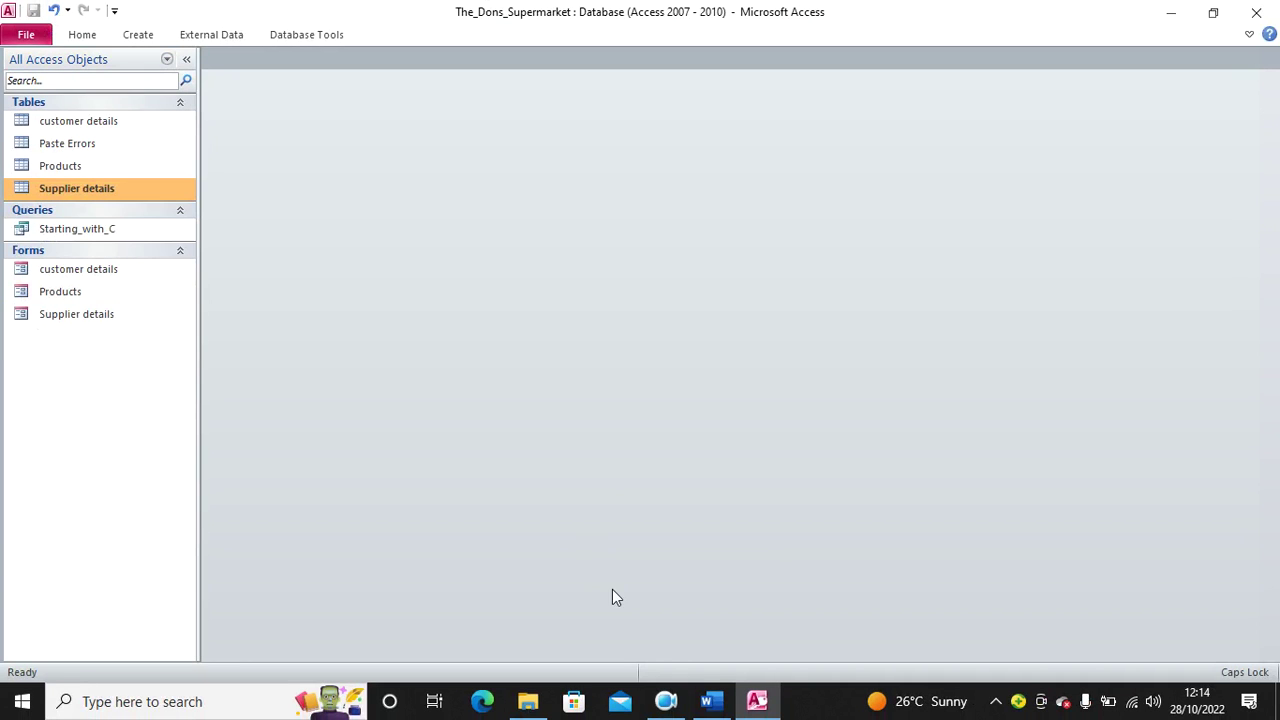
Read question g about the Vikundi report in the Word question paper and return to Access.
click(709, 698)
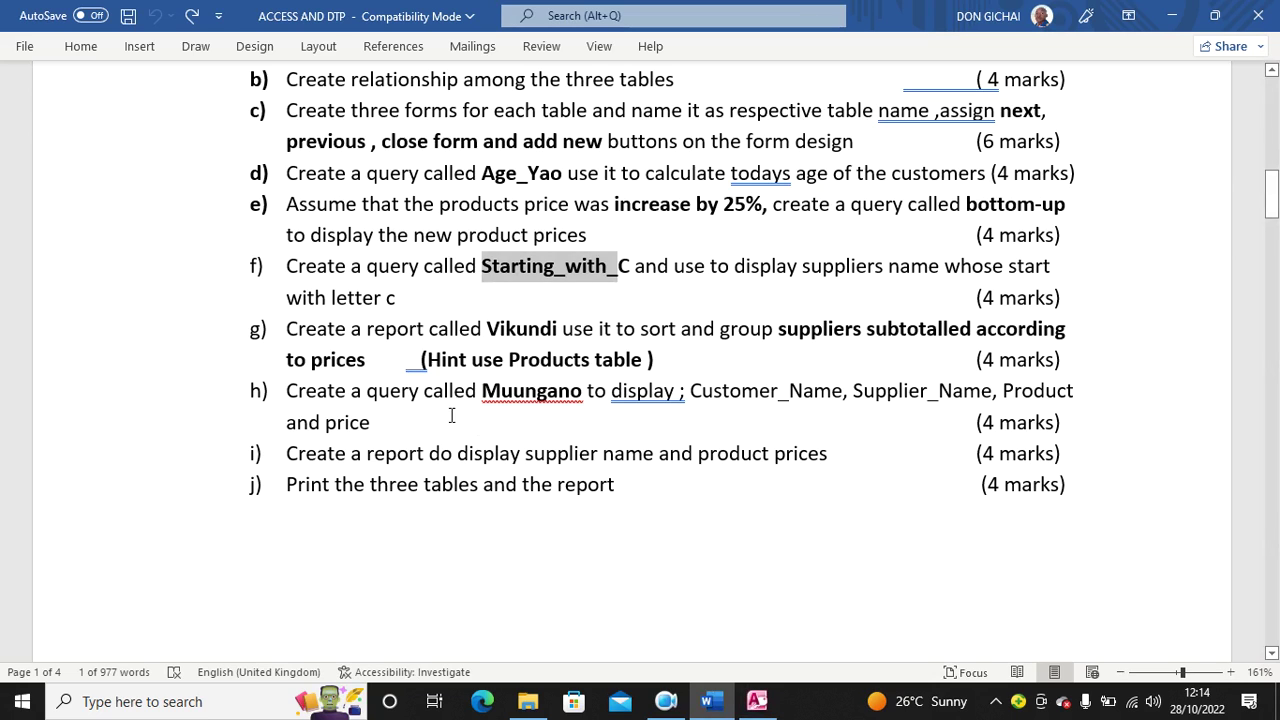
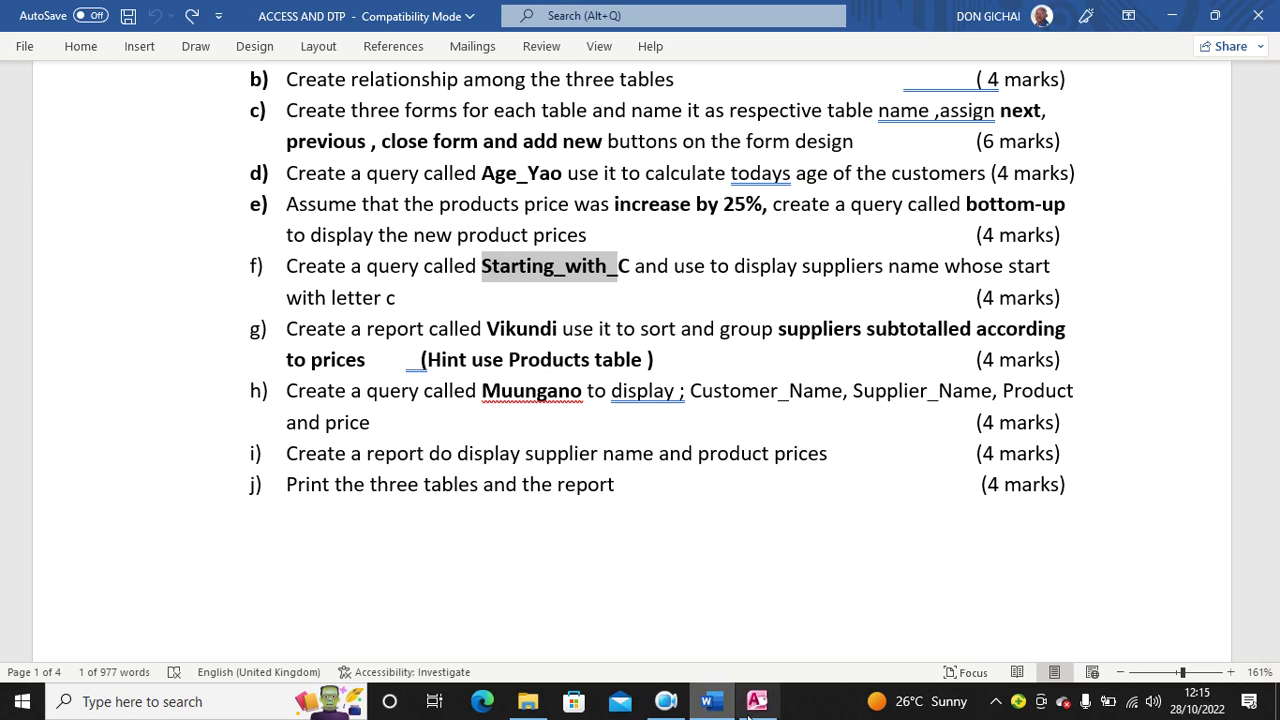
key(alt+Tab)
click(138, 34)
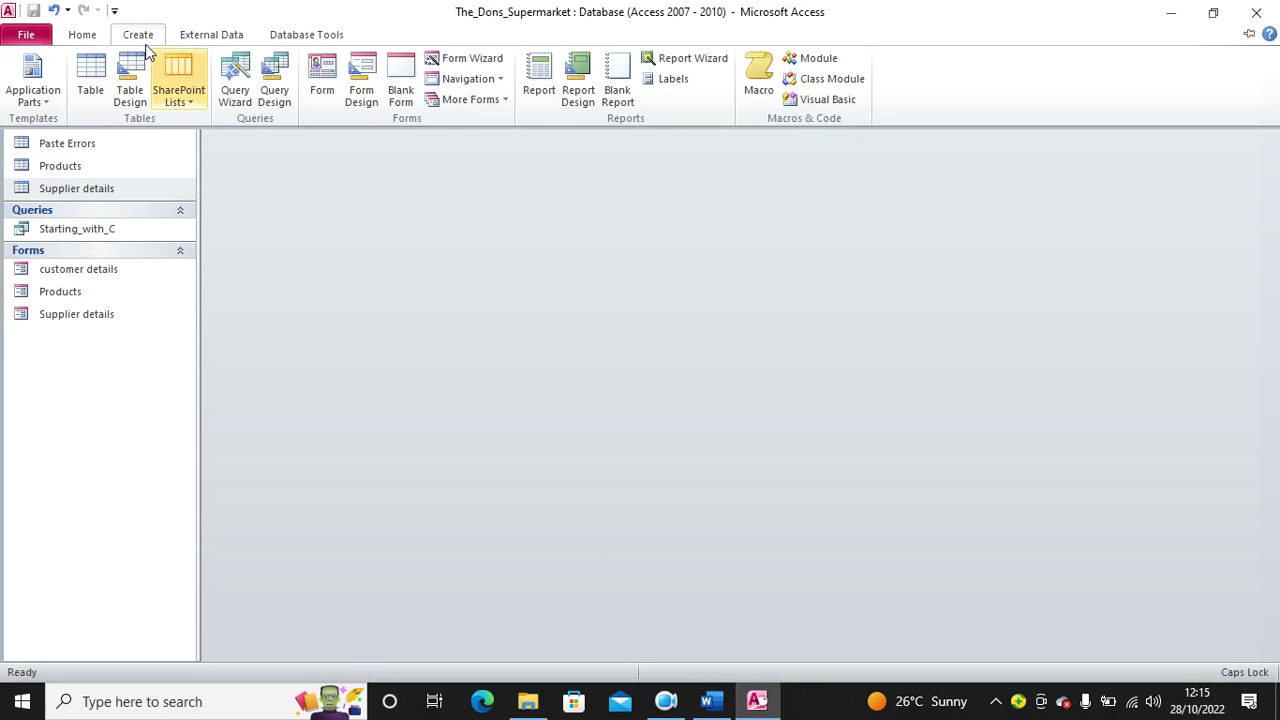
click(685, 60)
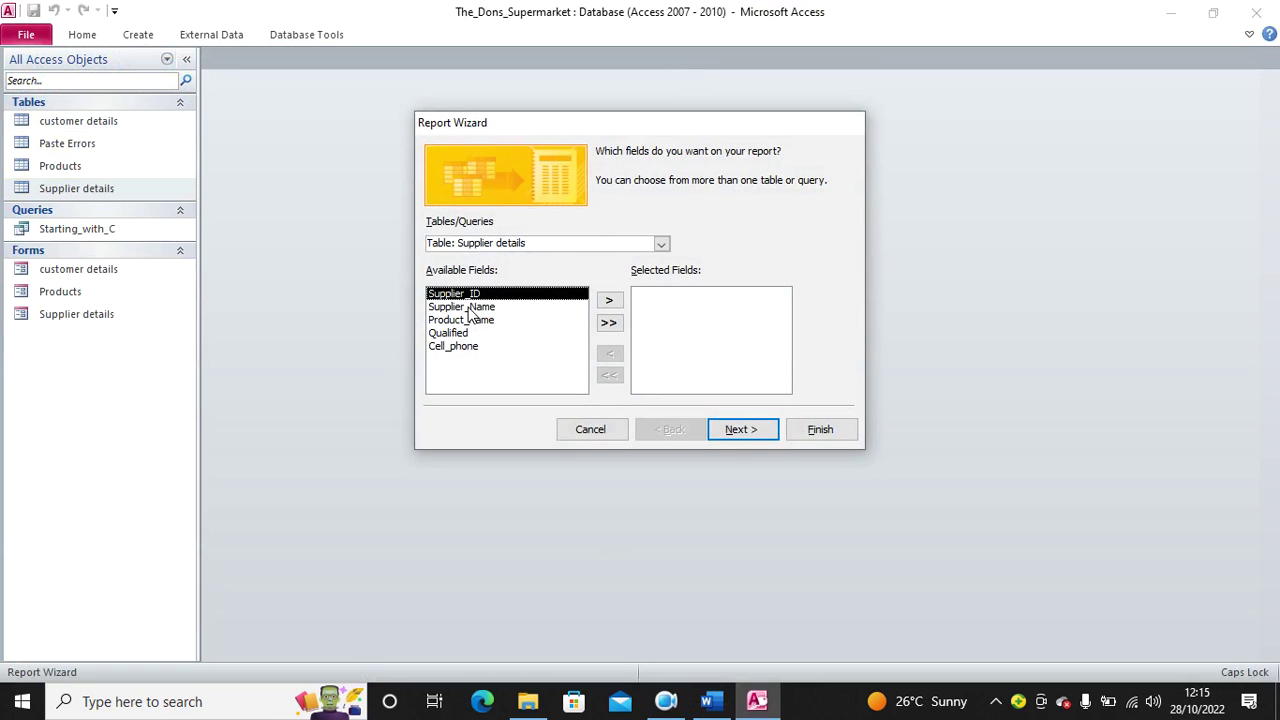
click(608, 431)
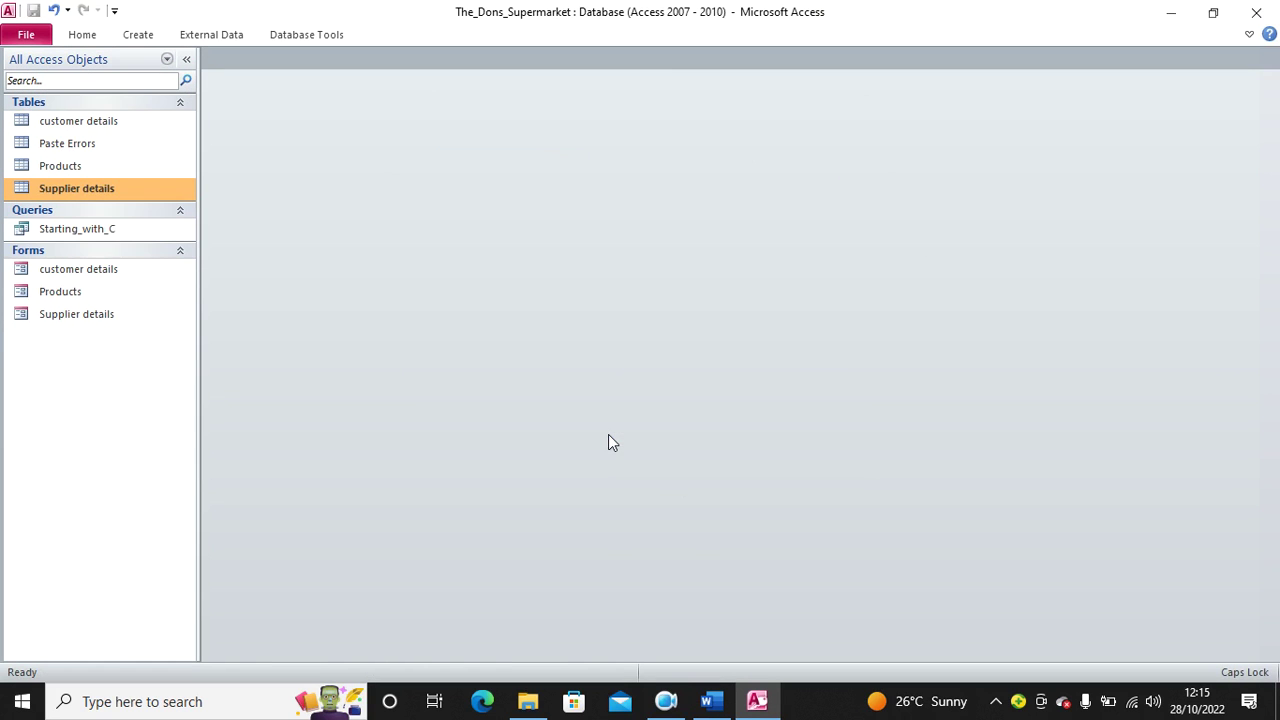
Start a new query in Design View containing the Supplier details and Products tables.
click(138, 36)
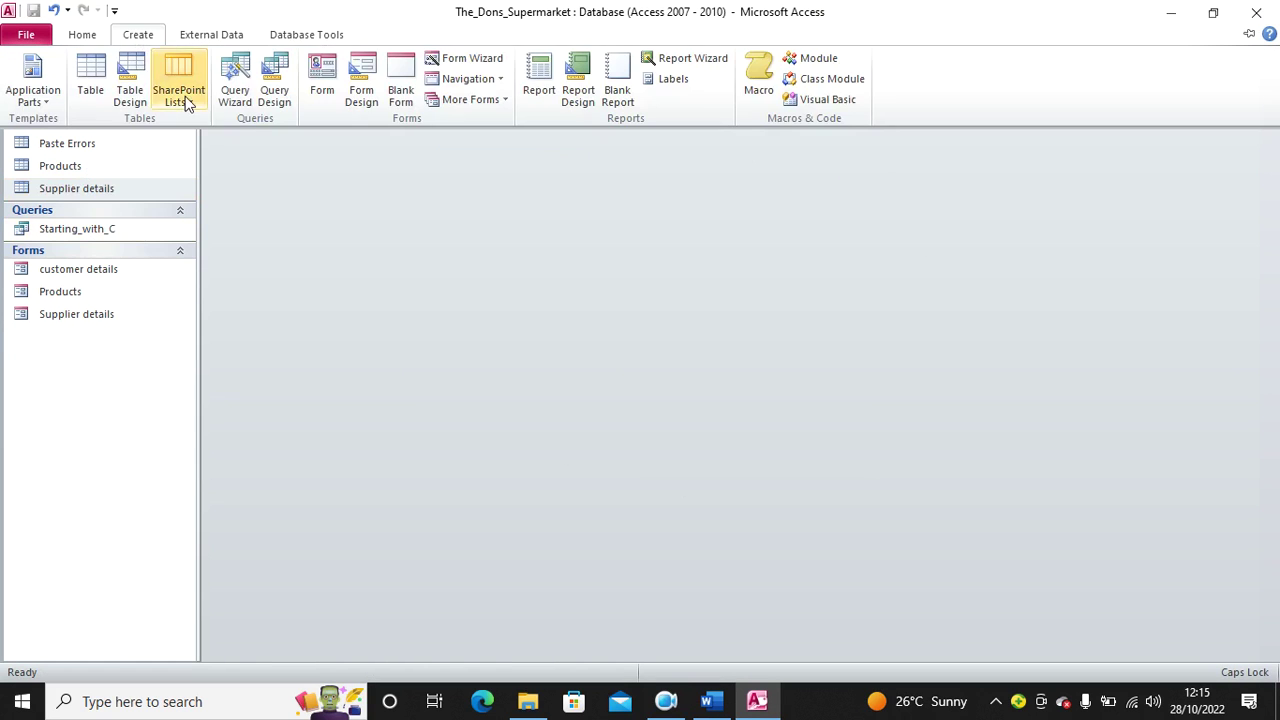
click(274, 96)
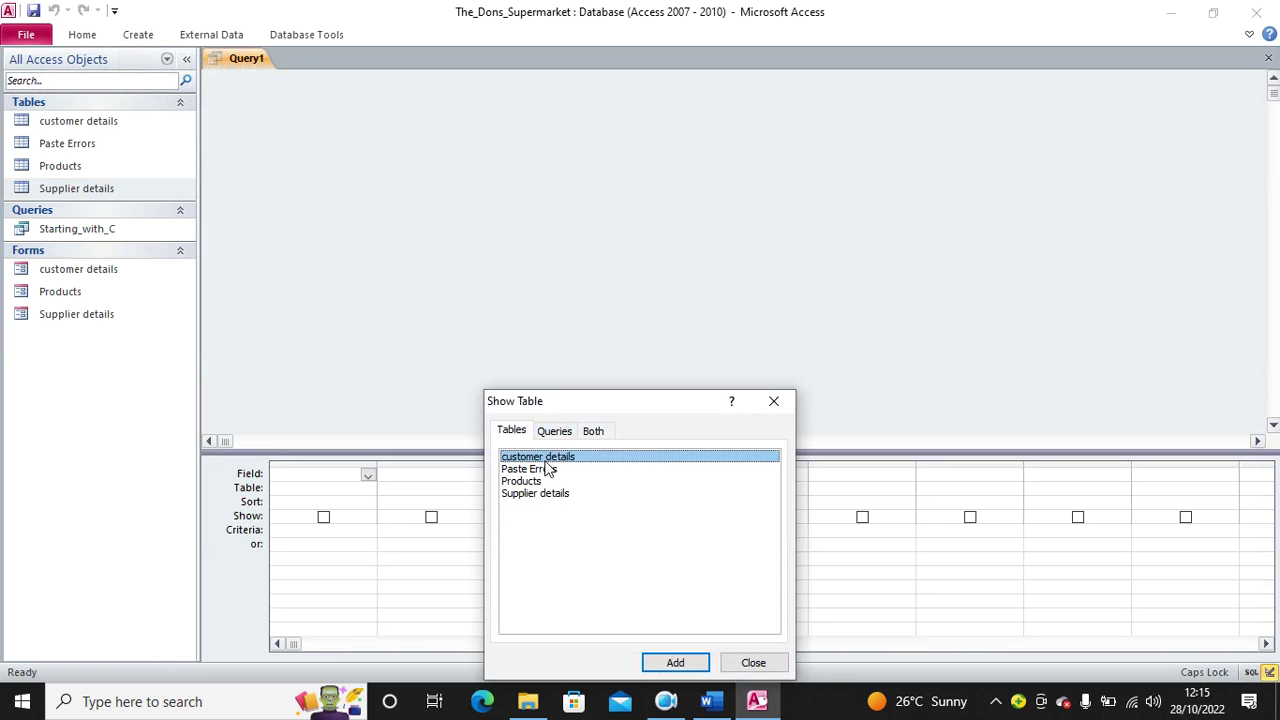
double_click(534, 493)
double_click(522, 481)
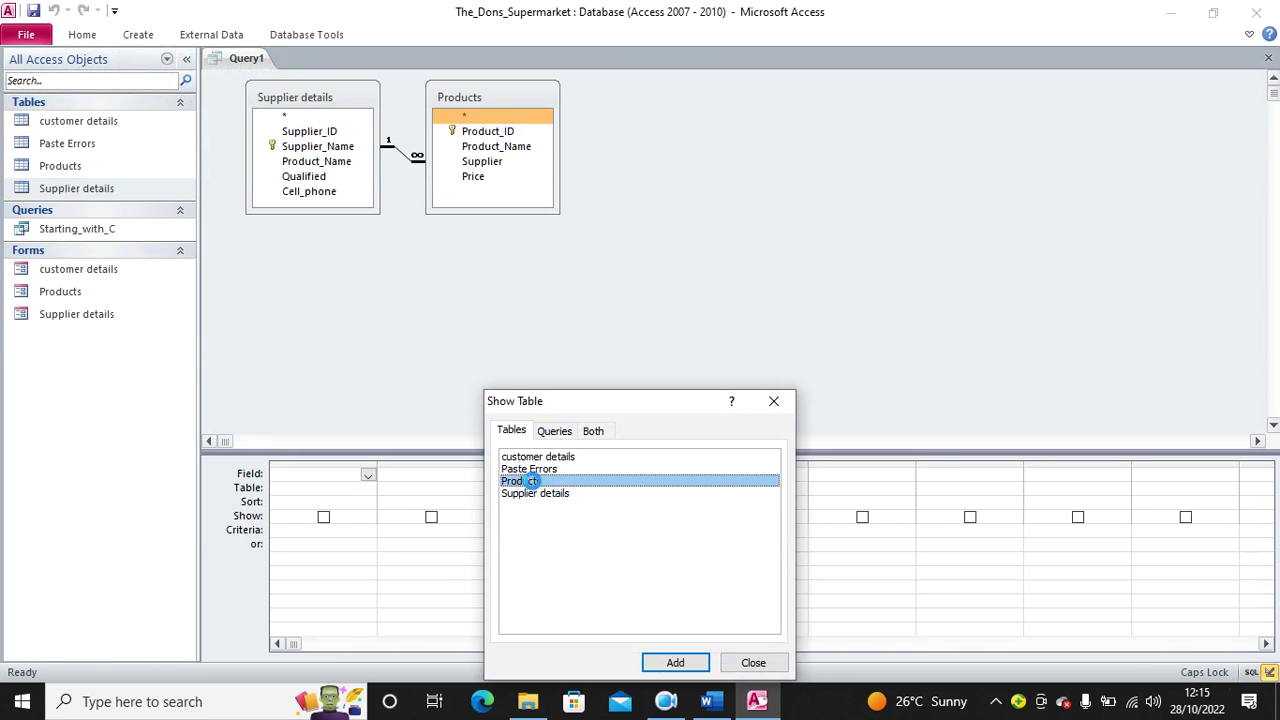
click(773, 400)
Add Supplier_Name and Product_Name from Supplier details and Price from Products to the query, and run it.
double_click(330, 148)
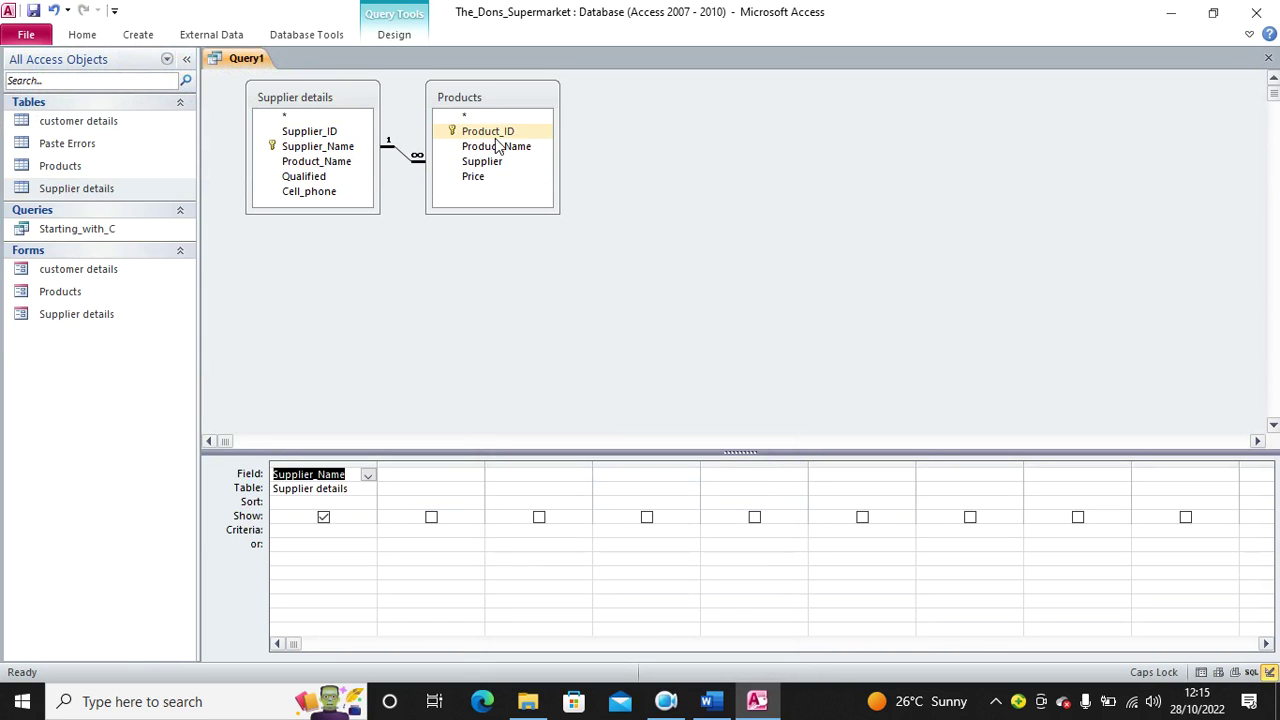
click(336, 163)
double_click(336, 163)
double_click(466, 178)
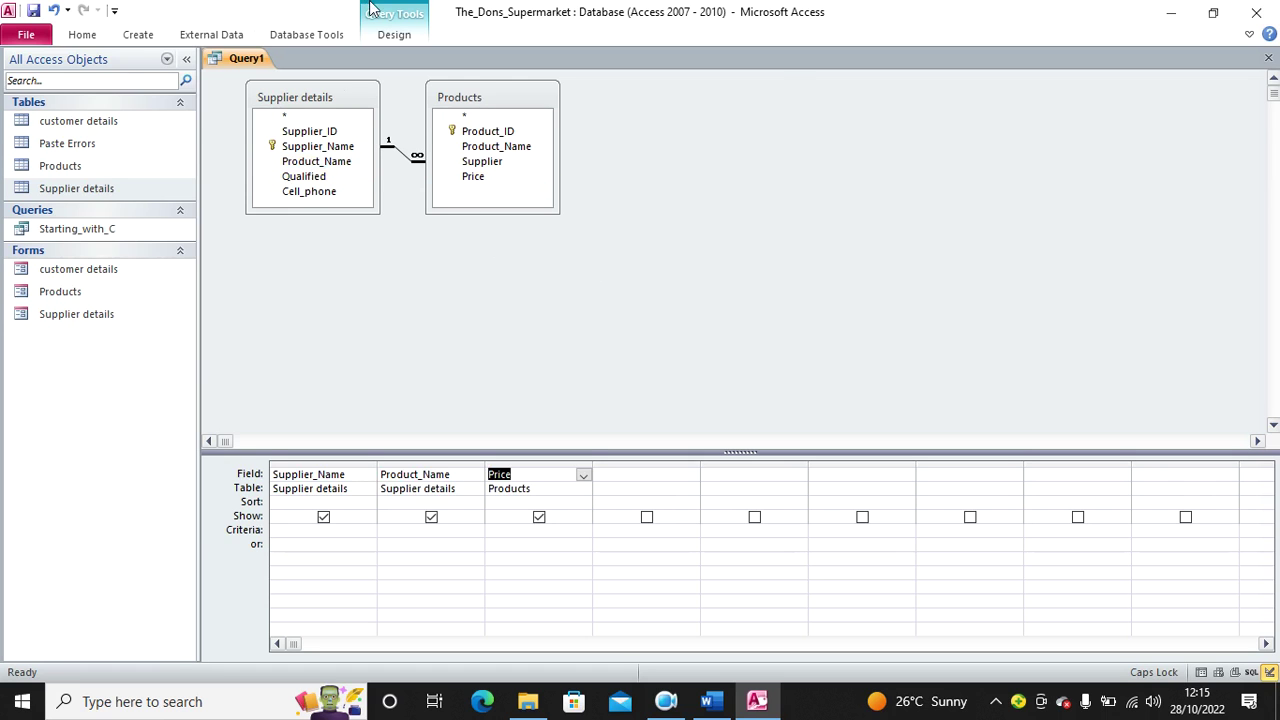
click(368, 37)
click(62, 78)
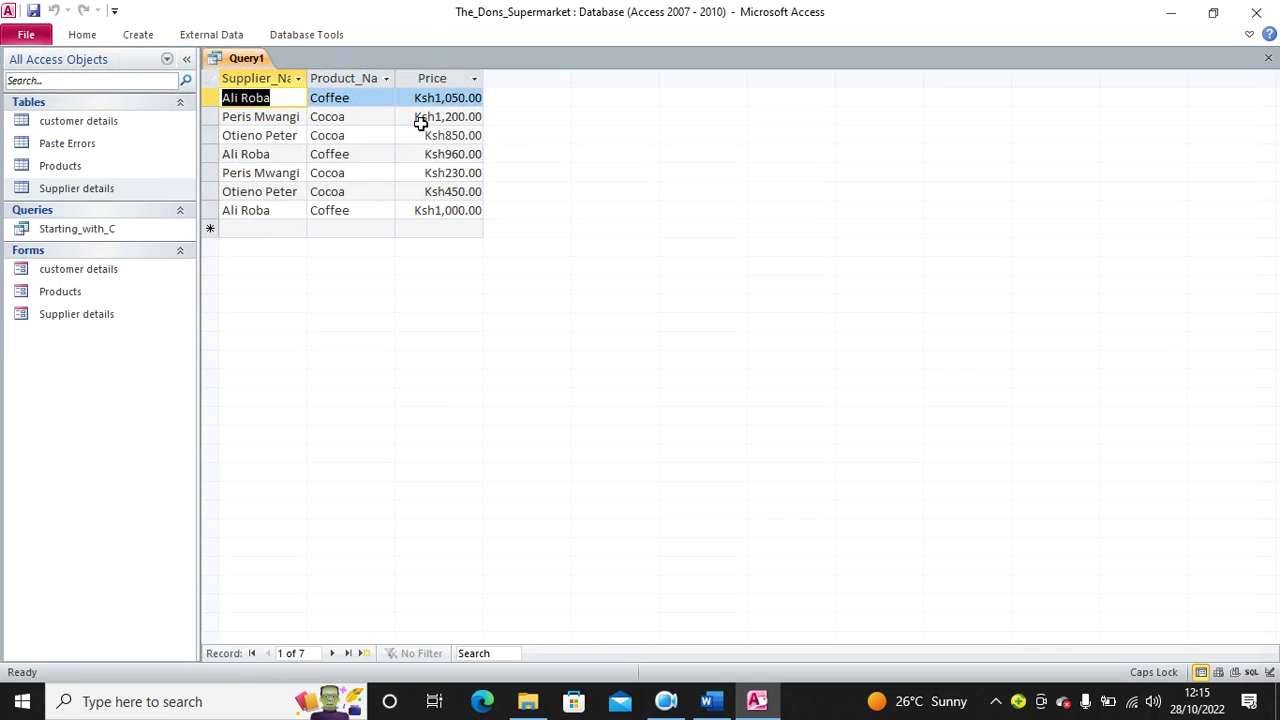
Save the supplier price query as Query1 and close it.
right_click(250, 60)
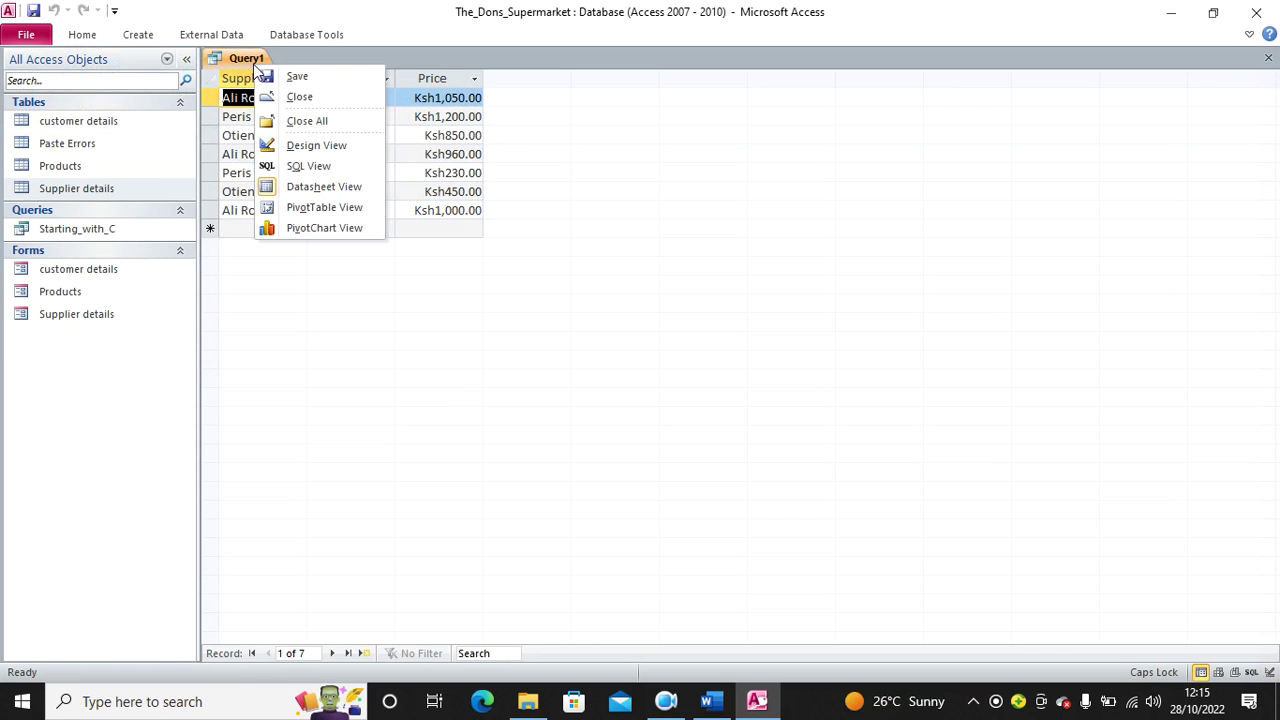
click(312, 80)
click(640, 280)
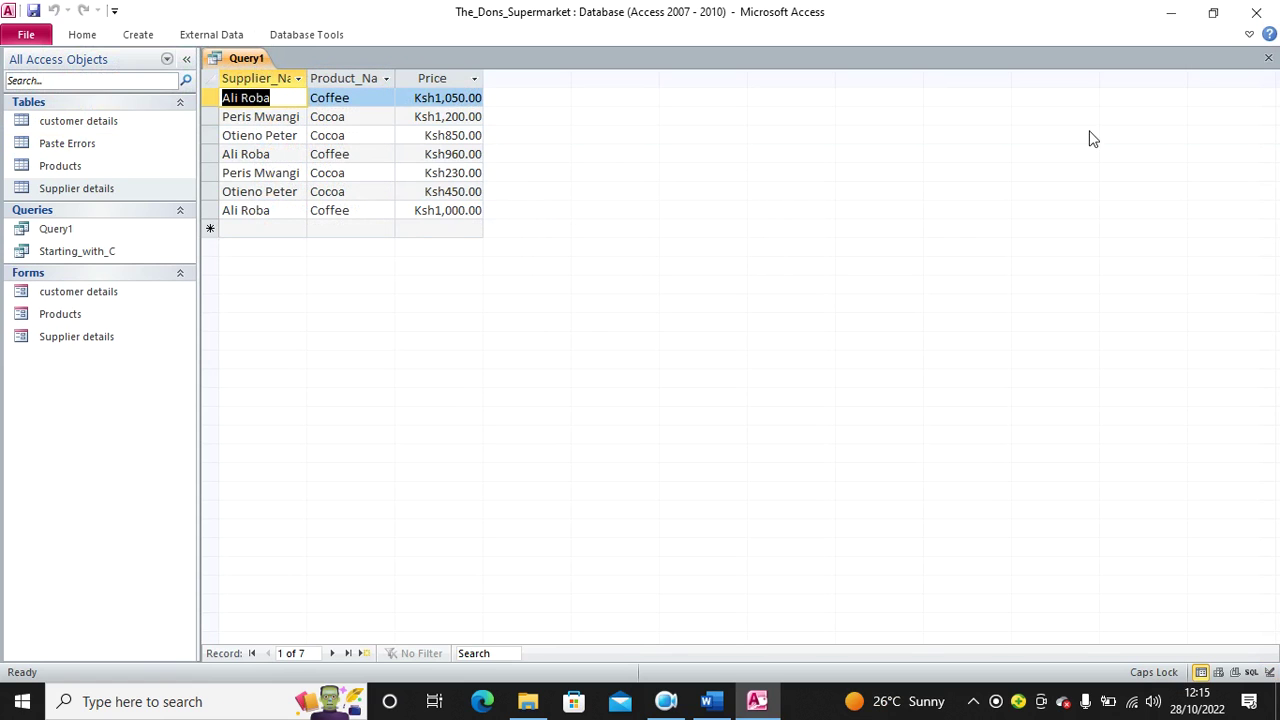
click(1268, 57)
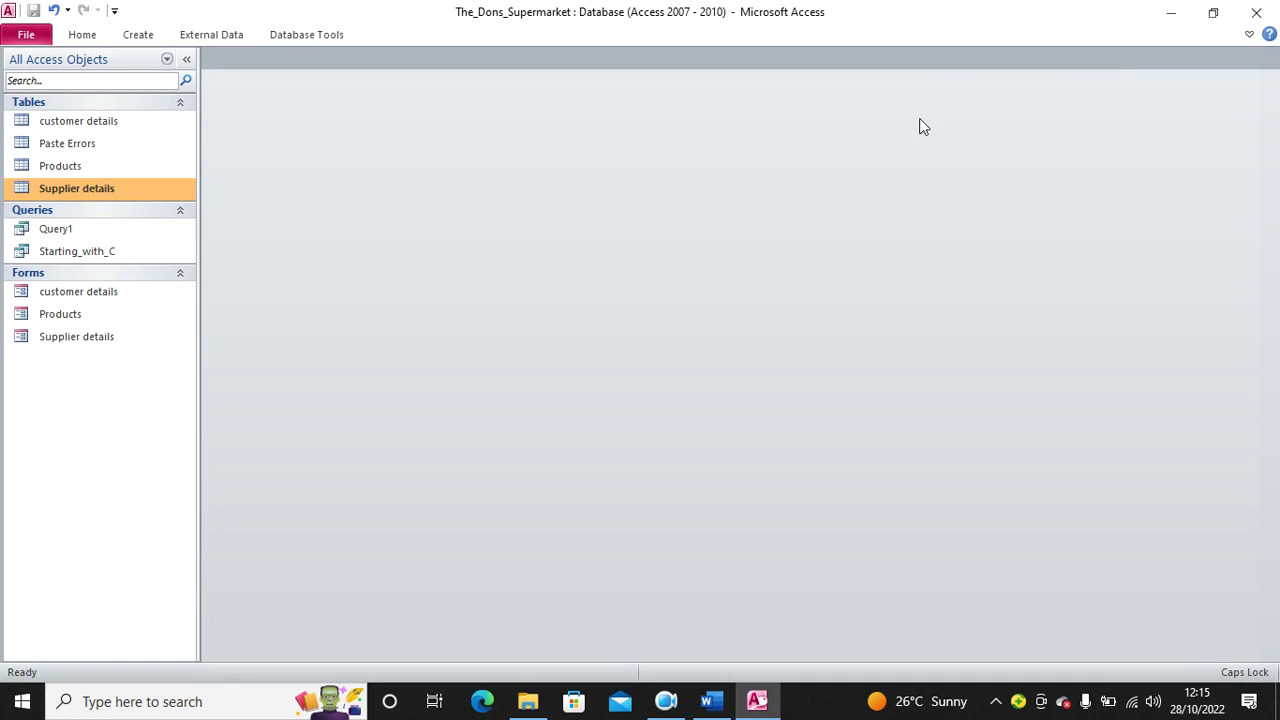
Start a report with the Report Wizard, include all fields of Query1, and continue past the field selection.
click(140, 35)
click(691, 62)
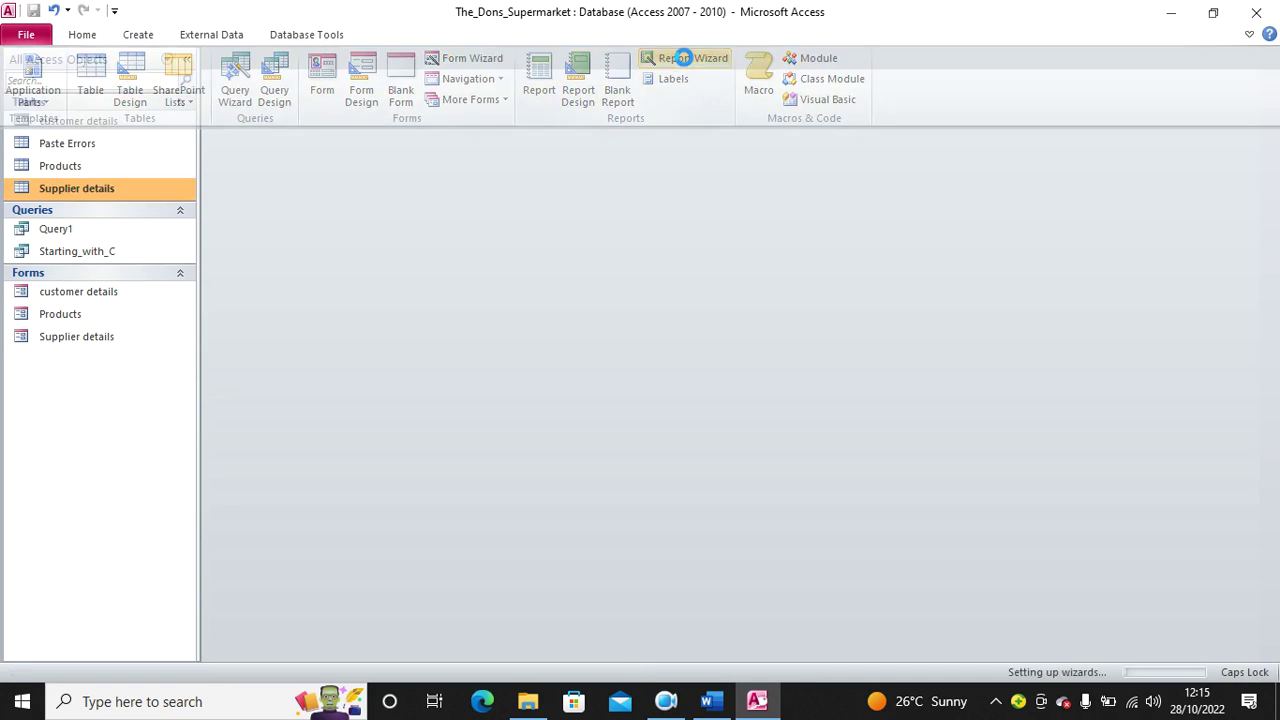
click(661, 244)
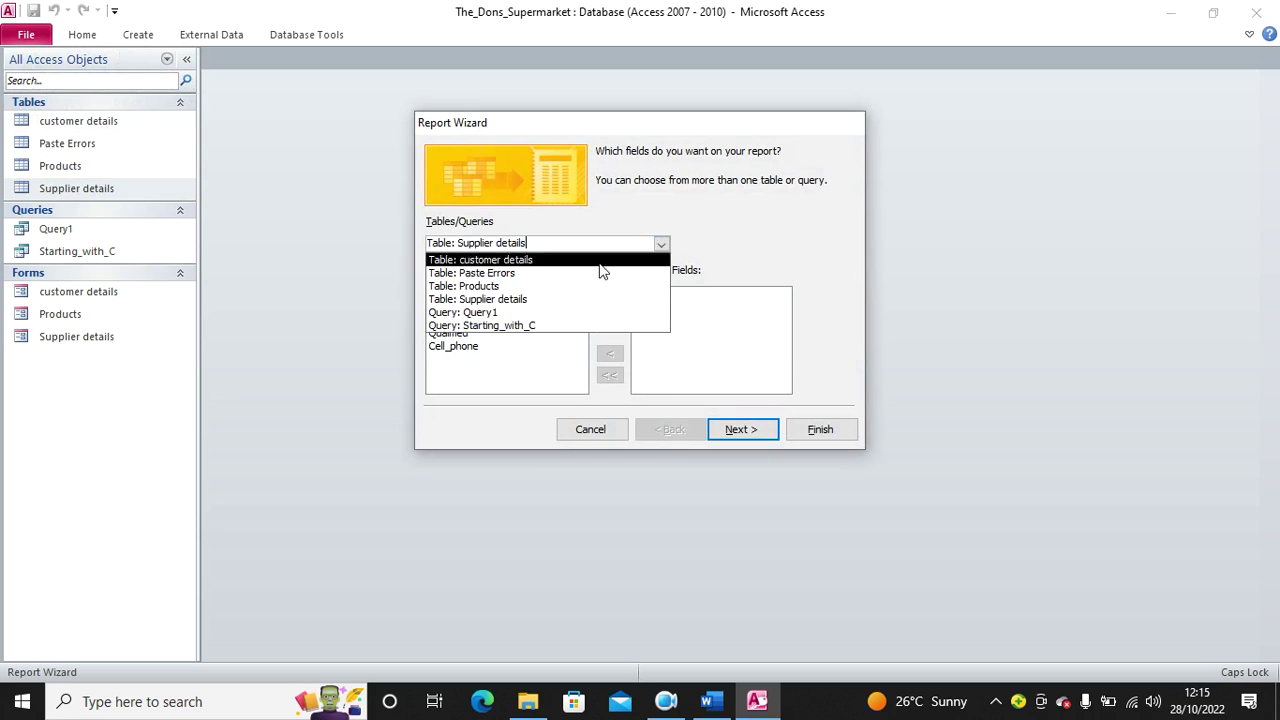
click(545, 311)
click(610, 325)
click(740, 430)
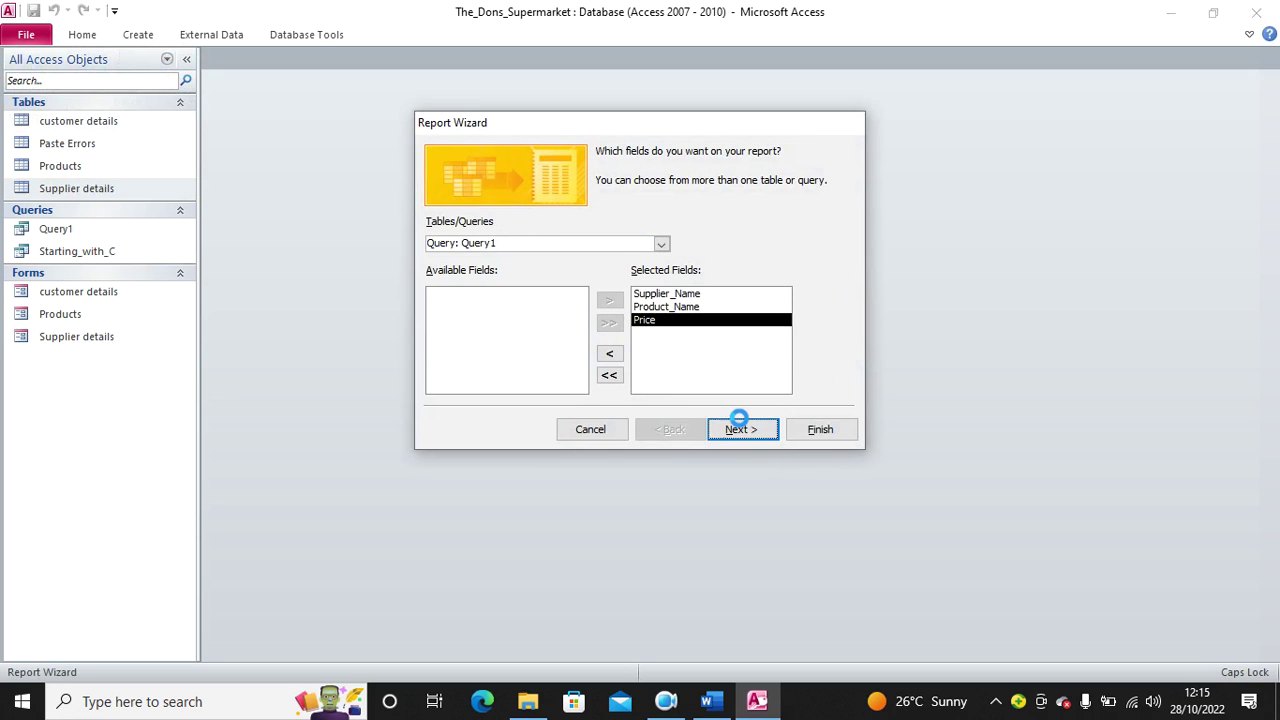
Finish the Query1 report with the wizard's default grouping, sorting and layout, and open it in Design View.
click(742, 431)
click(752, 432)
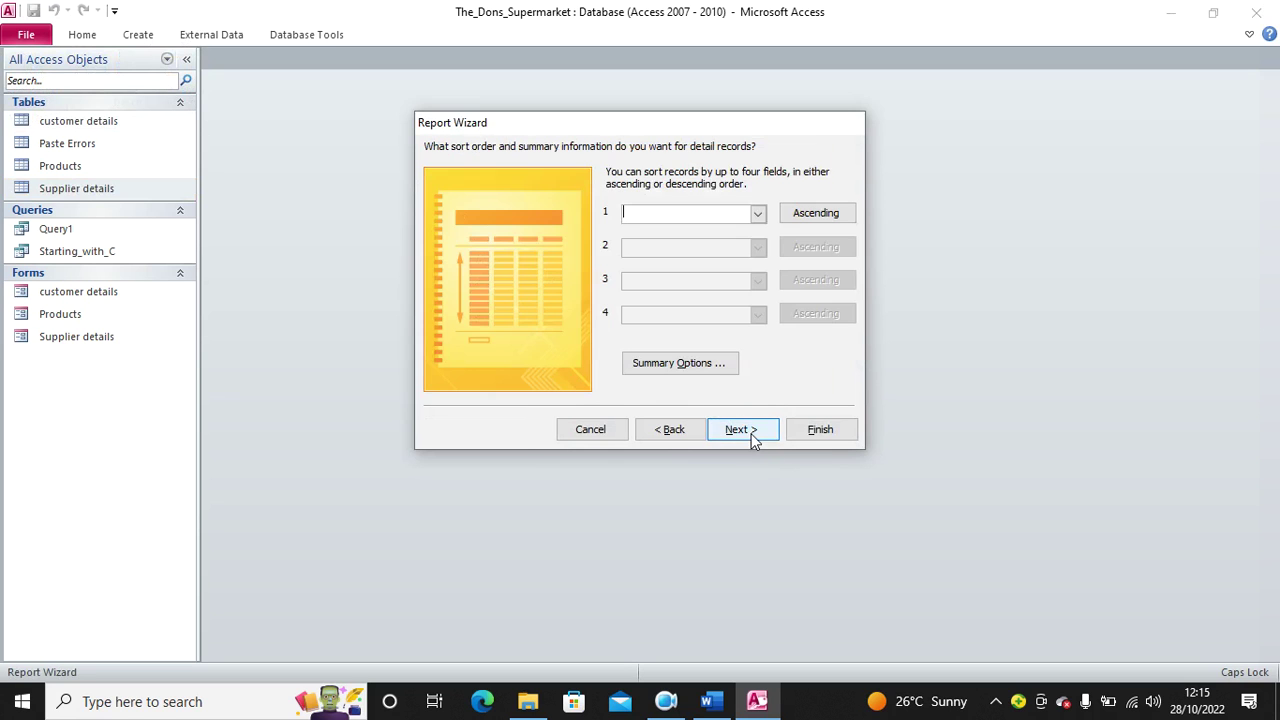
click(811, 438)
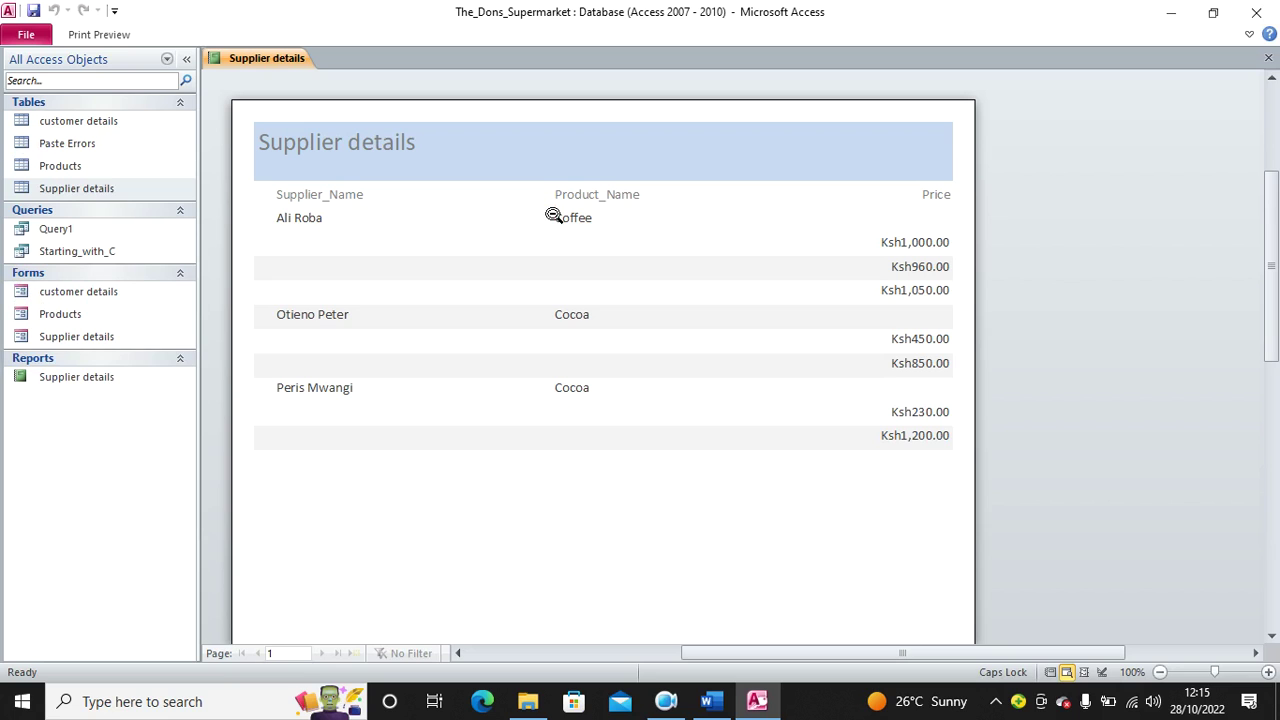
right_click(425, 213)
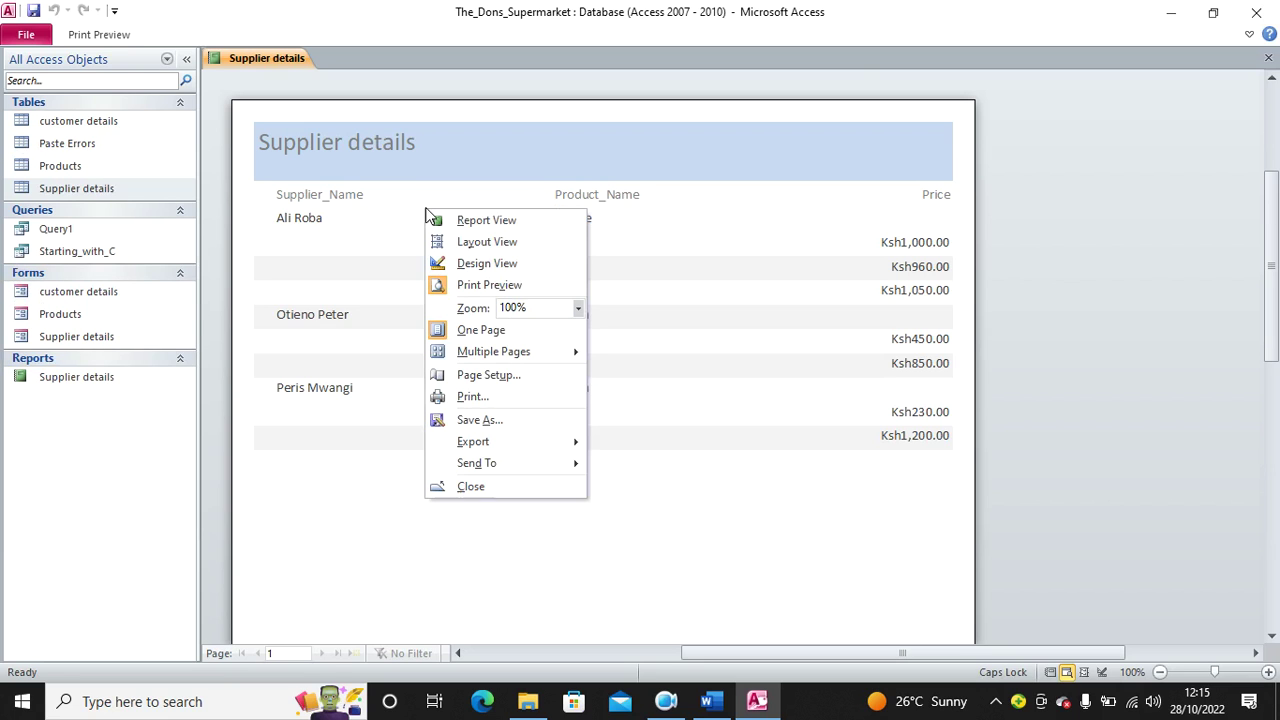
click(480, 264)
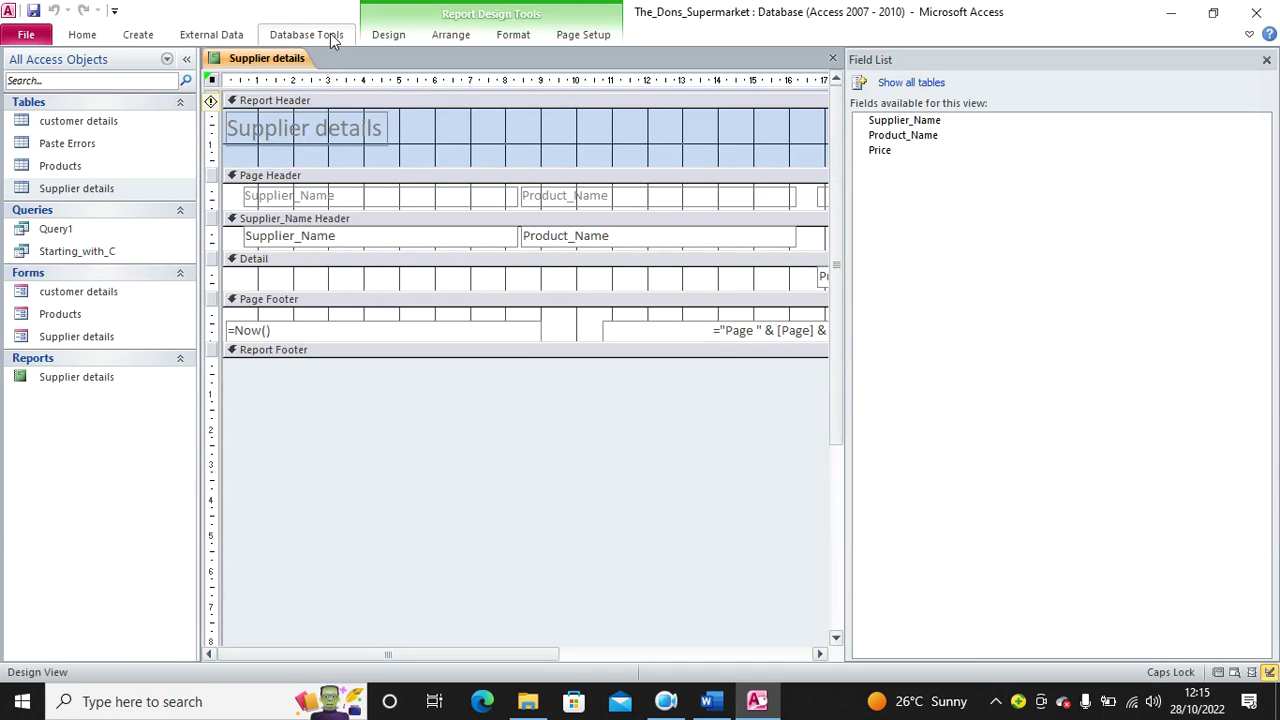
In the report's grouping settings, add a count subtotal on Supplier_Name to the Supplier_Name group footer.
click(389, 37)
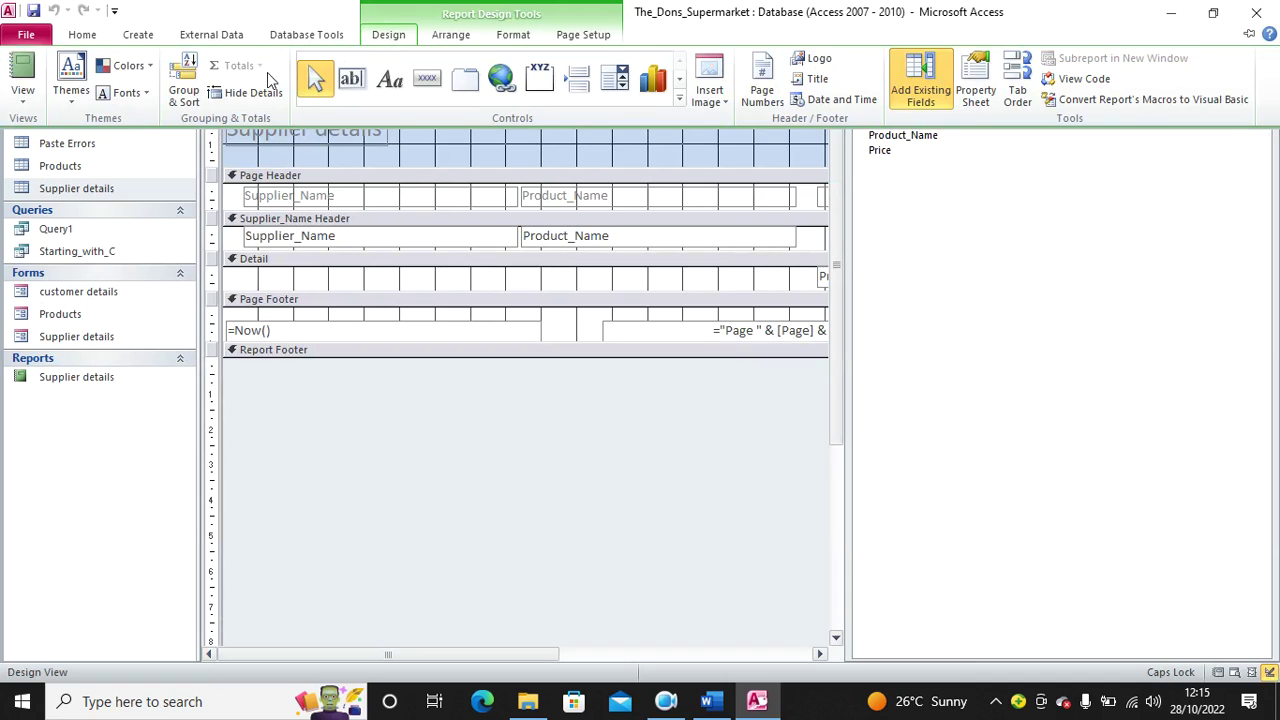
click(183, 92)
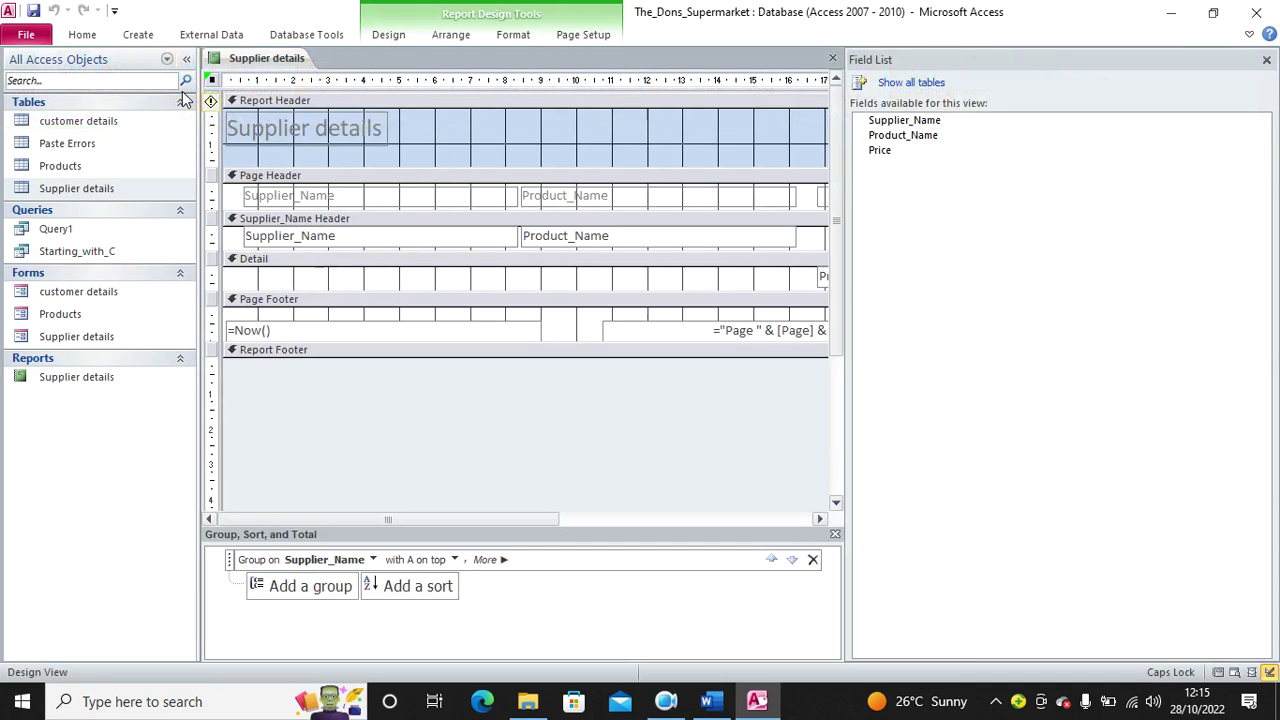
click(328, 586)
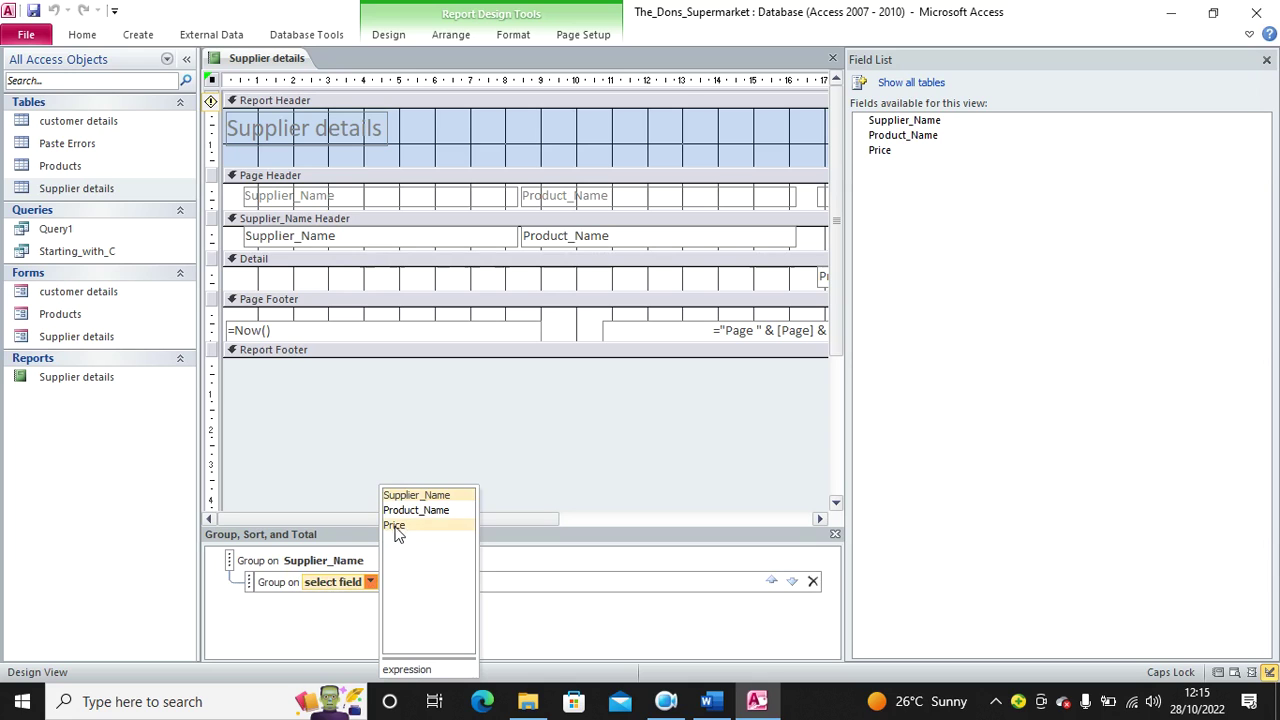
click(363, 469)
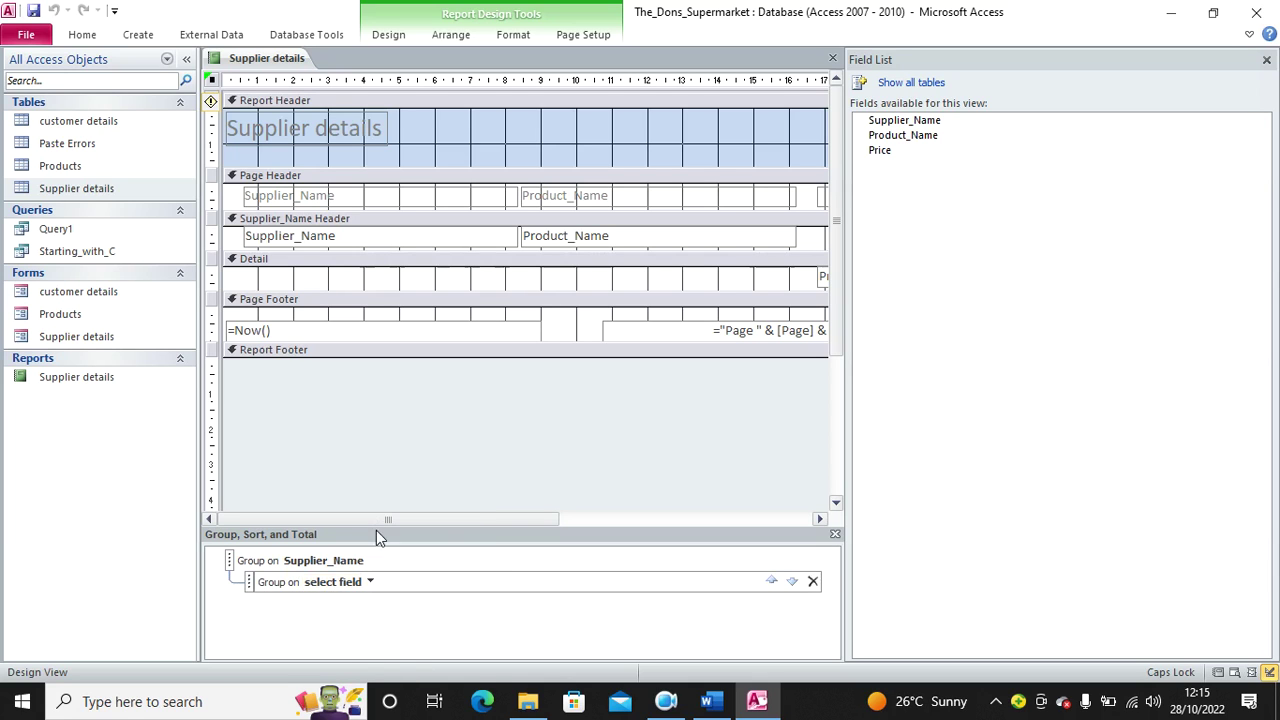
click(303, 564)
click(454, 560)
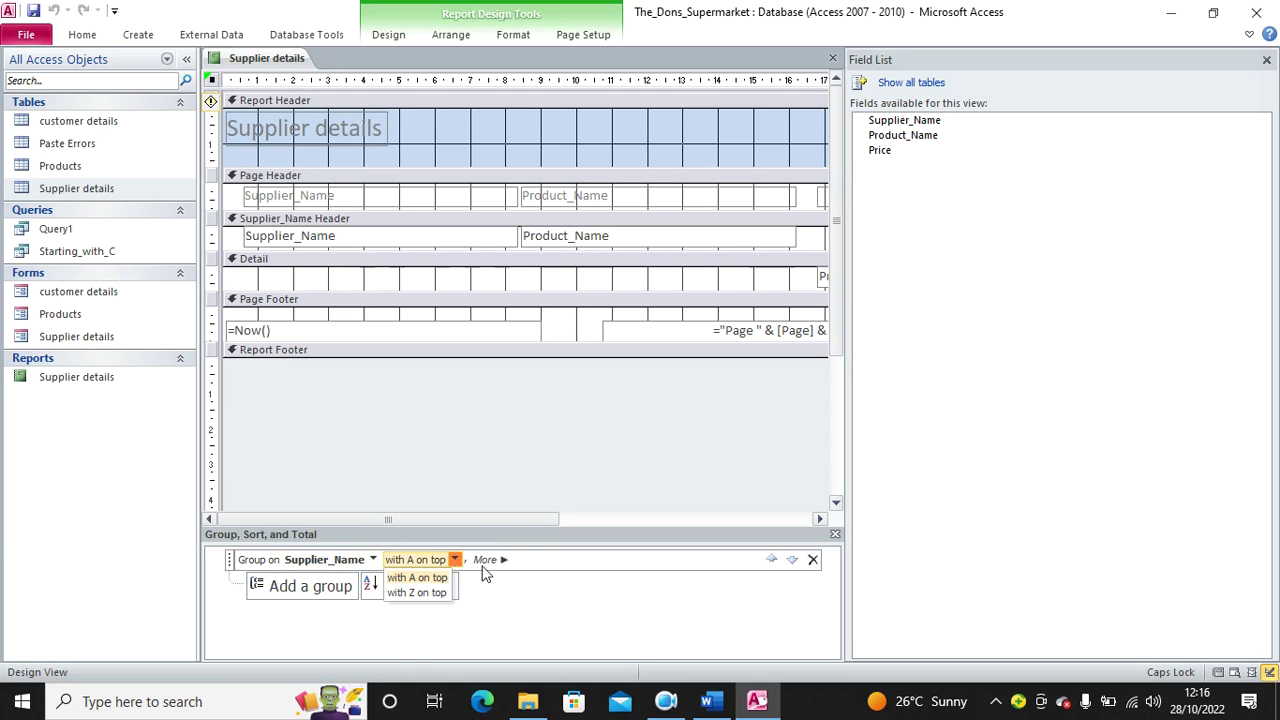
click(497, 560)
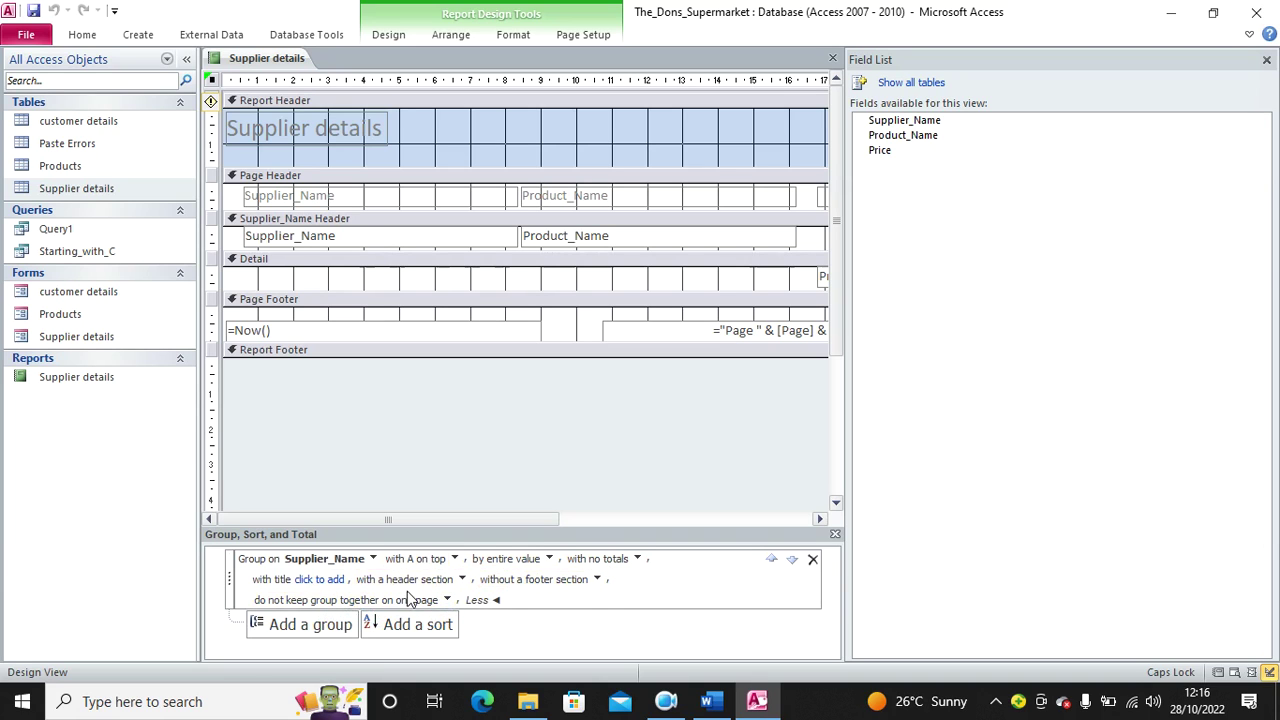
click(633, 559)
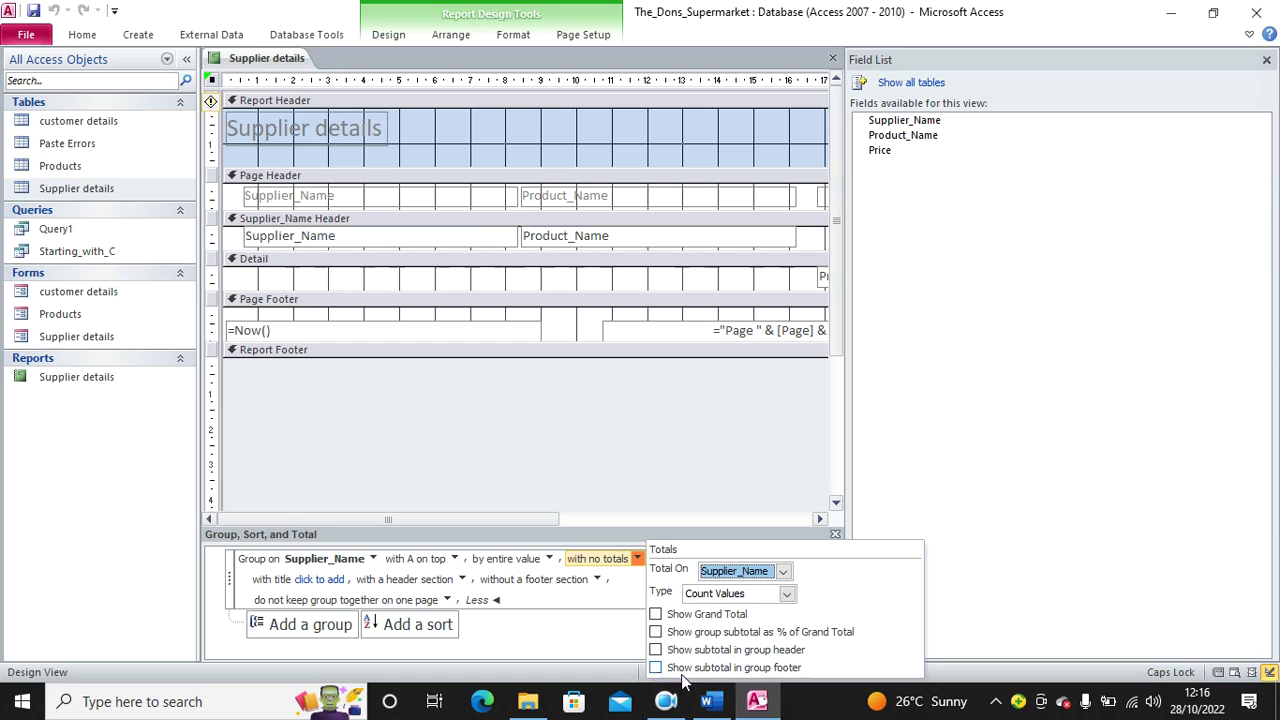
click(656, 668)
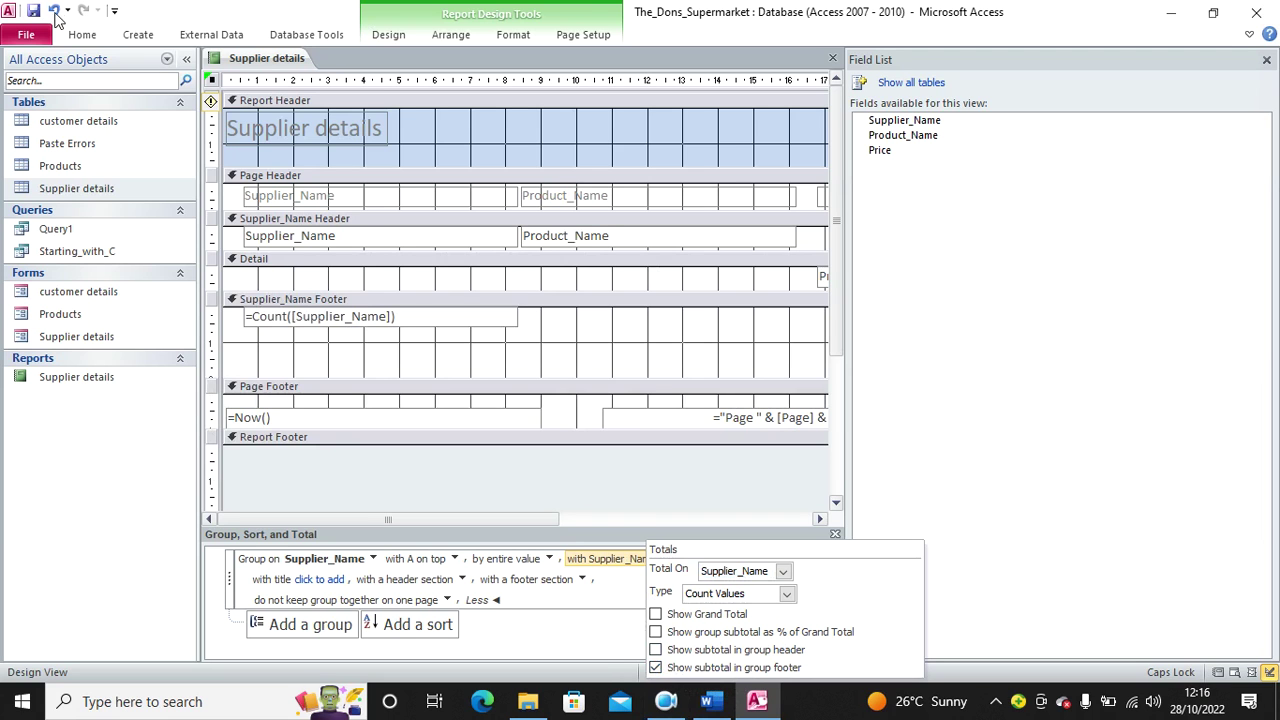
Close the Supplier details report and save its design changes.
right_click(268, 57)
click(311, 106)
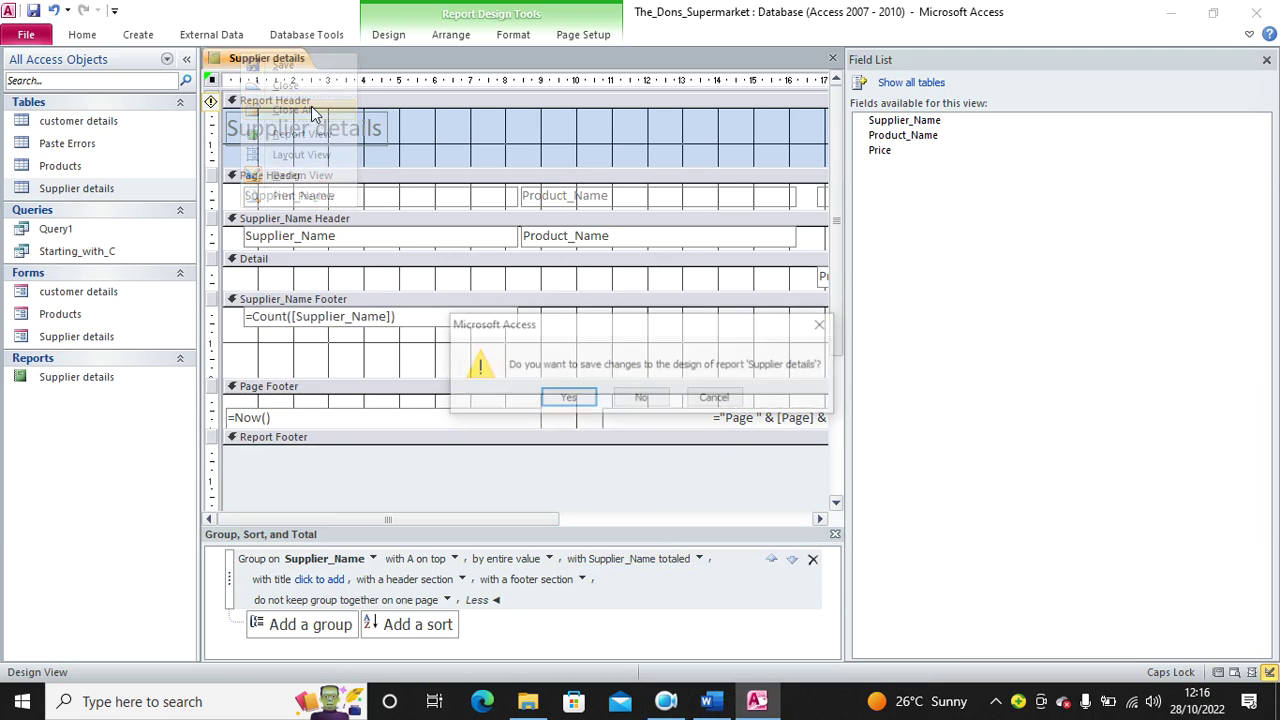
click(567, 398)
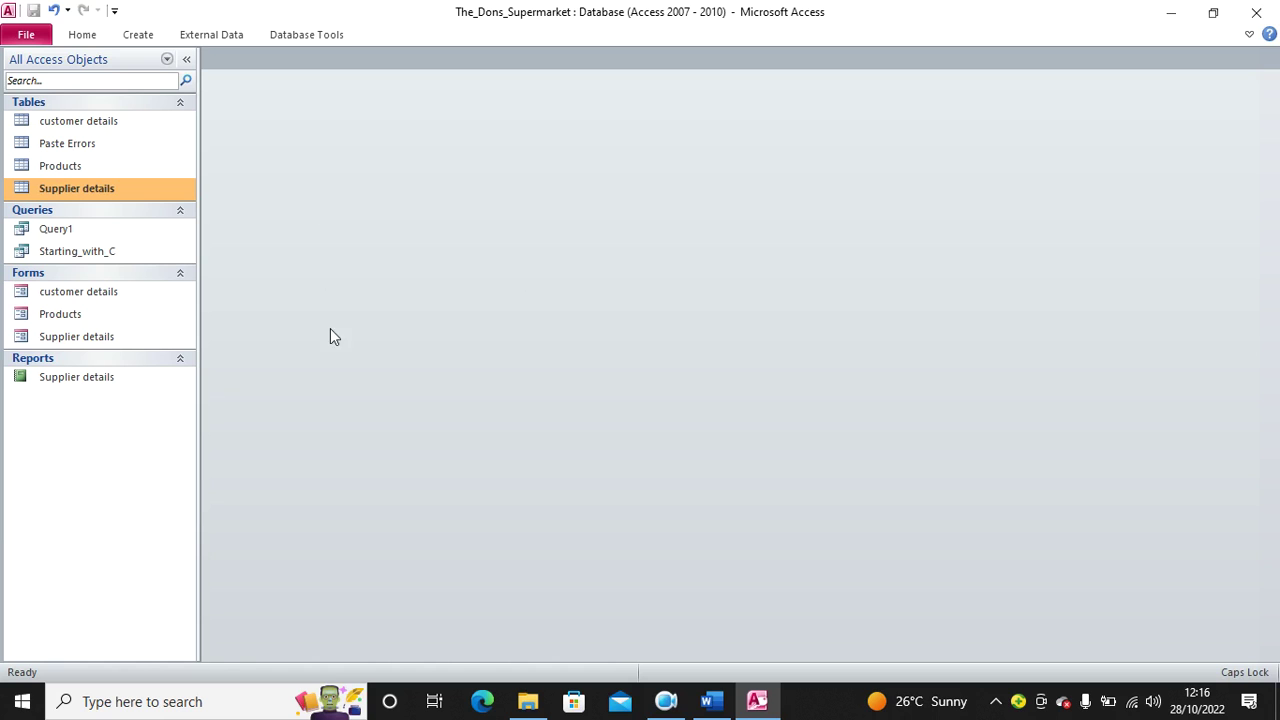
Check the exam questions in Word, and start a new Access query in Design View containing the Products table.
click(711, 701)
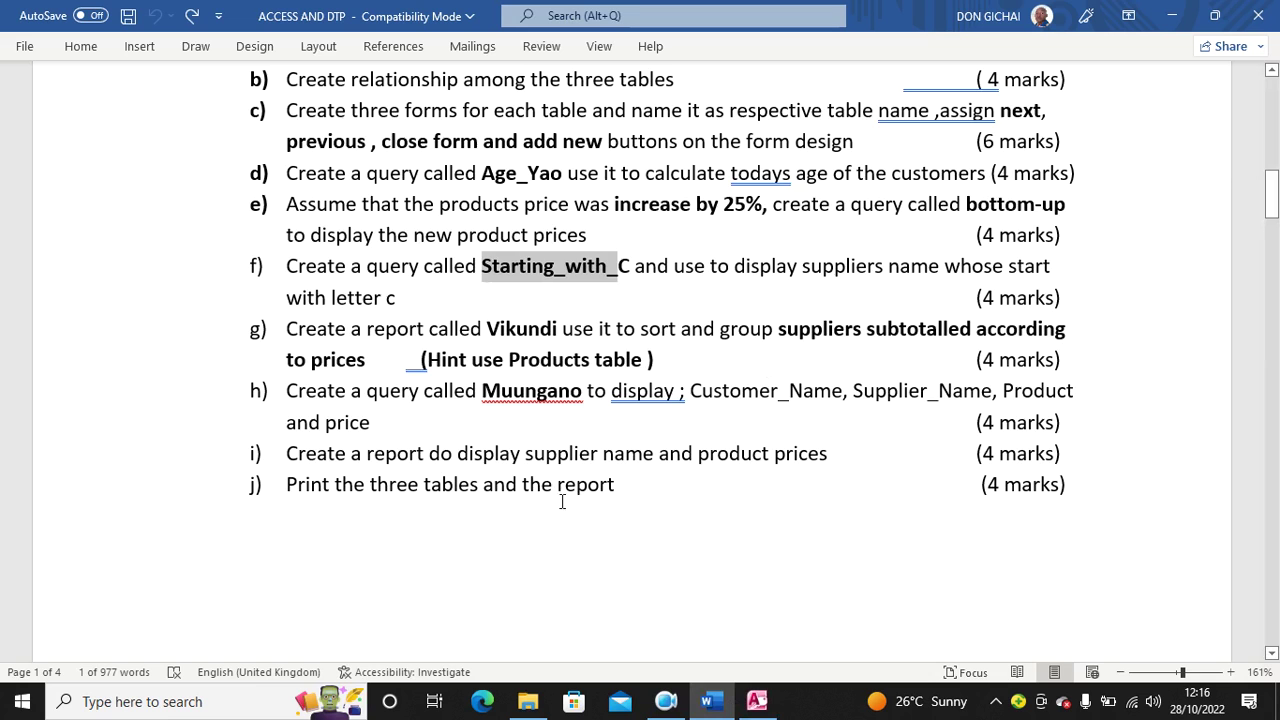
scroll(557, 502, up, 1)
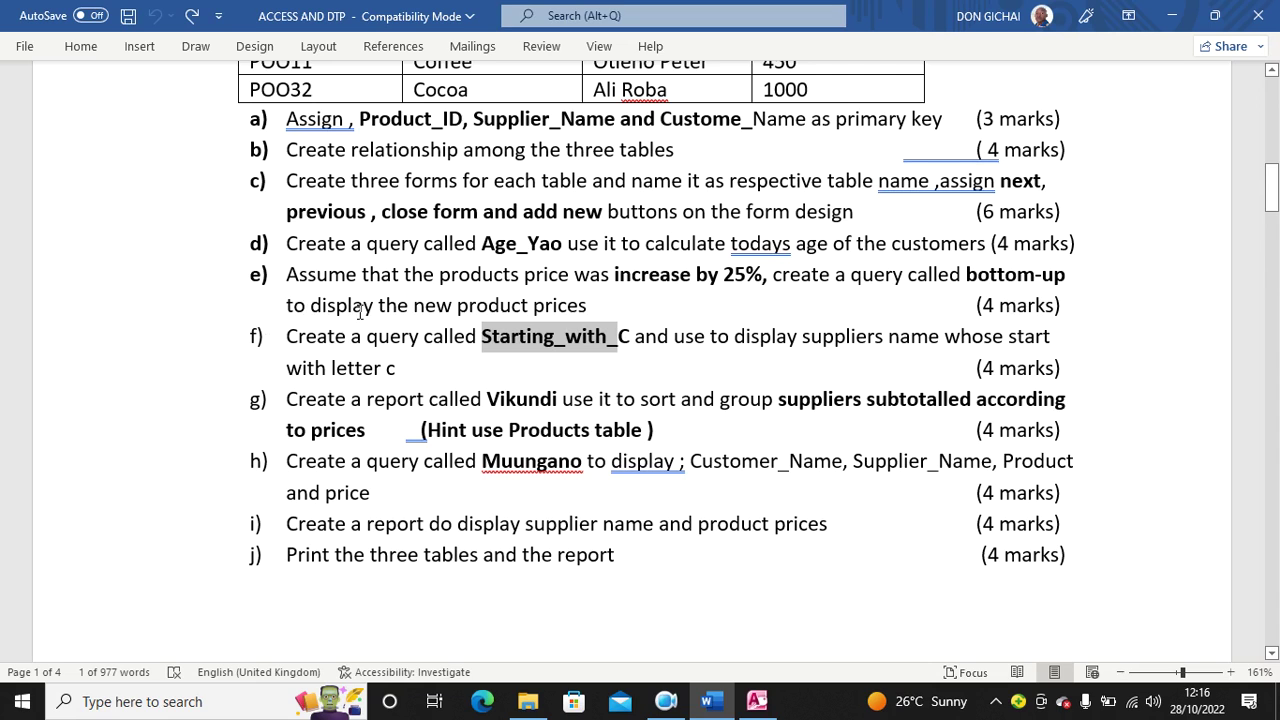
click(757, 701)
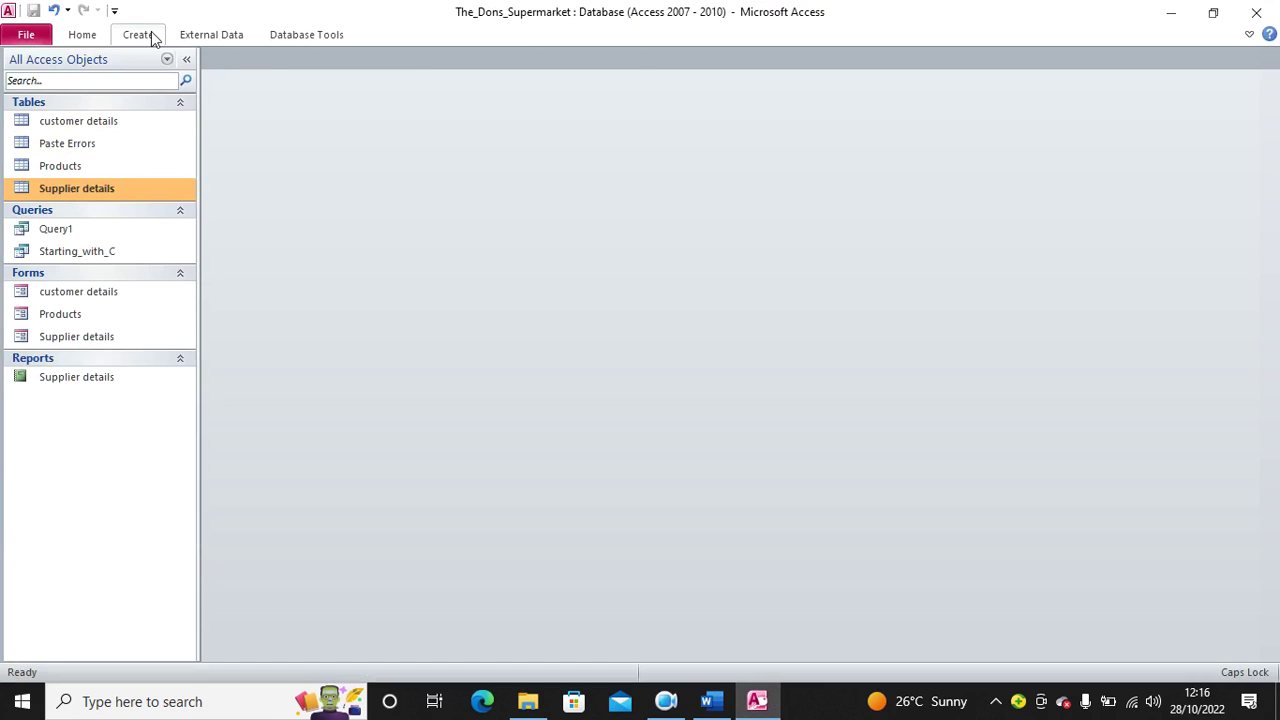
click(154, 36)
click(284, 95)
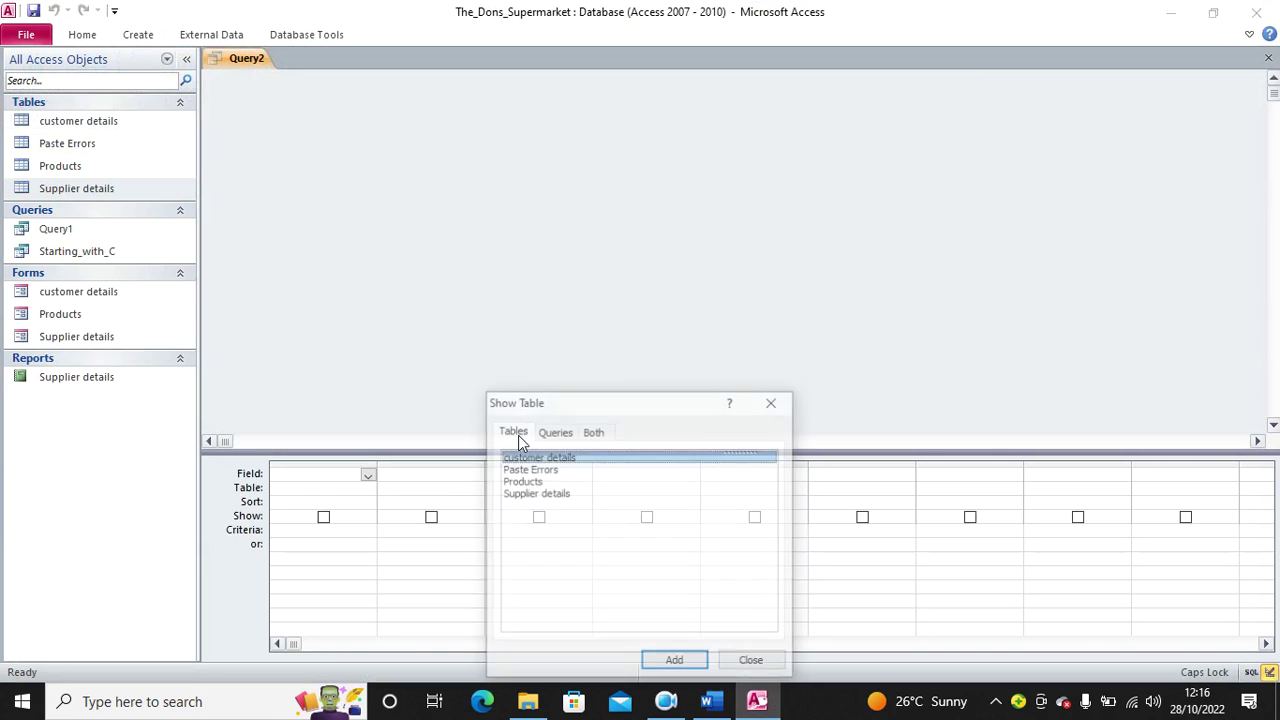
double_click(537, 483)
click(753, 662)
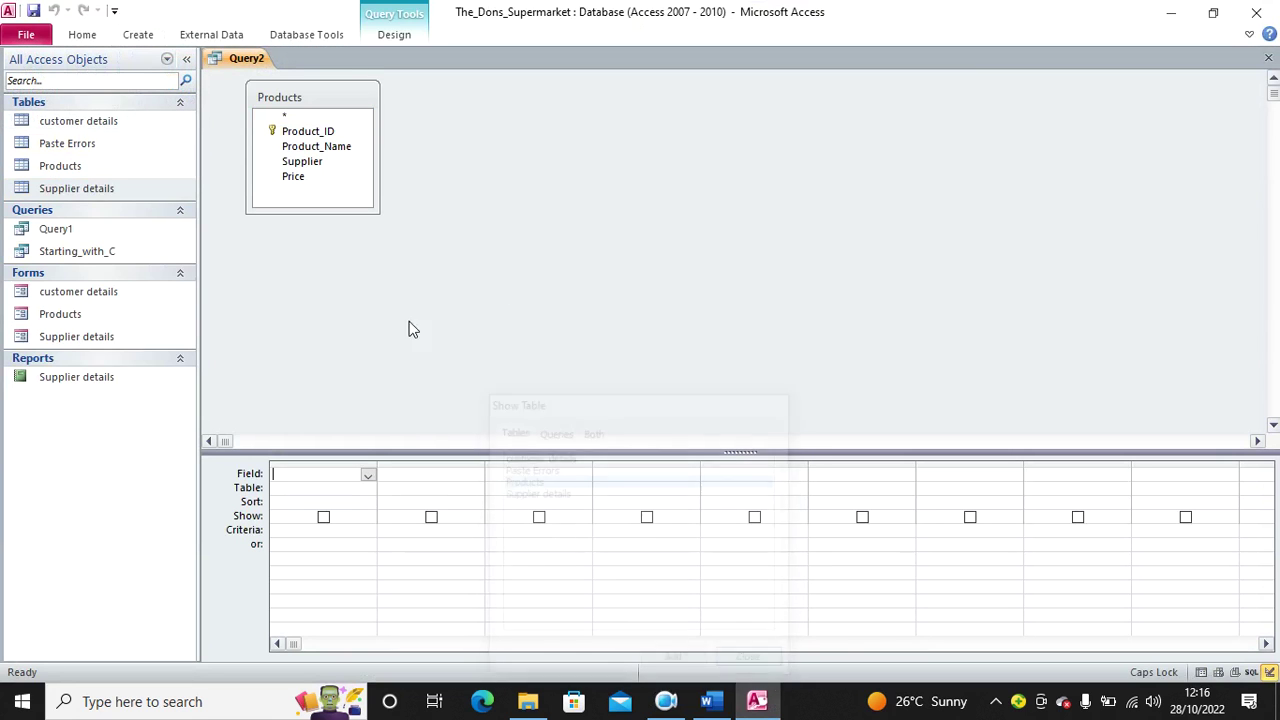
Add Product_ID, Product_Name, Supplier and Price from Products to the query.
double_click(306, 131)
double_click(310, 147)
double_click(297, 161)
double_click(296, 177)
Add a calculated field NEWPRICES:Price*1.25 in the next empty query column and include it in the output.
click(762, 466)
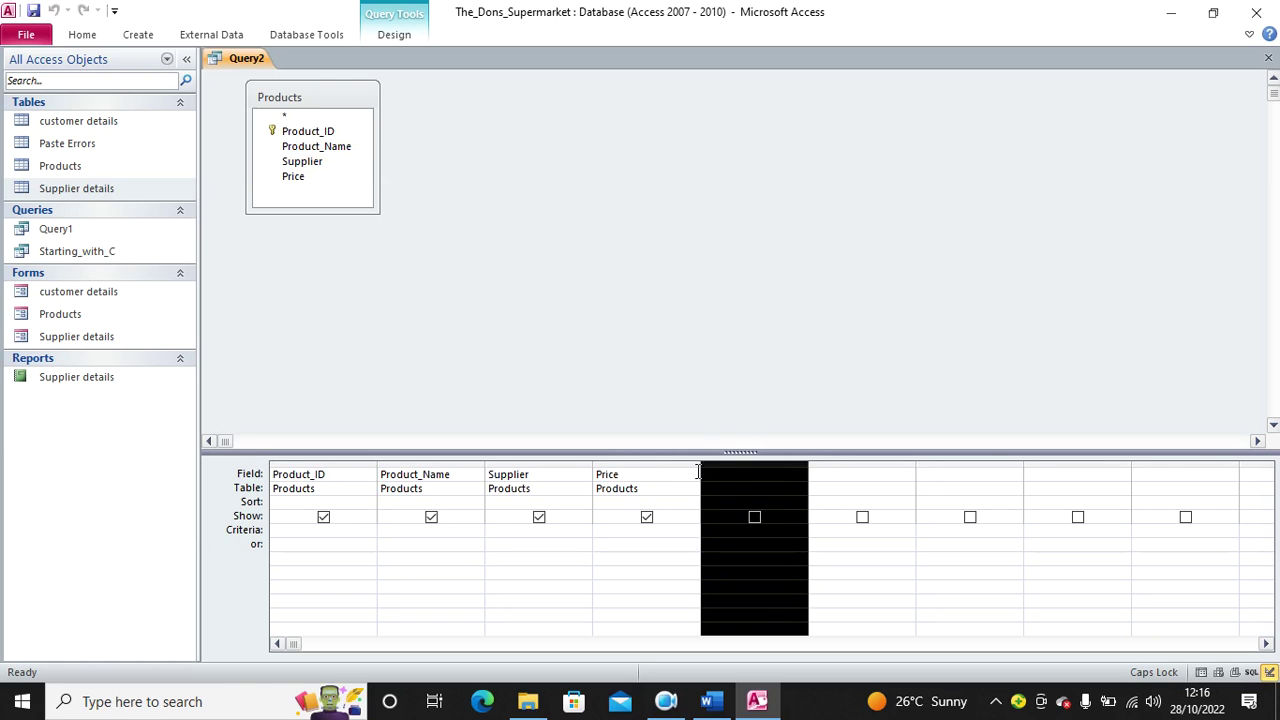
click(720, 482)
text(NE)
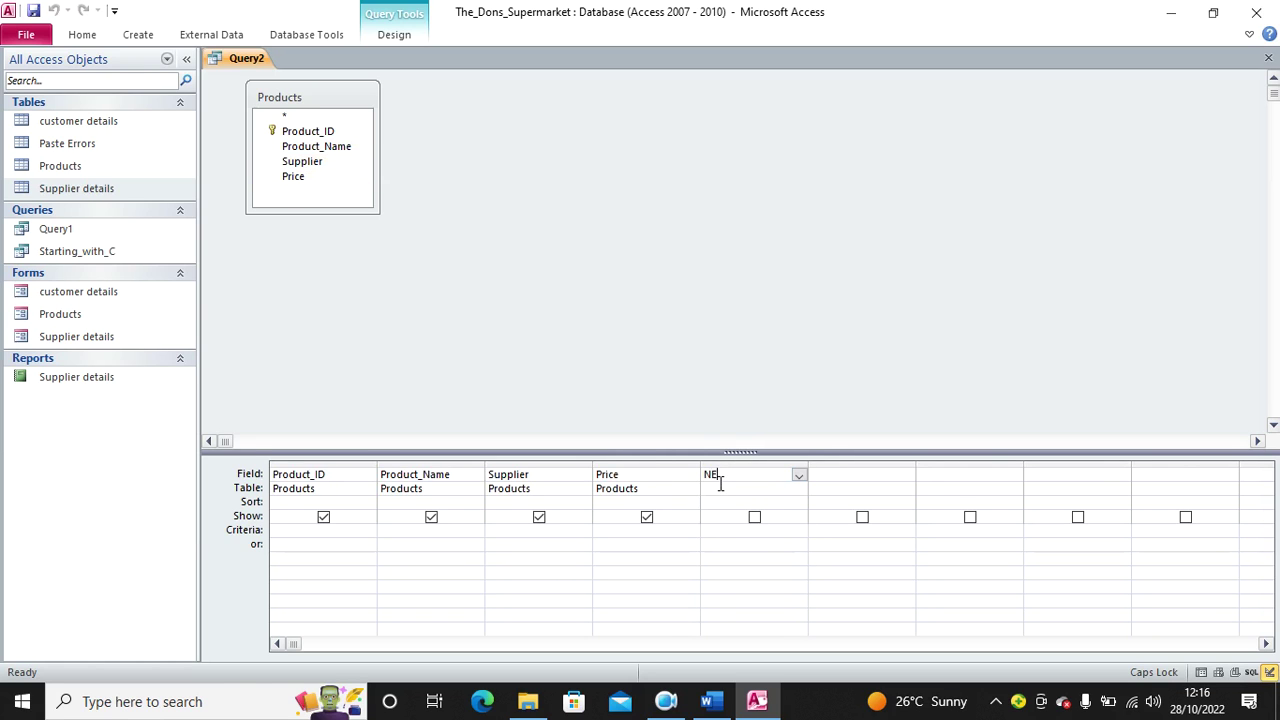
text(WPRICES:)
key(Caps_Lock)
key(Caps_Lock)
text(P)
key(Caps_Lock)
key(Return)
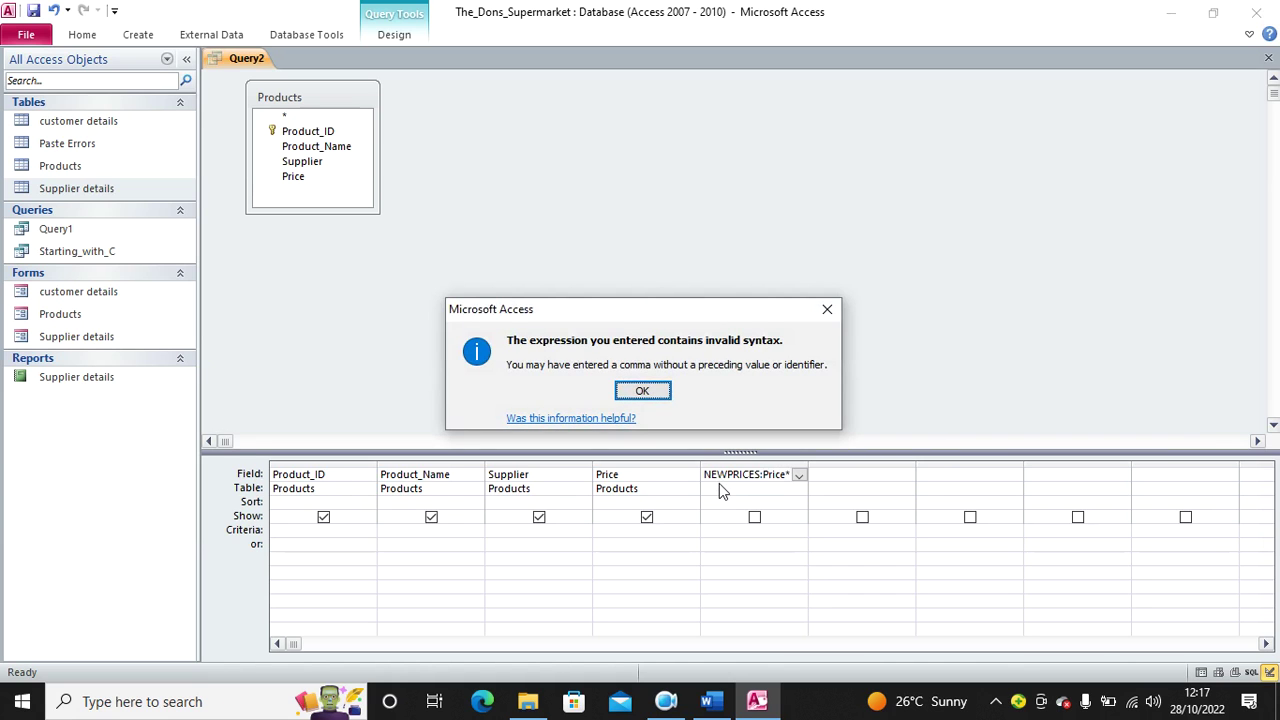
click(641, 390)
text(1.25)
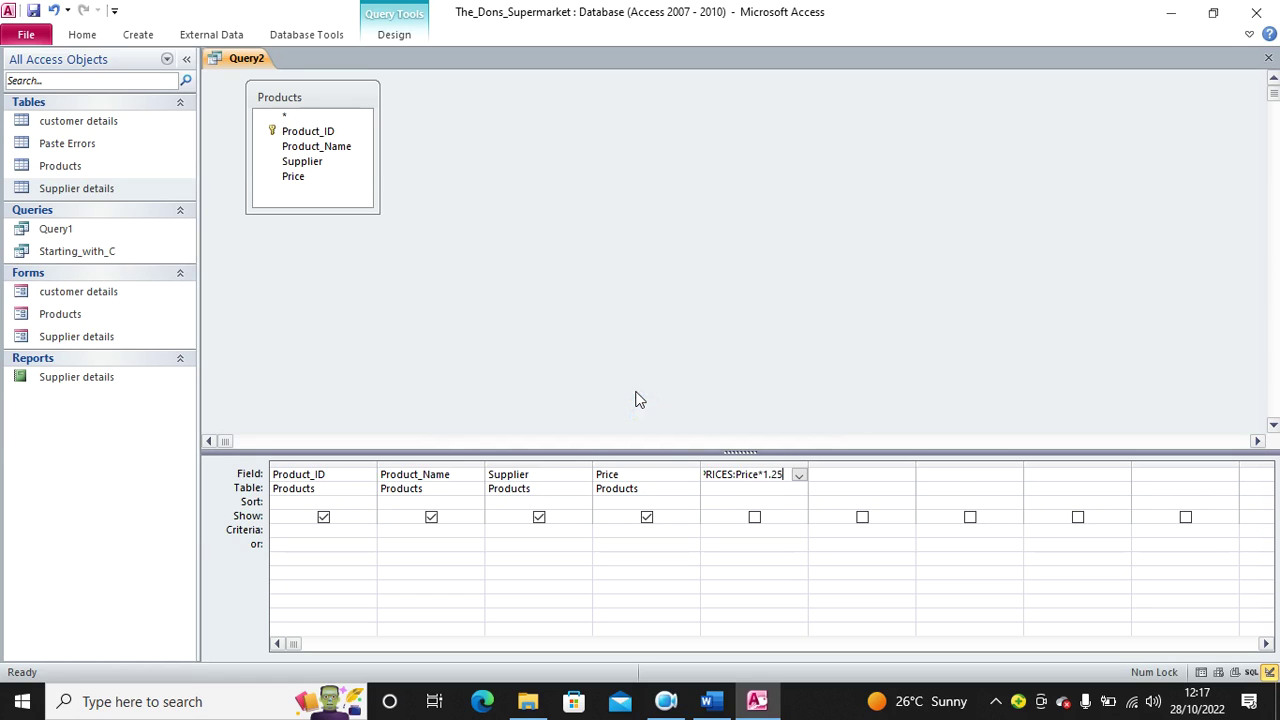
click(757, 537)
click(755, 518)
Save the price increase query as NEW PRICES.
click(33, 10)
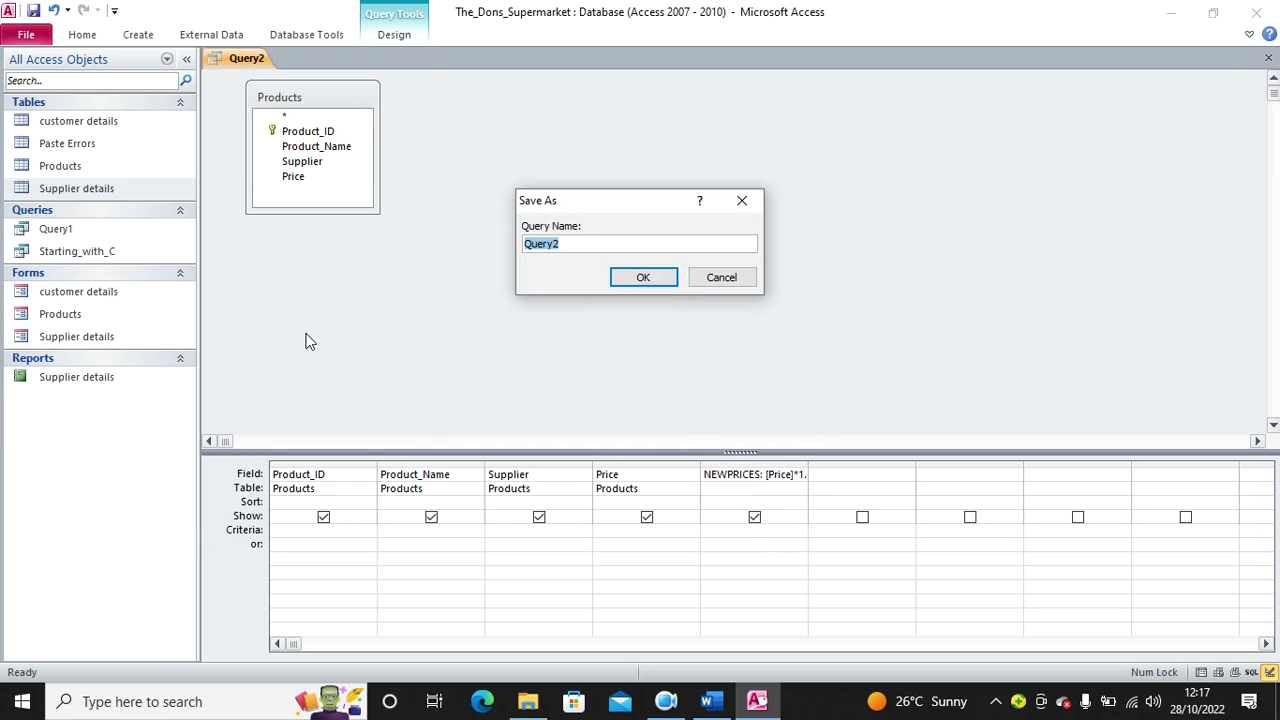
text(inc)
key(BackSpace)
key(BackSpace)
key(Caps_Lock)
text(NEW PRIC)
key(Return)
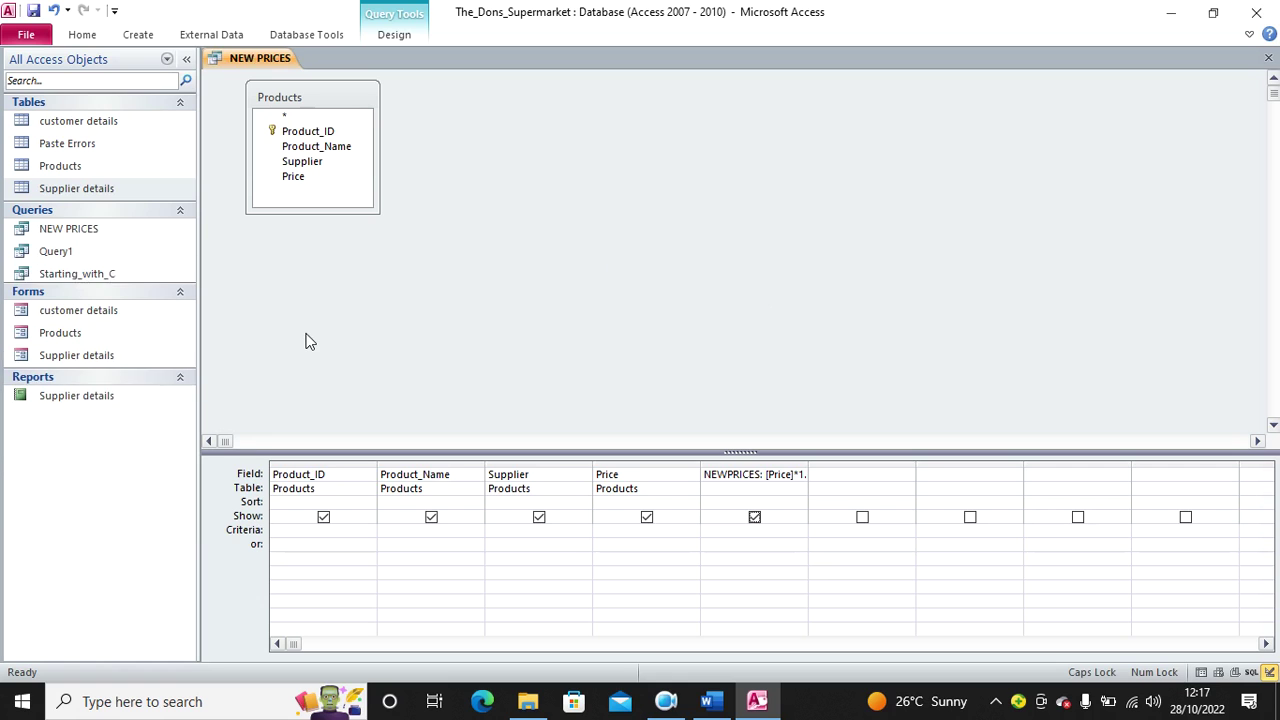
Run the NEW PRICES query, examine the NEWPRICES column, and close the query.
double_click(86, 228)
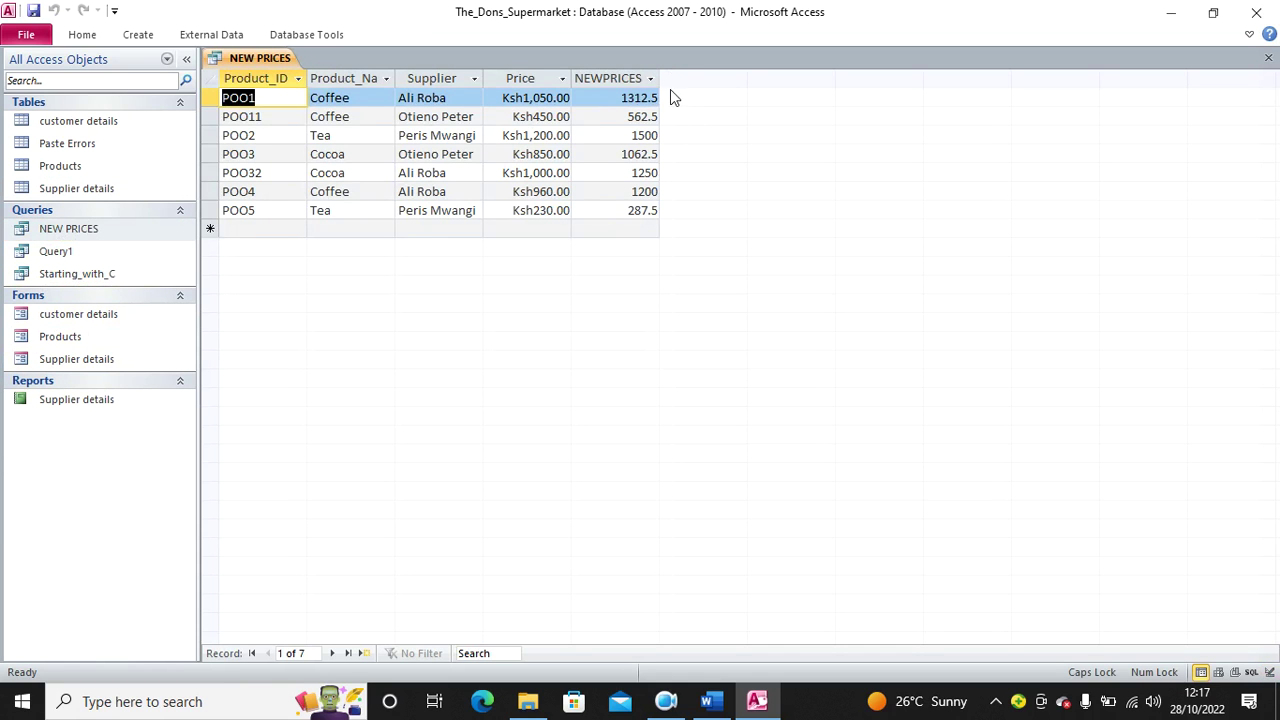
click(620, 75)
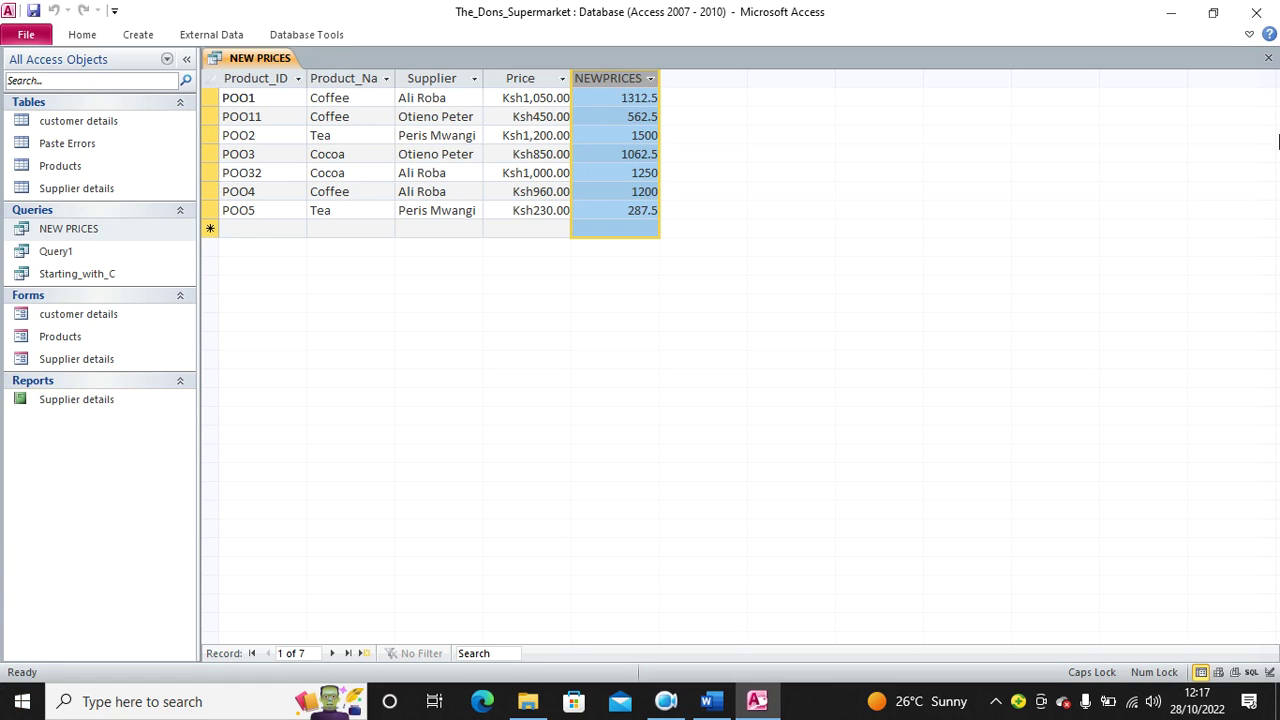
click(1268, 57)
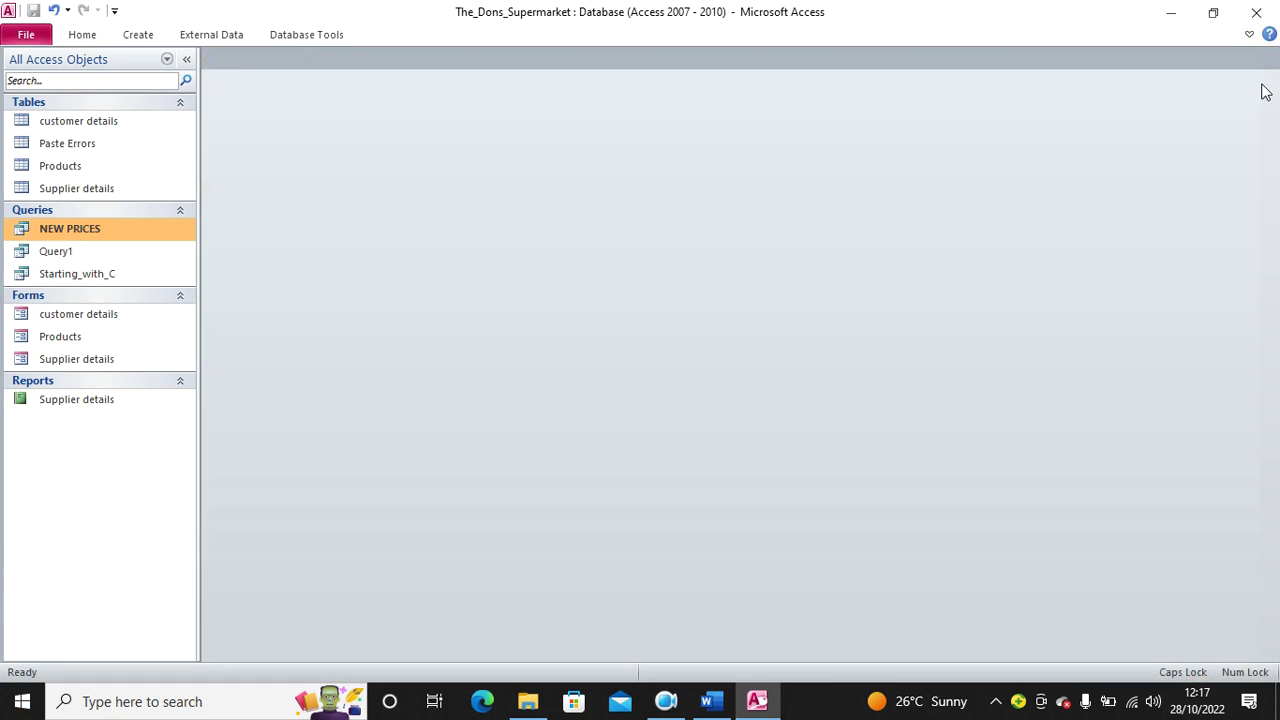
Review the exam questions in Word, and open the customer details table in Access in Design View.
click(710, 701)
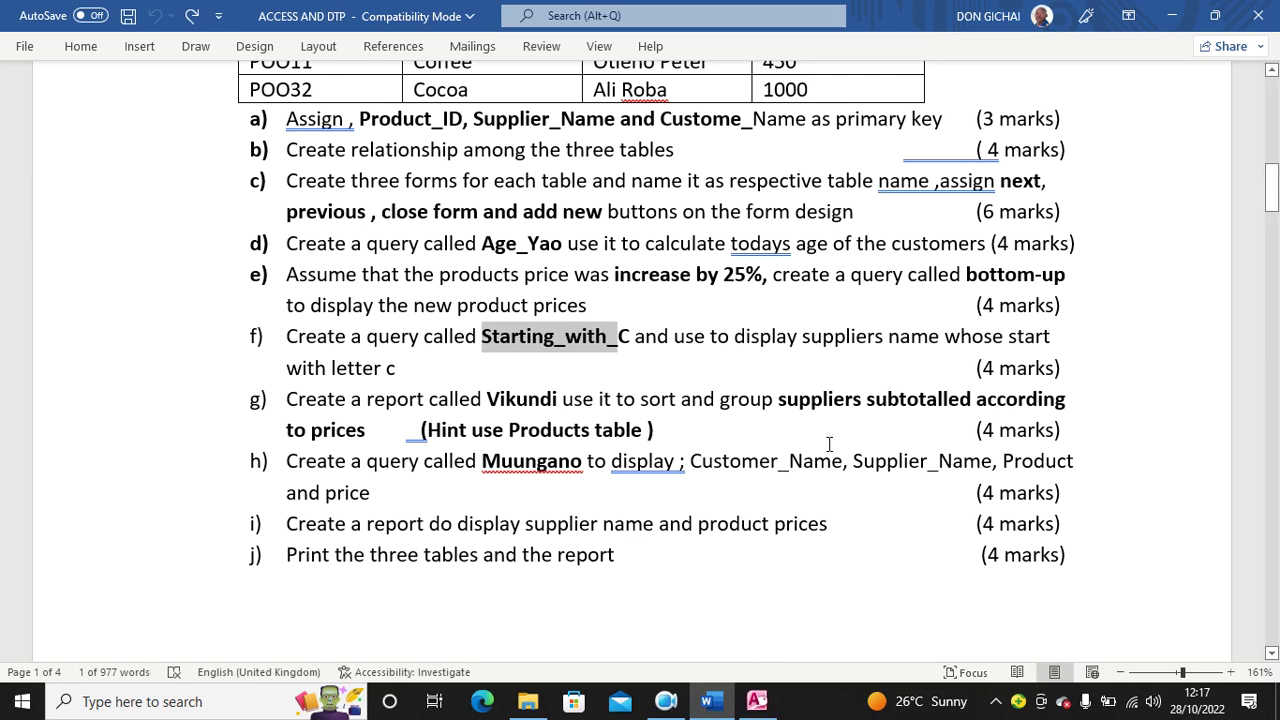
scroll(836, 425, up, 3)
click(757, 701)
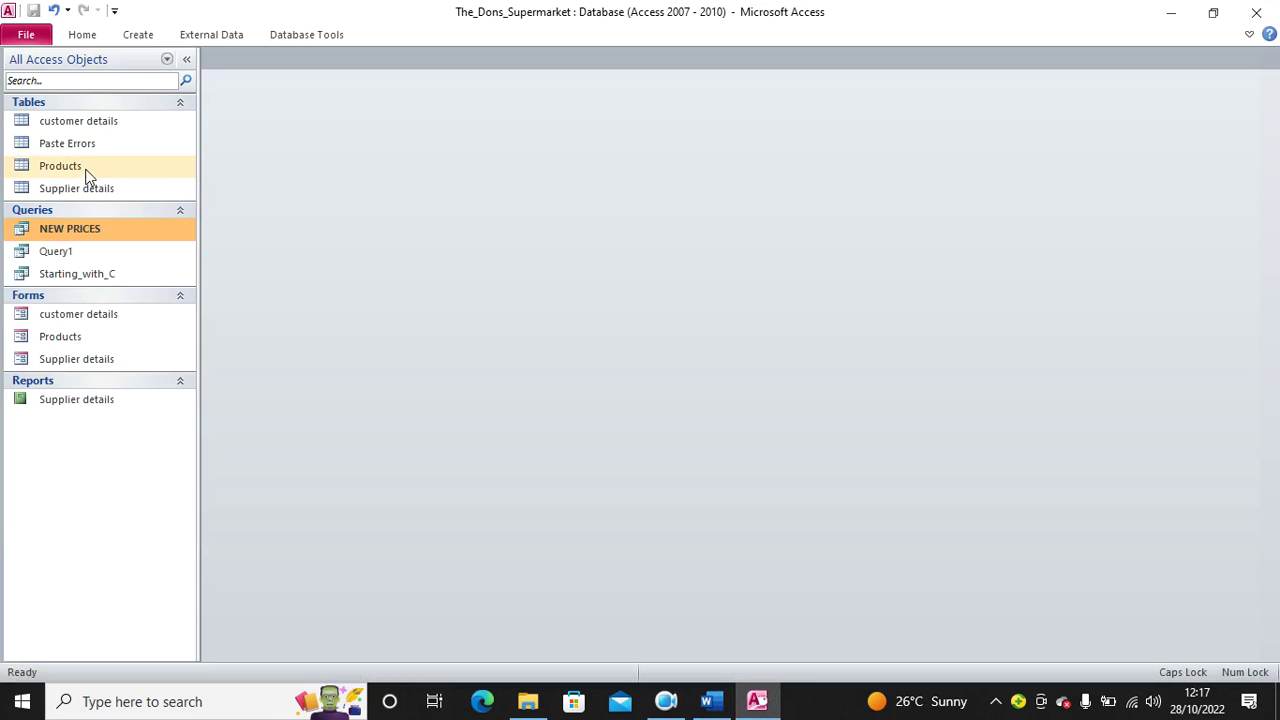
right_click(100, 124)
click(179, 166)
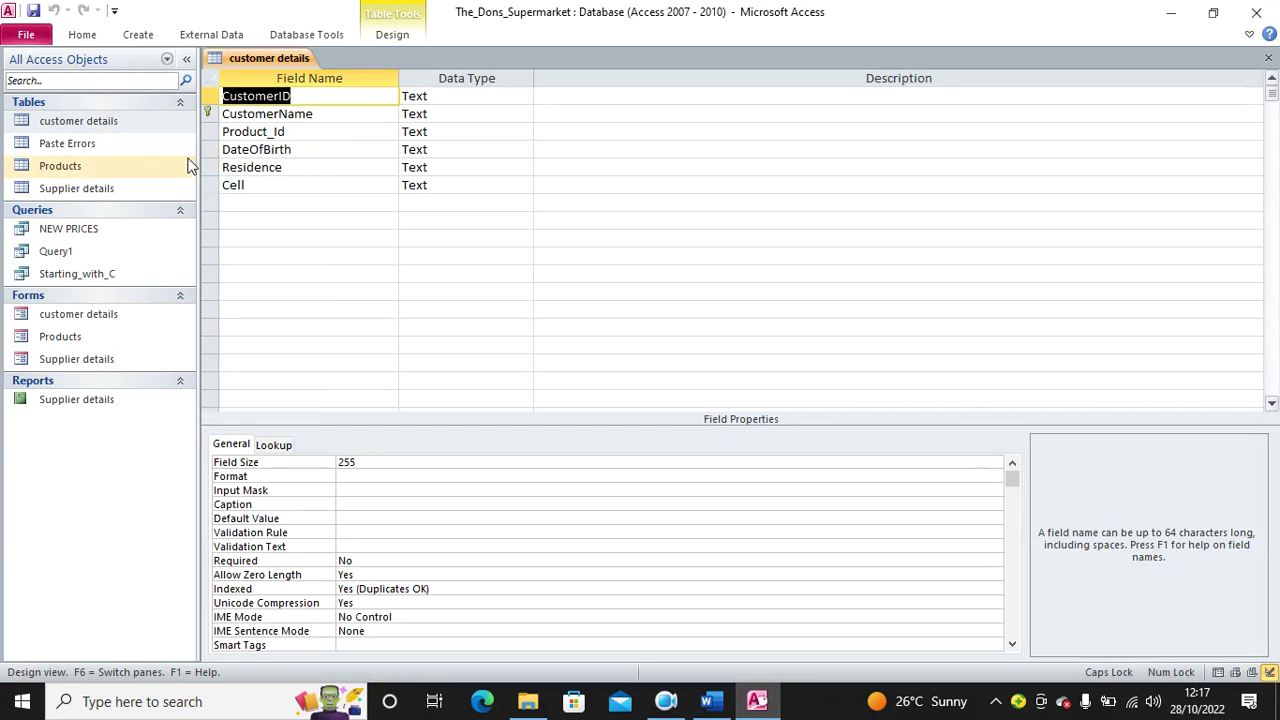
Set the data type of the DateOfBirth field to Date/Time and save the customer details table.
click(416, 150)
text(Memo)
click(524, 150)
click(489, 220)
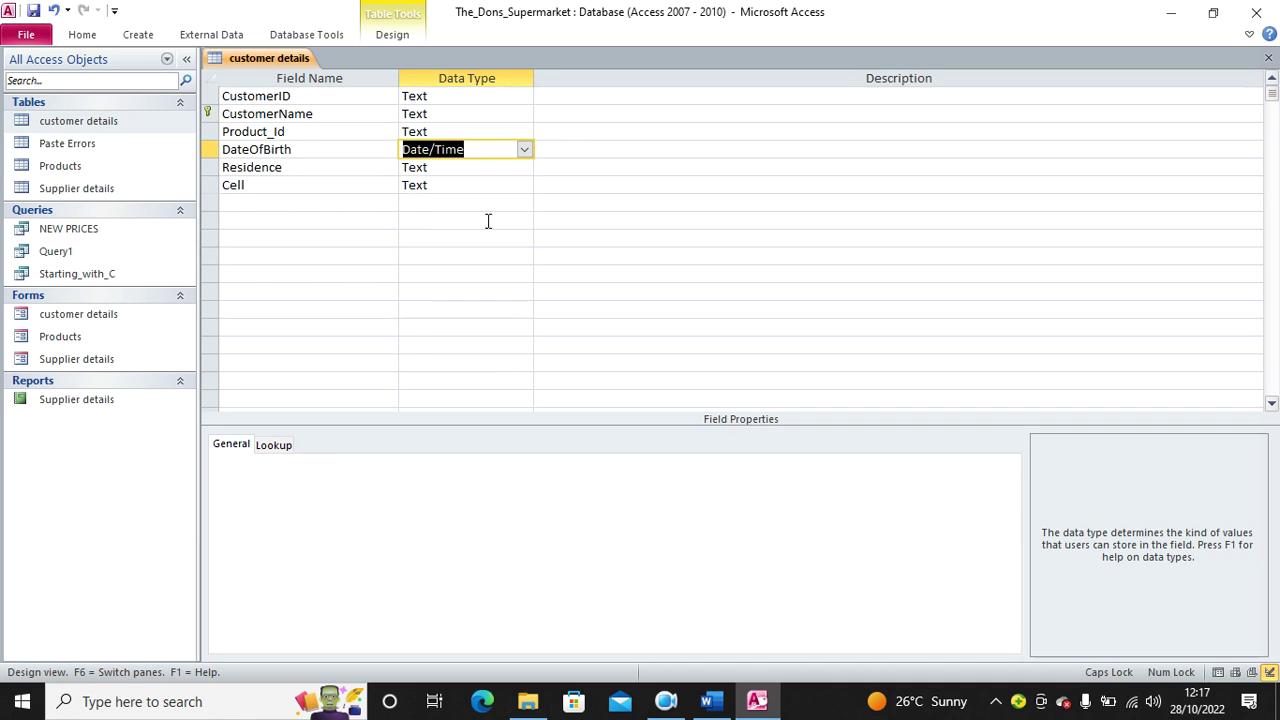
click(33, 12)
Show the customer details table in Datasheet View and close the Field List.
click(82, 34)
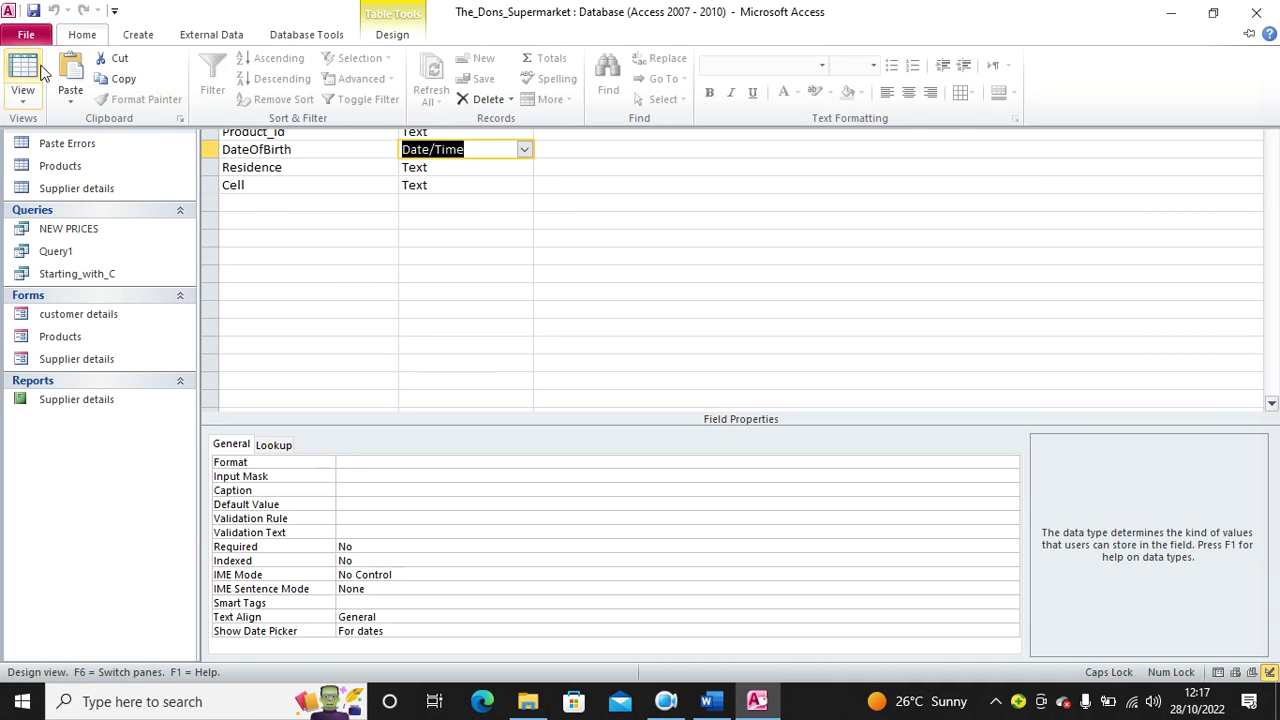
click(30, 75)
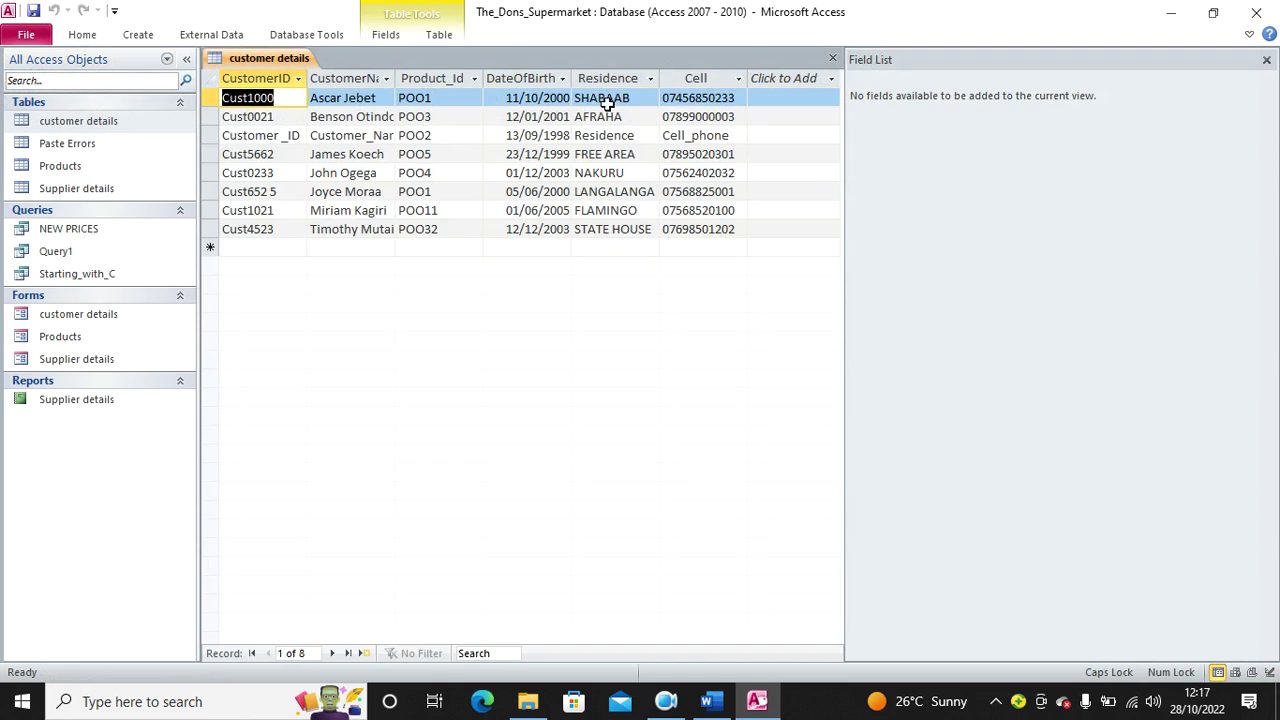
click(1266, 61)
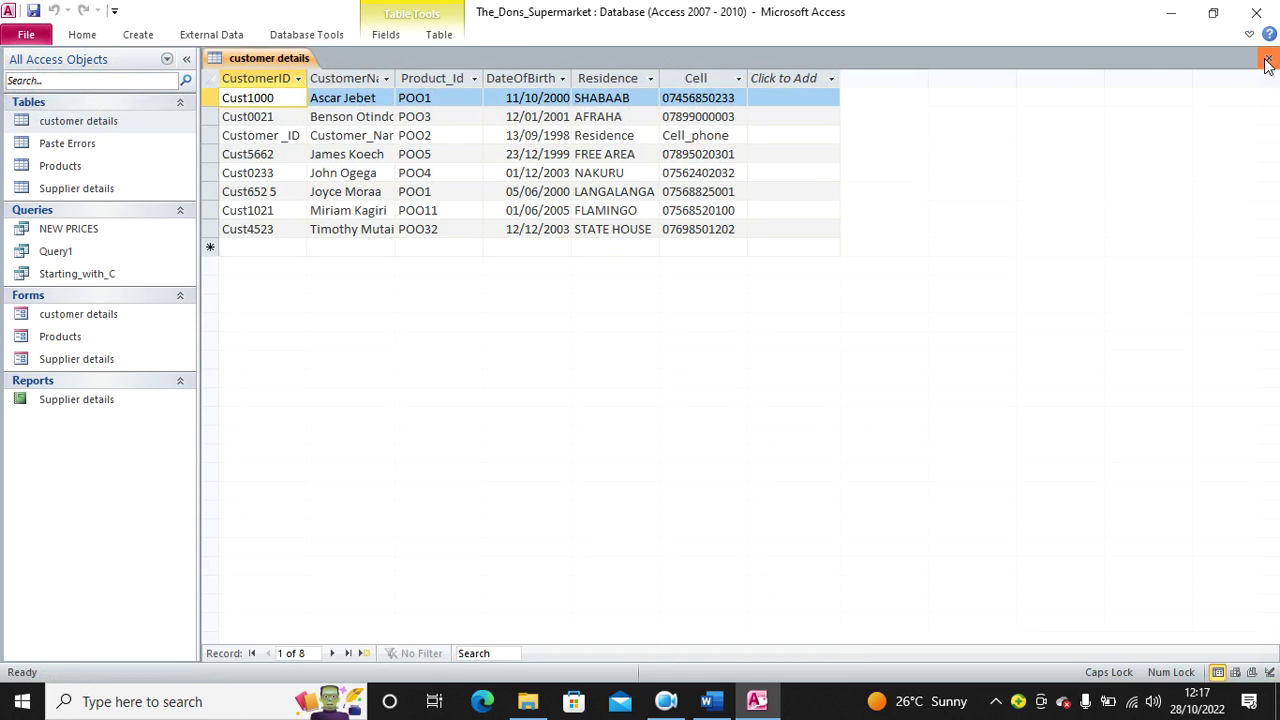
Close the customer details table and start a new query design based on the customer details table.
click(1267, 59)
click(130, 38)
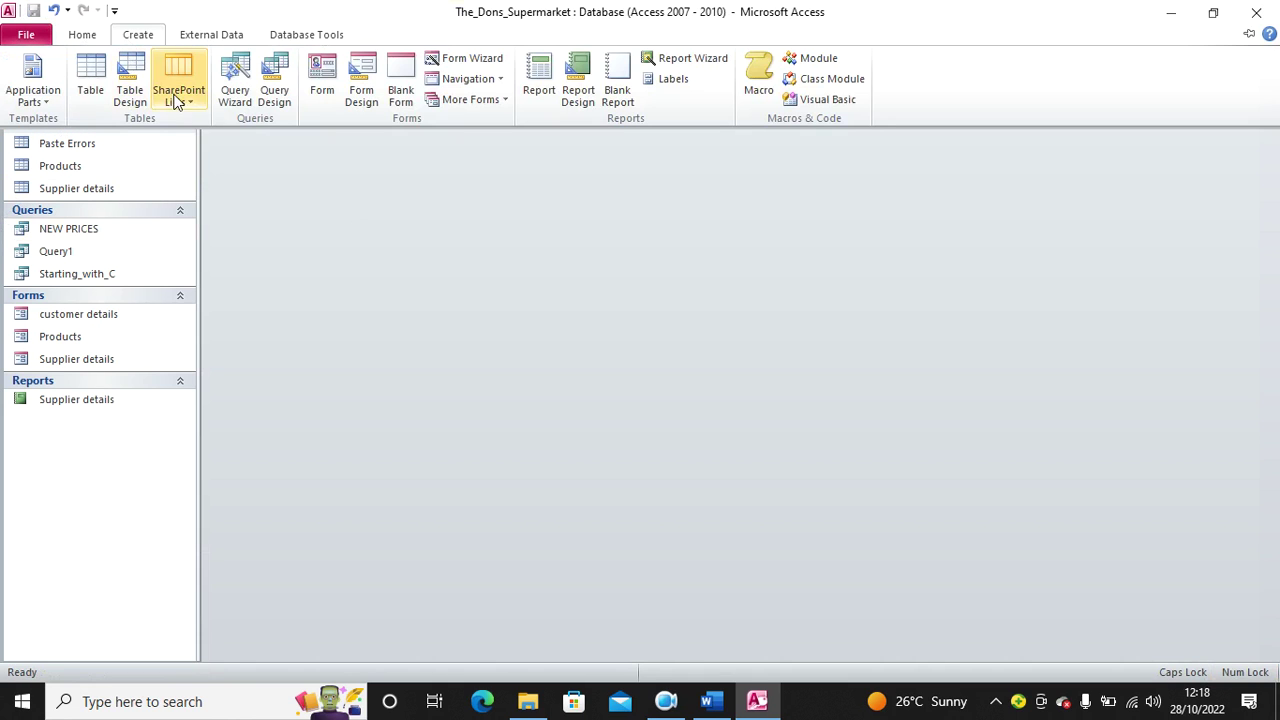
click(141, 100)
click(1268, 57)
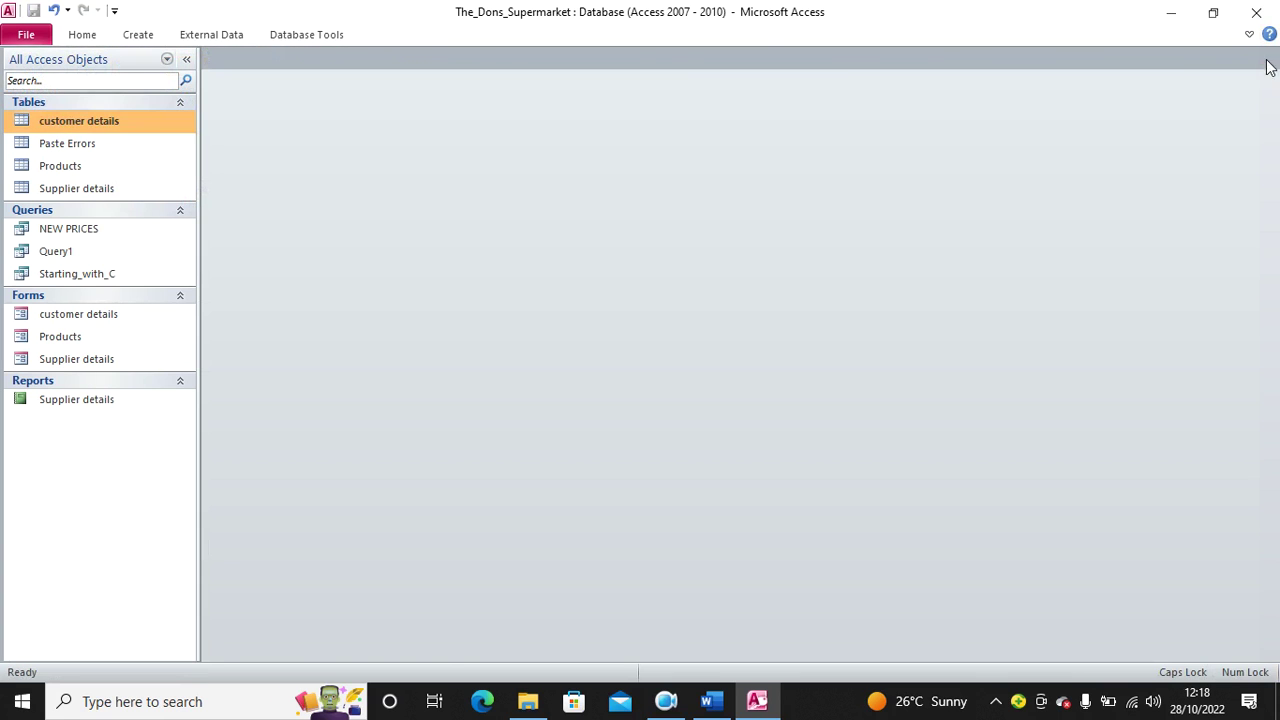
click(138, 36)
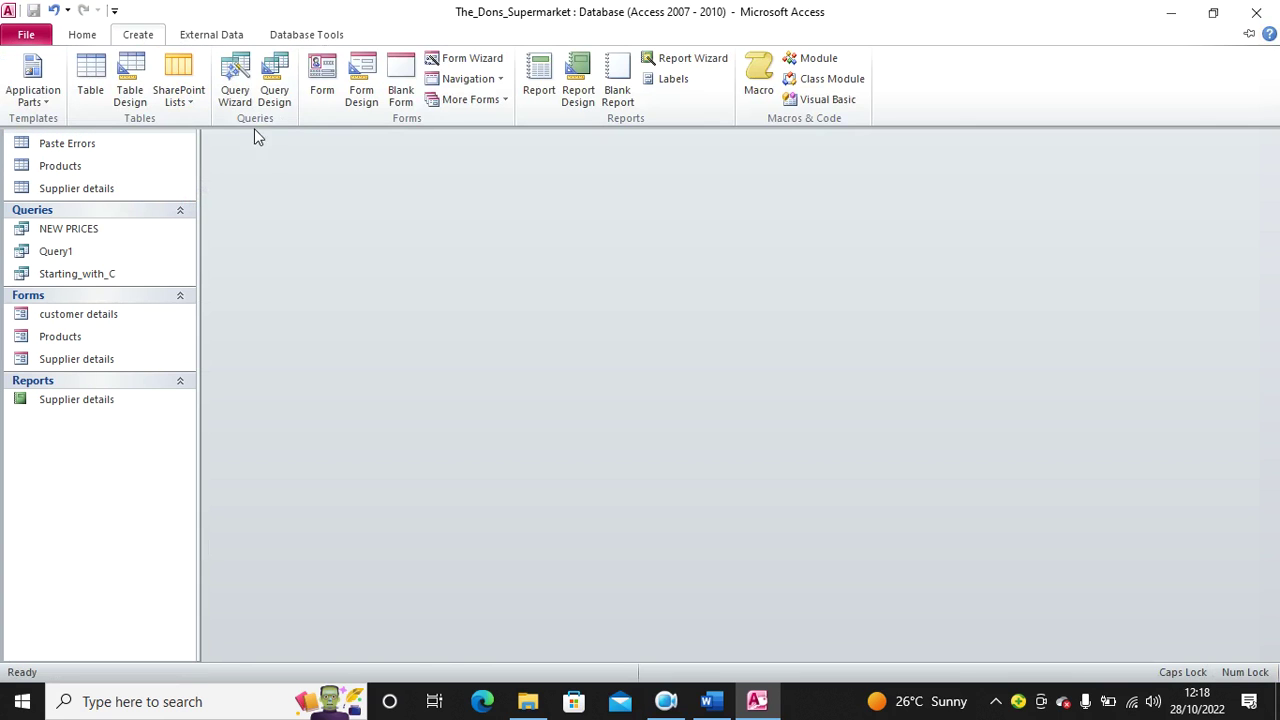
click(272, 95)
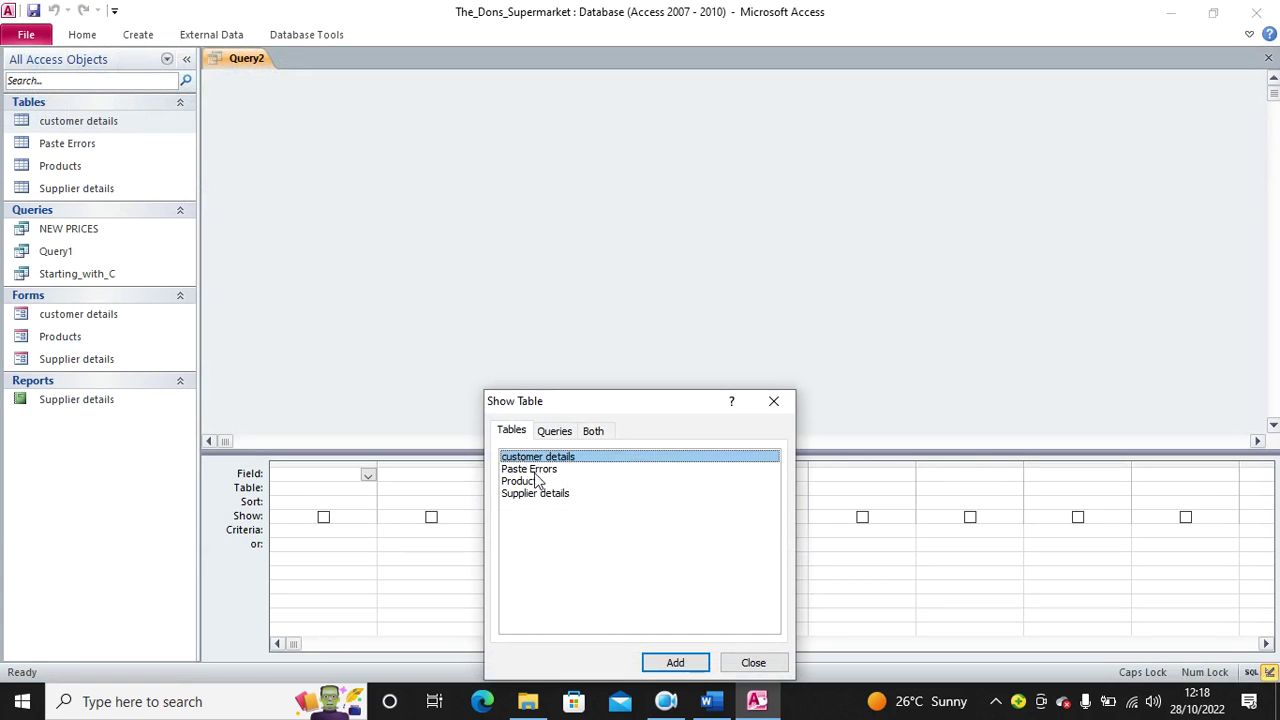
double_click(545, 458)
click(773, 401)
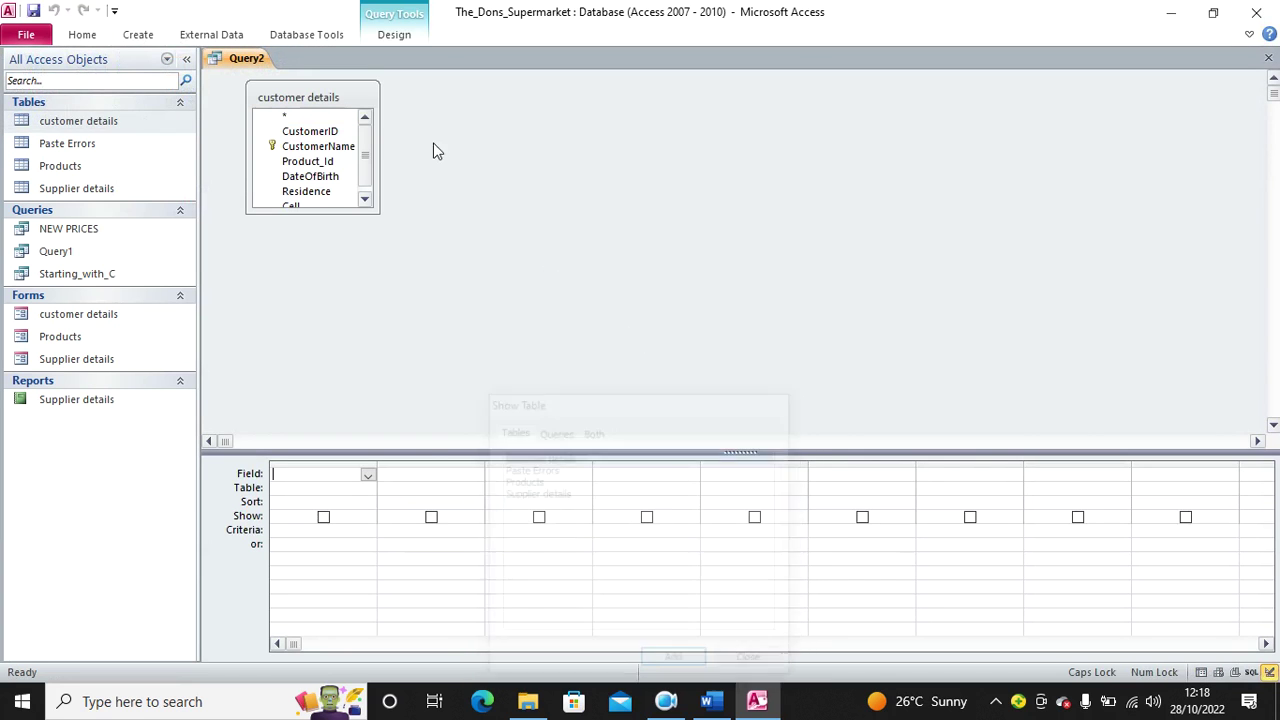
Add the CustomerID, CustomerName, Product_Id, DateOfBirth and Residence fields to the query.
double_click(310, 131)
double_click(330, 146)
double_click(322, 162)
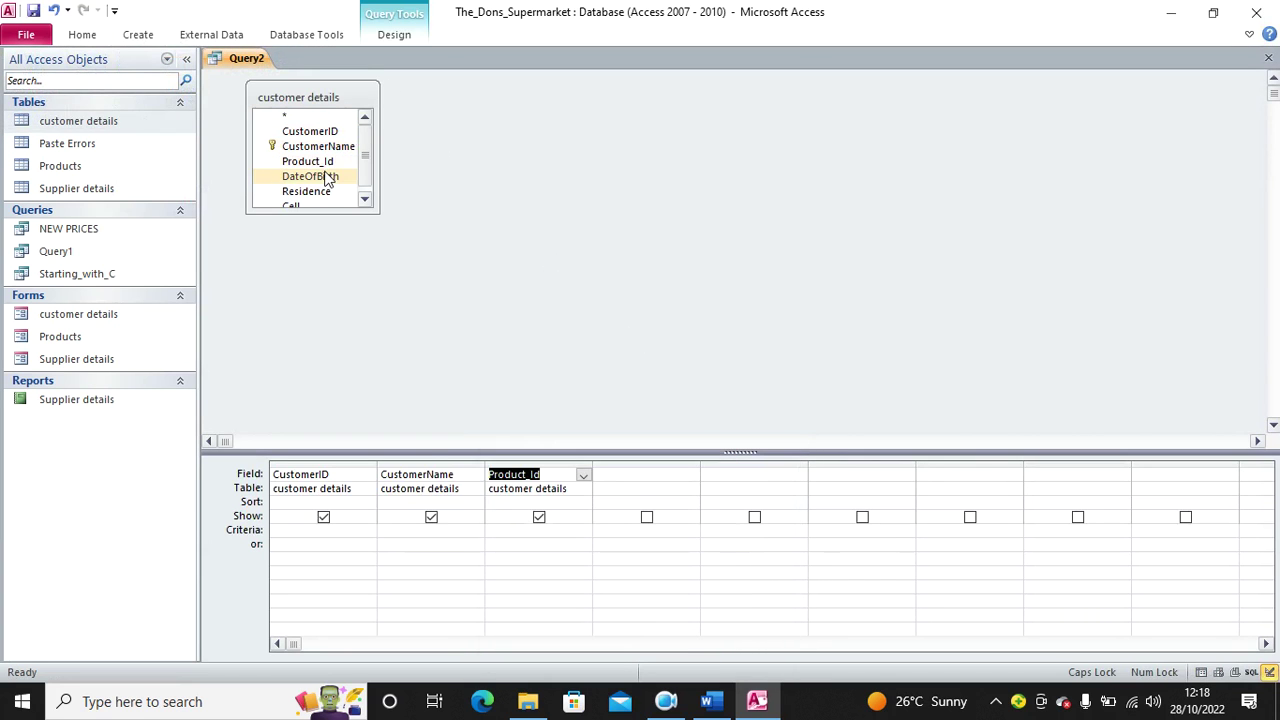
double_click(327, 178)
double_click(318, 191)
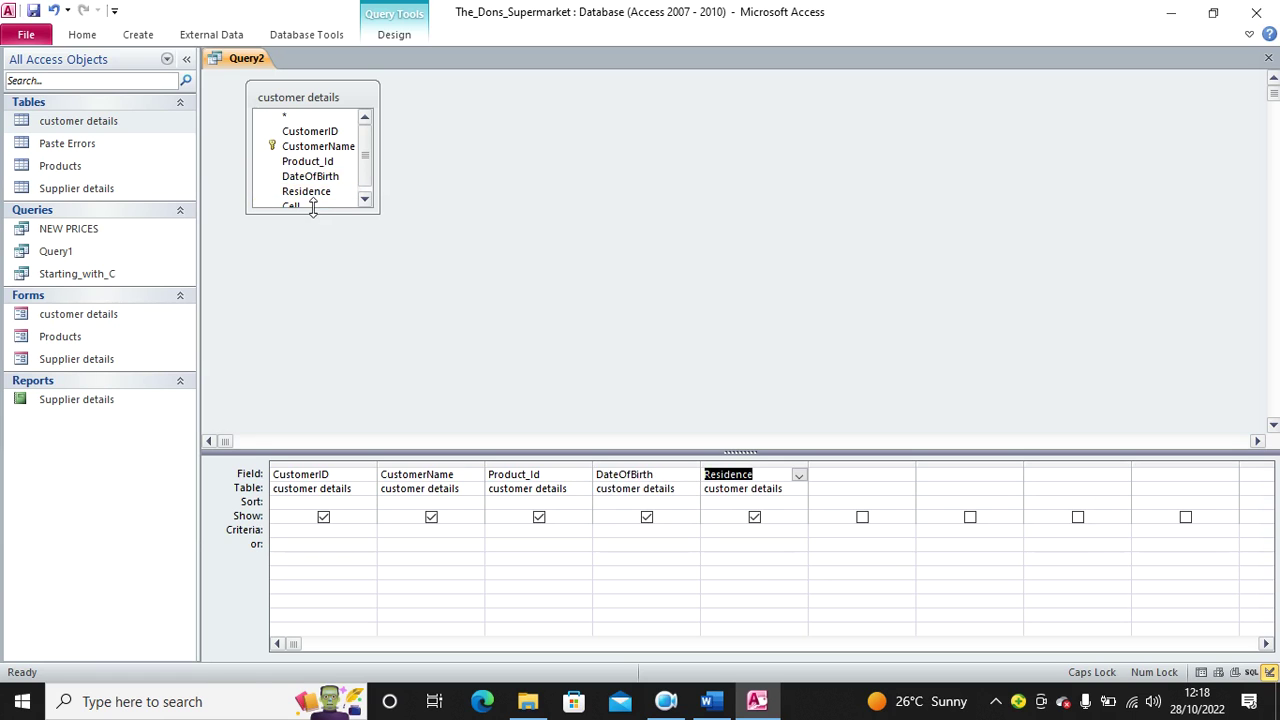
click(311, 200)
Run the query to check its records and return to Design View.
click(371, 43)
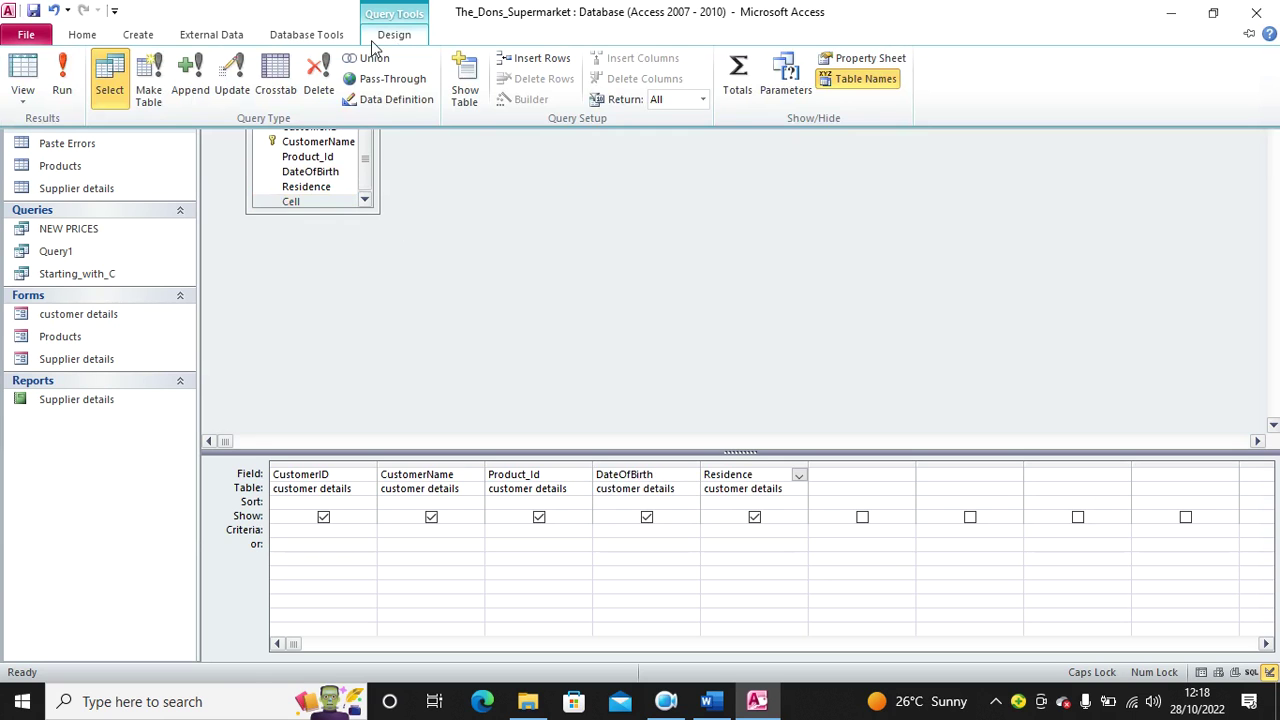
click(62, 82)
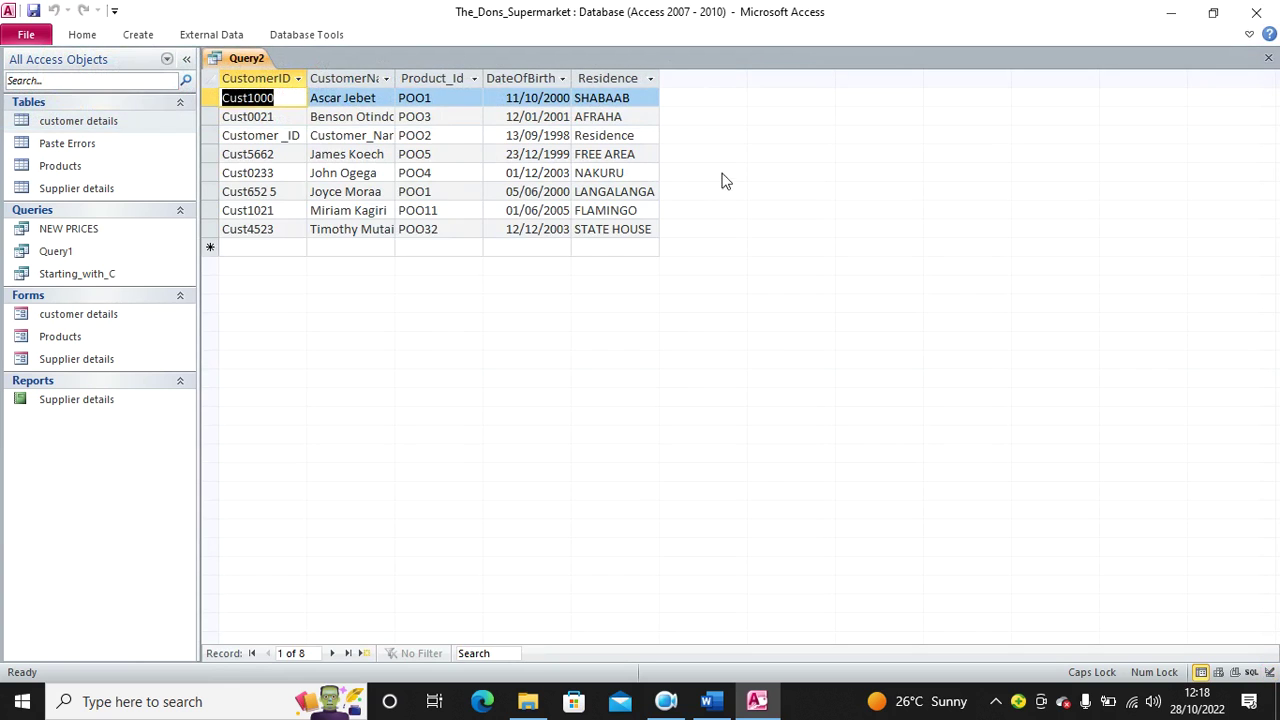
right_click(253, 60)
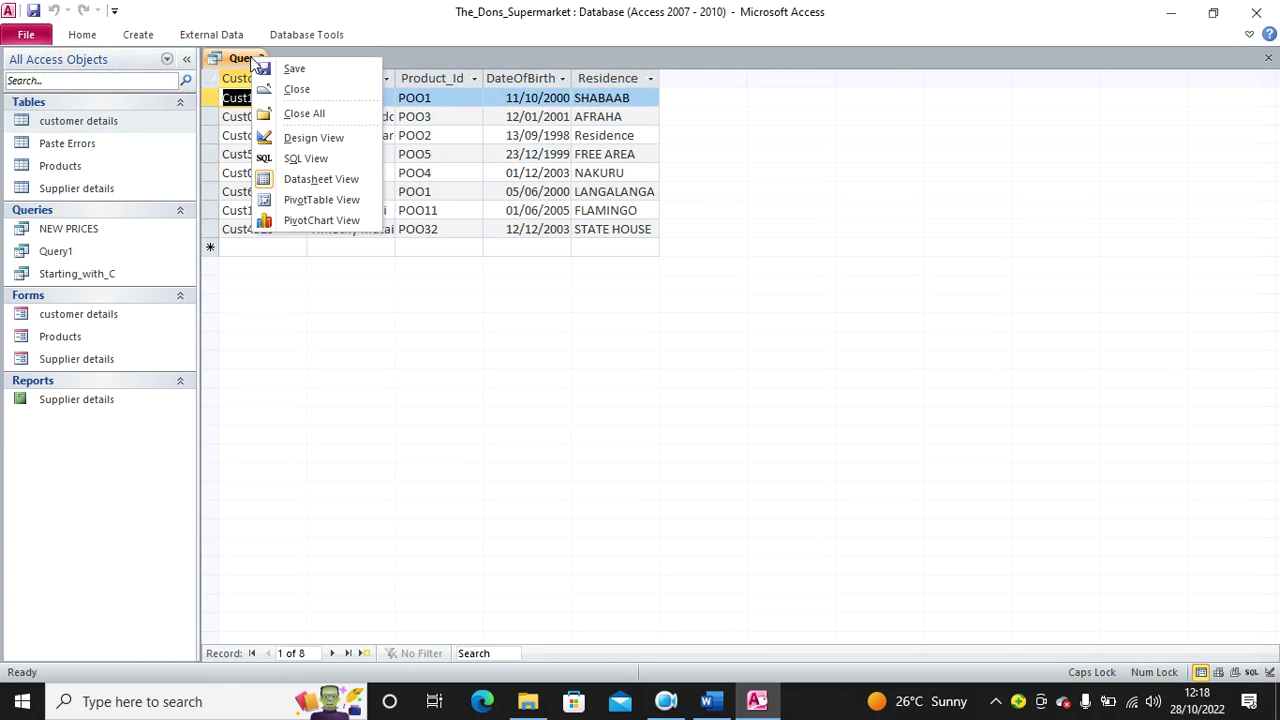
click(313, 137)
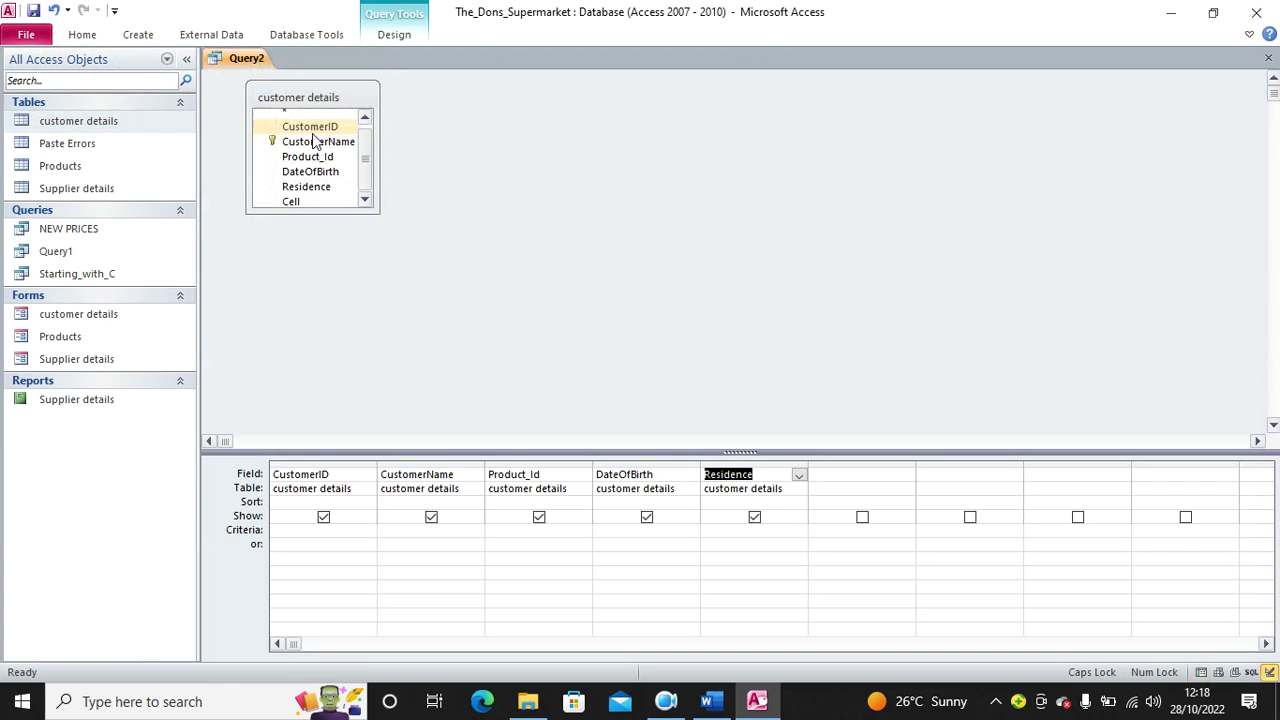
Add a calculated column currentDate: 28/10/2022 after Residence and include it in the query results.
click(832, 470)
click(842, 478)
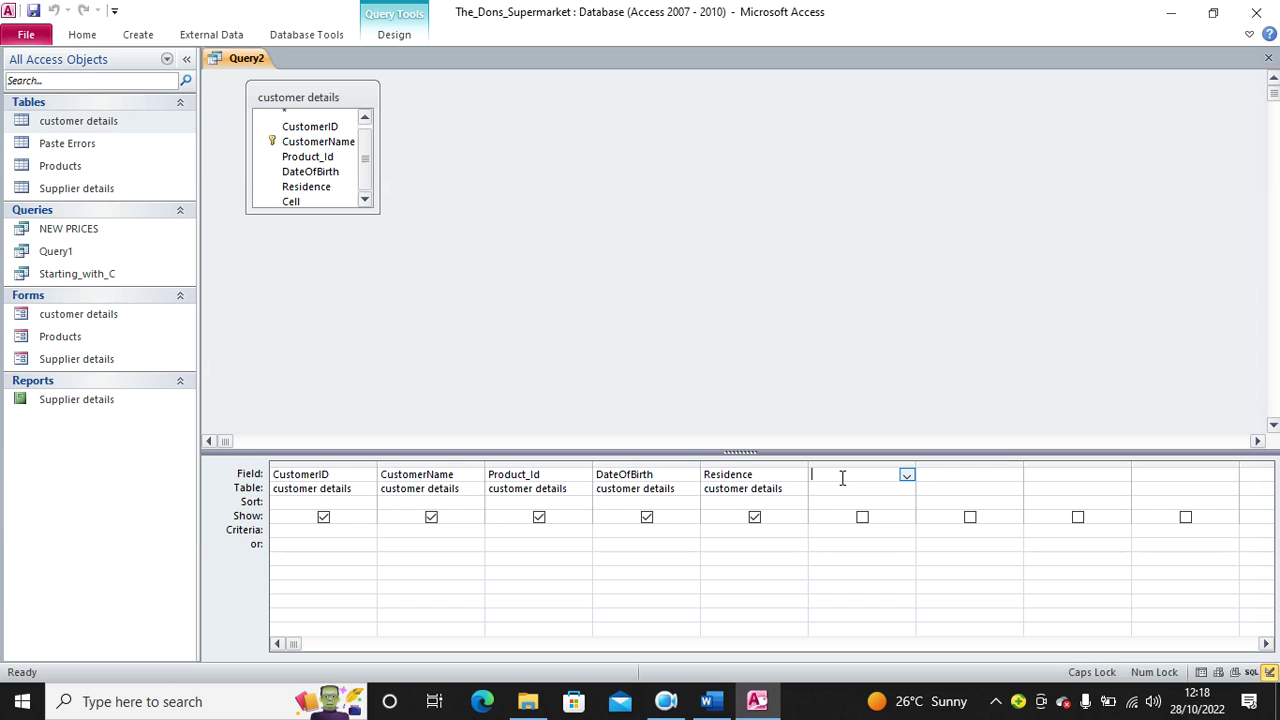
key(Caps_Lock)
key(Caps_Lock)
text(AGE:()
key(Caps_Lock)
key(BackSpace)
key(BackSpace)
text(cur)
text(/)
click(862, 518)
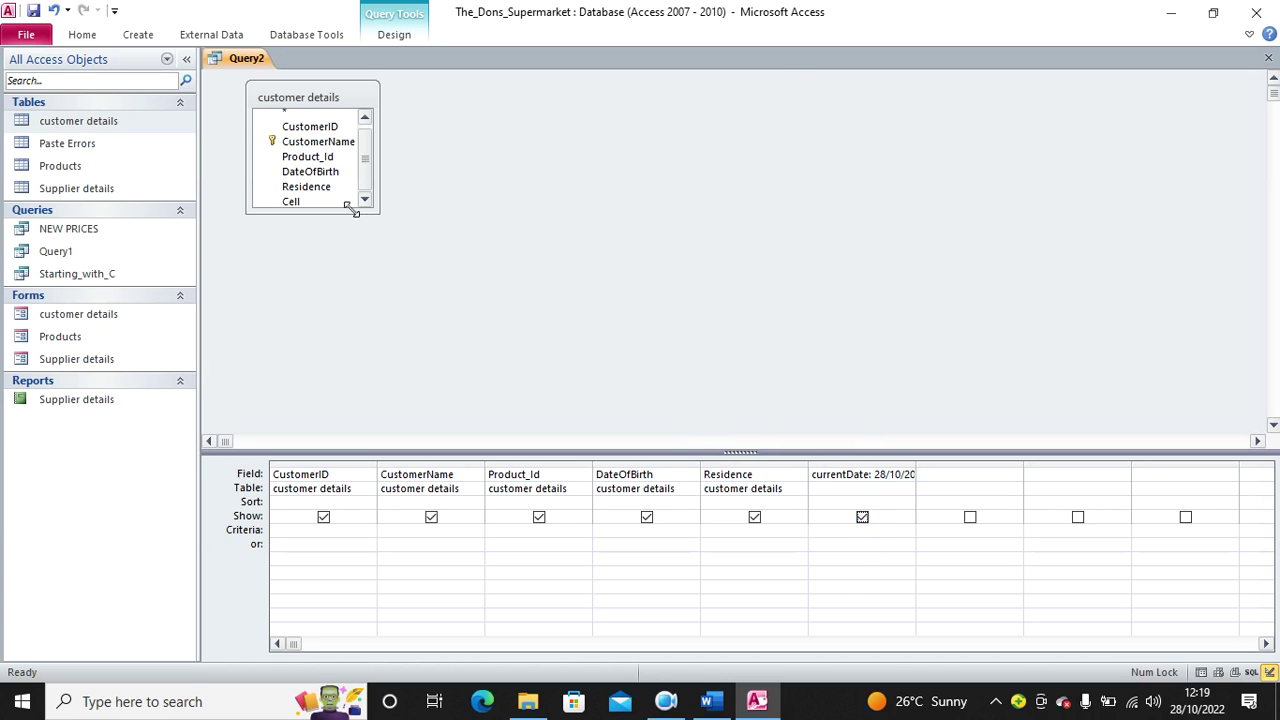
Run the query, widen the currentDate column to examine its values, and return to Design View.
click(410, 40)
click(60, 75)
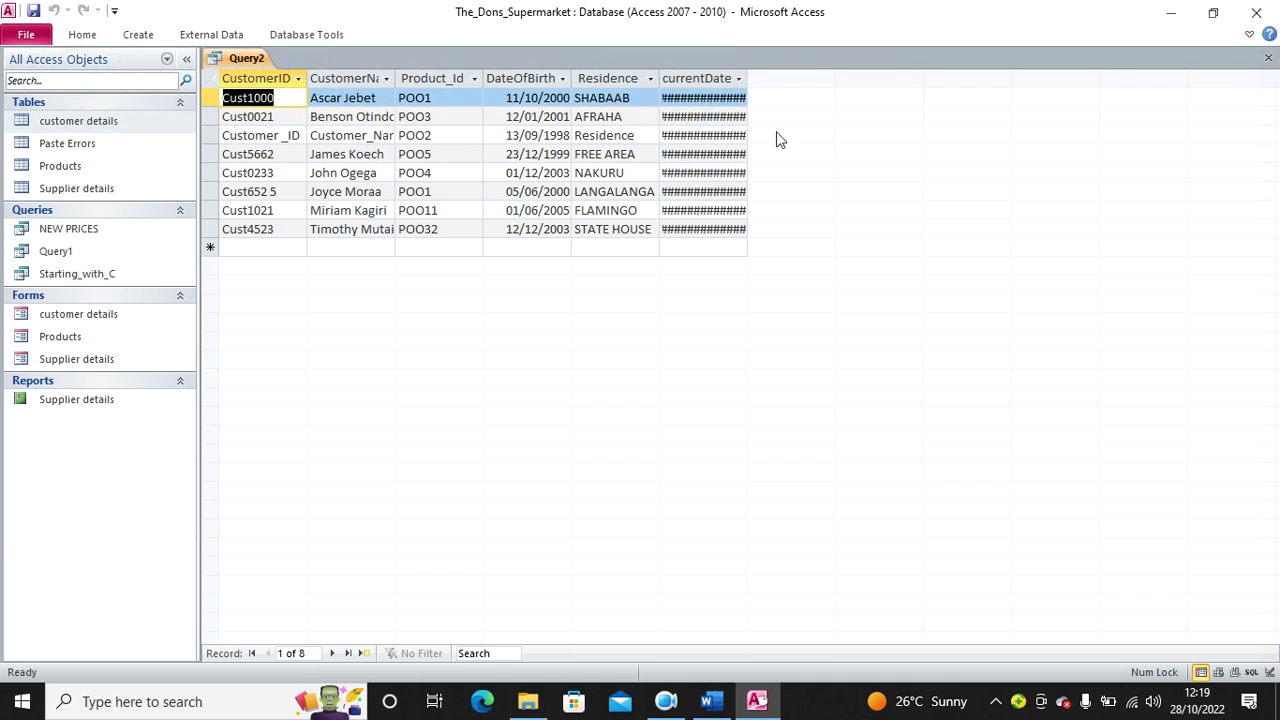
double_click(748, 78)
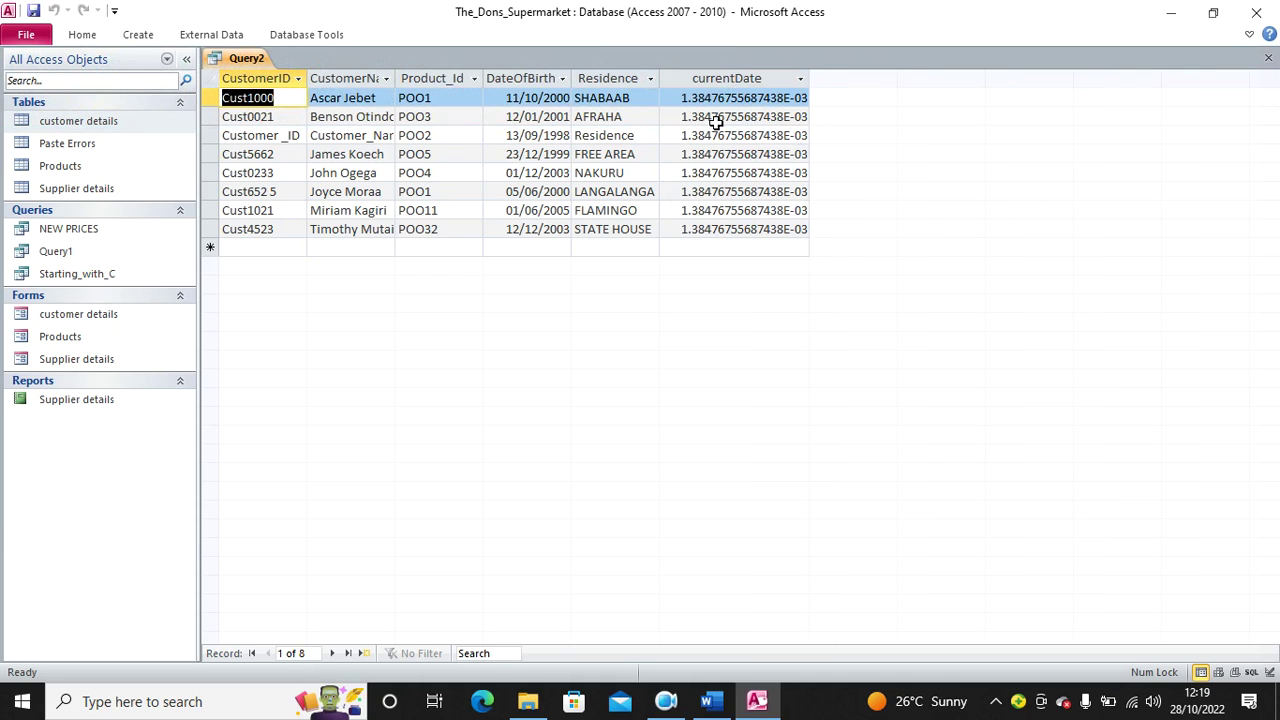
right_click(248, 59)
click(311, 148)
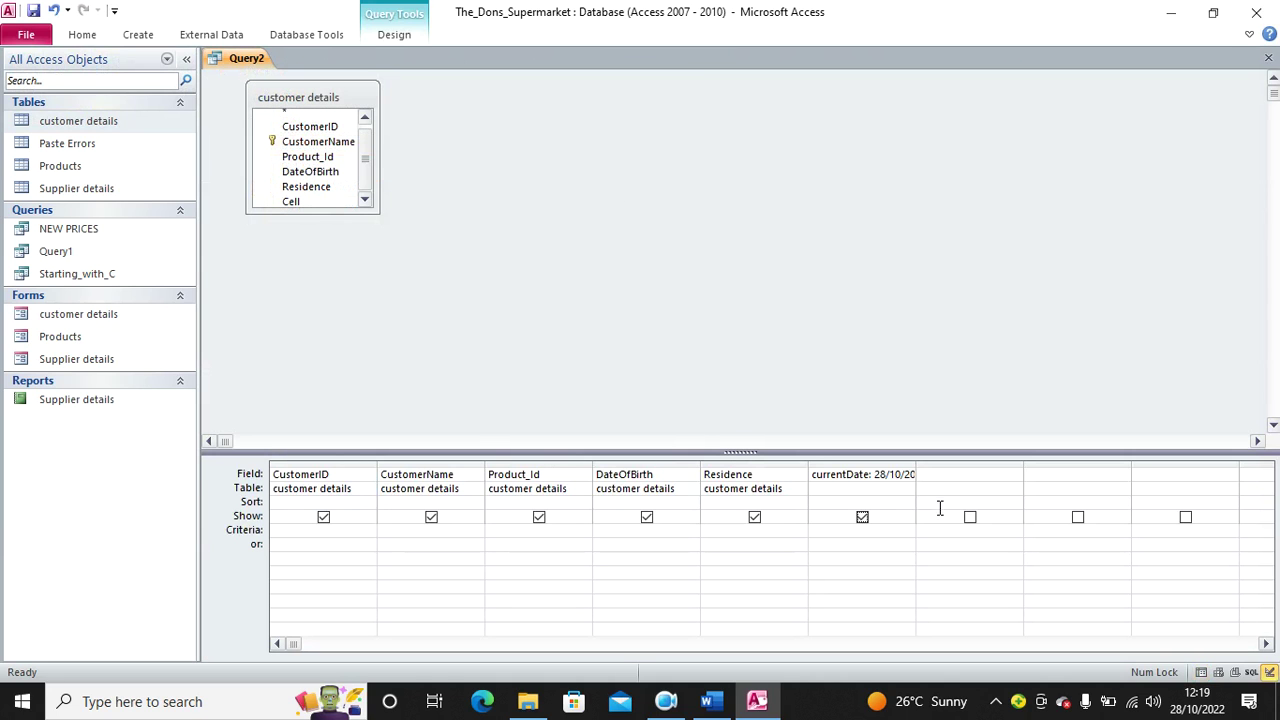
Delete the currentDate expression from the query, then close the query and save it as Query2.
drag(812, 473, 911, 477)
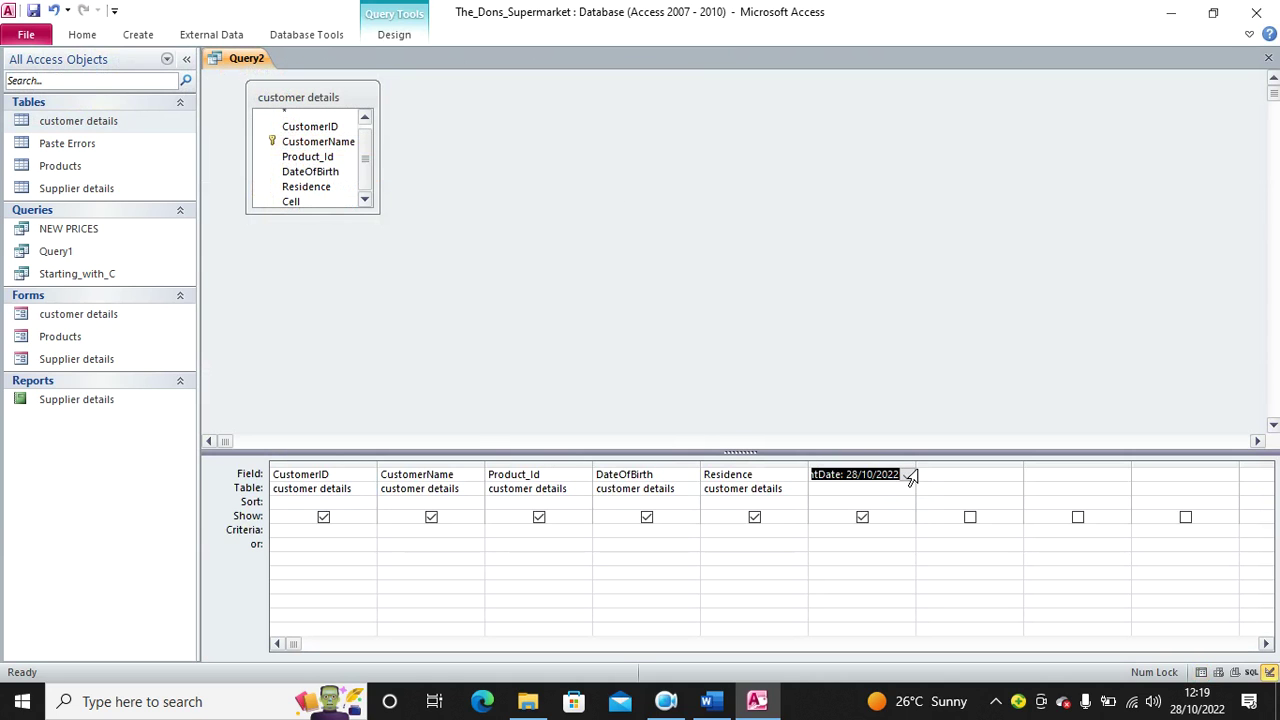
key(BackSpace)
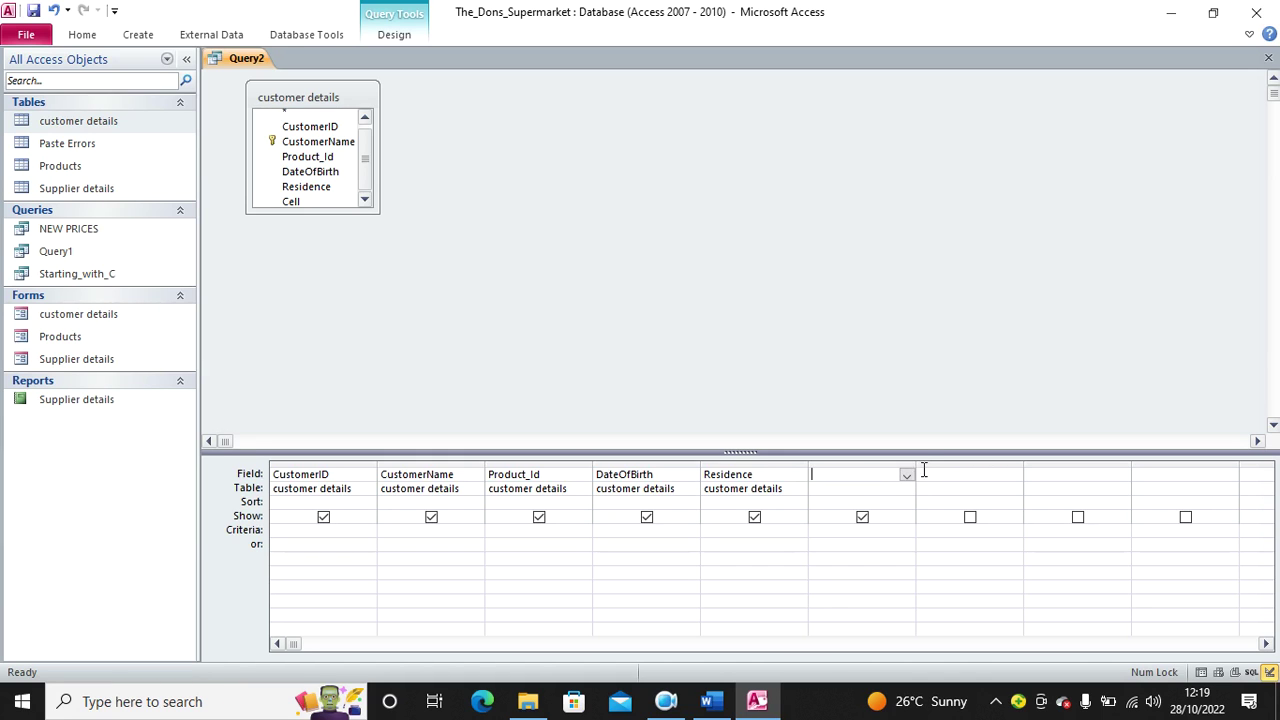
right_click(243, 63)
click(290, 91)
click(569, 398)
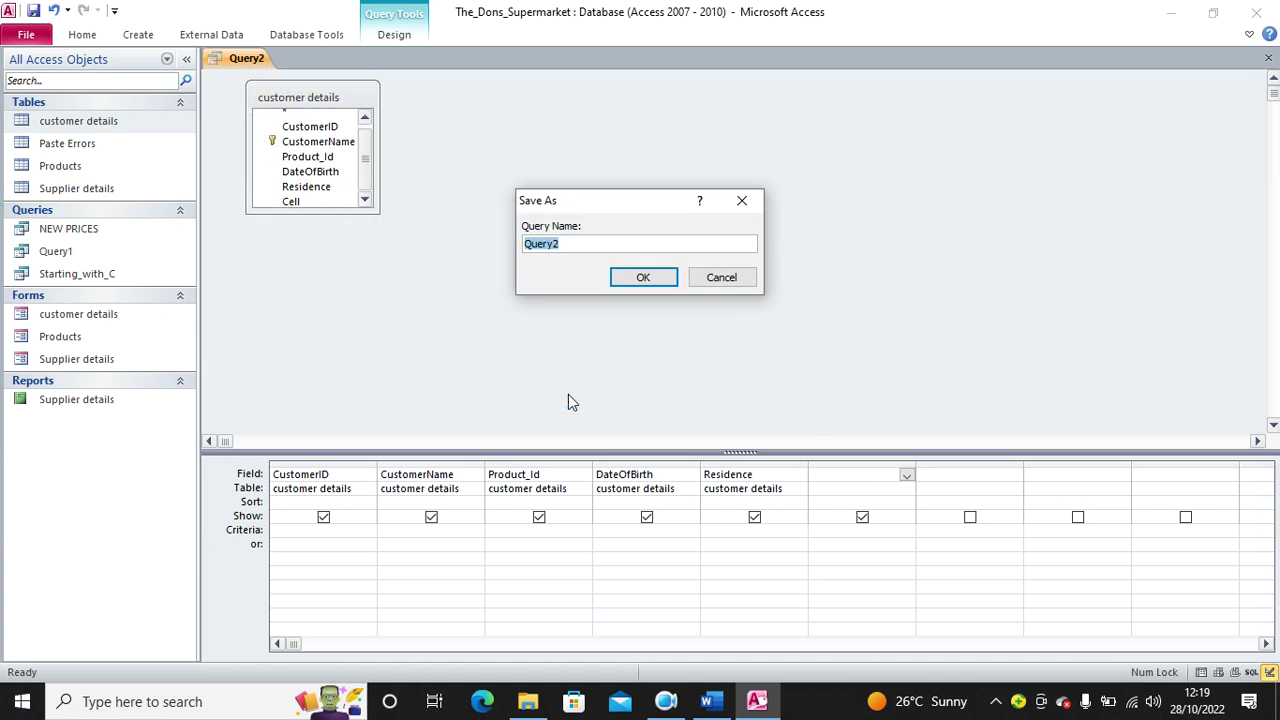
click(630, 278)
Open the customer details table in Design View and add a CurrentDate field with the Date/Time data type.
right_click(84, 122)
click(128, 162)
click(284, 200)
key(Caps_Lock)
text(C)
key(Caps_Lock)
text(urrd)
text(ntDa)
text(te)
click(423, 203)
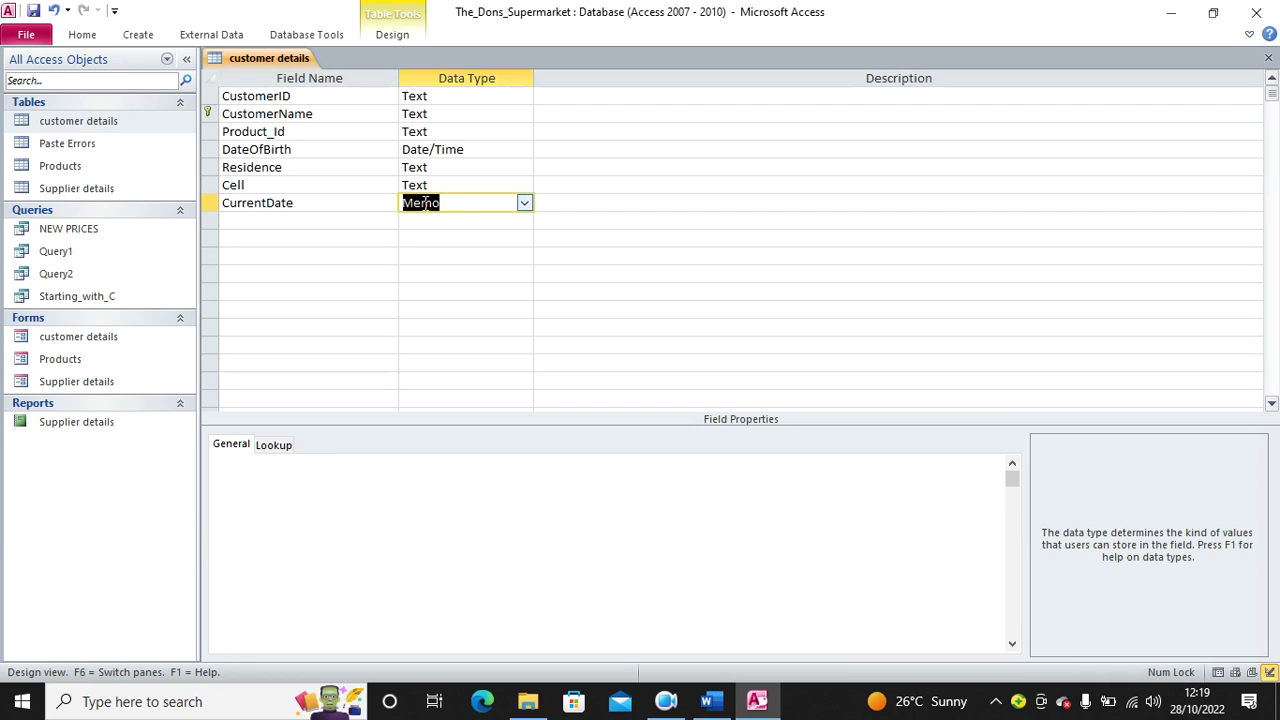
text(date/Time)
click(330, 210)
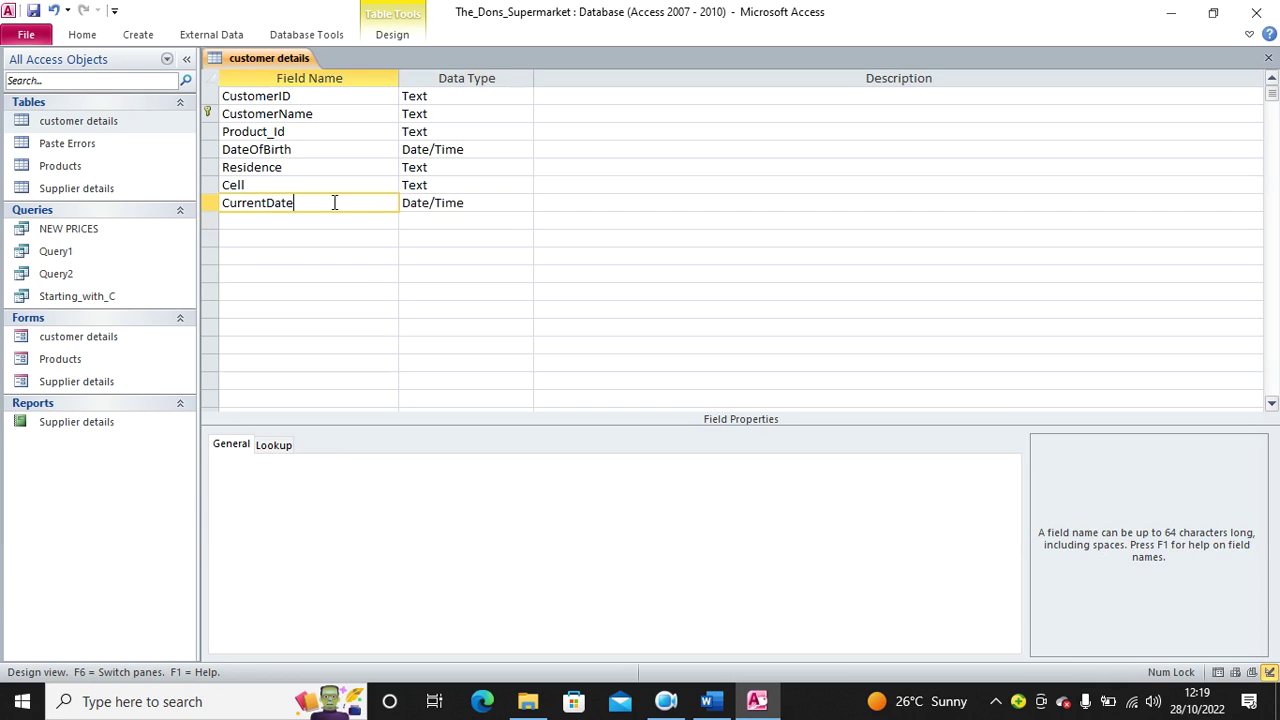
Set the default value of the CurrentDate field to #28/10/2022# and close the customer details table.
click(478, 207)
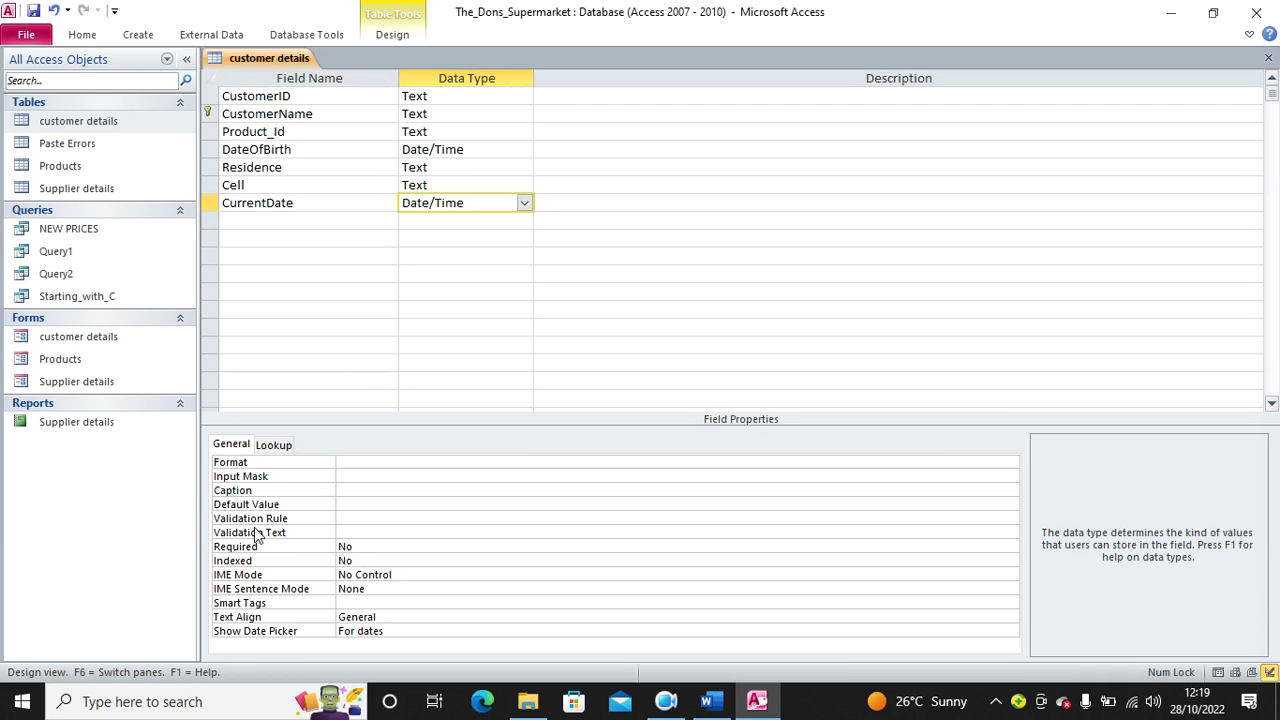
click(366, 505)
text(28/)
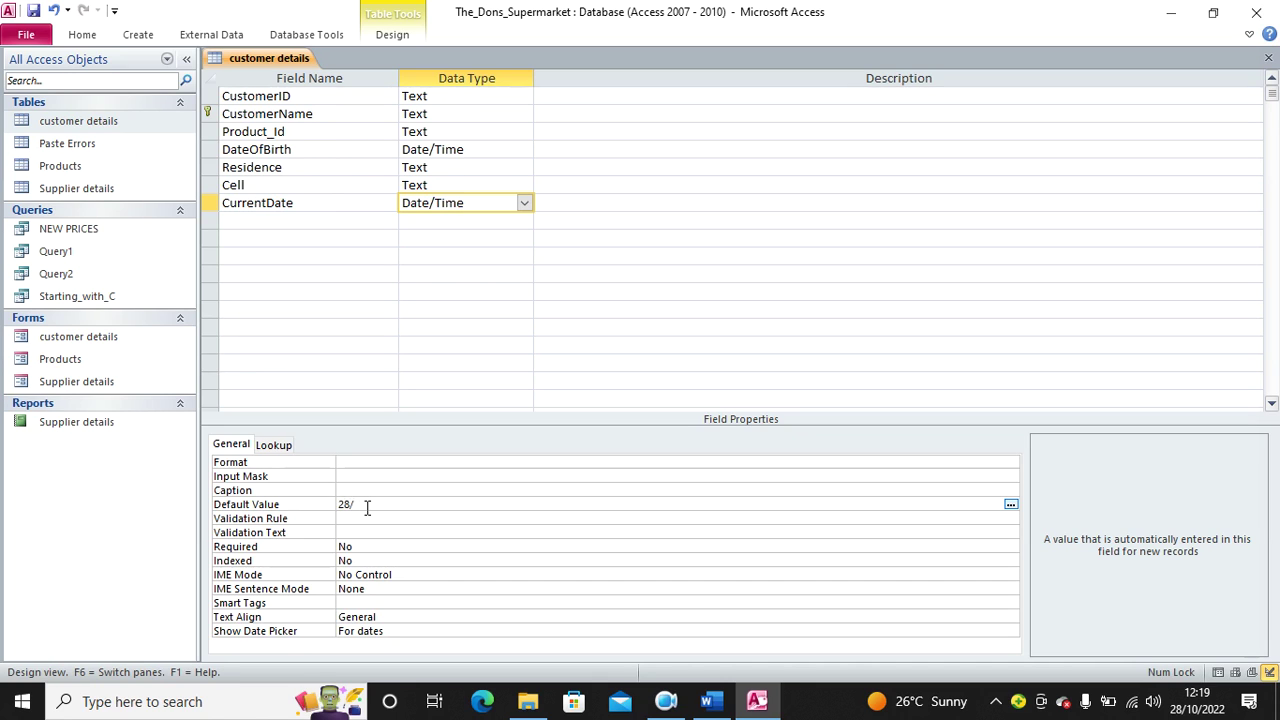
text(10/2022#)
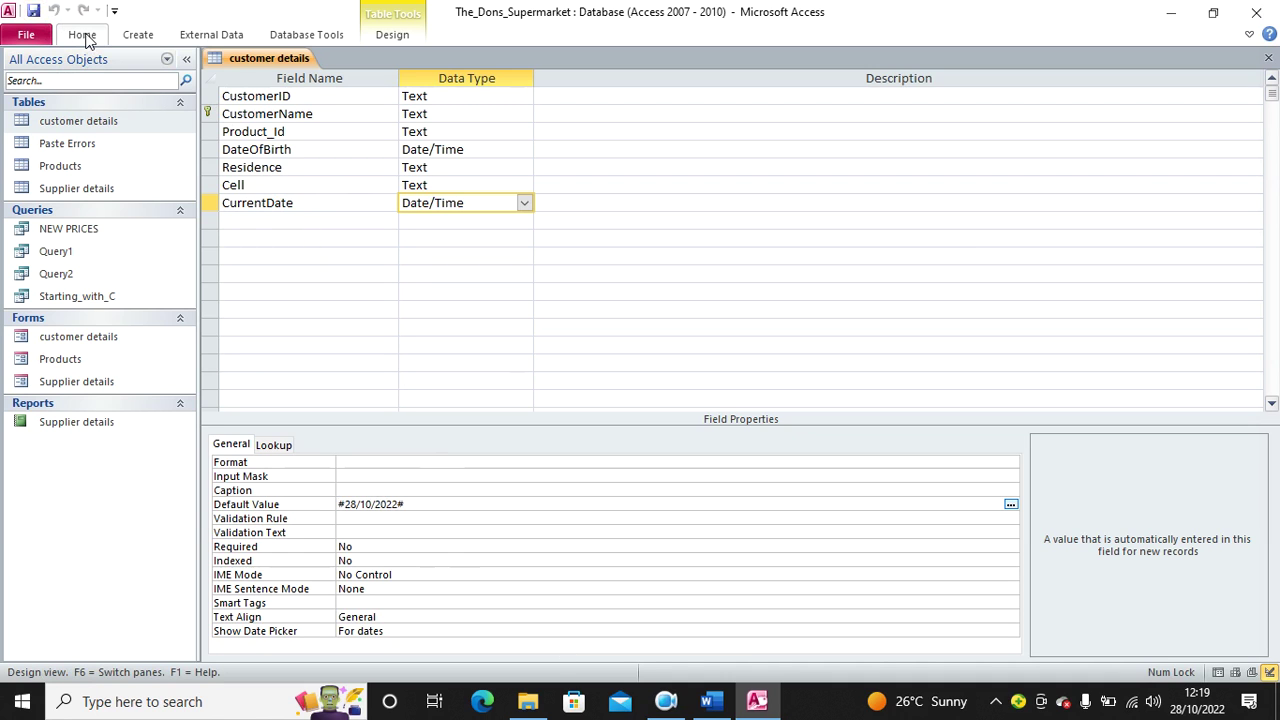
right_click(252, 58)
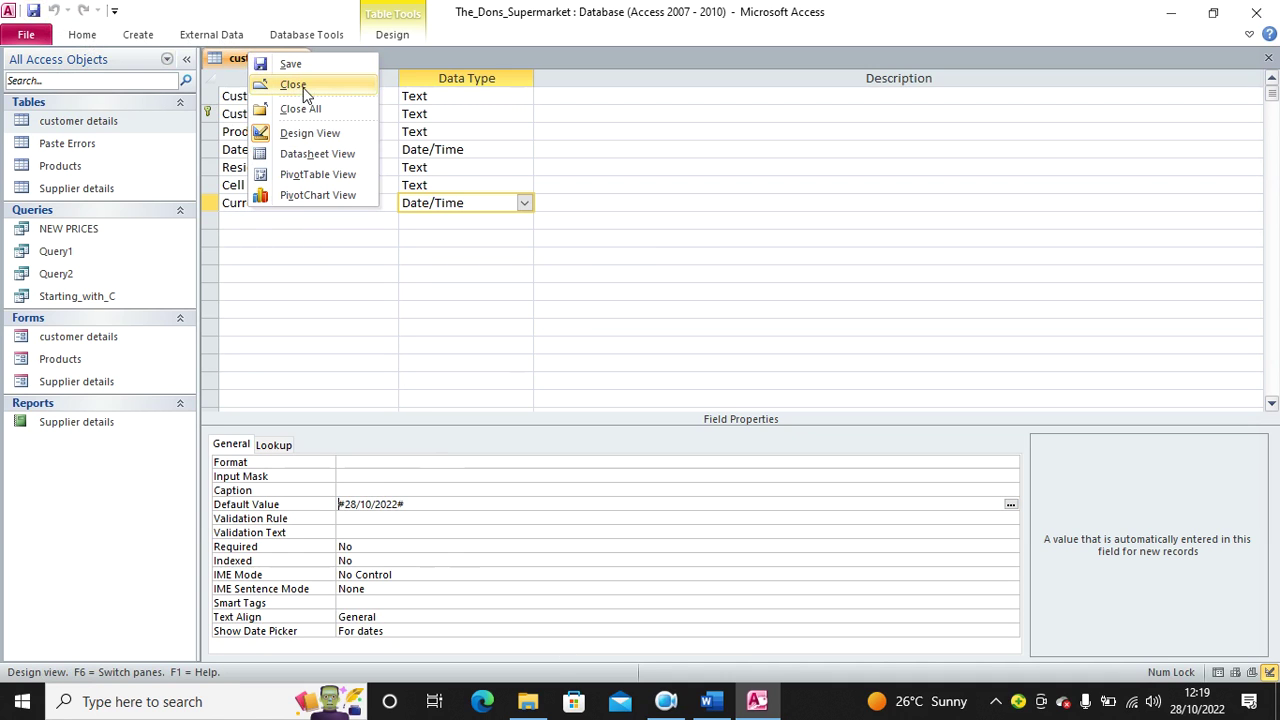
click(293, 85)
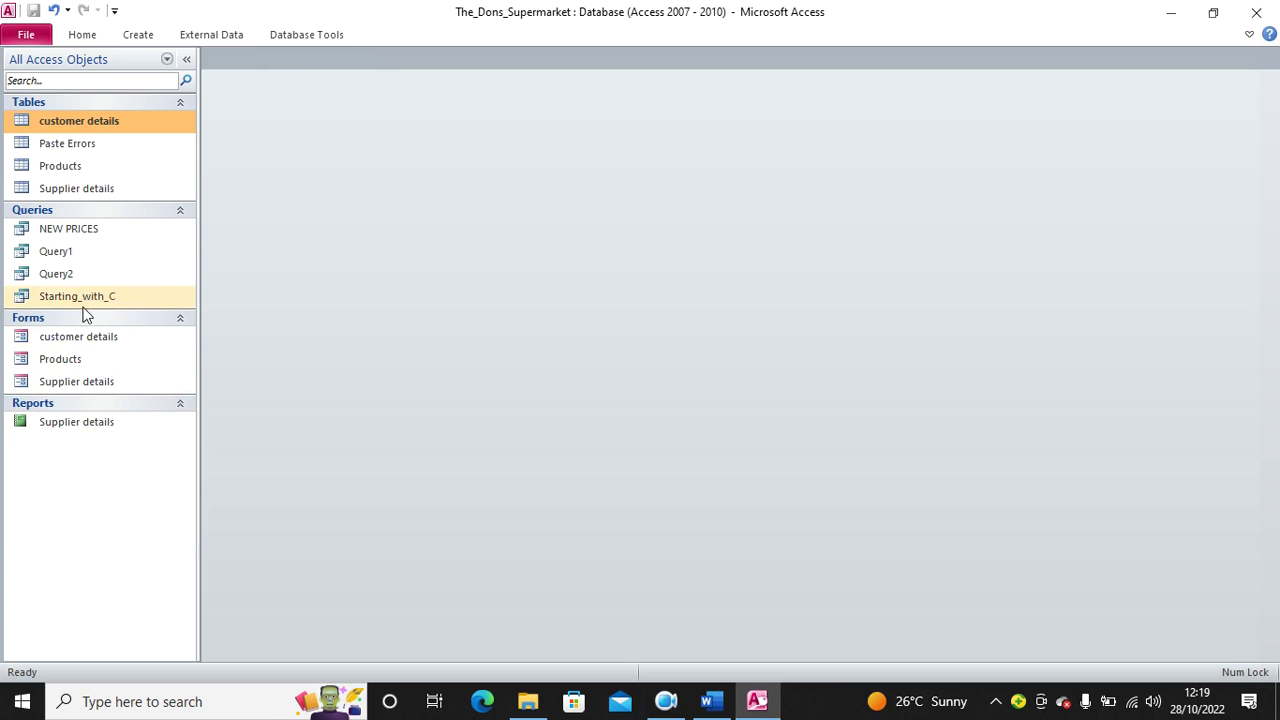
Open Query2 in Design View, enlarge the customer details field list, and add the CurrentDate field to the query.
click(80, 275)
right_click(86, 277)
click(135, 311)
click(812, 459)
drag(357, 210, 360, 273)
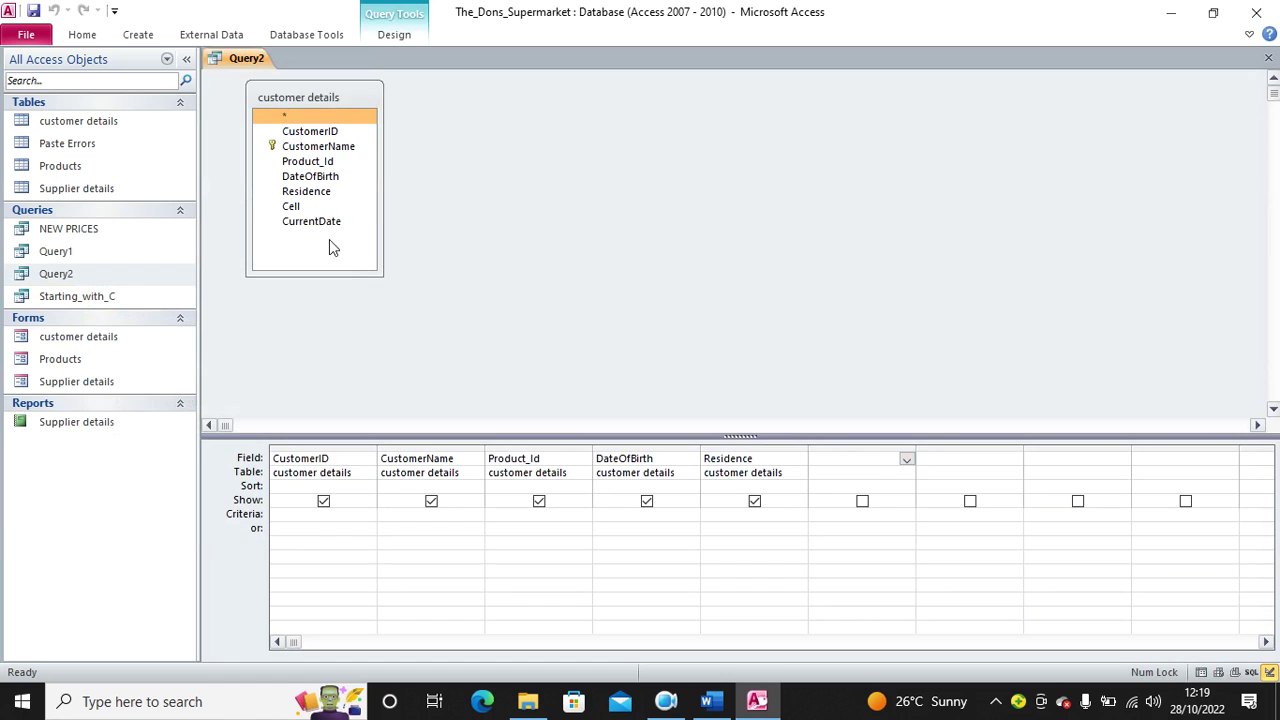
double_click(318, 222)
Add a calculated column age: CurrenDate-DateOfBirth after CurrentDate and include it in the query results.
click(970, 463)
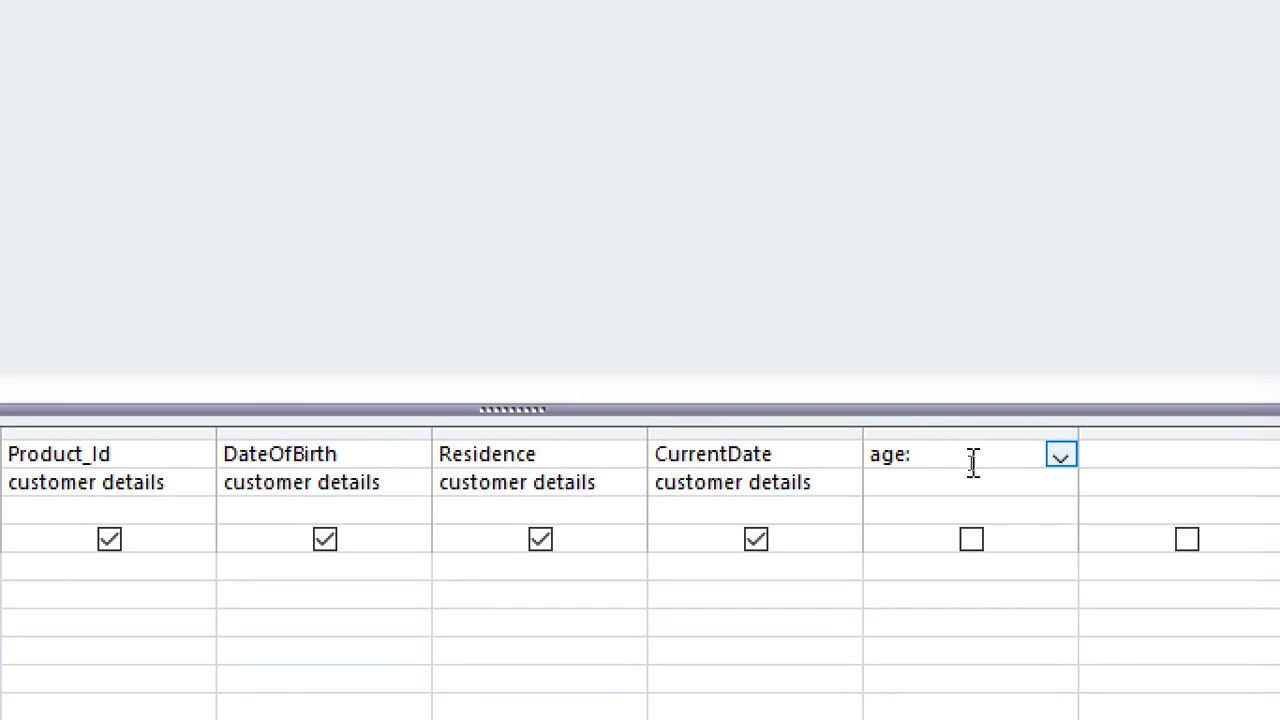
text(age:Curr)
text(entDate-Dateo)
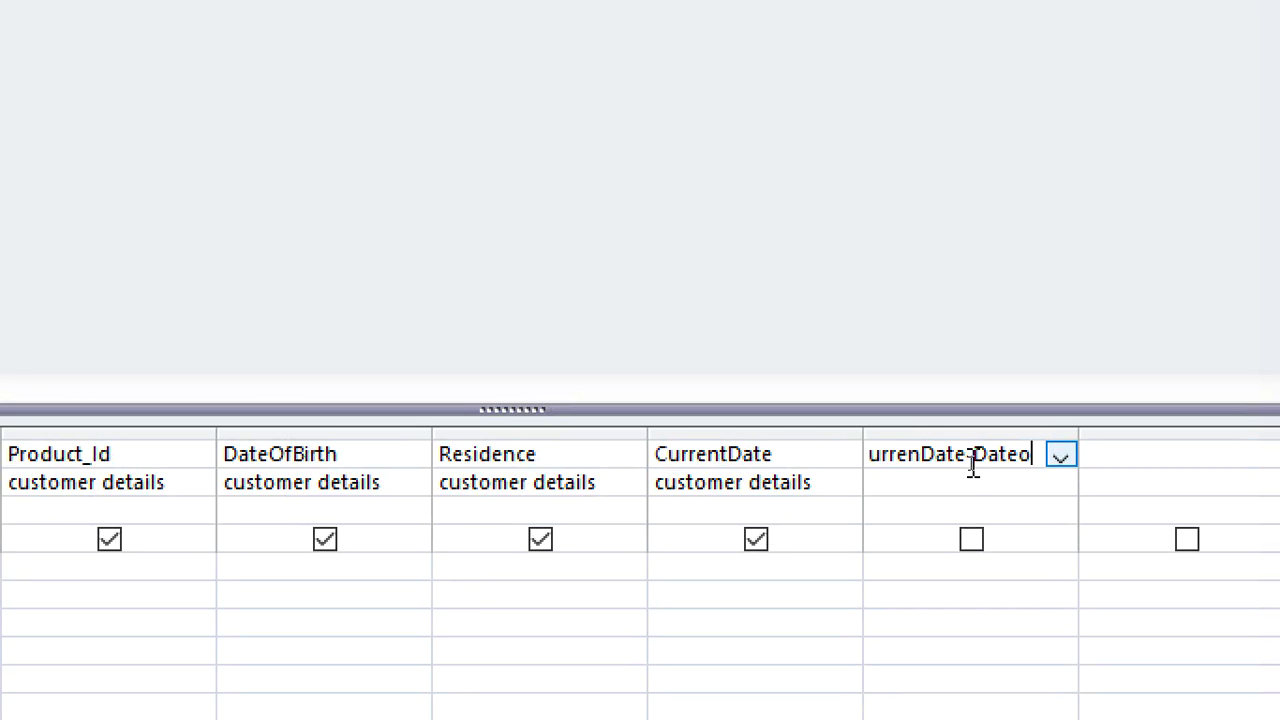
key(BackSpace)
text(OfBirth)
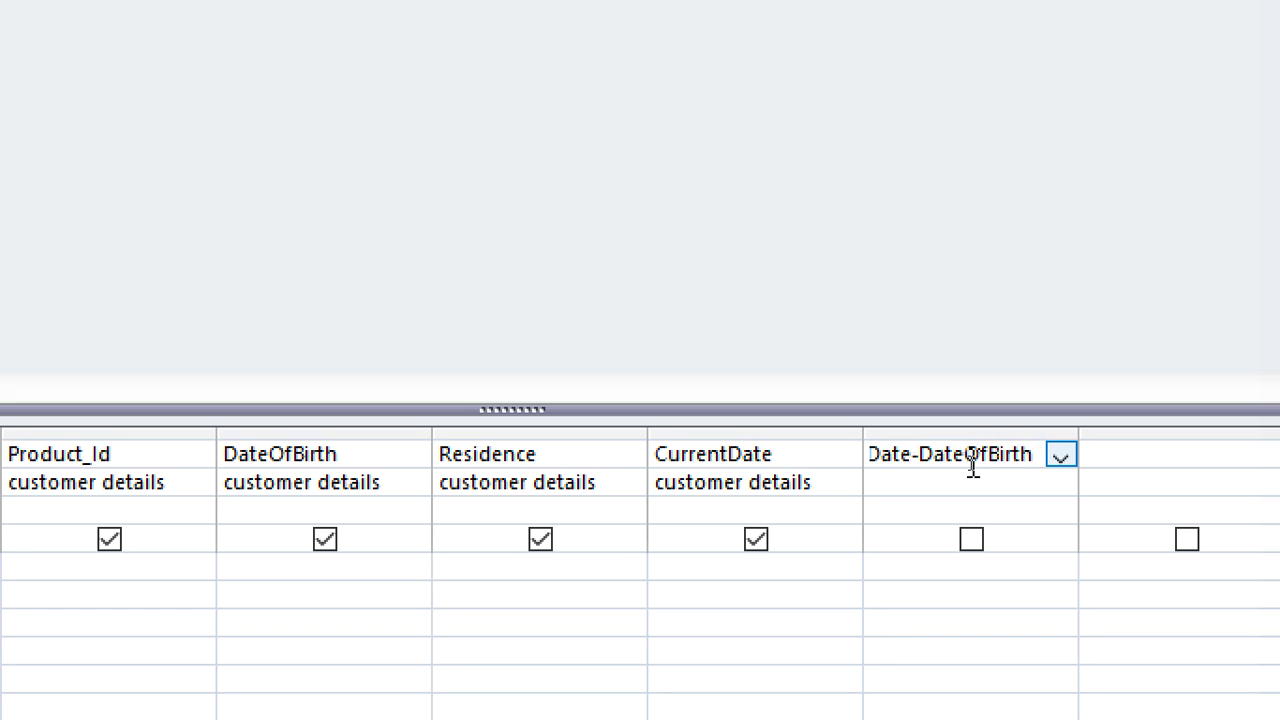
click(971, 539)
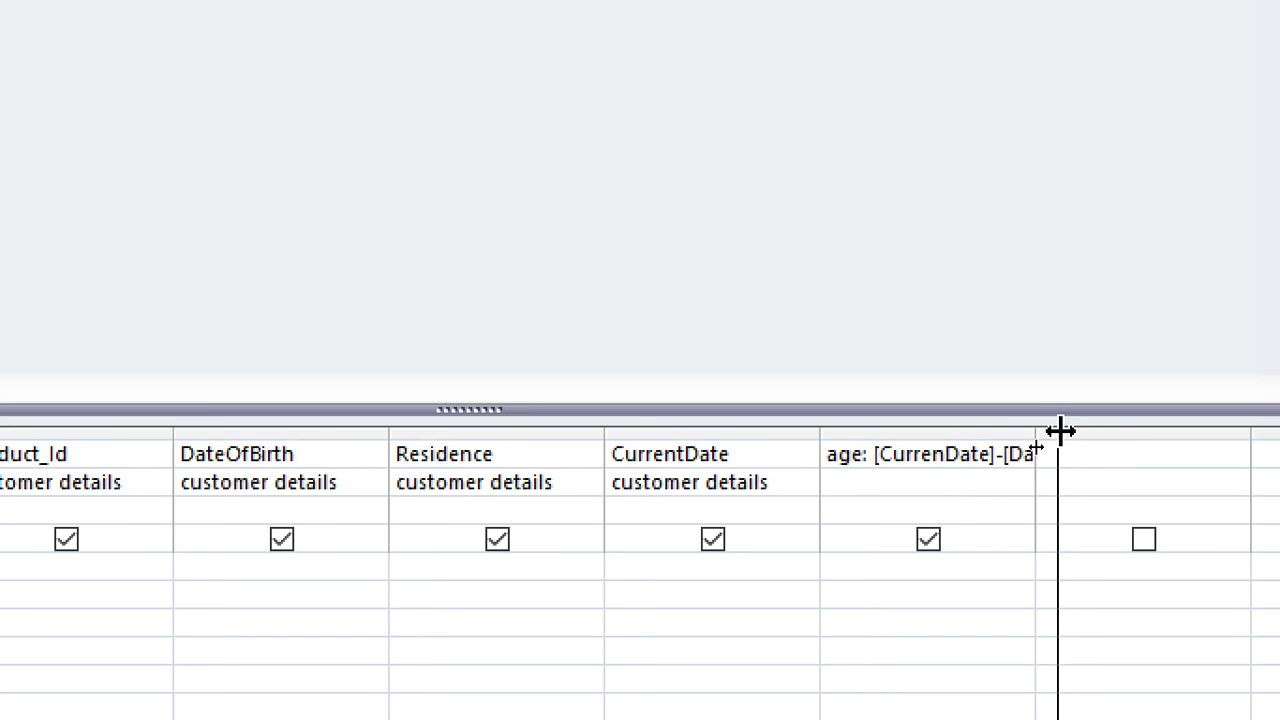
Widen the age column and change its expression to age: ([CurrenDate]-[DateOfBirth])/365.25.
double_click(1057, 430)
click(1040, 455)
text())
click(736, 456)
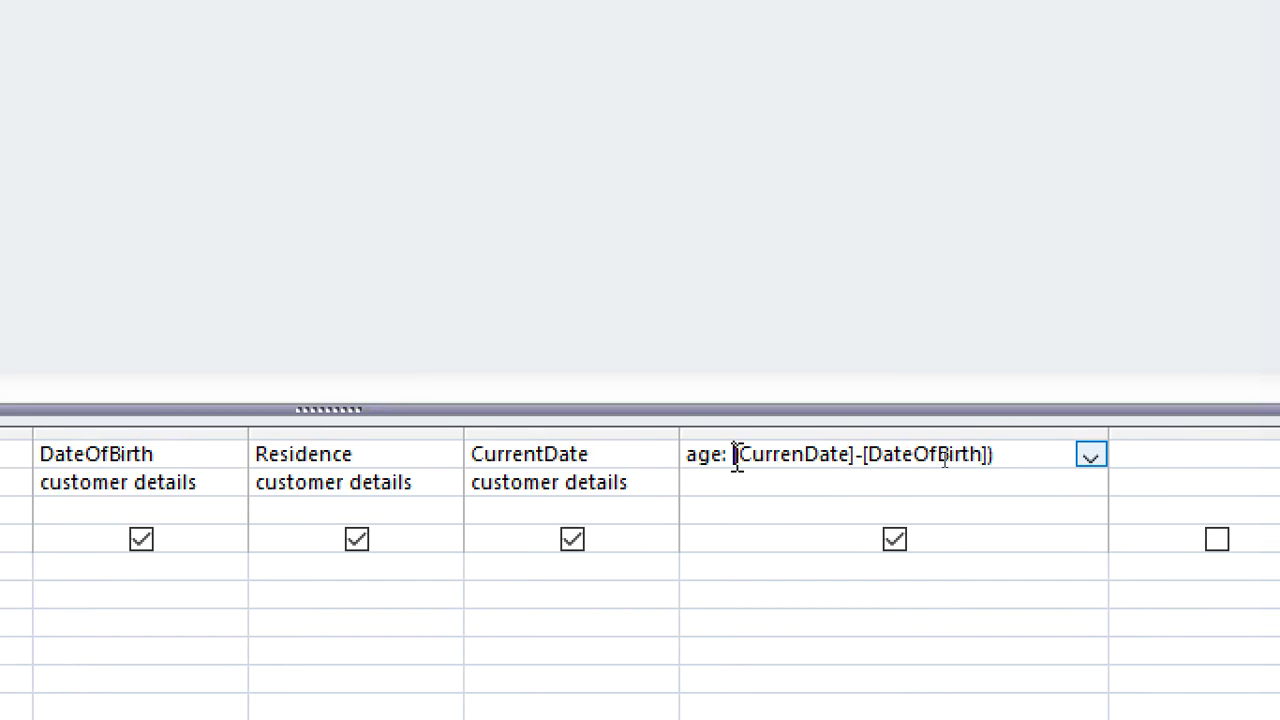
text(()
click(1033, 455)
text(/365.2)
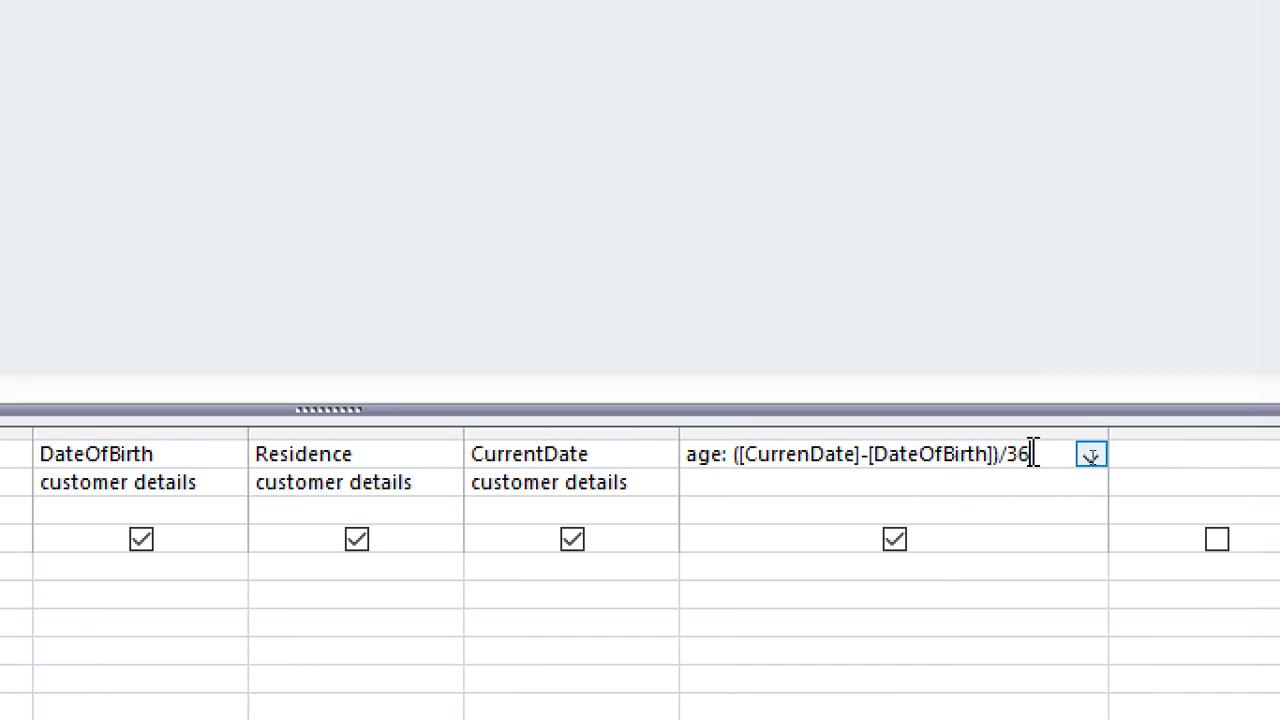
text(5)
key(Home)
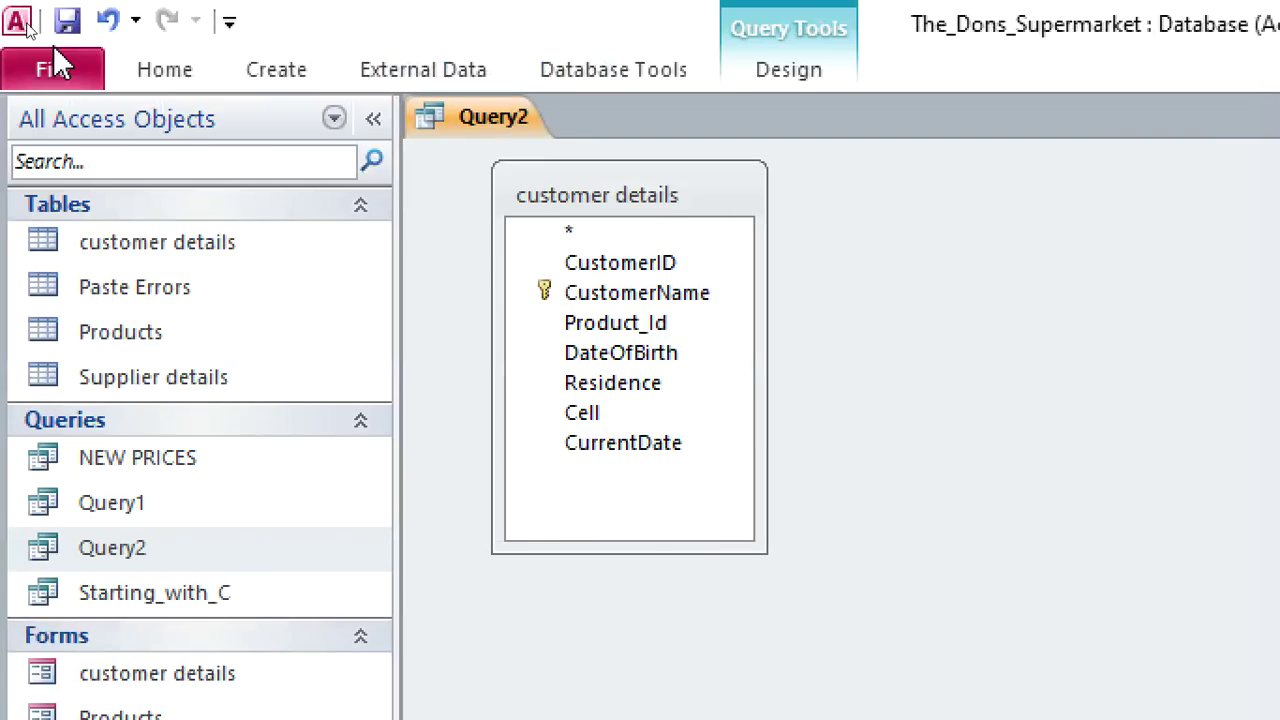
Close Query2 and try to run it, cancelling the request for the CurrenDate parameter value.
right_click(436, 134)
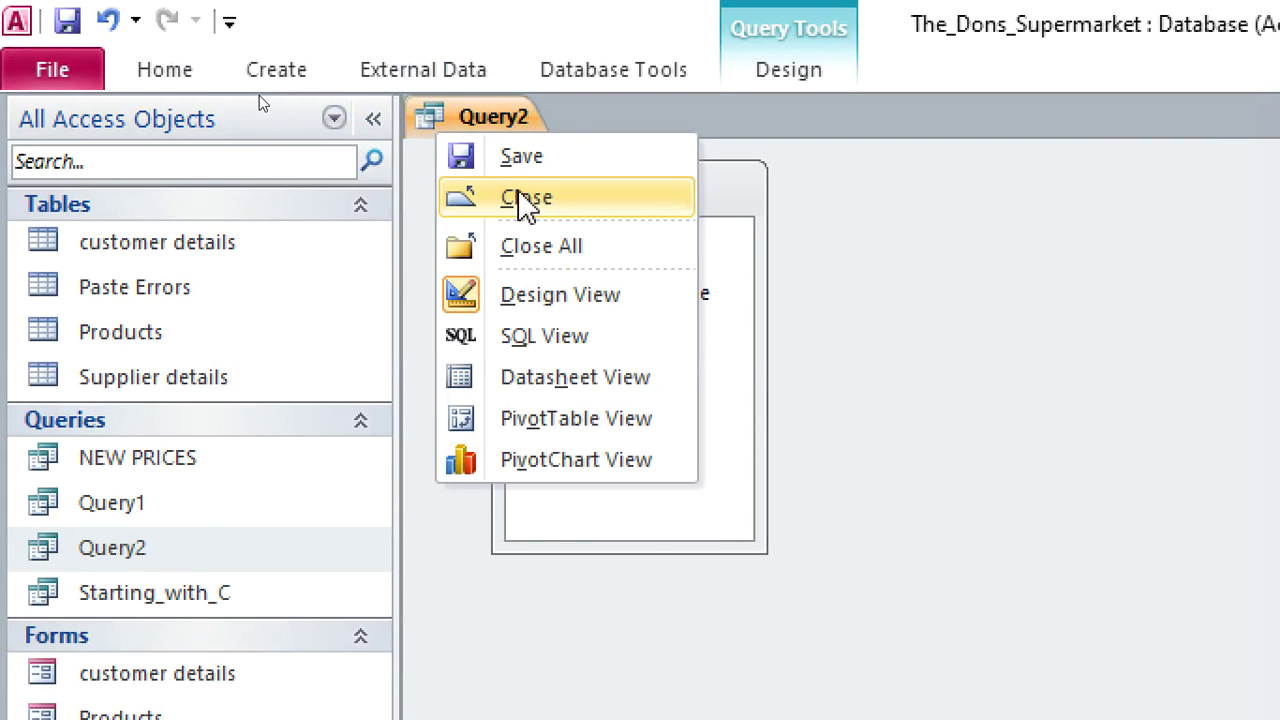
click(520, 197)
double_click(150, 548)
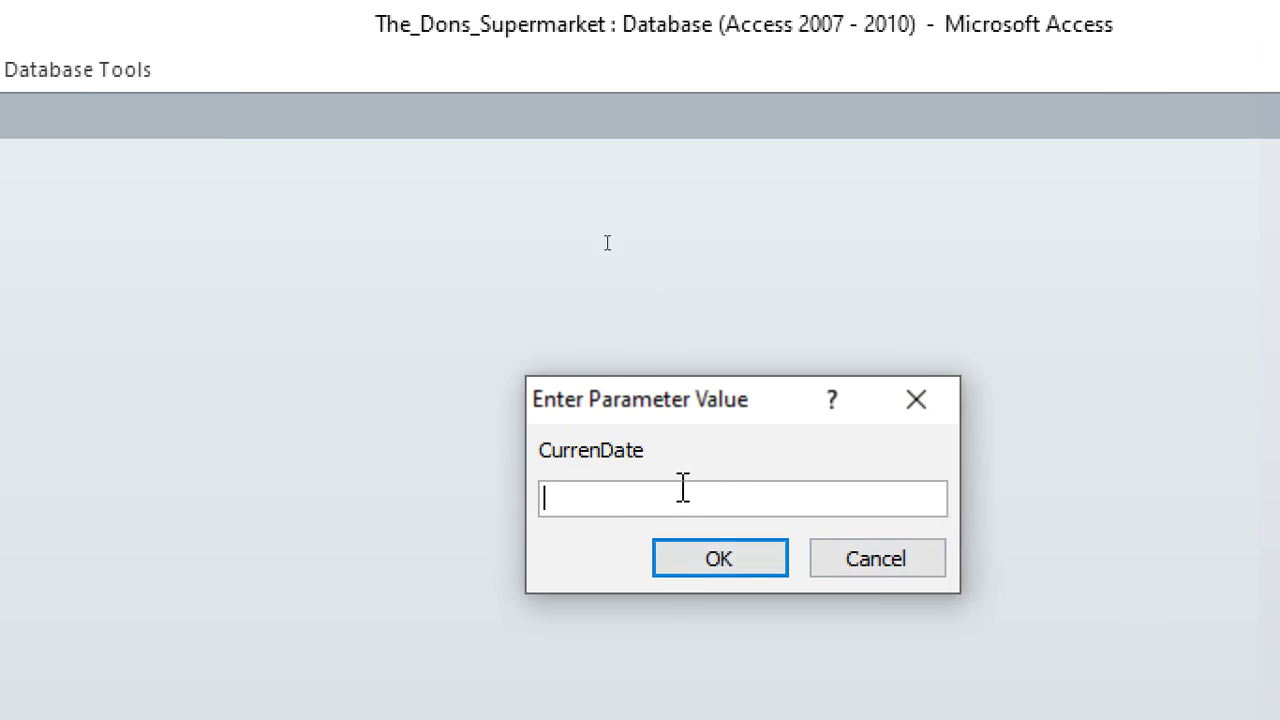
key(Escape)
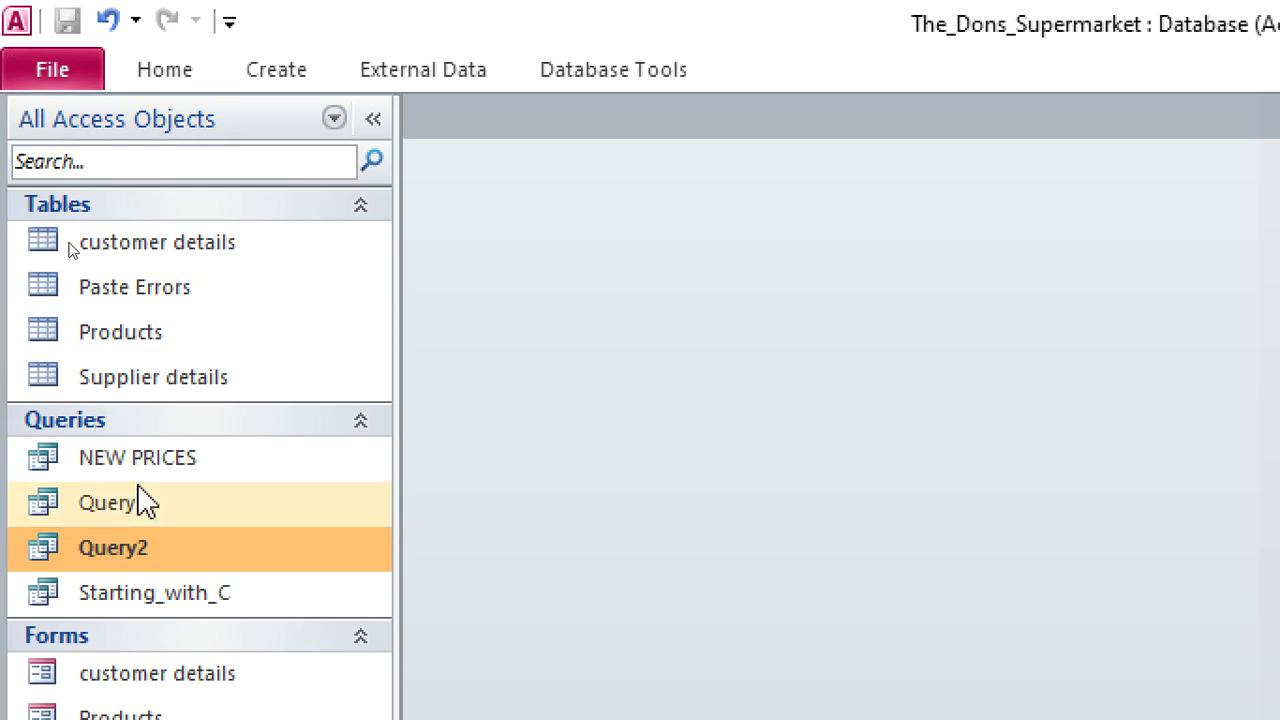
Reopen Query2 in Design View, correct CurrenDate to CurrentDate in the age expression, and run the query.
right_click(170, 562)
click(309, 628)
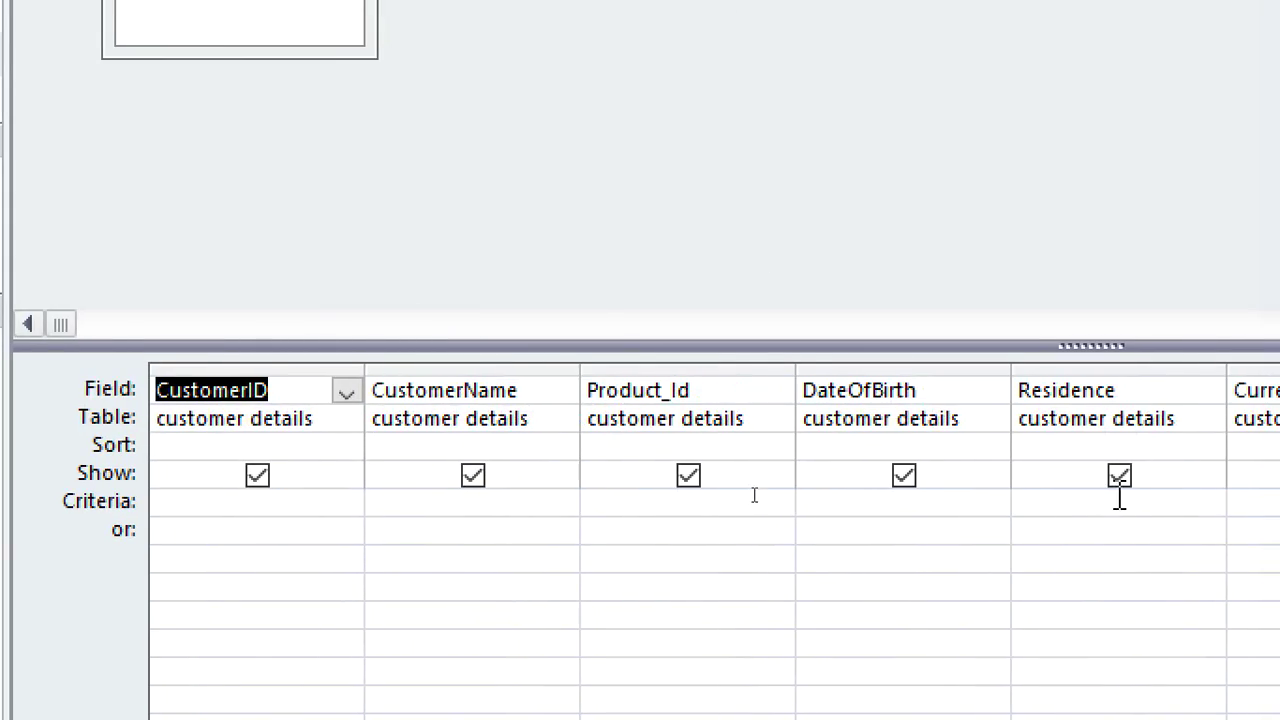
click(884, 390)
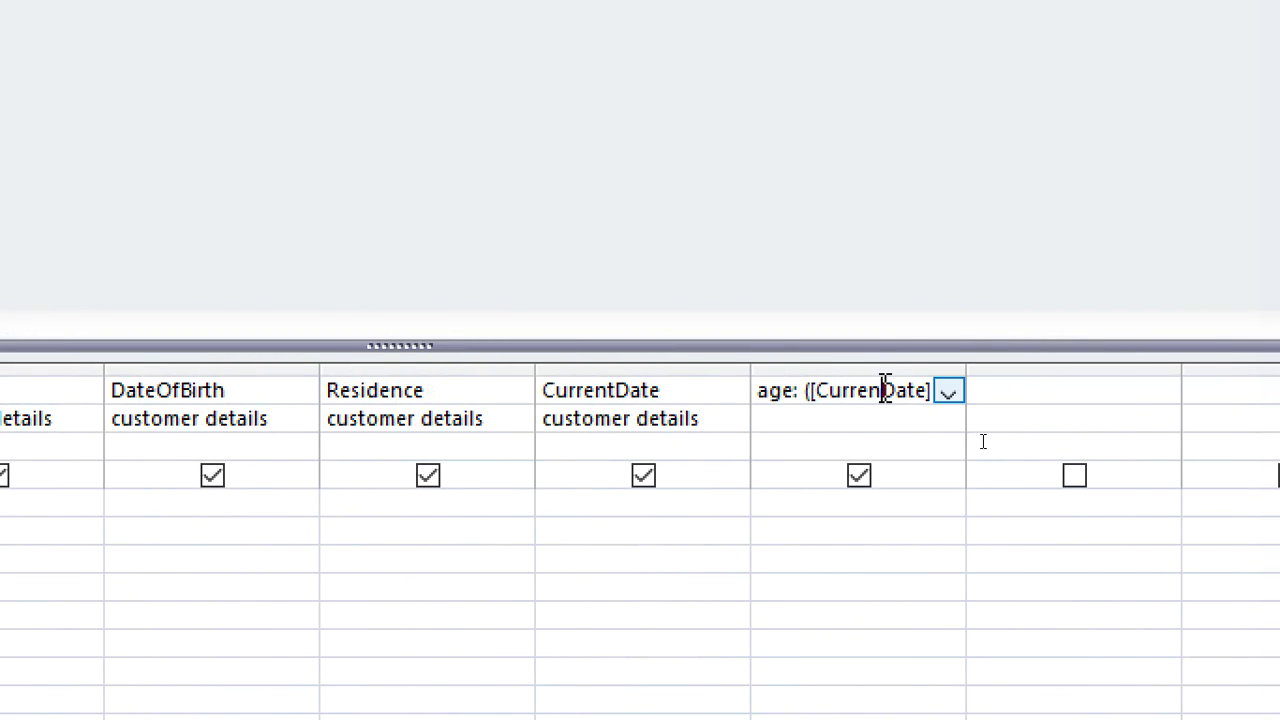
text(t)
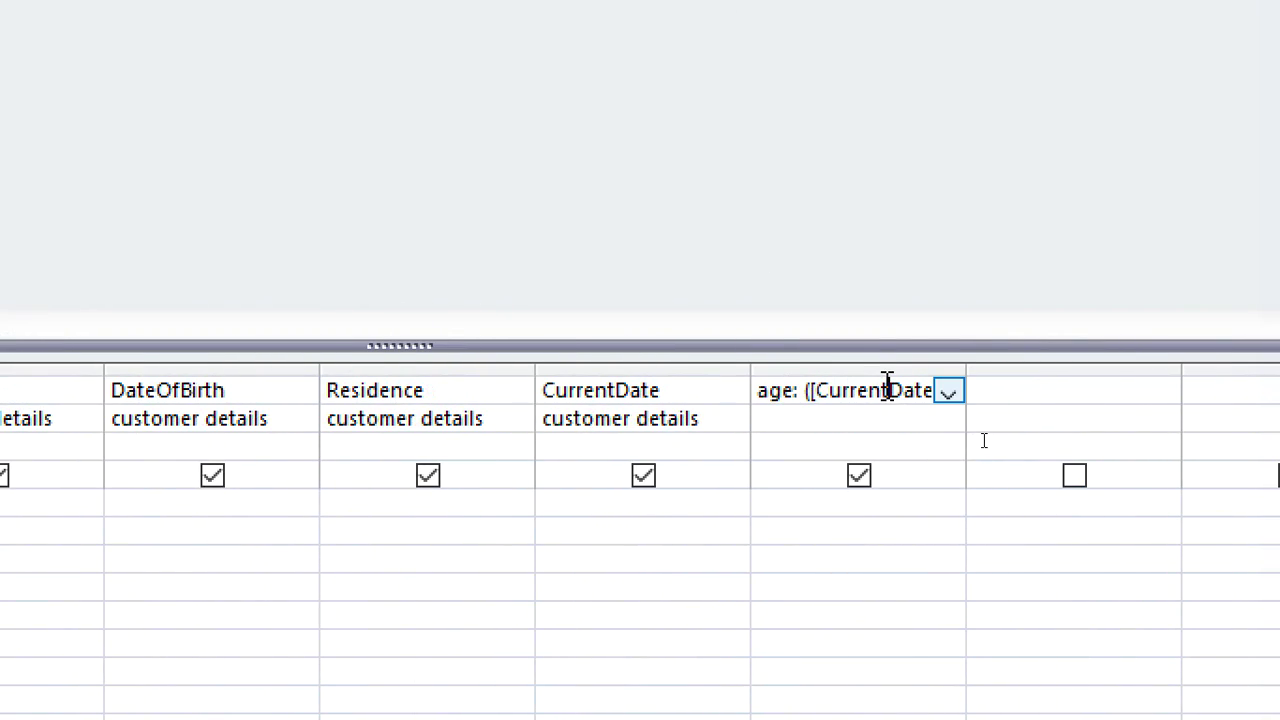
key(Home)
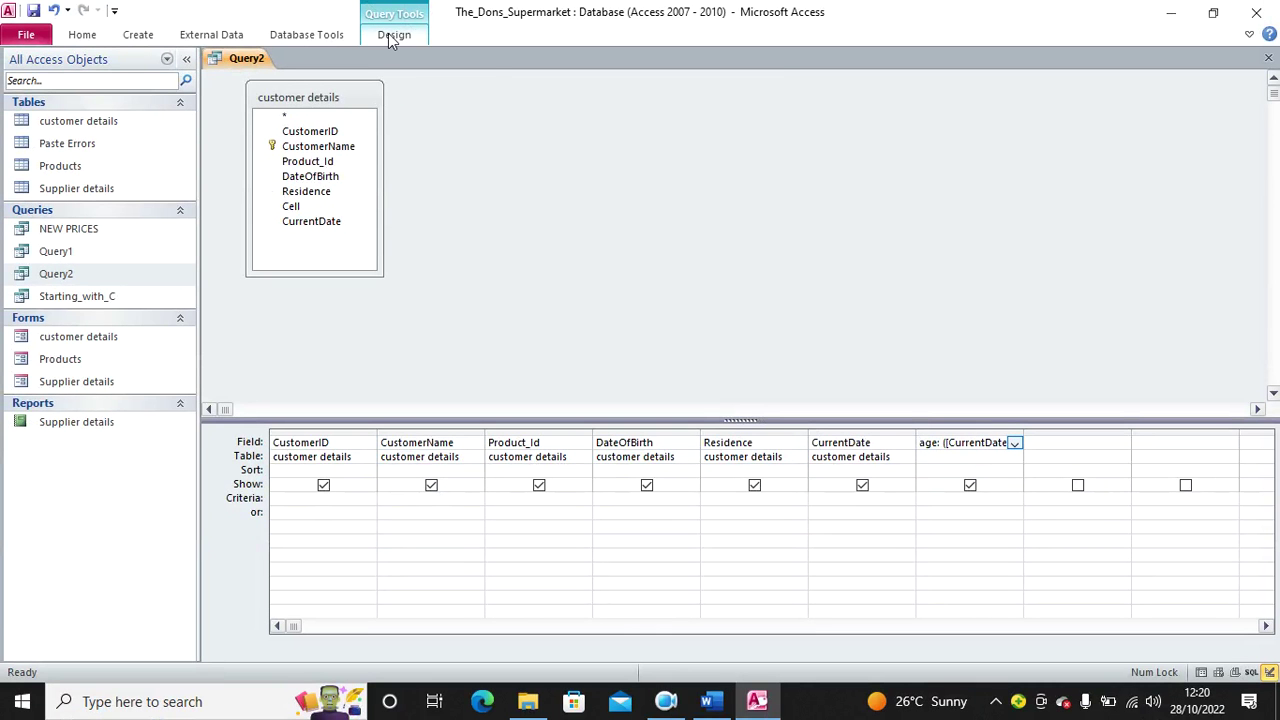
click(269, 68)
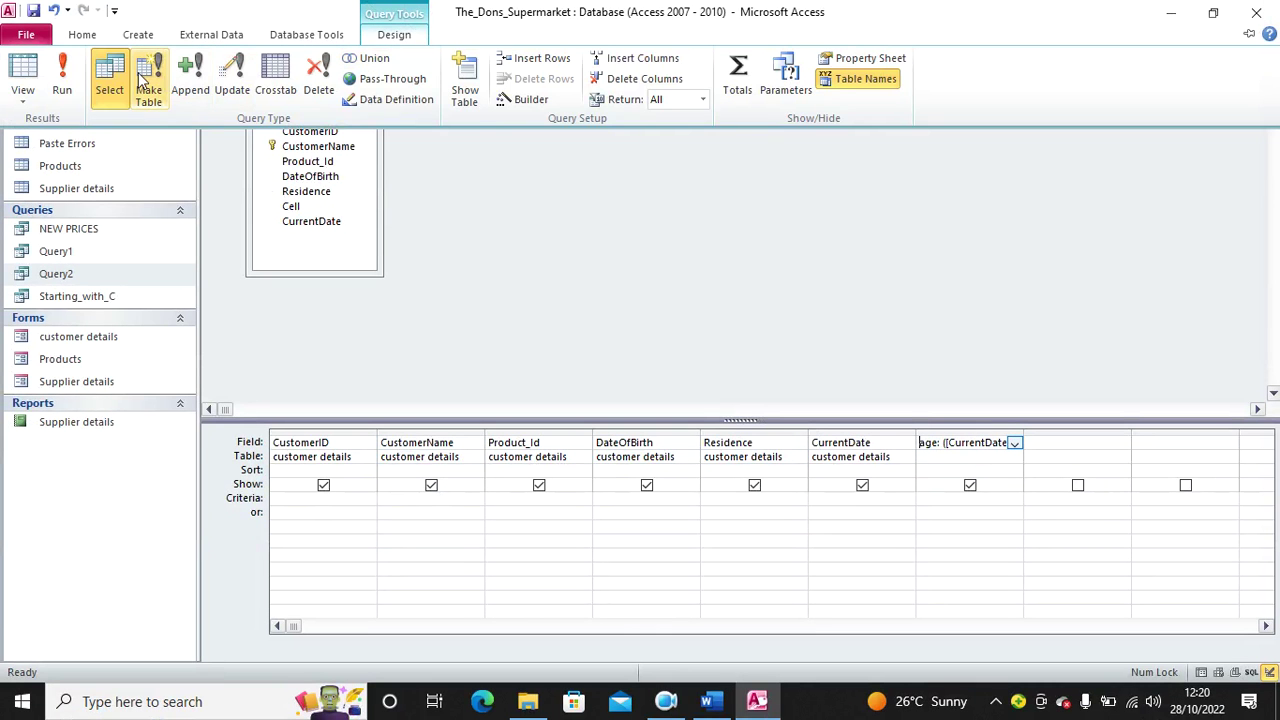
click(70, 84)
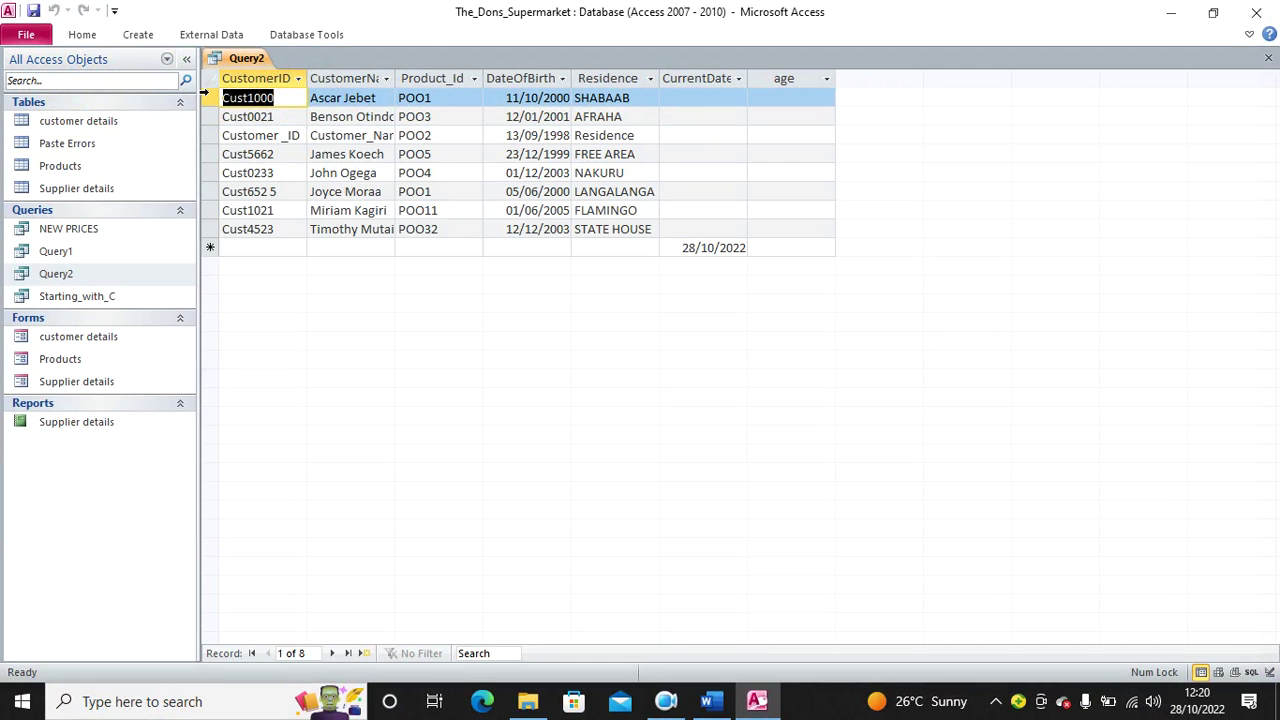
Try to set the first record's CurrentDate to 28/10/2022 in the Query2 results, discard the entry and close the query.
click(693, 99)
click(757, 97)
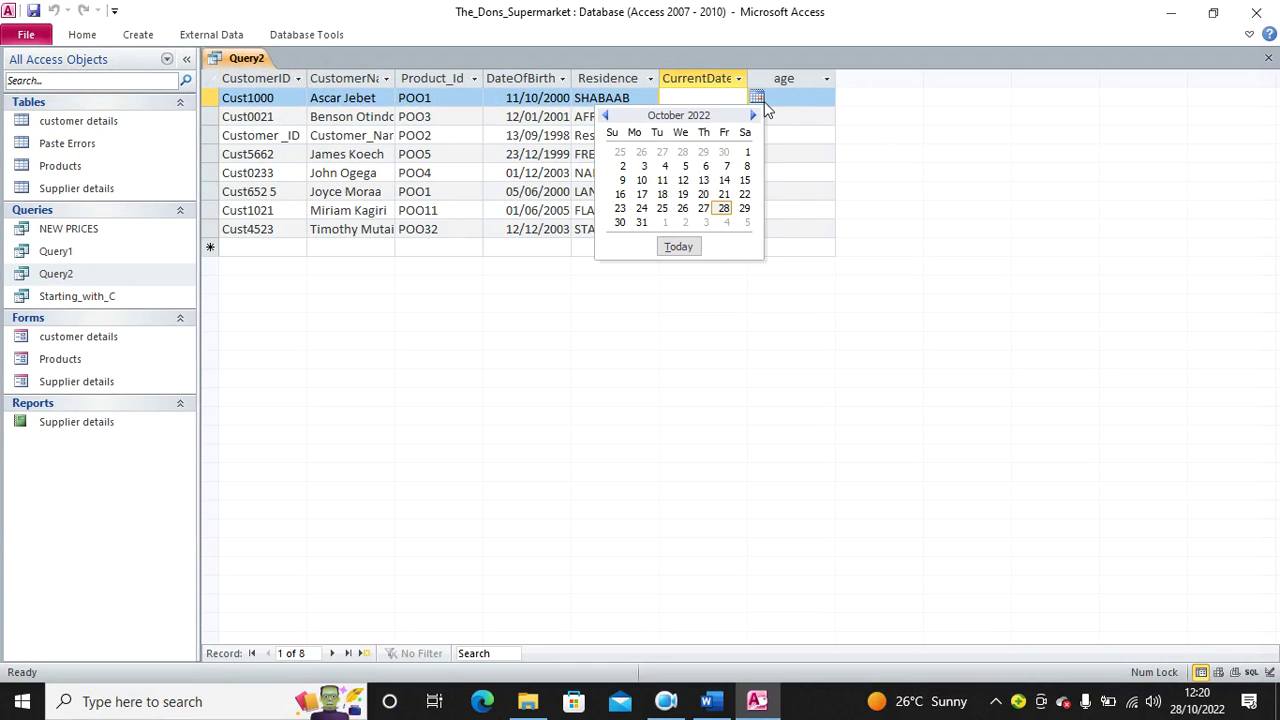
click(719, 208)
click(705, 121)
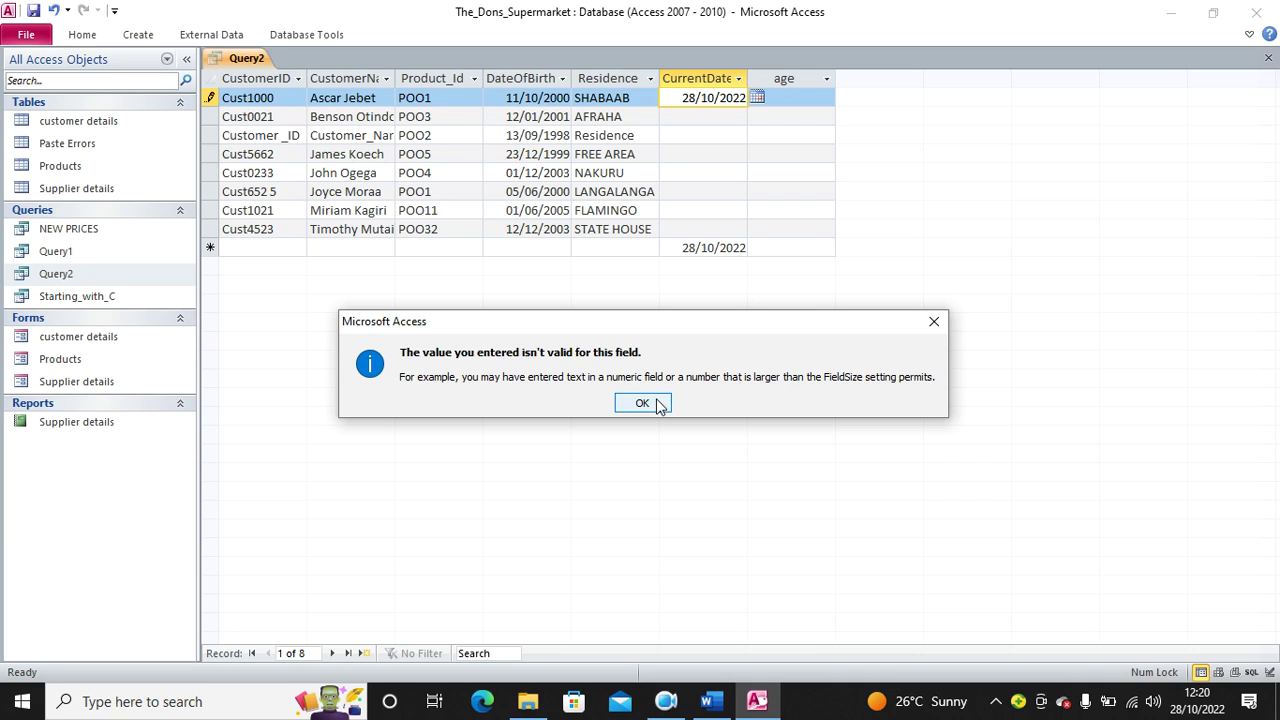
click(642, 403)
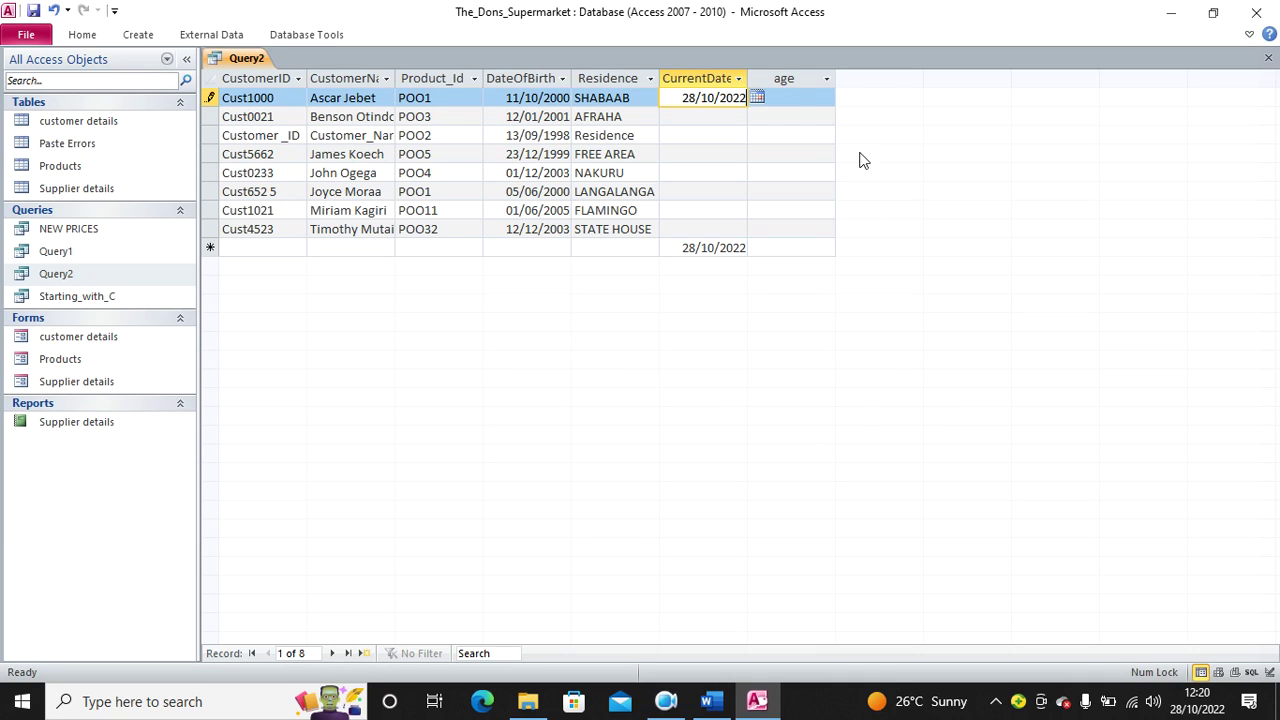
click(748, 77)
click(642, 403)
key(Escape)
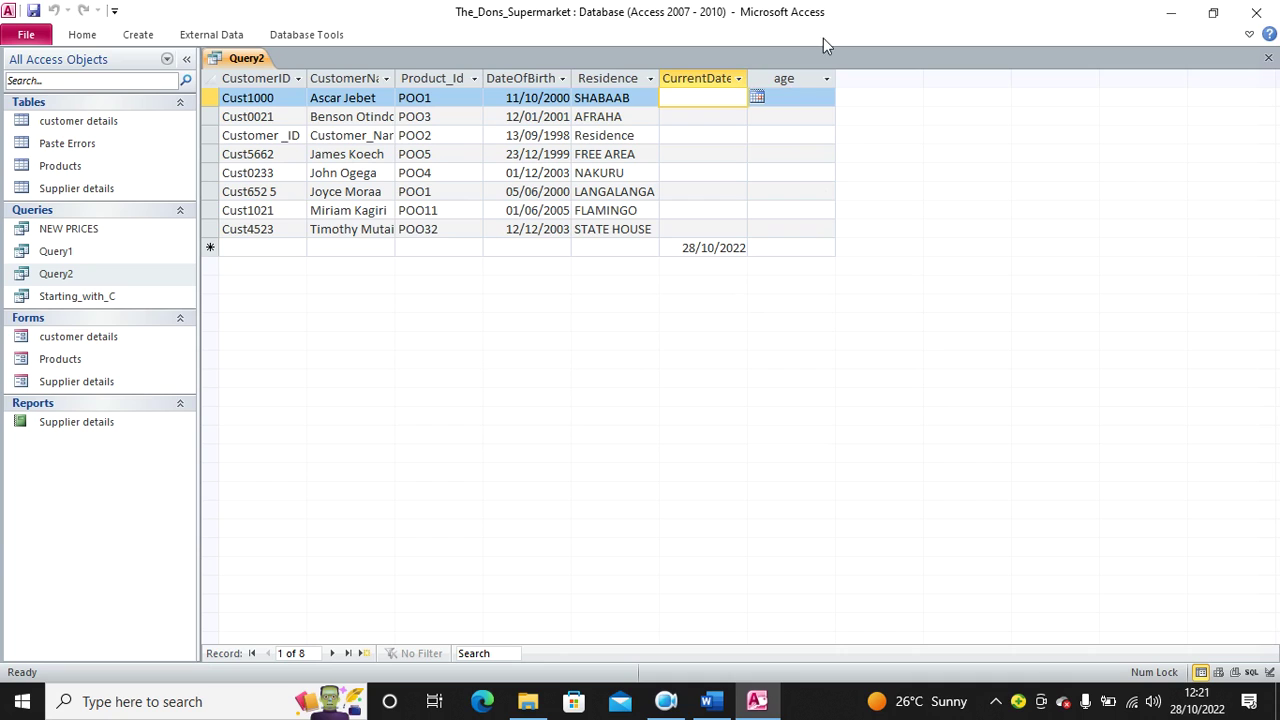
click(1268, 62)
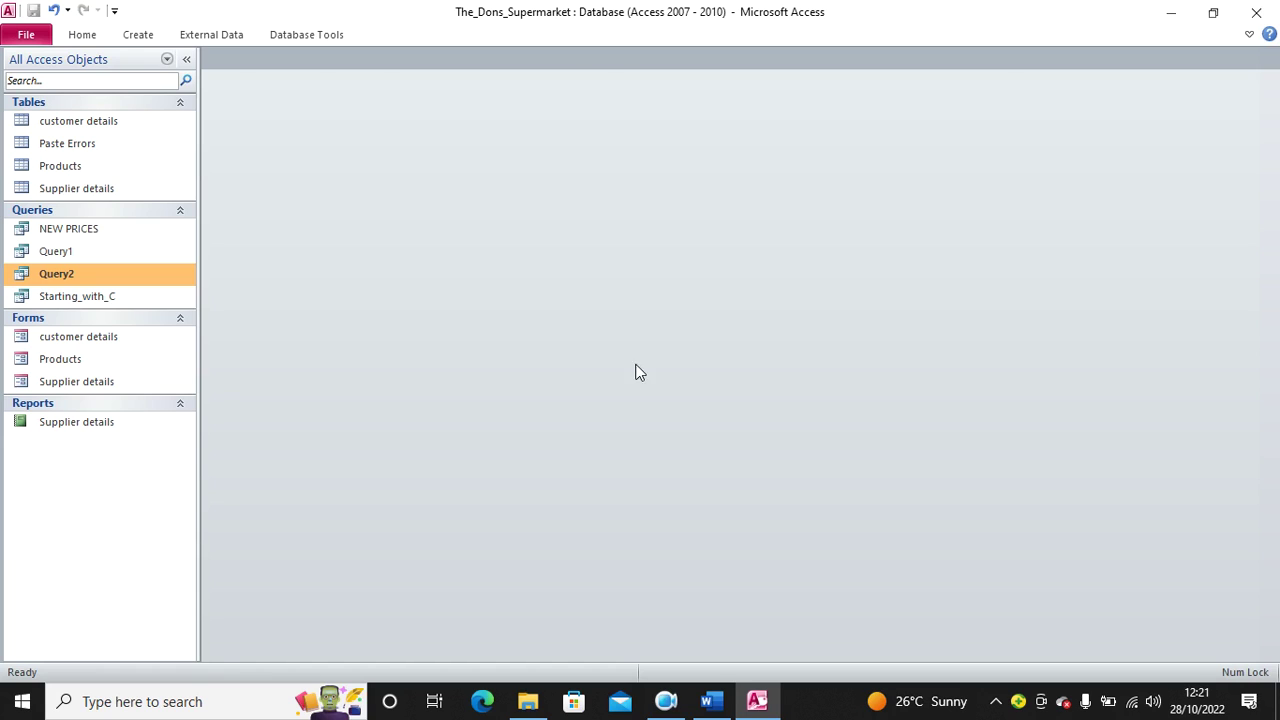
Switch to the ACCESS AND DTP document in Word and review the source tables and database tasks, keeping the document open.
click(710, 700)
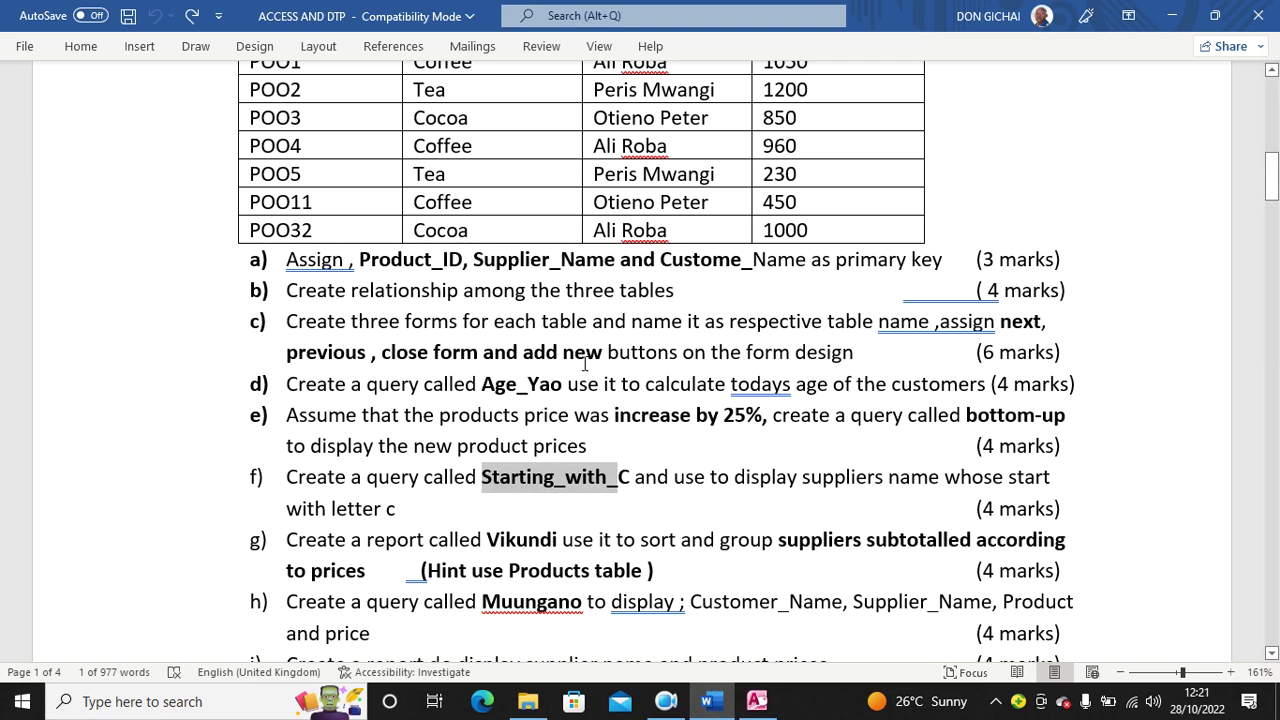
scroll(585, 364, up, 10)
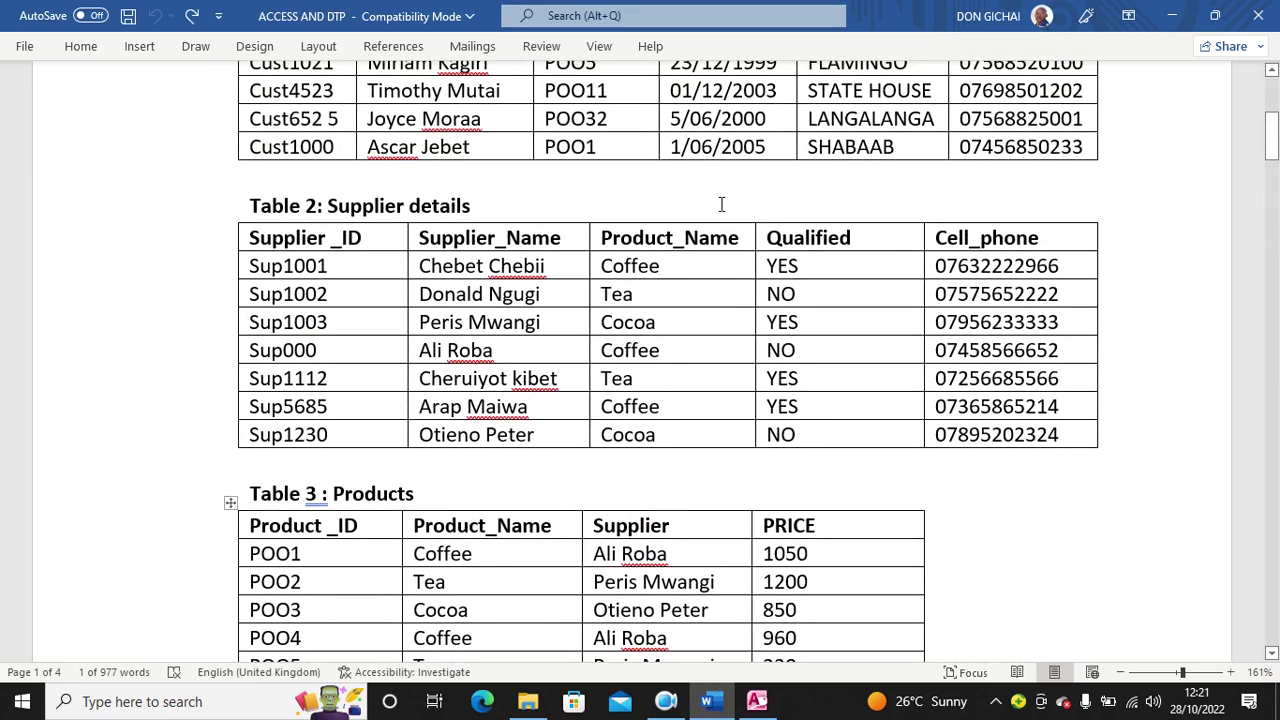
scroll(700, 300, up, 4)
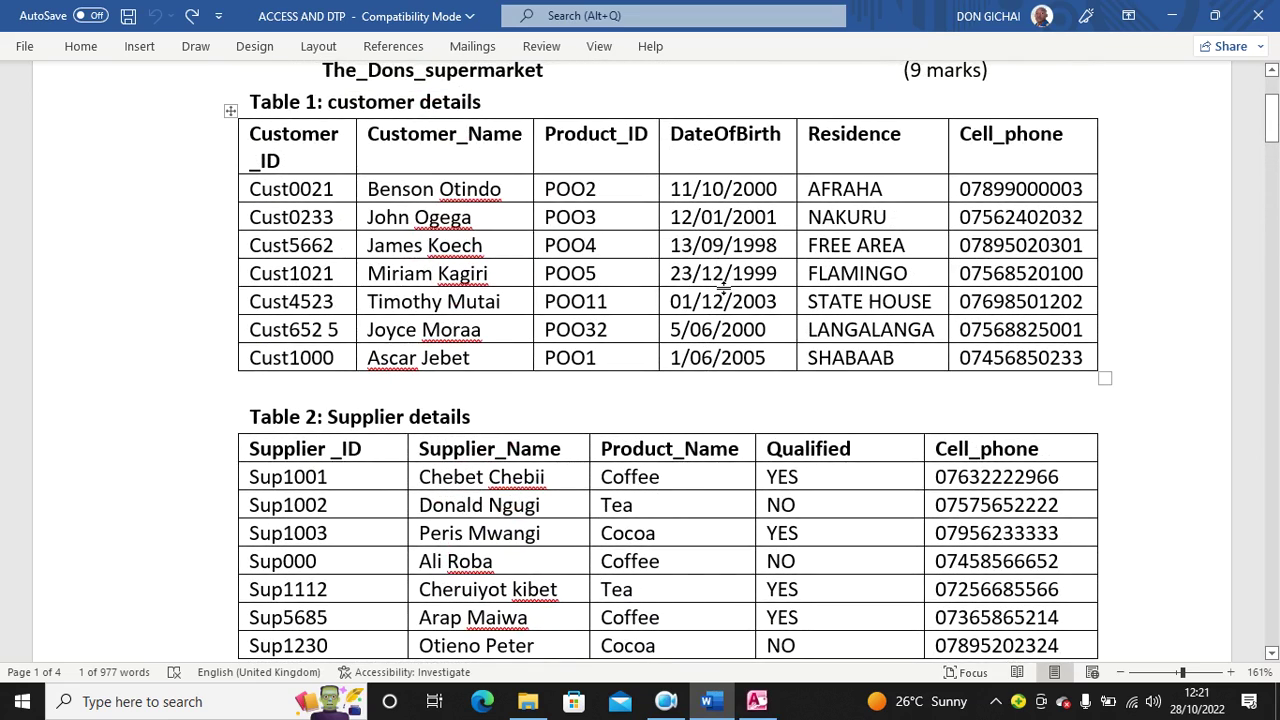
scroll(723, 287, down, 11)
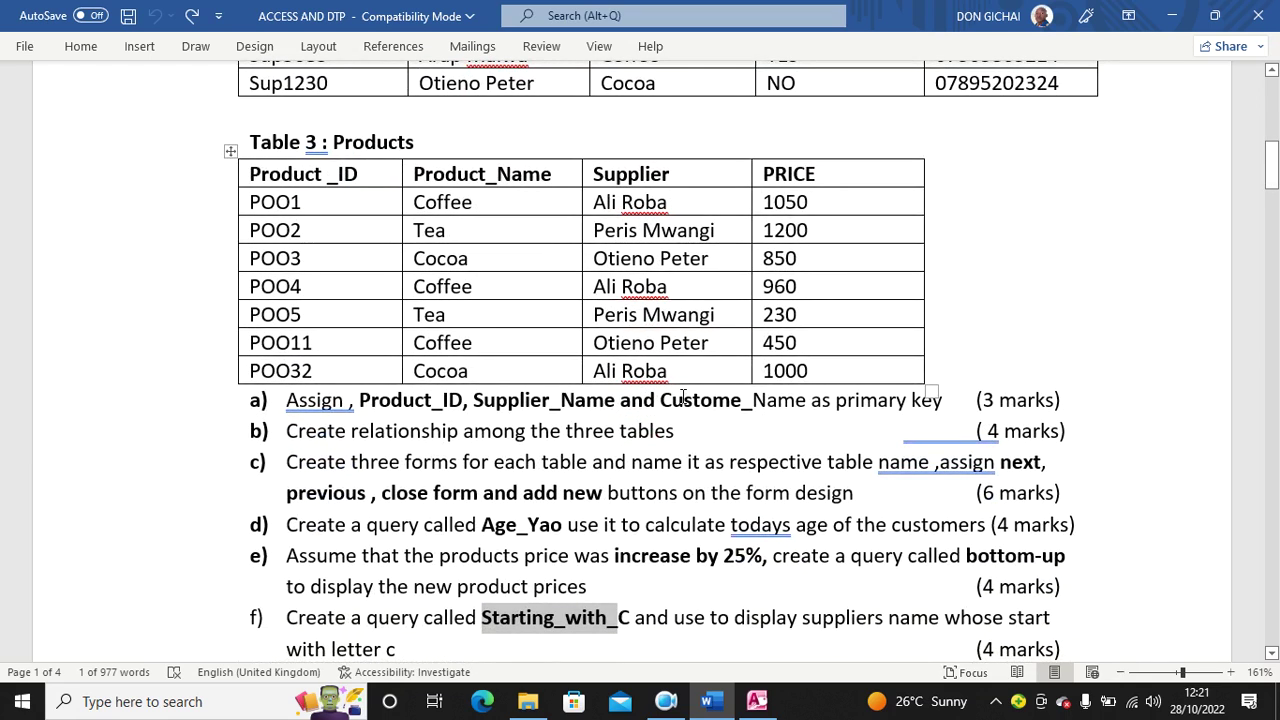
click(1252, 22)
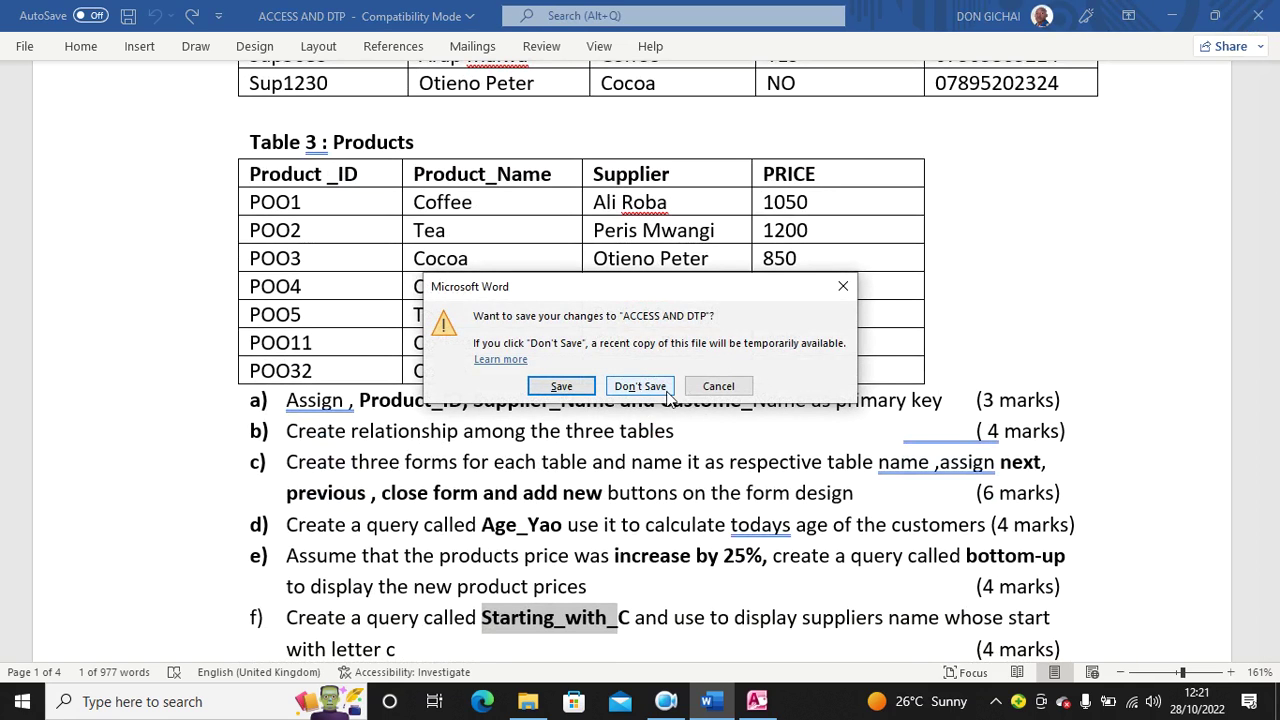
click(716, 385)
Read question 2, parts a to h, for the styles, columns, advertisement and lines required in the Digital bulletin newspaper.
scroll(600, 340, down, 15)
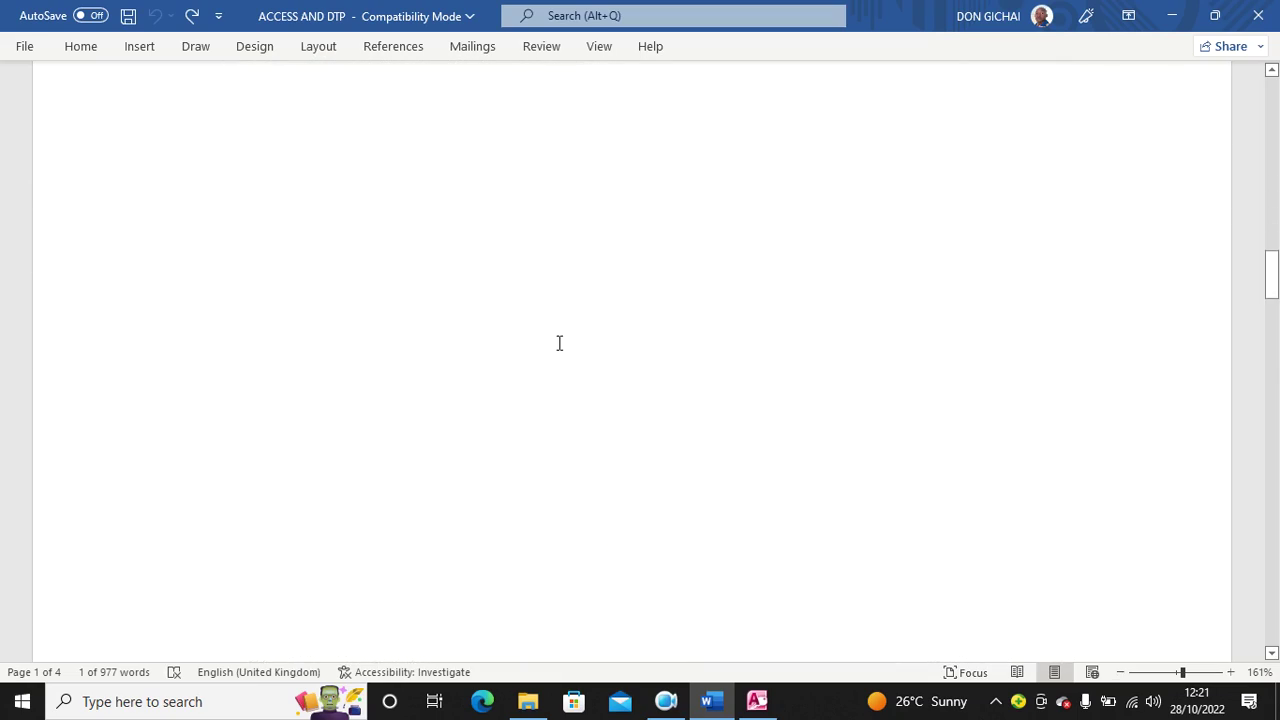
scroll(580, 350, up, 5)
scroll(600, 358, down, 8)
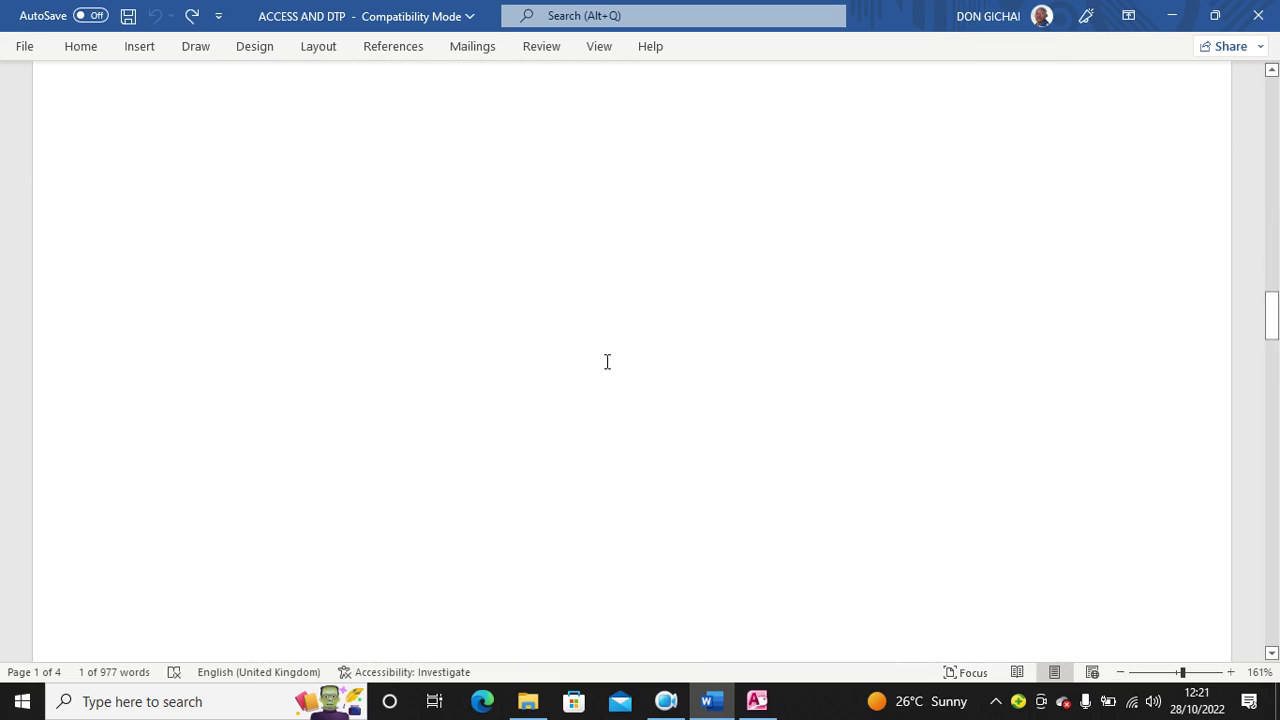
scroll(607, 362, down, 5)
scroll(607, 362, up, 6)
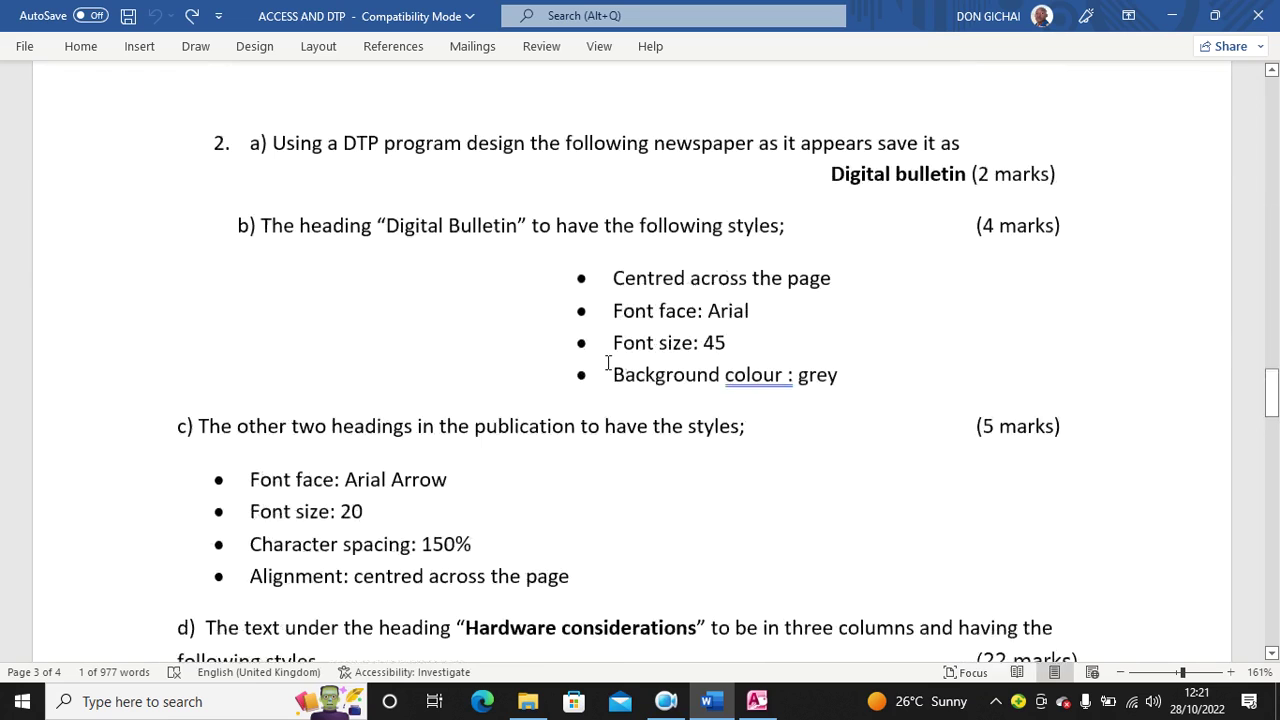
scroll(607, 362, up, 1)
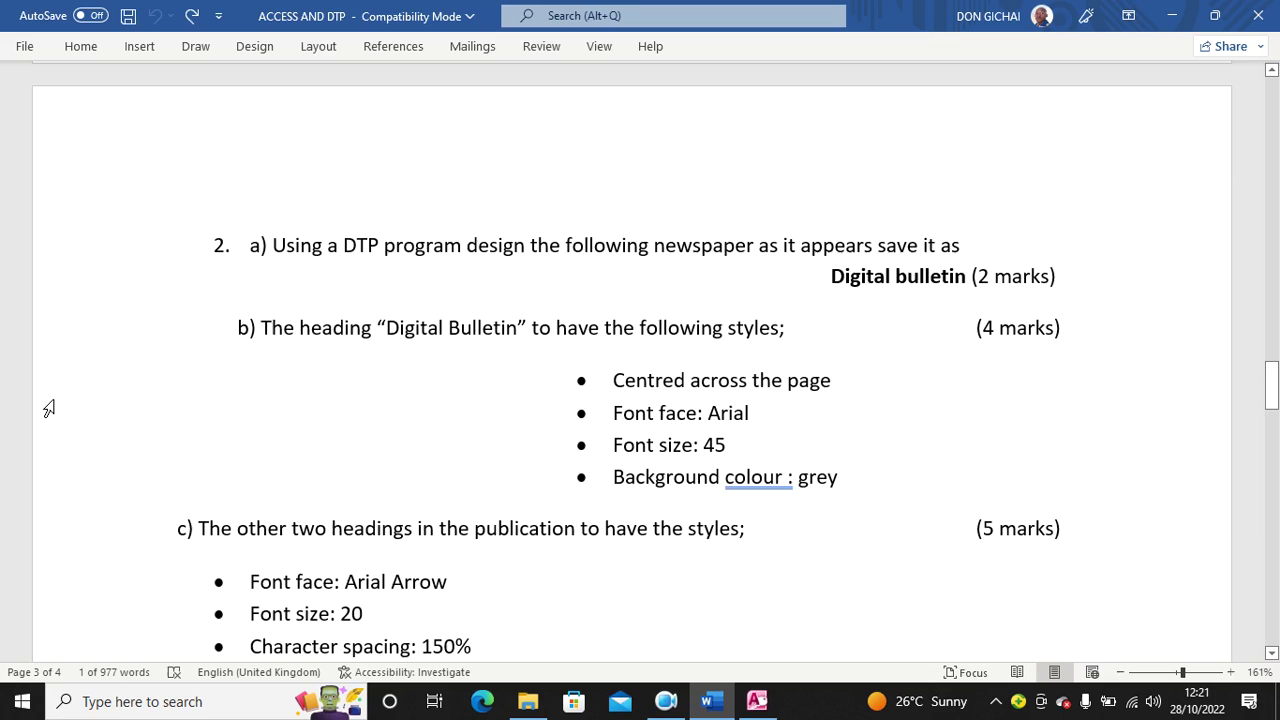
scroll(48, 408, down, 3)
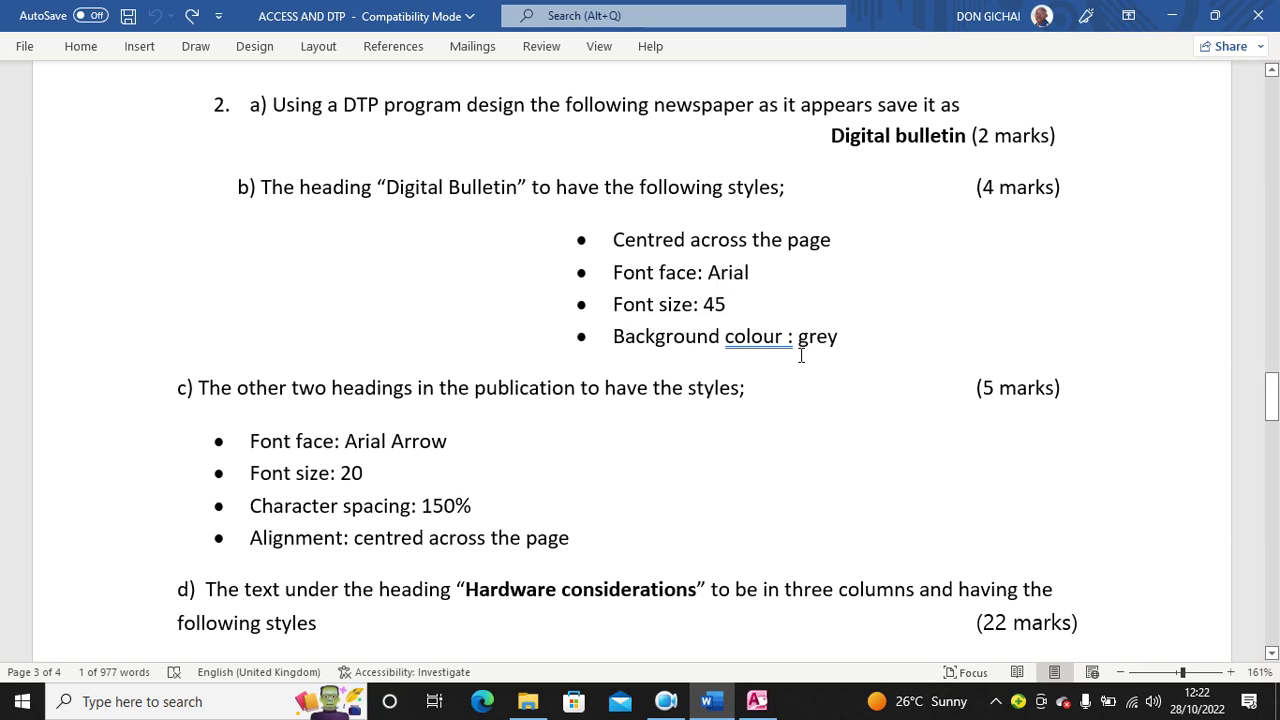
scroll(593, 322, down, 3)
scroll(593, 322, down, 1)
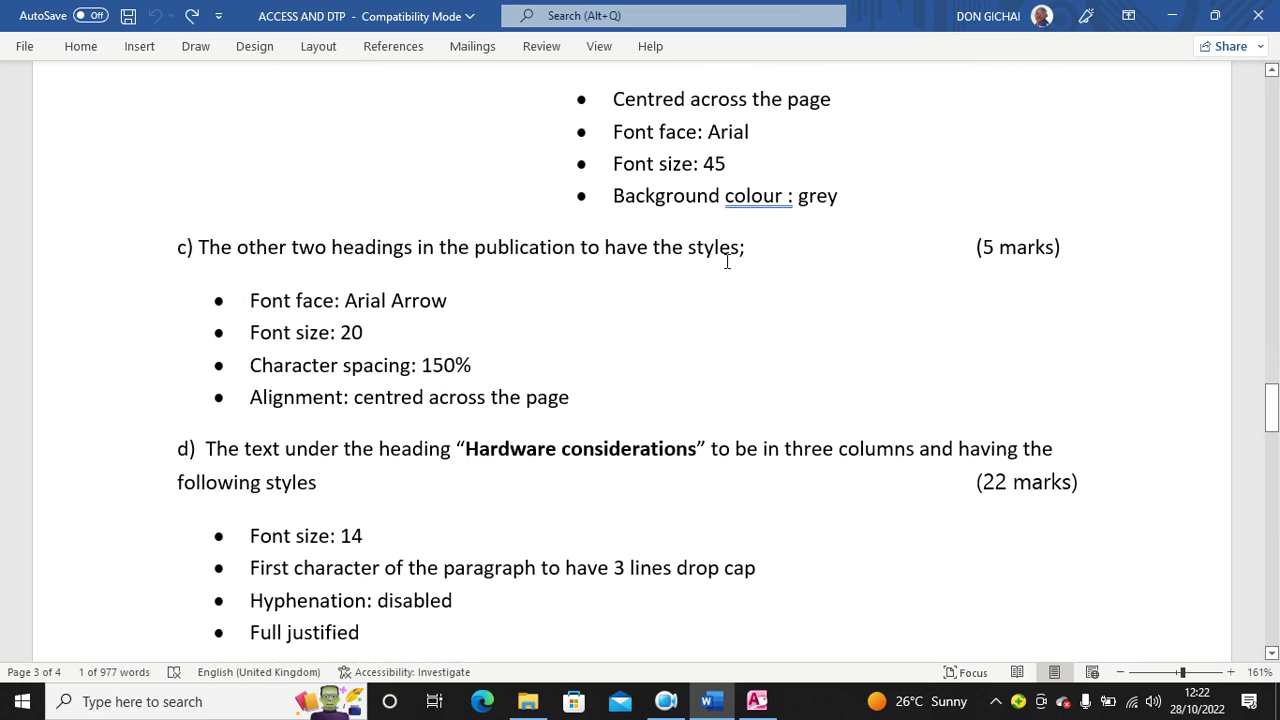
scroll(343, 374, down, 2)
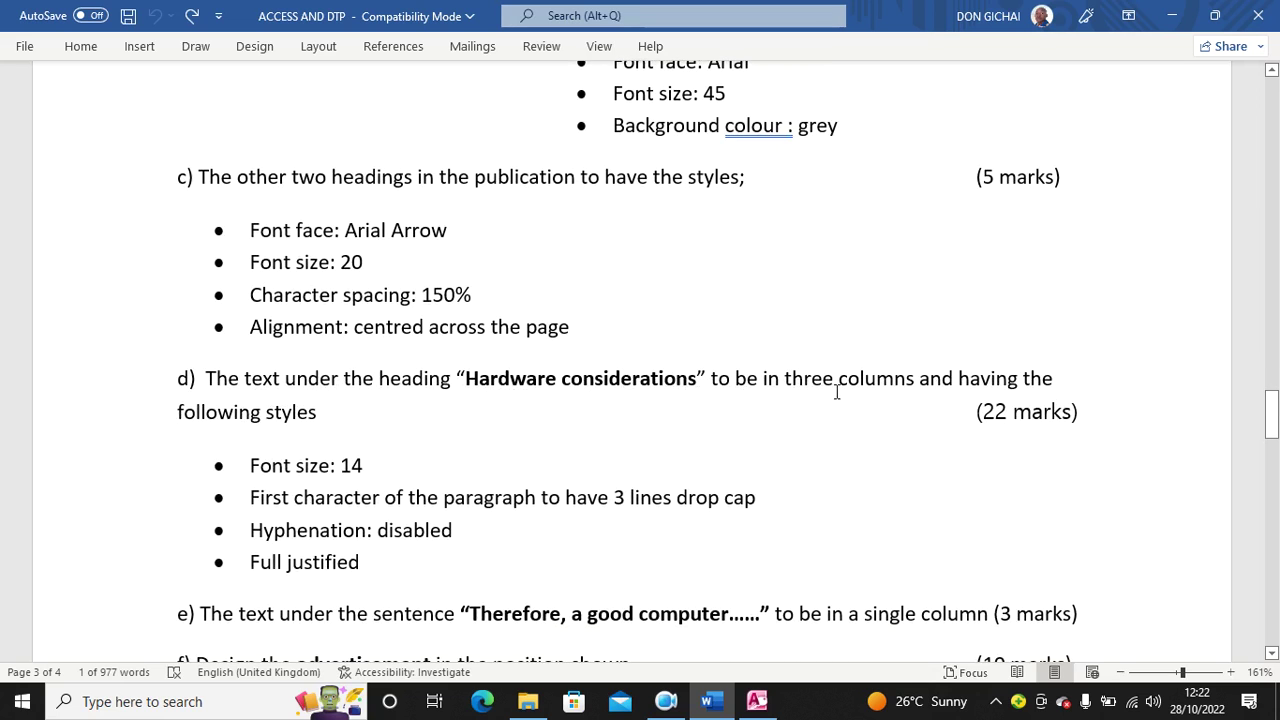
scroll(516, 358, down, 10)
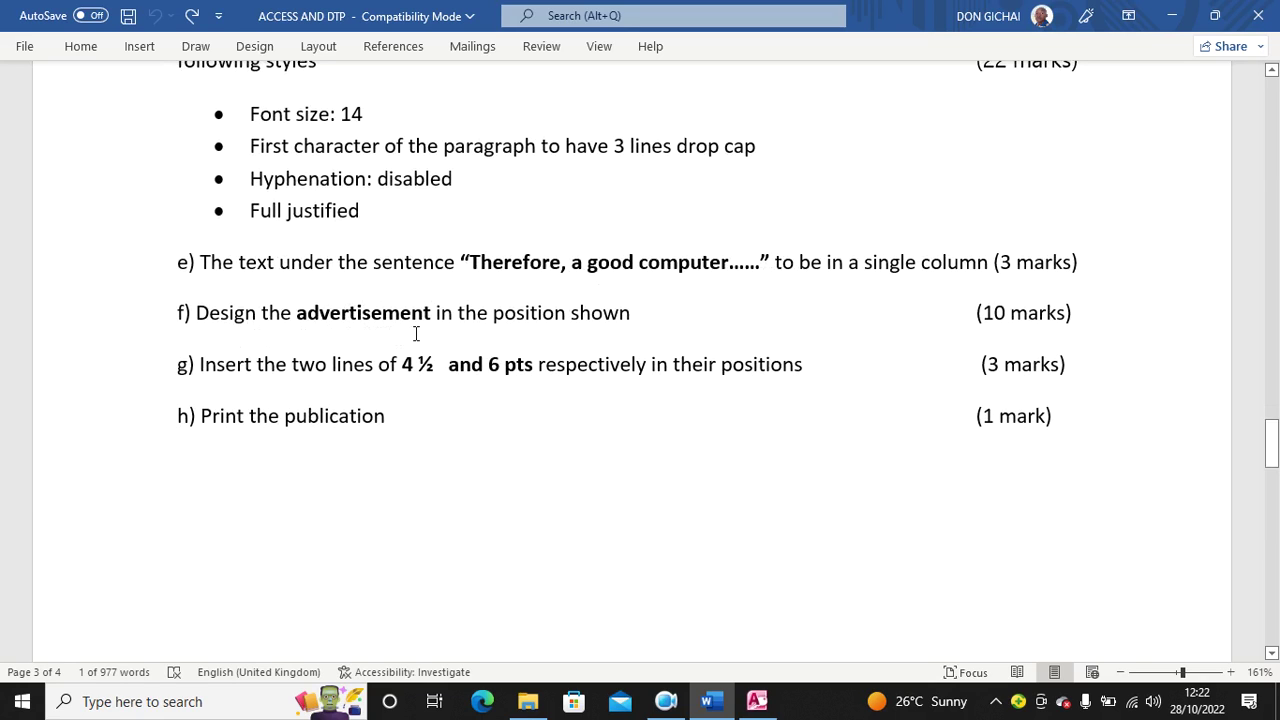
scroll(417, 333, down, 6)
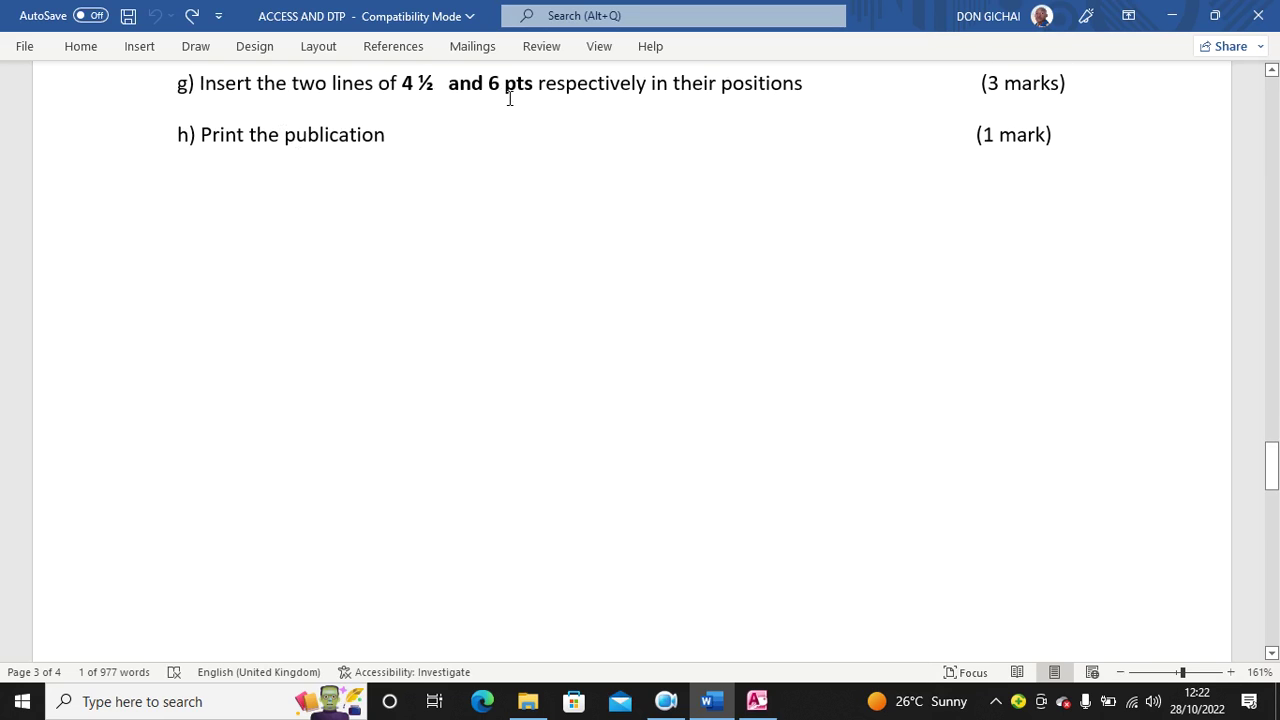
Examine the sample Digital Bulletin page, including its heading, special offer advertisement, hardware considerations text and publisher line.
scroll(434, 247, down, 12)
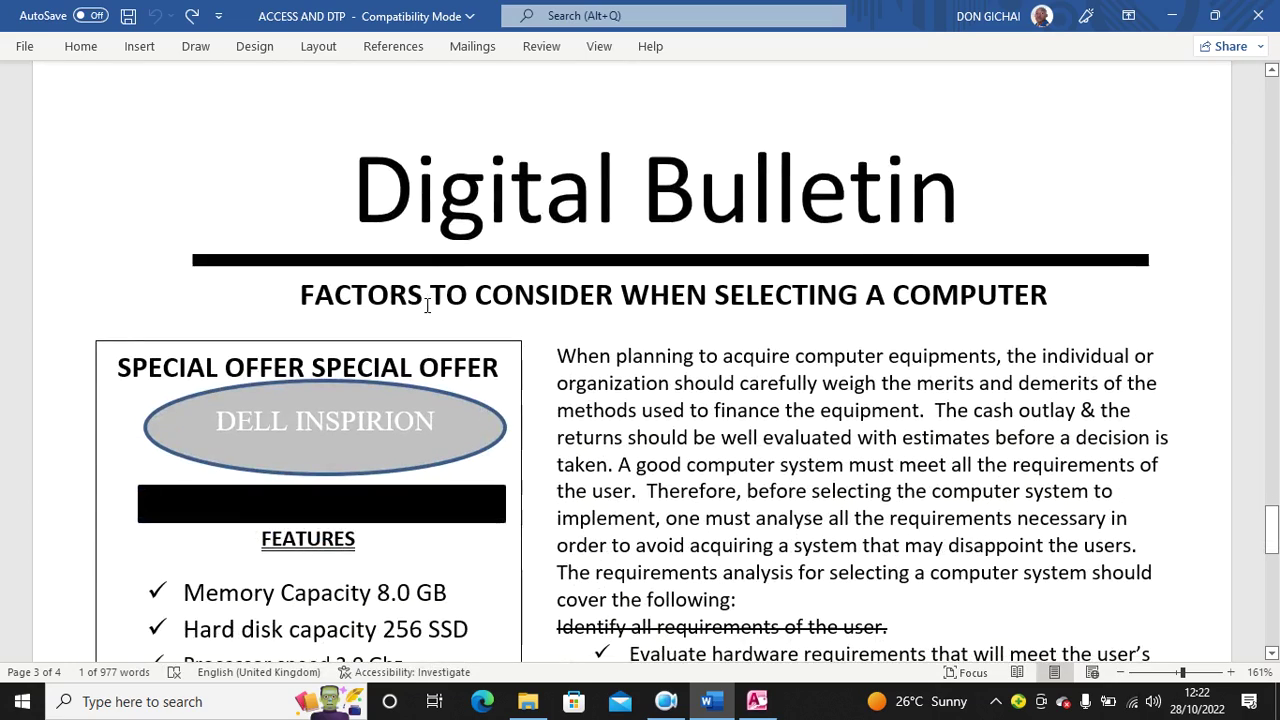
drag(1182, 672, 1168, 672)
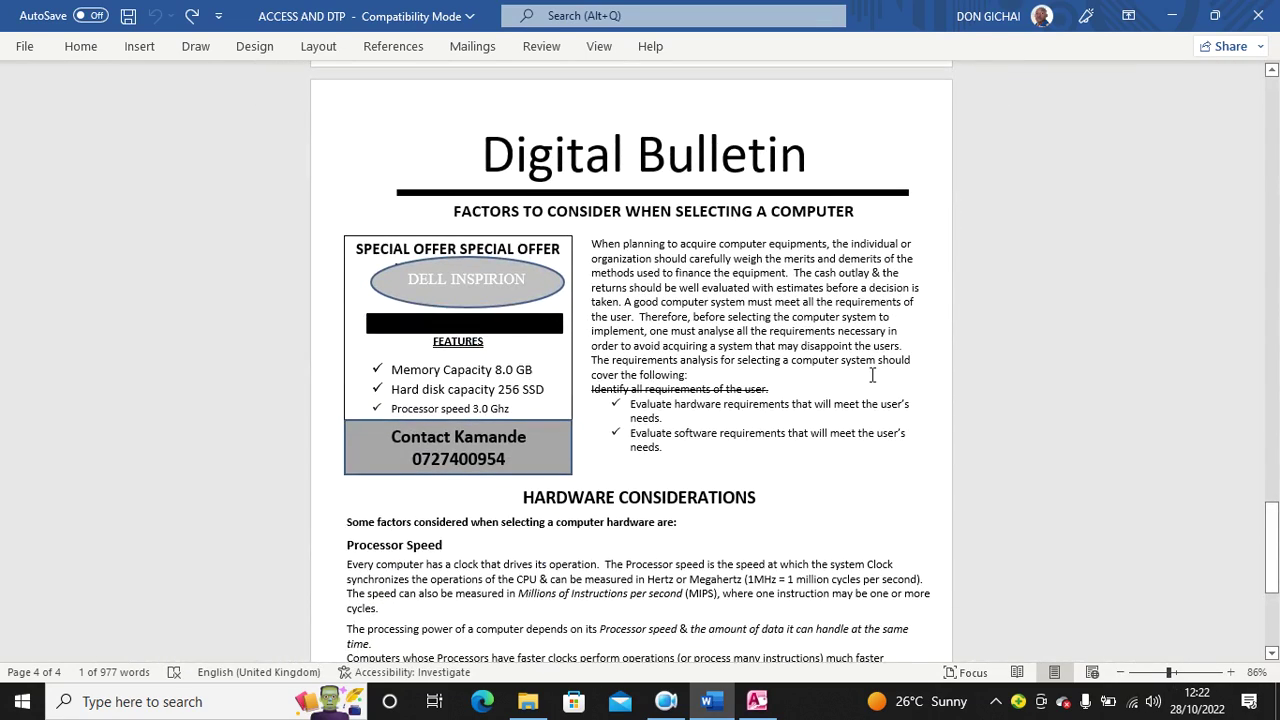
scroll(870, 378, down, 1)
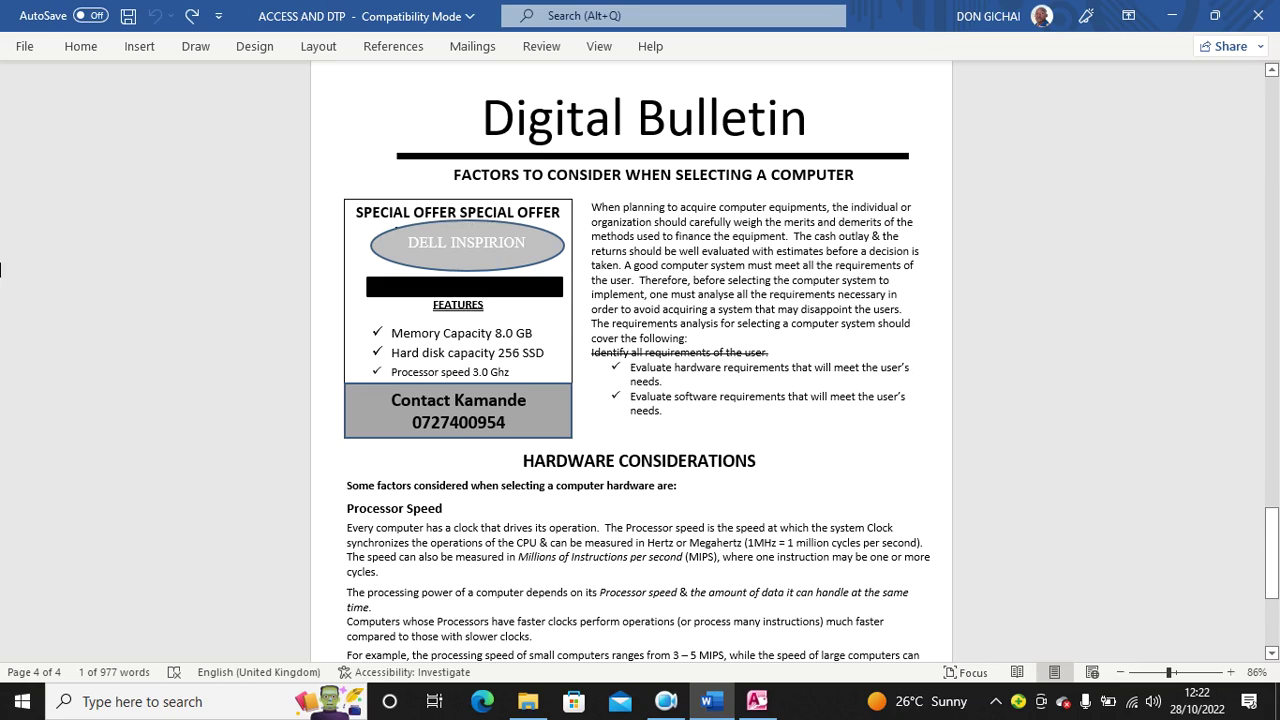
scroll(551, 216, down, 3)
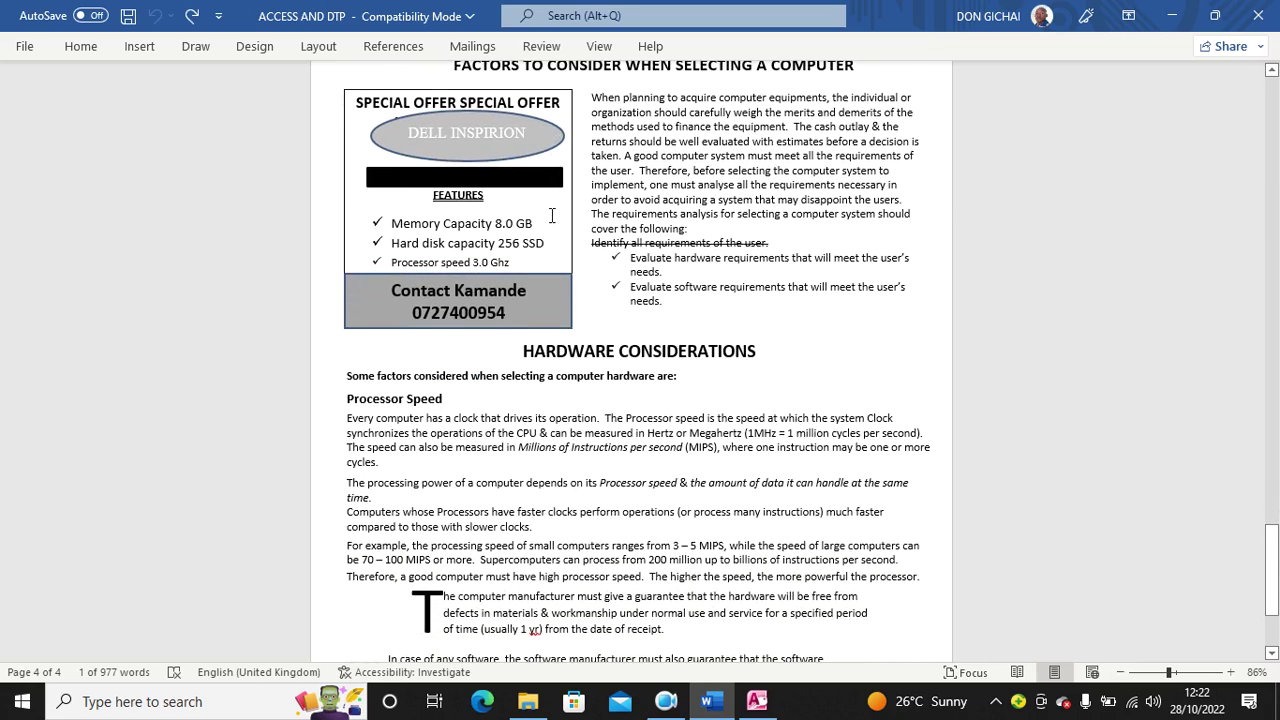
scroll(722, 283, down, 5)
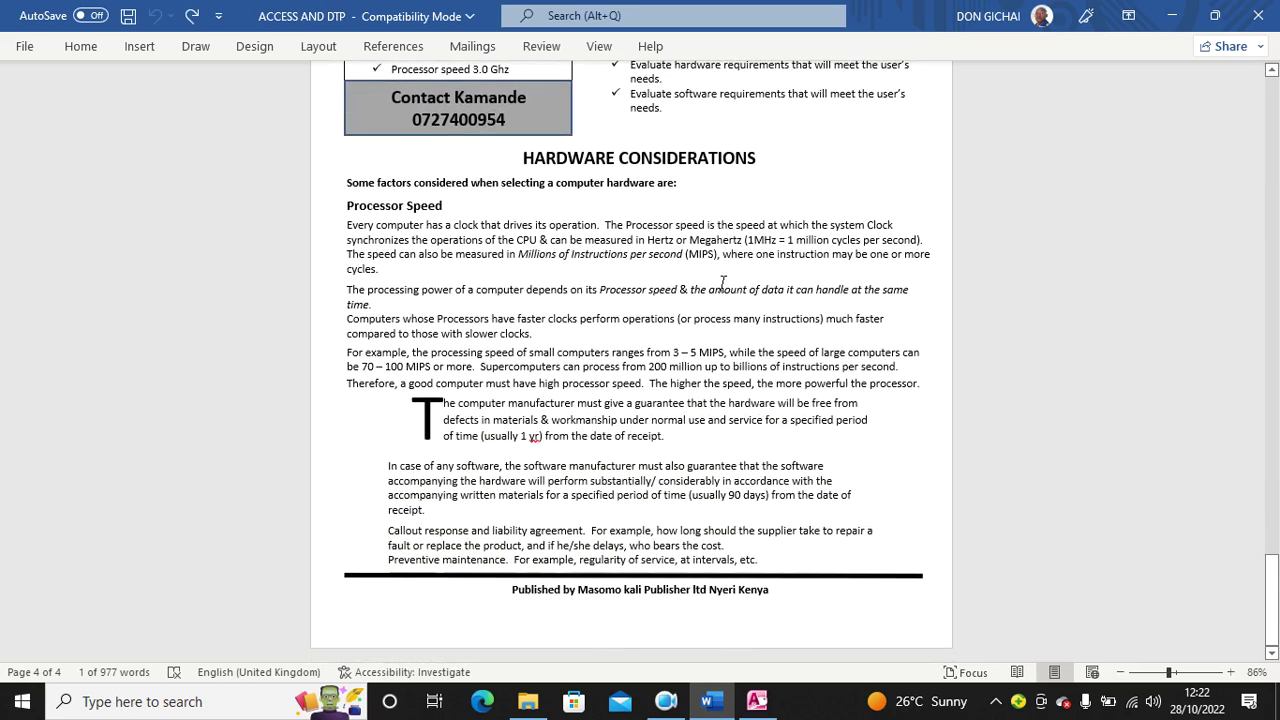
scroll(586, 404, up, 6)
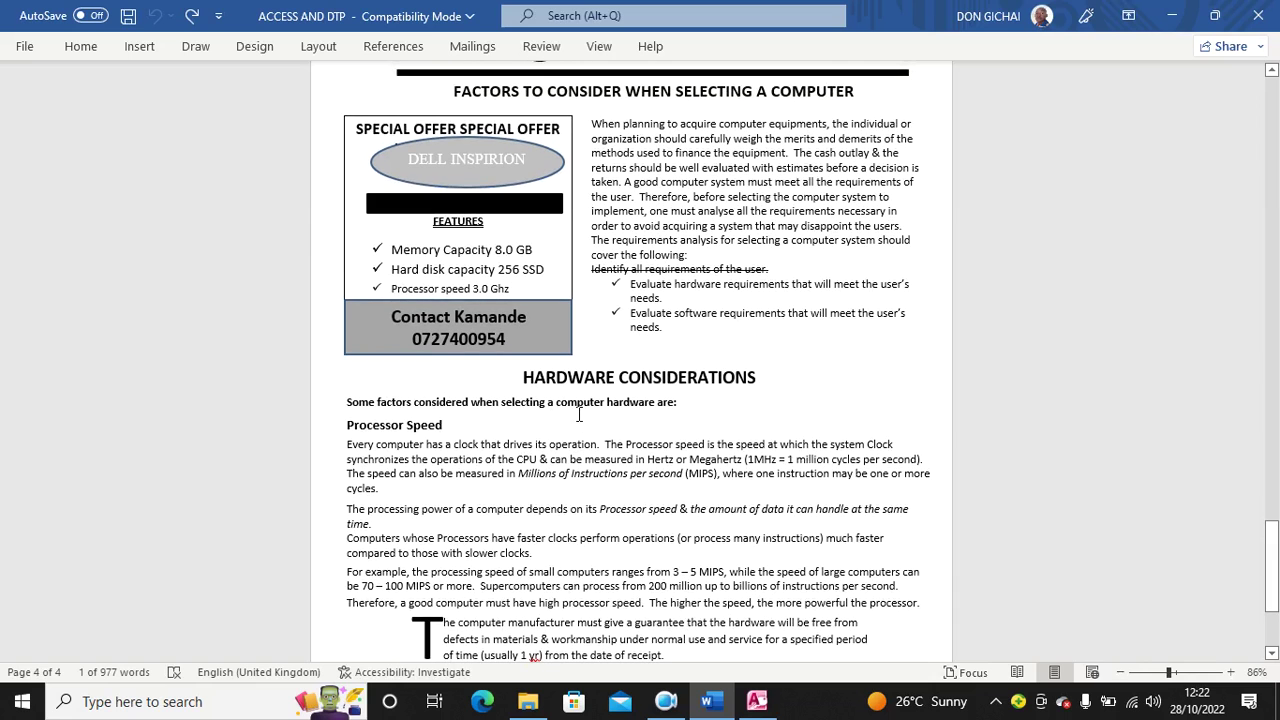
scroll(674, 424, up, 2)
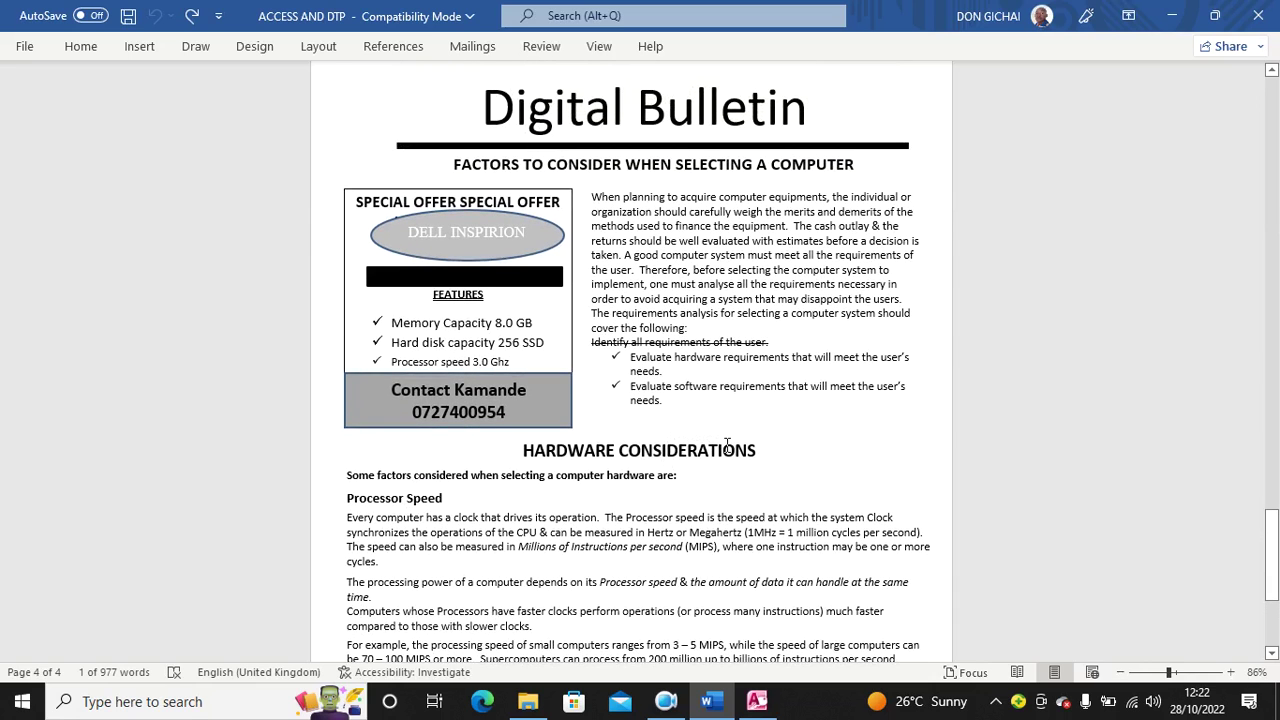
scroll(727, 444, down, 8)
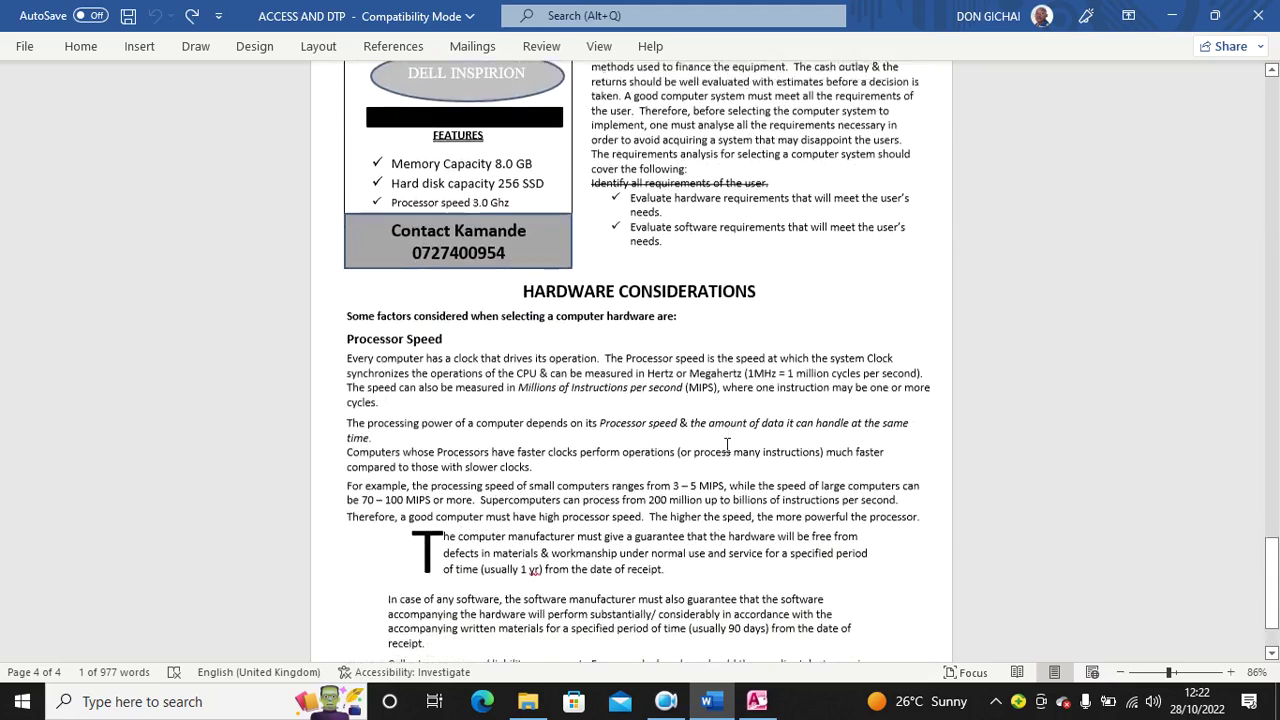
scroll(727, 444, up, 16)
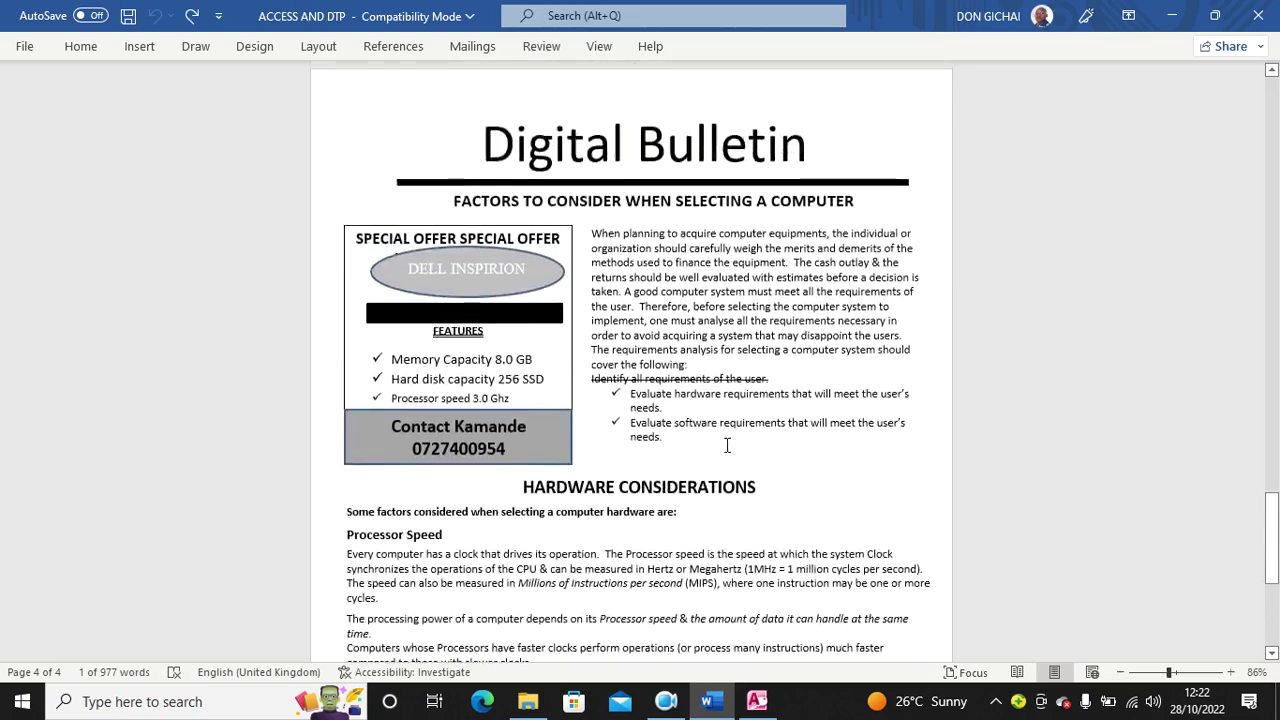
scroll(727, 444, down, 7)
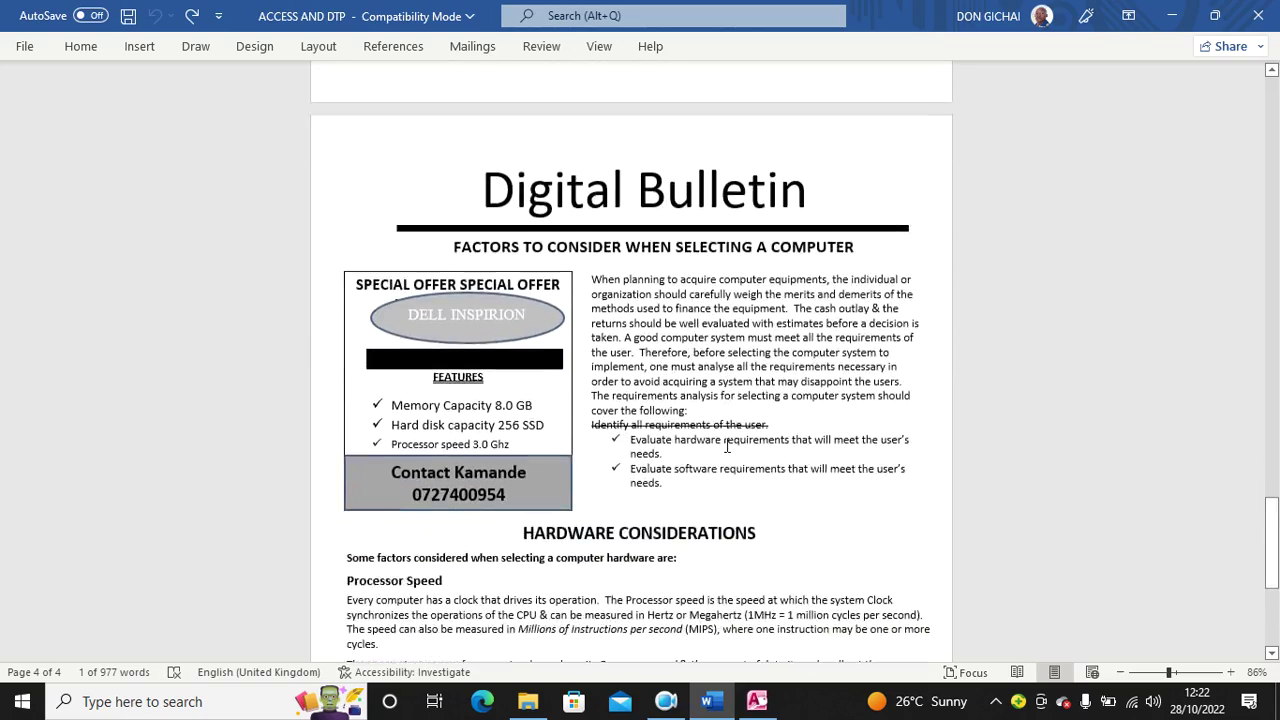
scroll(727, 444, down, 1)
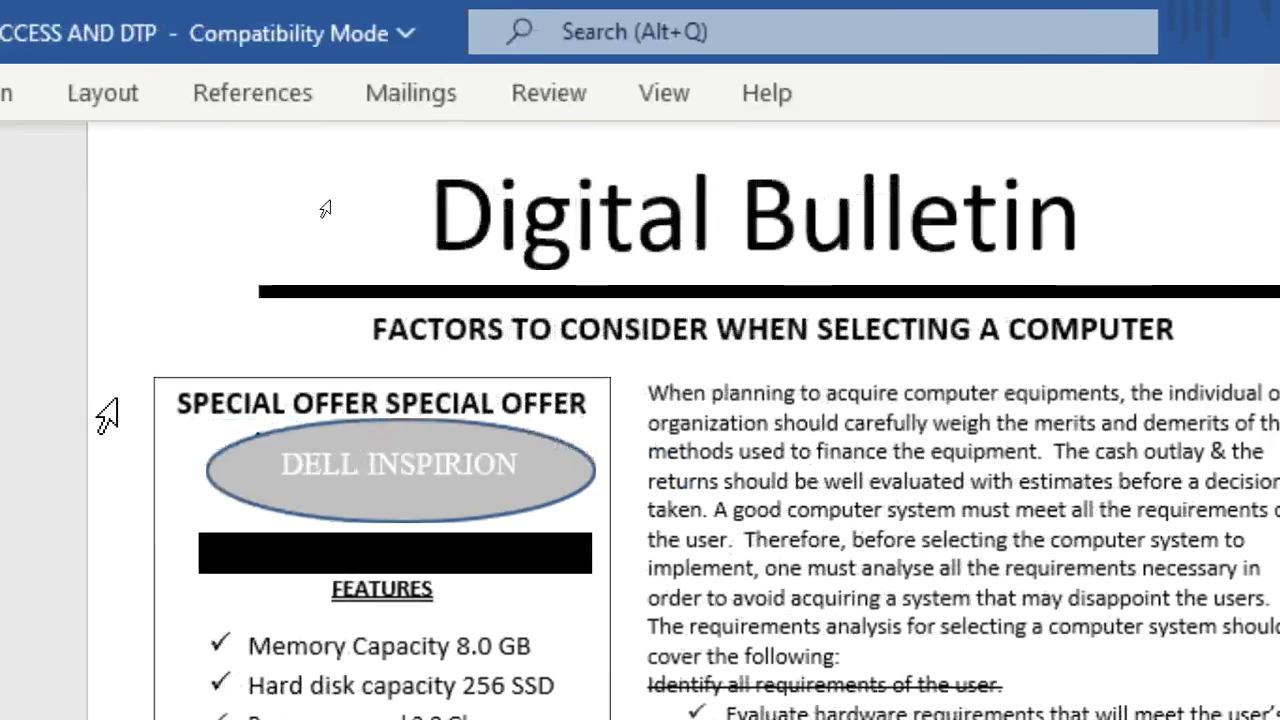
scroll(1245, 545, down, 1)
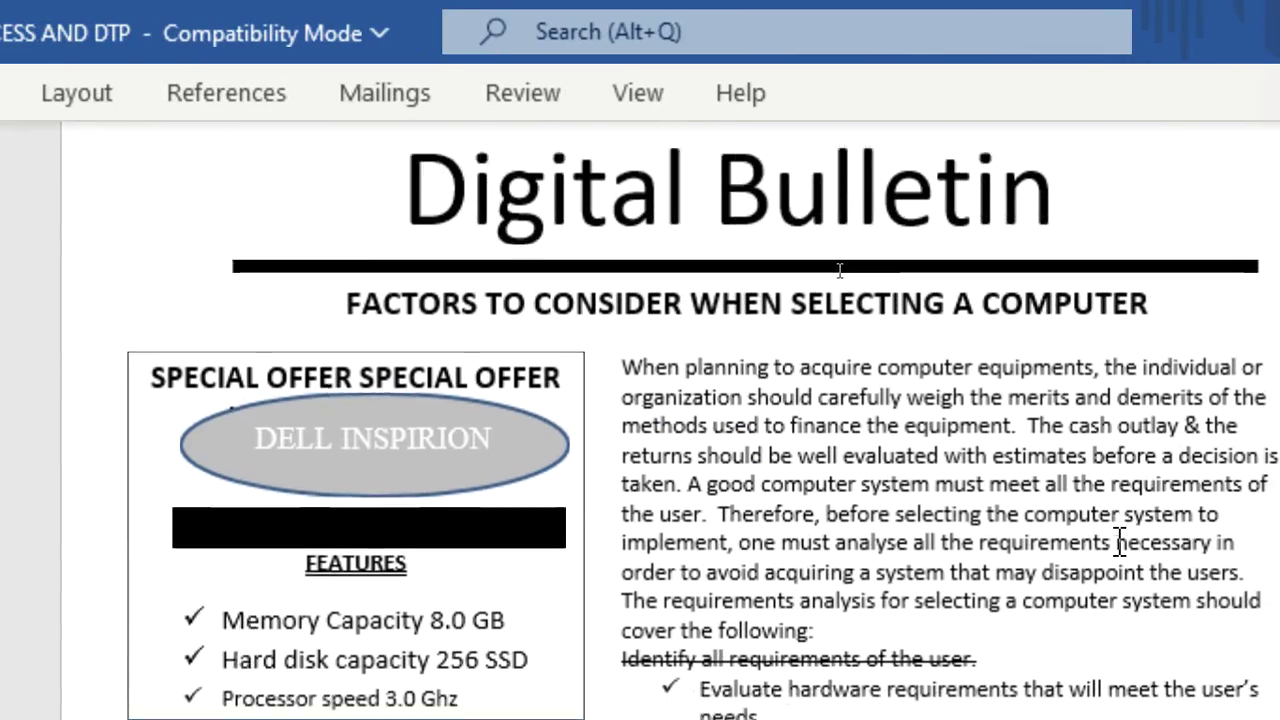